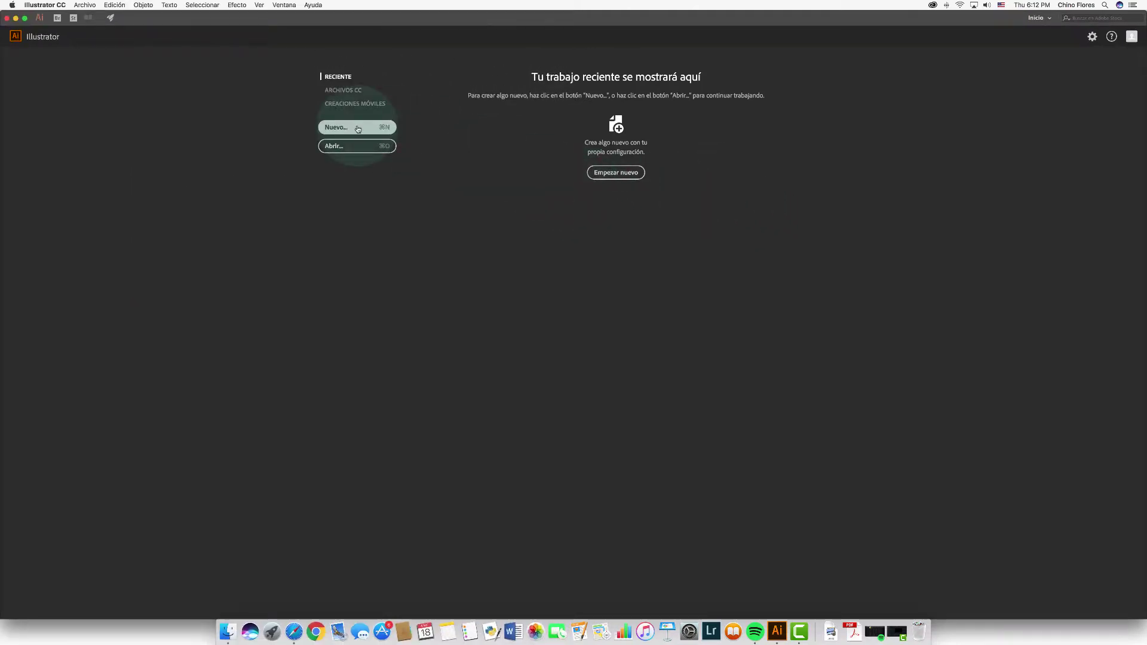
Open the Archivo menu from Illustrator's start screen to reach the file commands
left_click(85, 5)
left_click(378, 86)
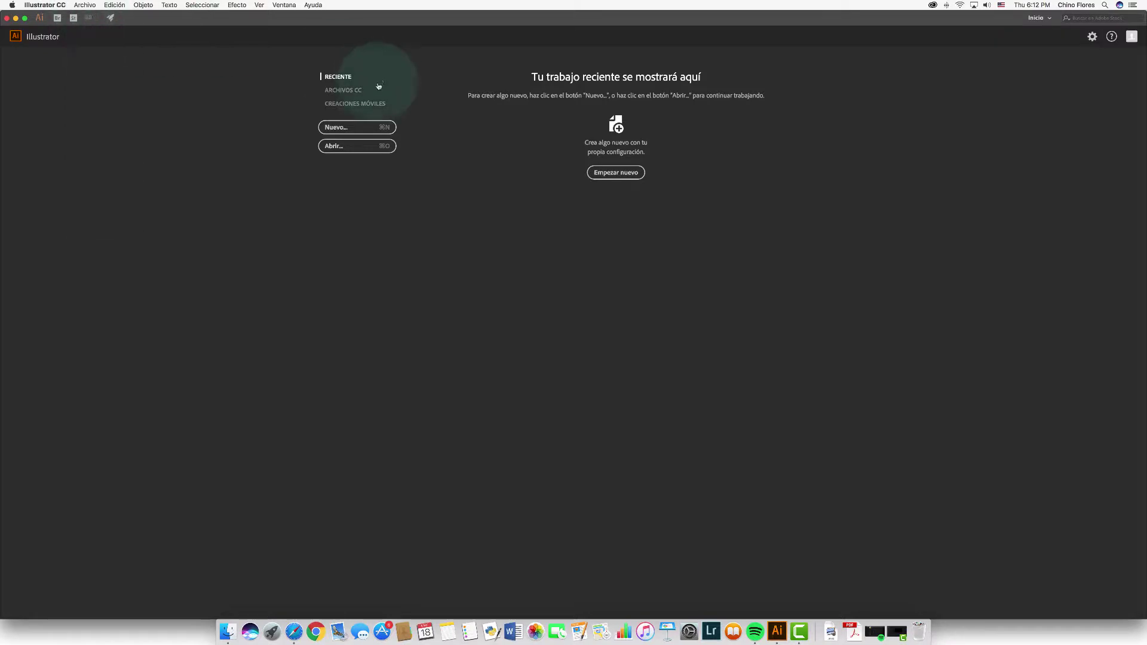
left_click(97, 4)
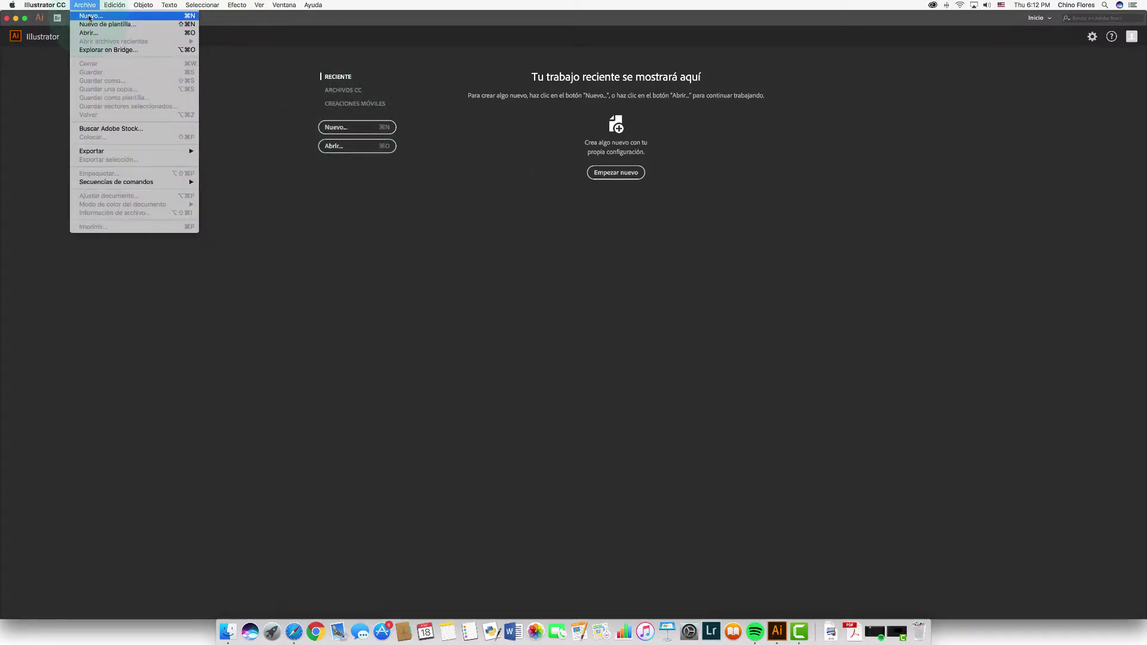
Create a new 800 × 800 px document via Archivo > Nuevo
left_click(89, 16)
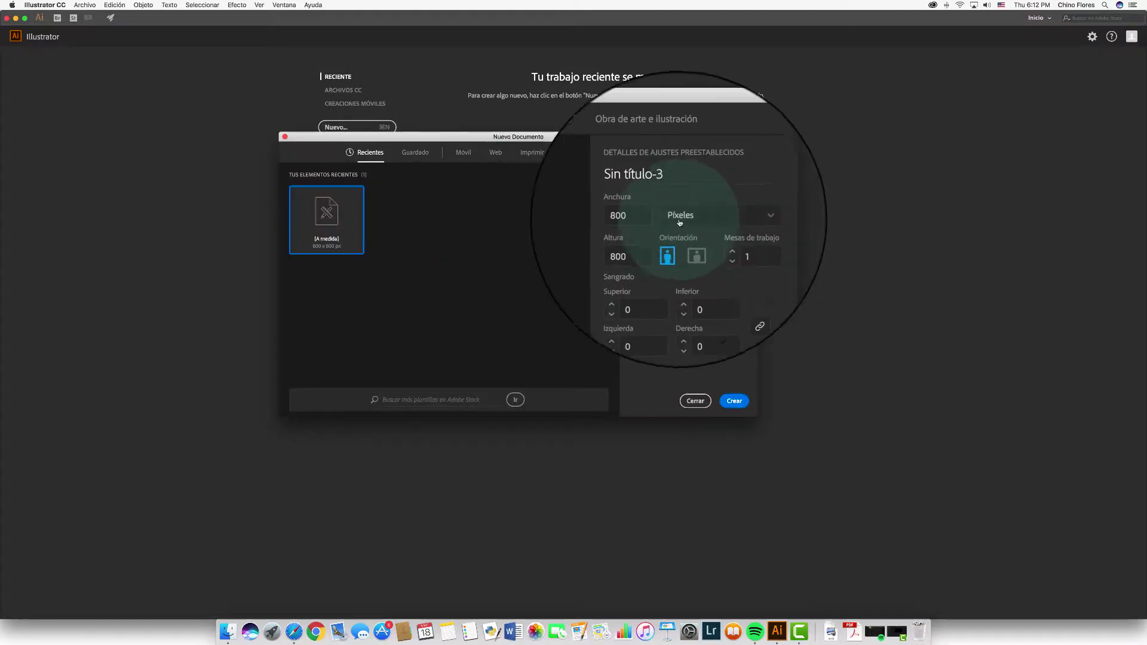
left_click(644, 210)
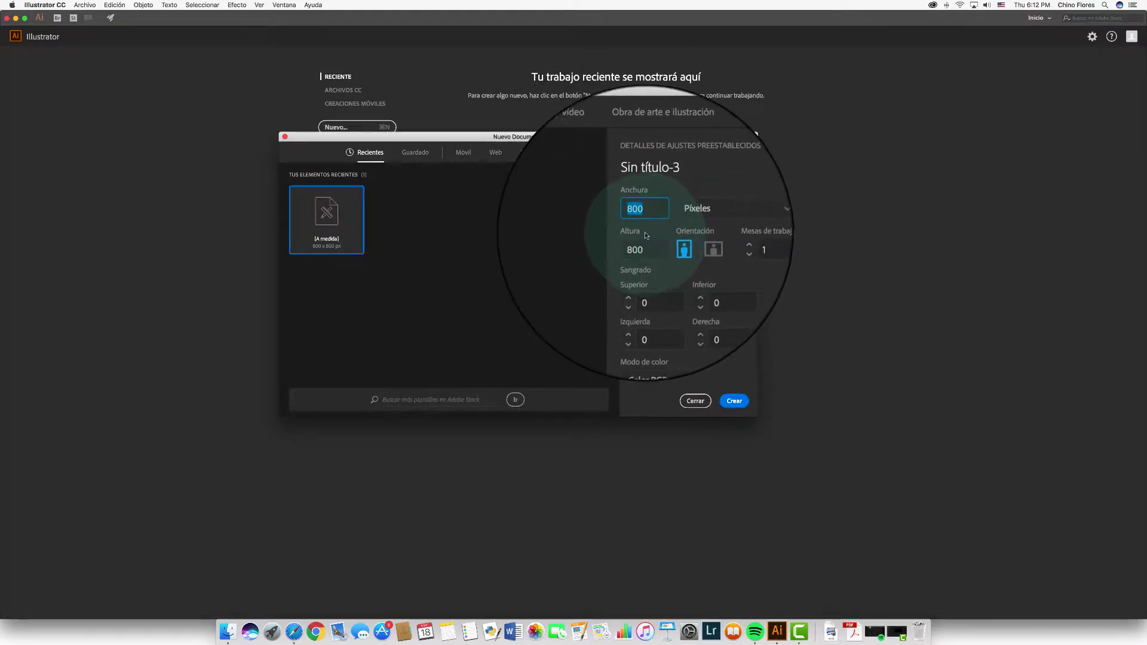
key("Tab")
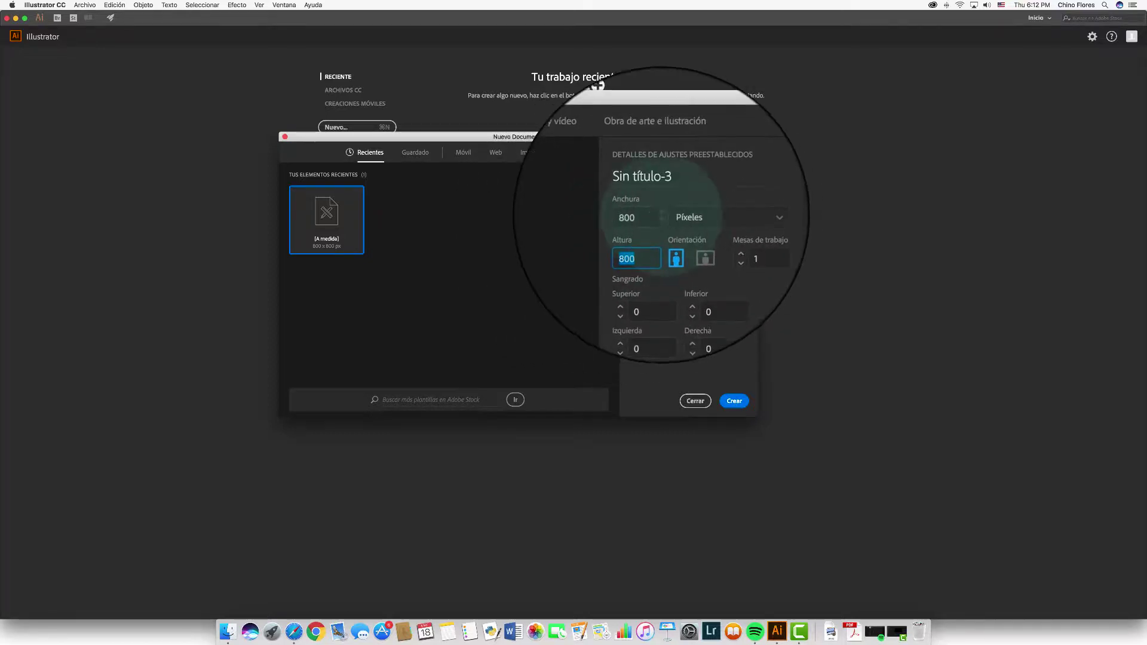
left_click(645, 217)
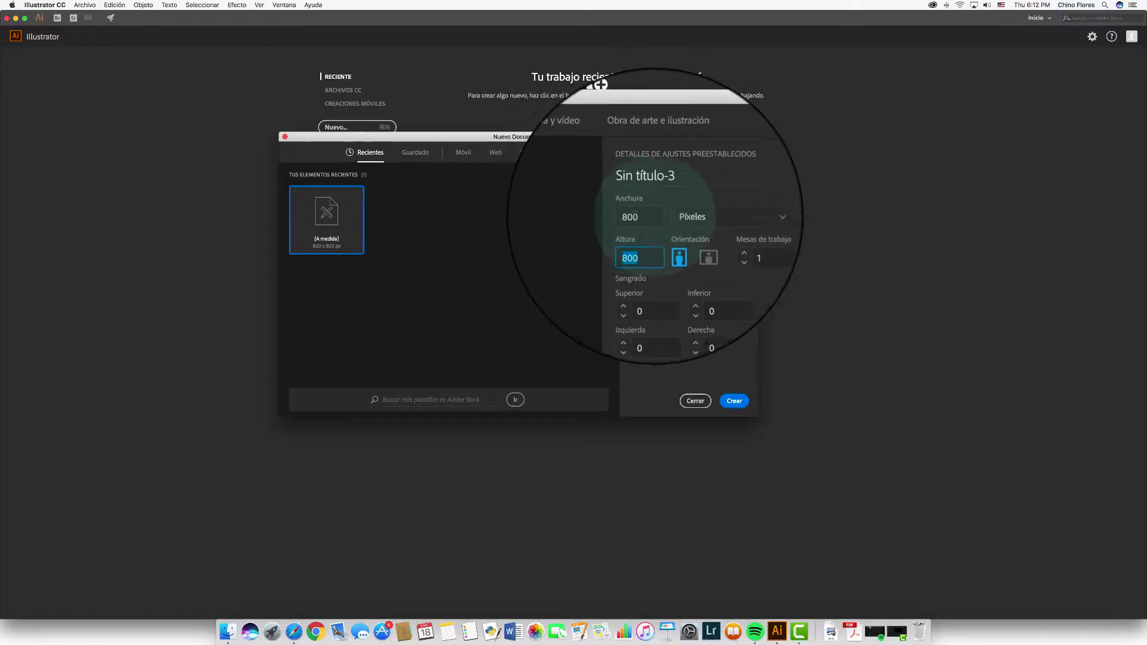
left_click(645, 212)
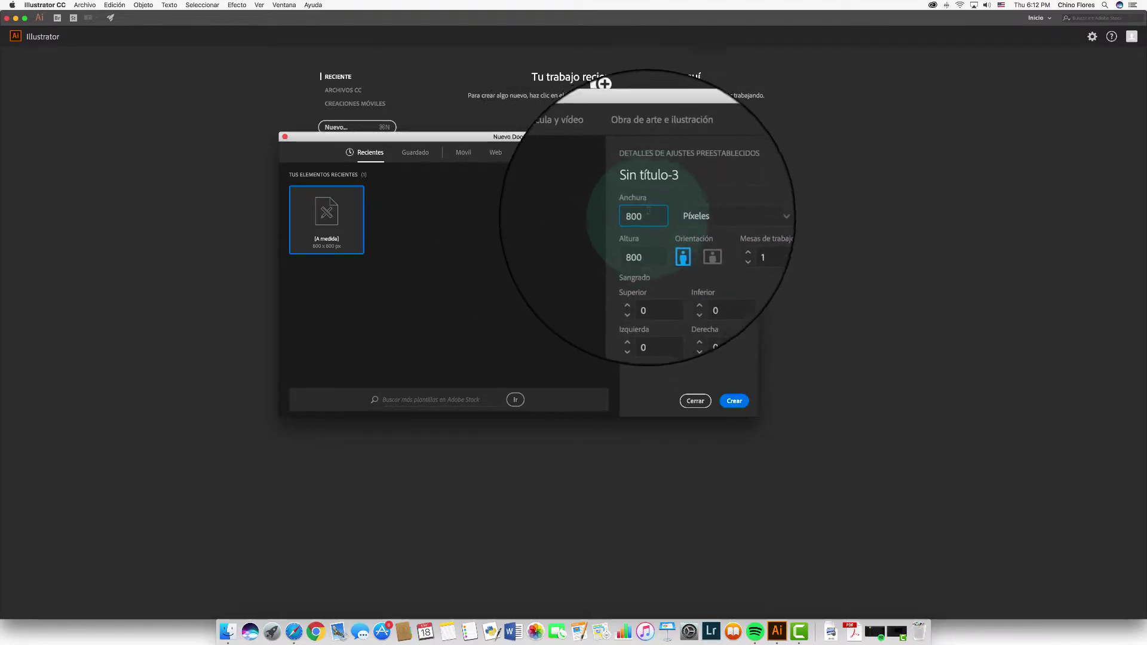
double_click(642, 217)
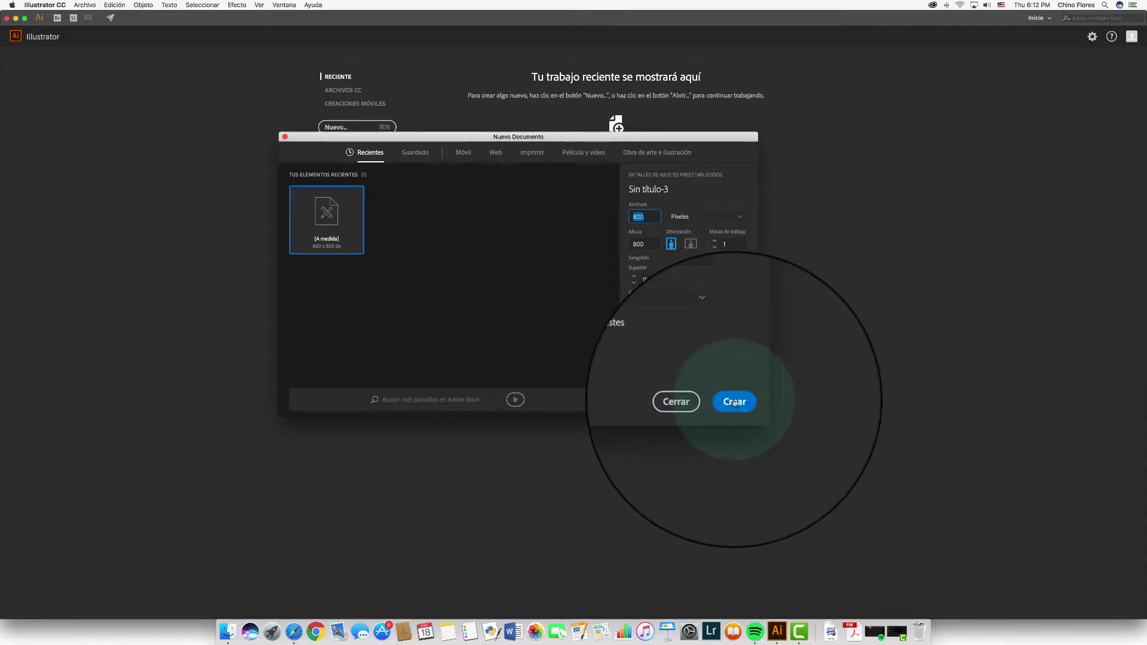
left_click(738, 402)
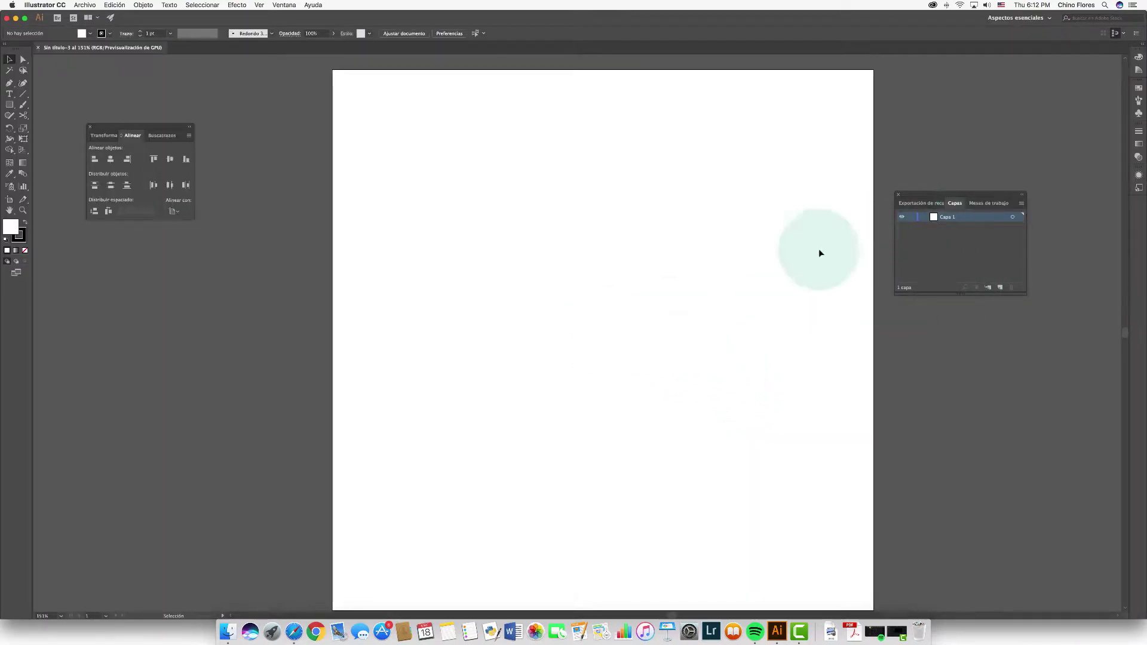
Rename Capa 1 to 'fondo' in the Capas panel
scroll(768, 279, "right", 2)
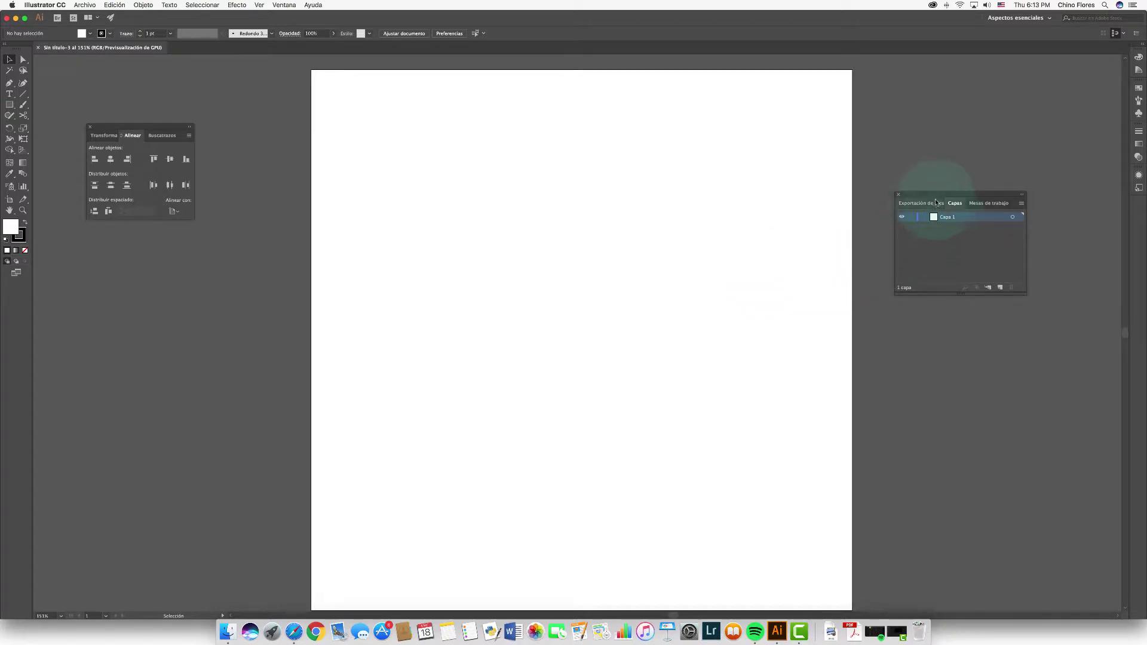
left_click_drag(945, 221, 940, 273)
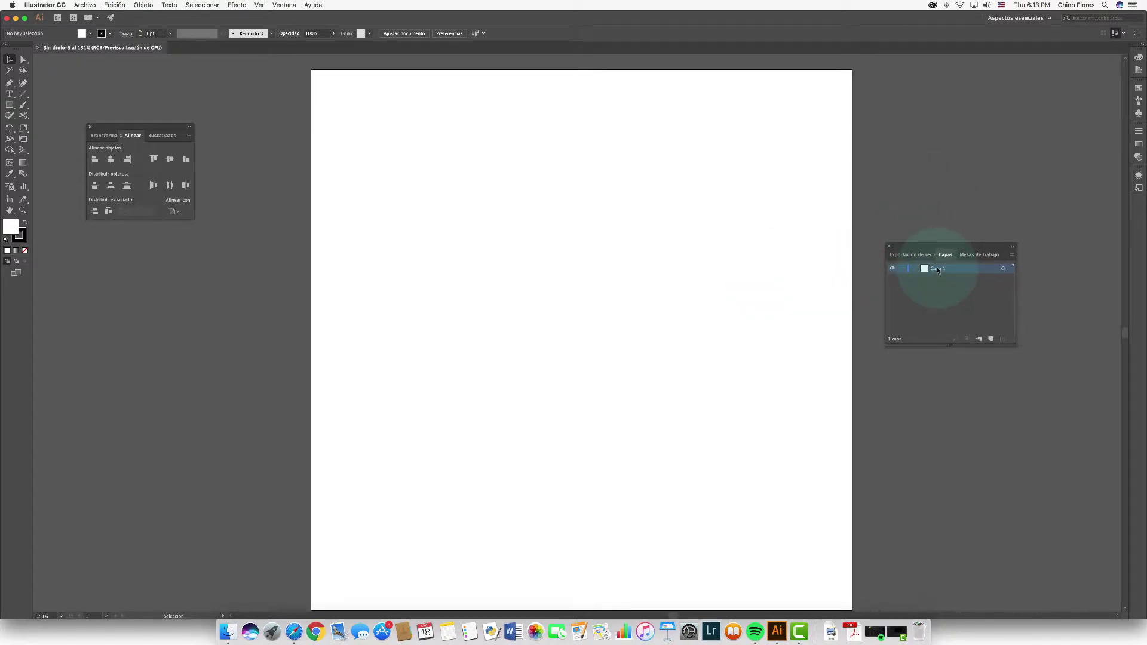
double_click(938, 270)
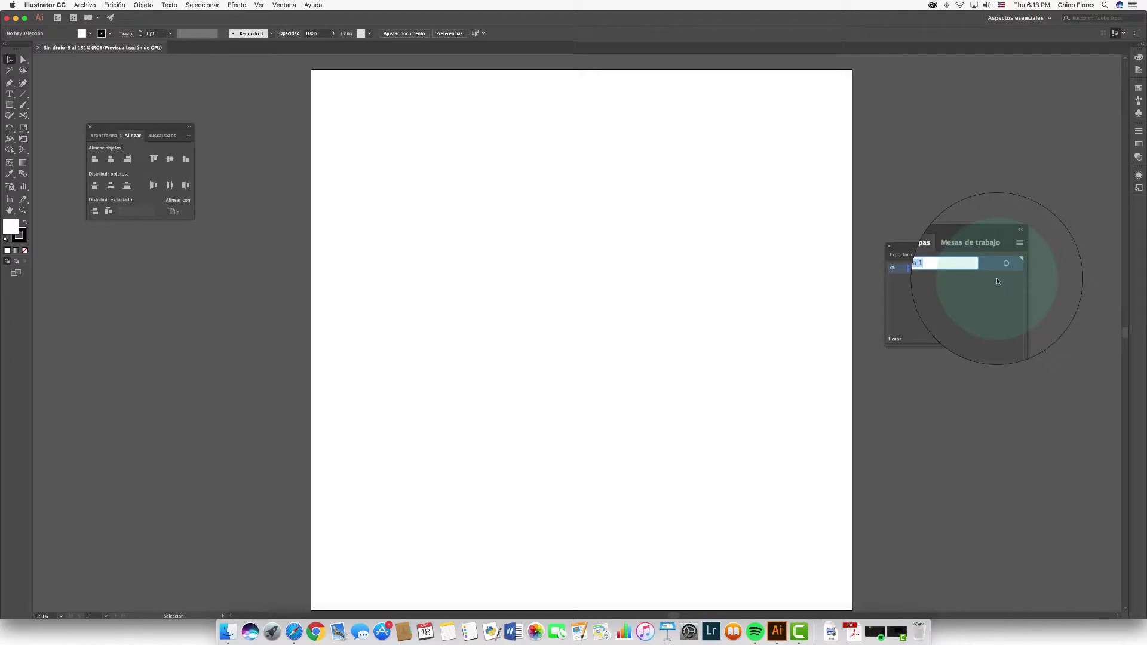
type("fondo")
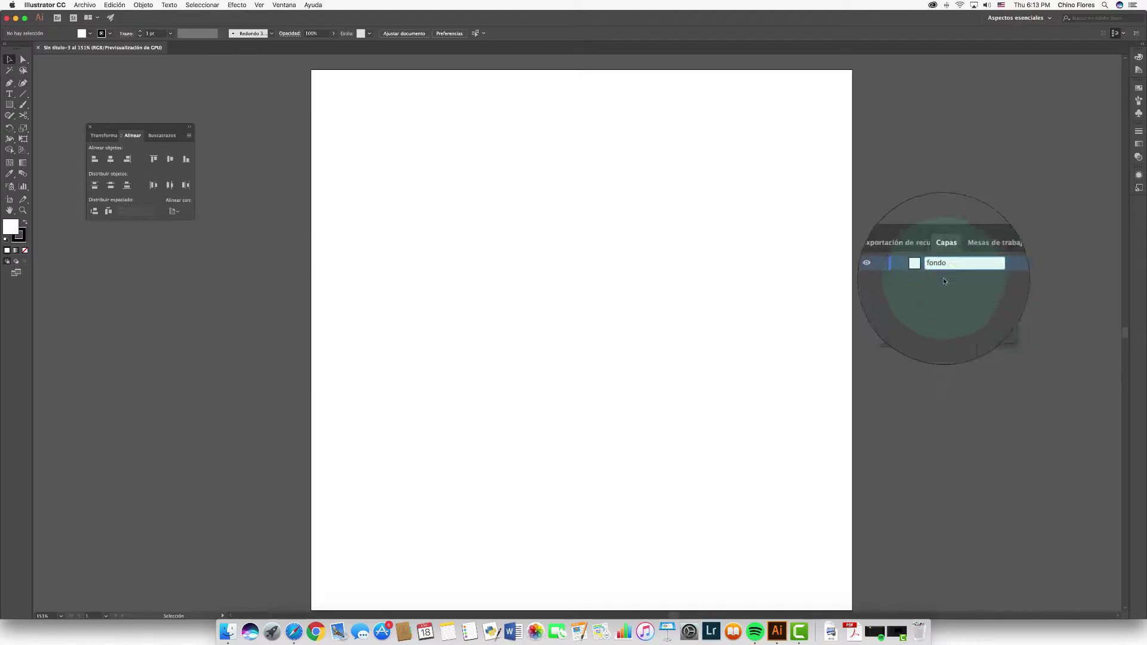
key("Return")
Add a second layer above it and name it 'calendario'
left_click(991, 339)
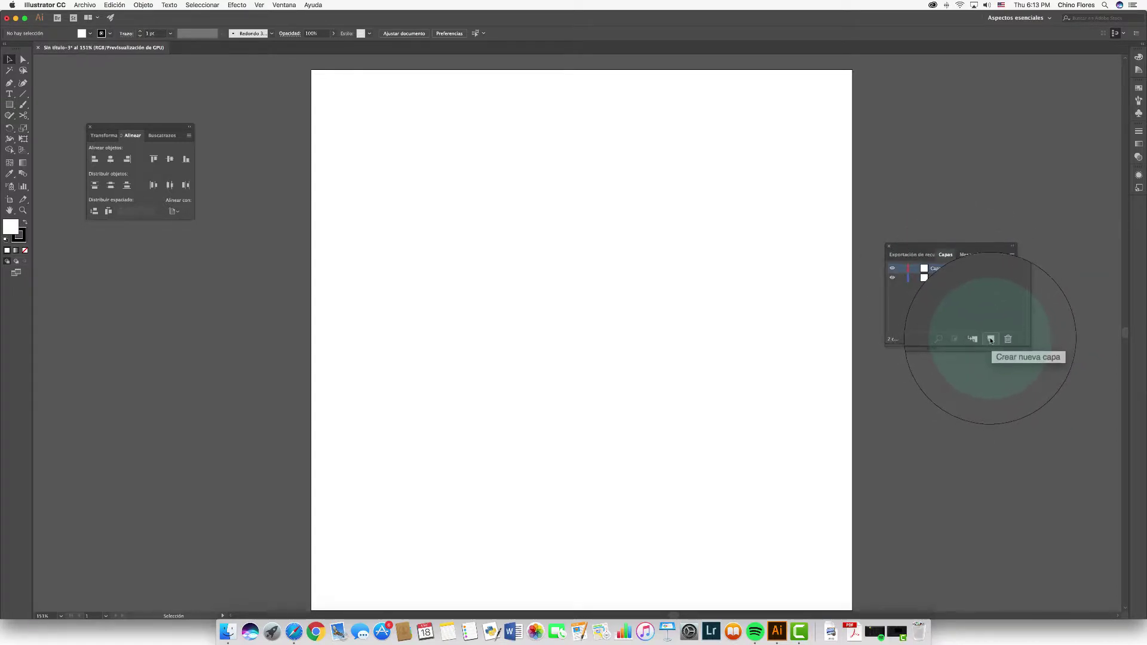
double_click(937, 269)
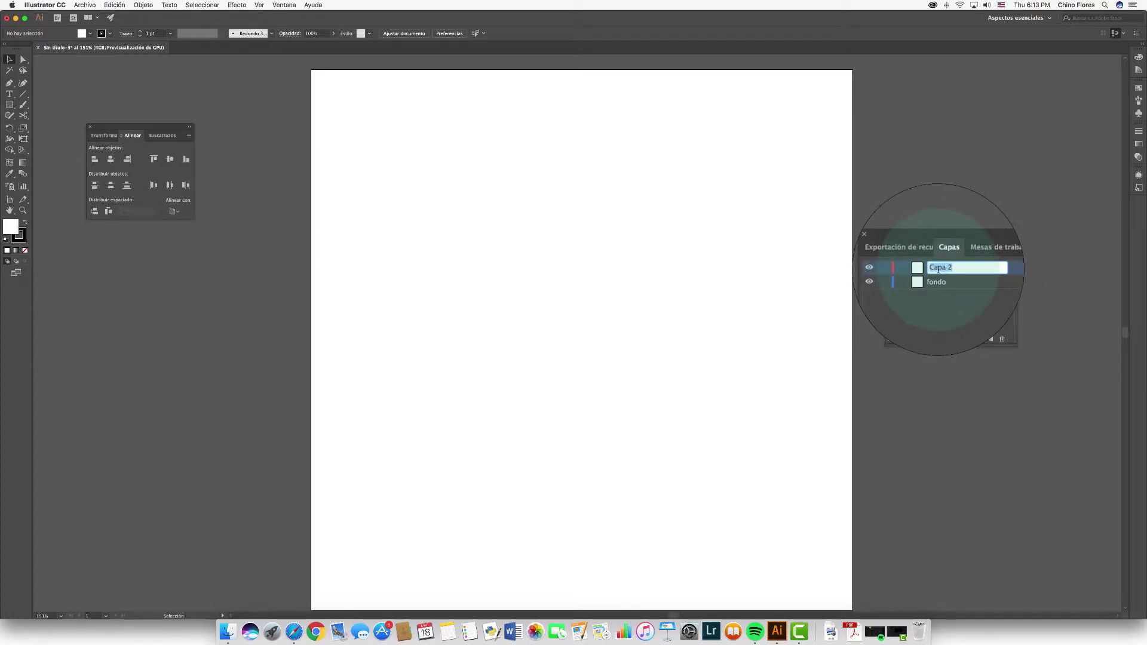
type("calendario")
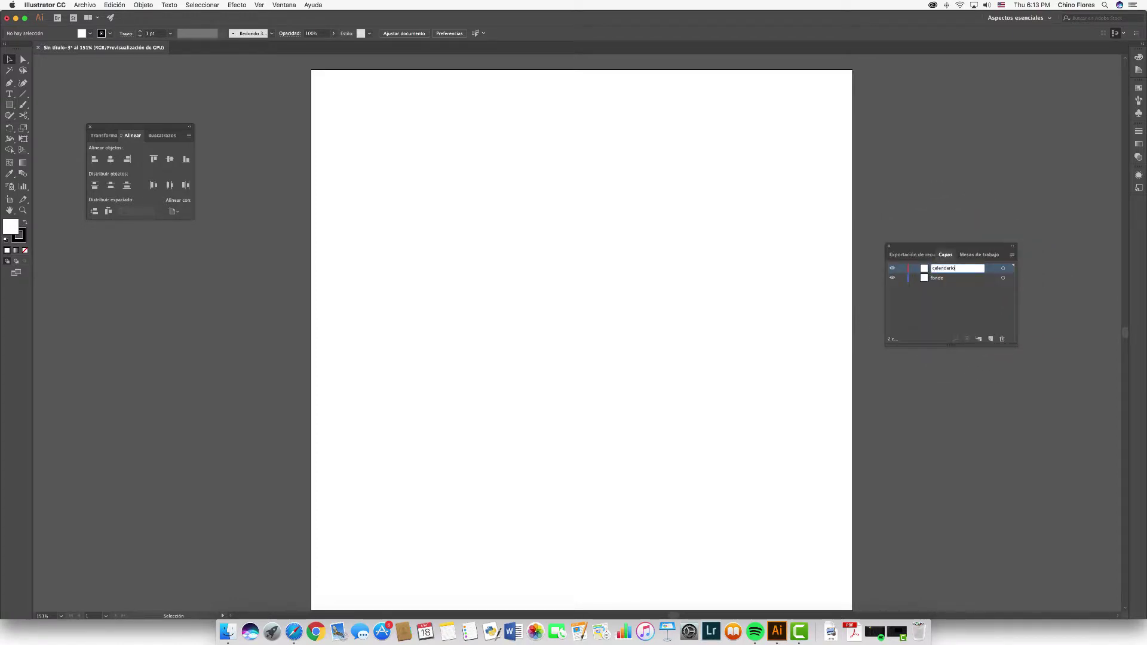
key("Return")
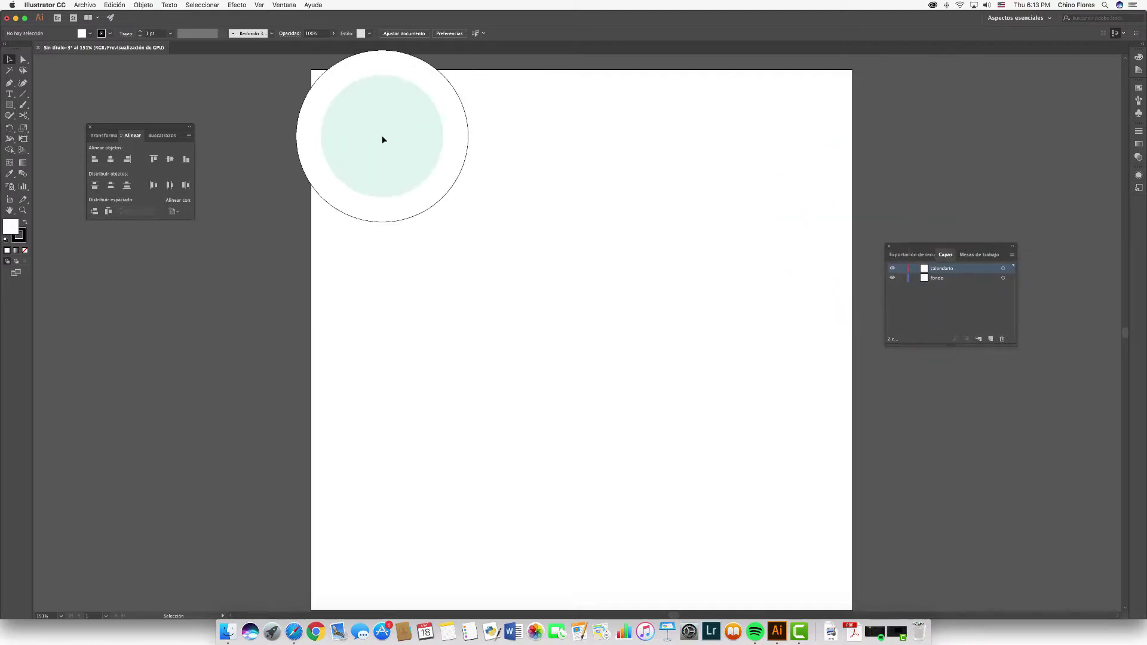
Draw a 530 × 530 px square with the Rectangle tool on the calendario layer
scroll(468, 173, "right", 2)
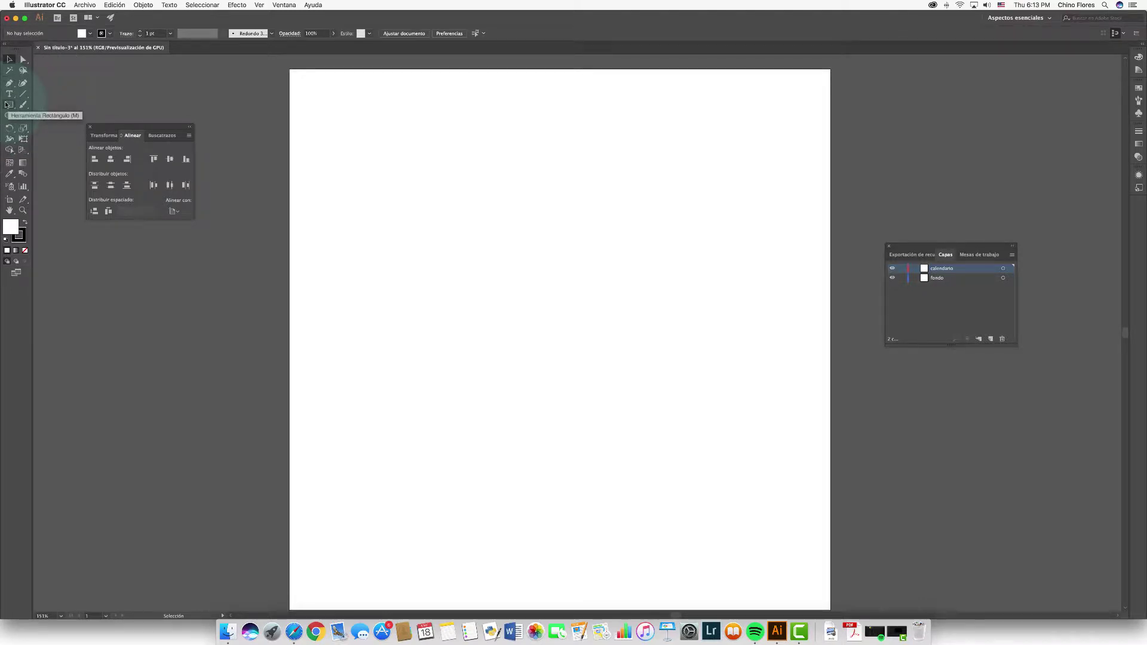
left_click(6, 104)
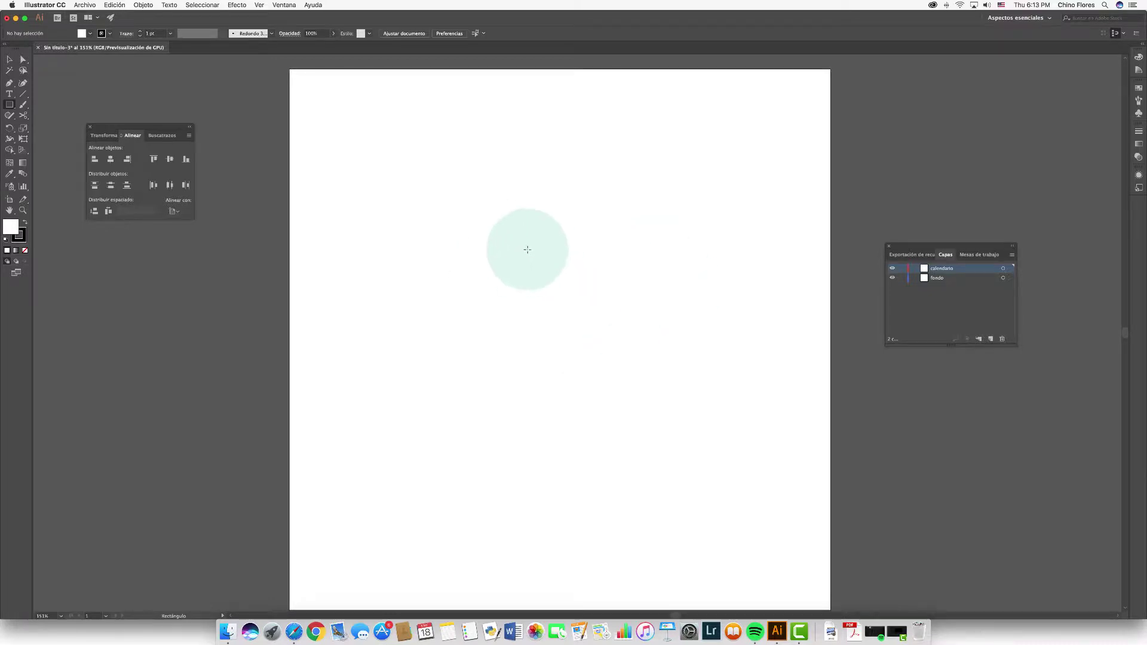
left_click_drag(525, 249, 569, 278)
left_click(569, 278)
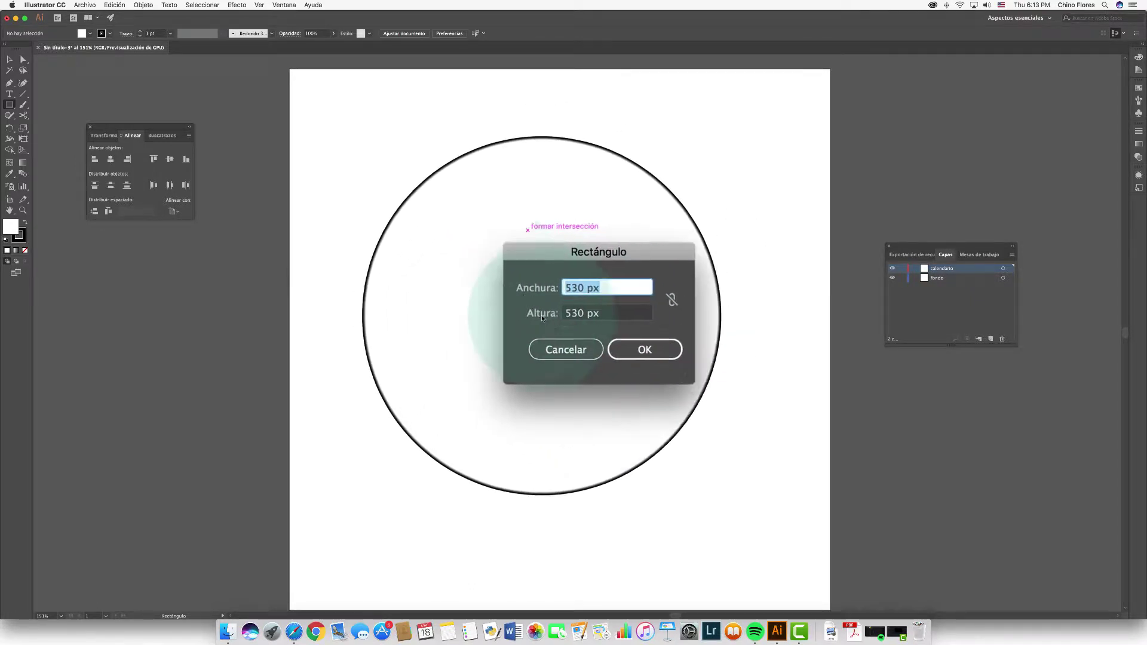
left_click_drag(626, 315, 553, 317)
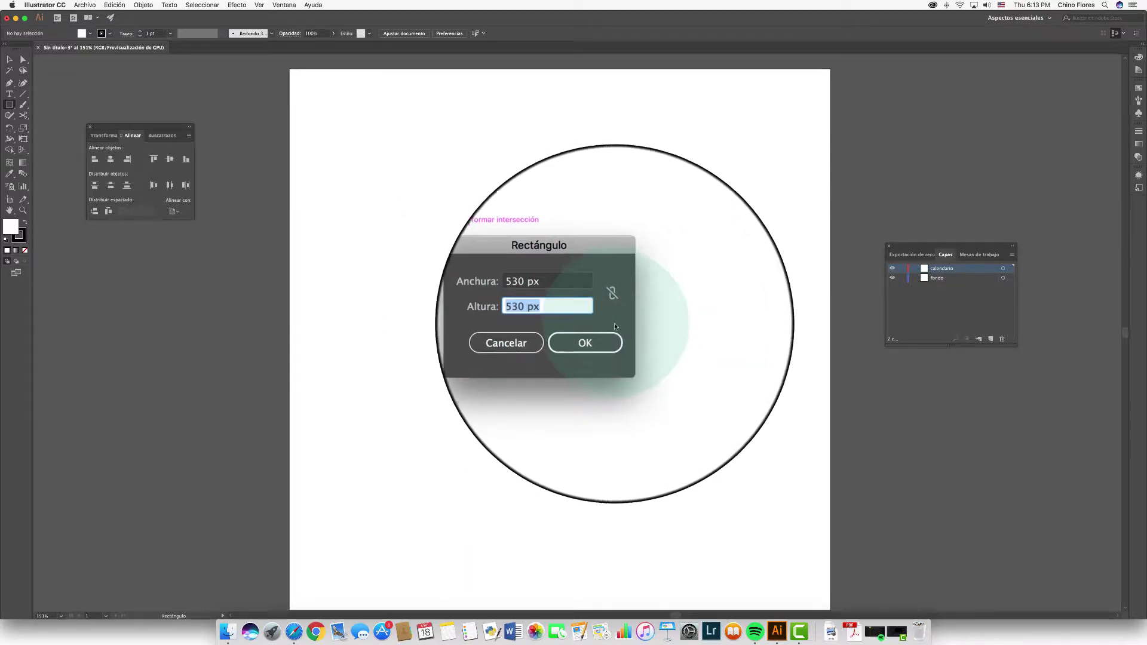
left_click(603, 334)
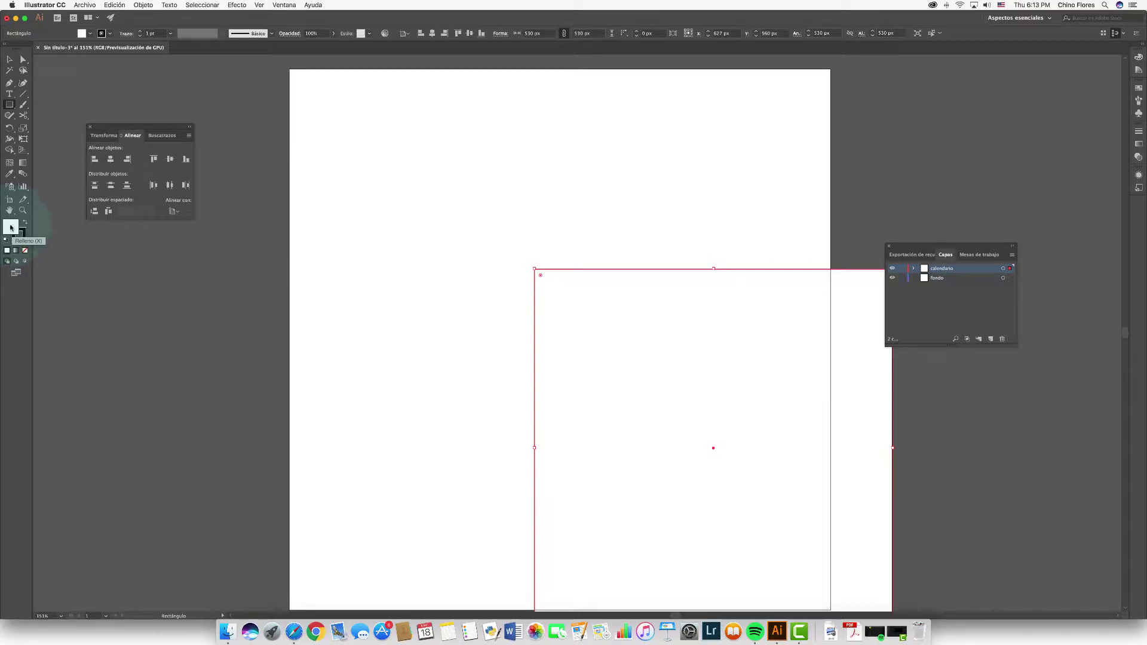
Fill the square with blue by entering its hex code in the colour picker
double_click(10, 227)
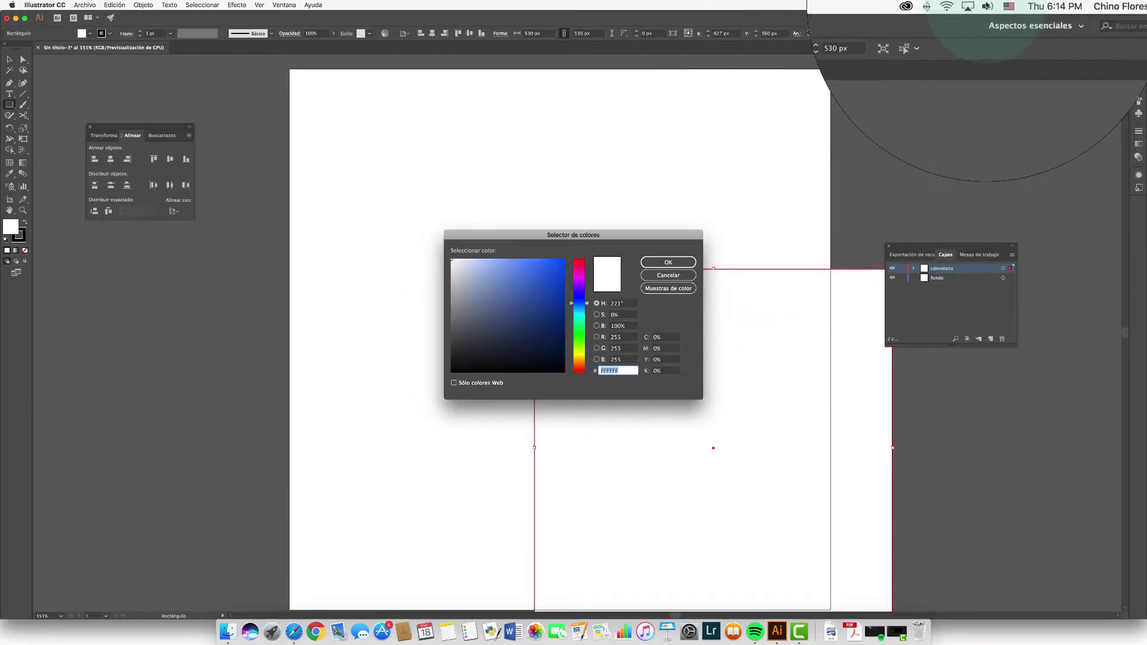
left_click(987, 5)
left_click(1016, 30)
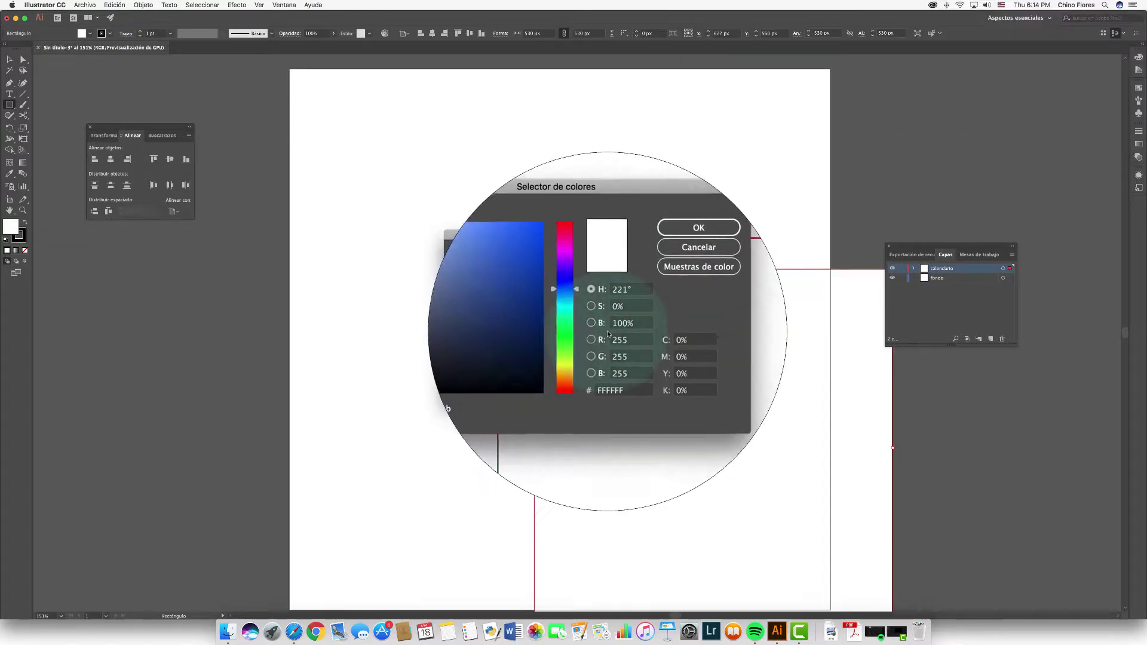
left_click(626, 372)
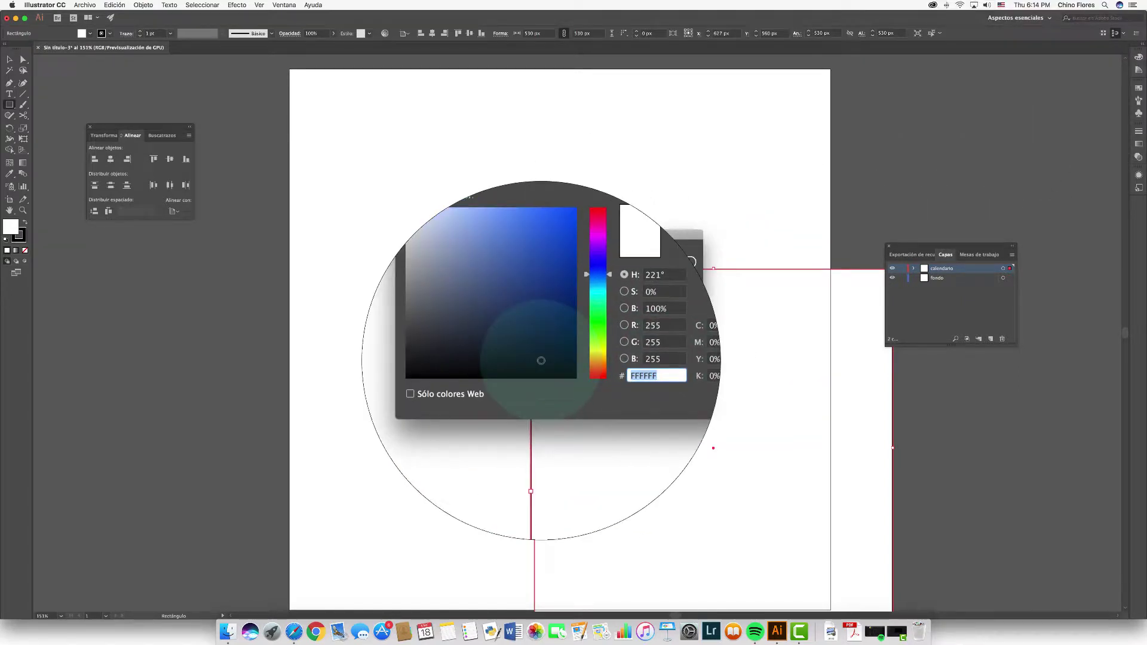
type("3e6ad")
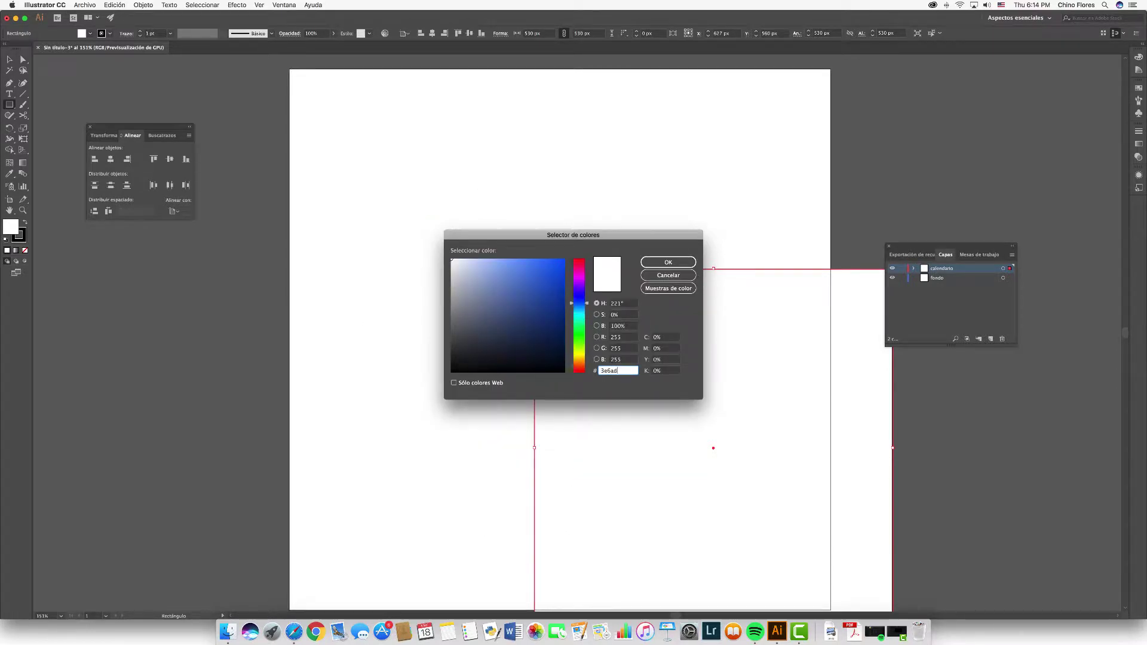
type("c")
left_click(668, 262)
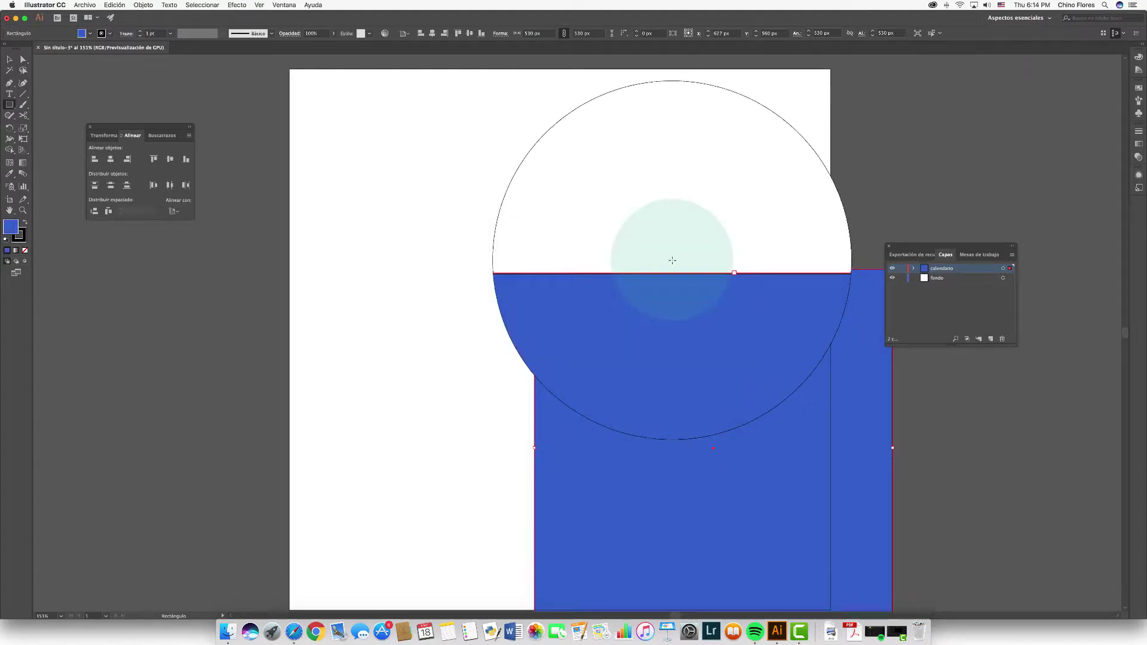
Set the square's stroke to None and move it to the artboard centre
left_click(111, 34)
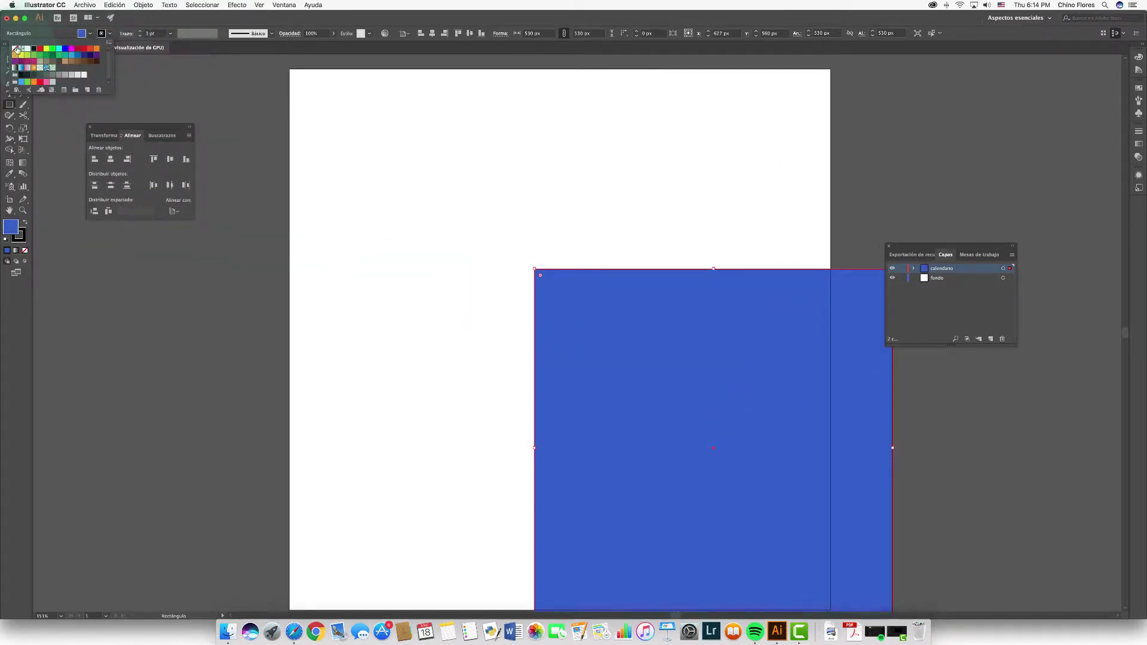
left_click(15, 48)
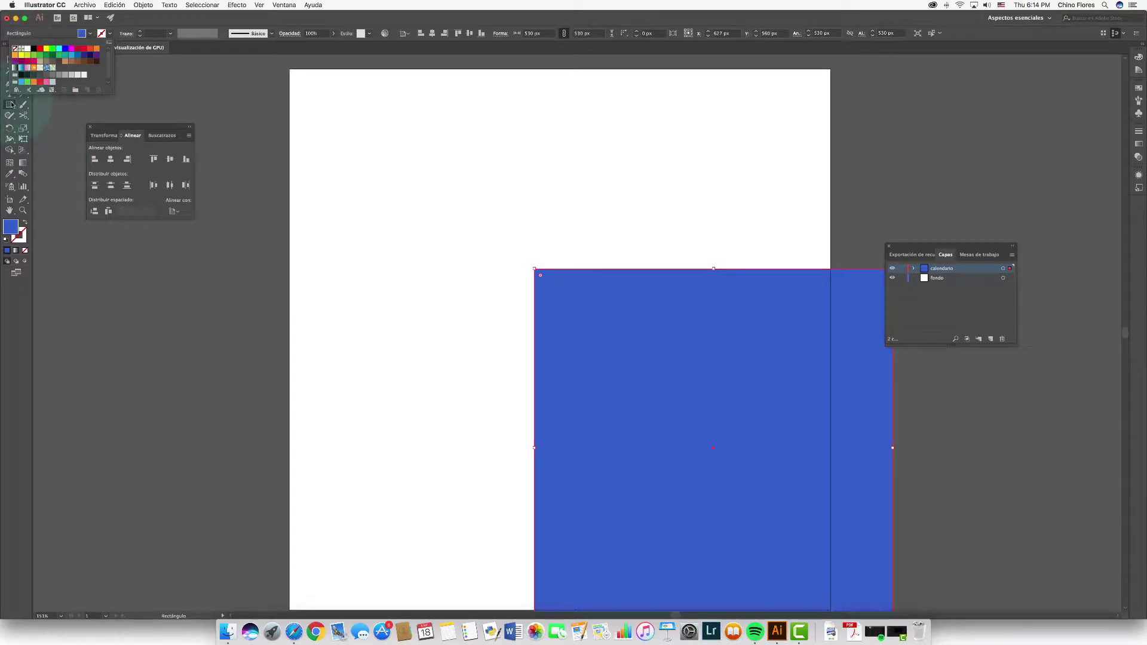
left_click_drag(691, 351, 532, 233)
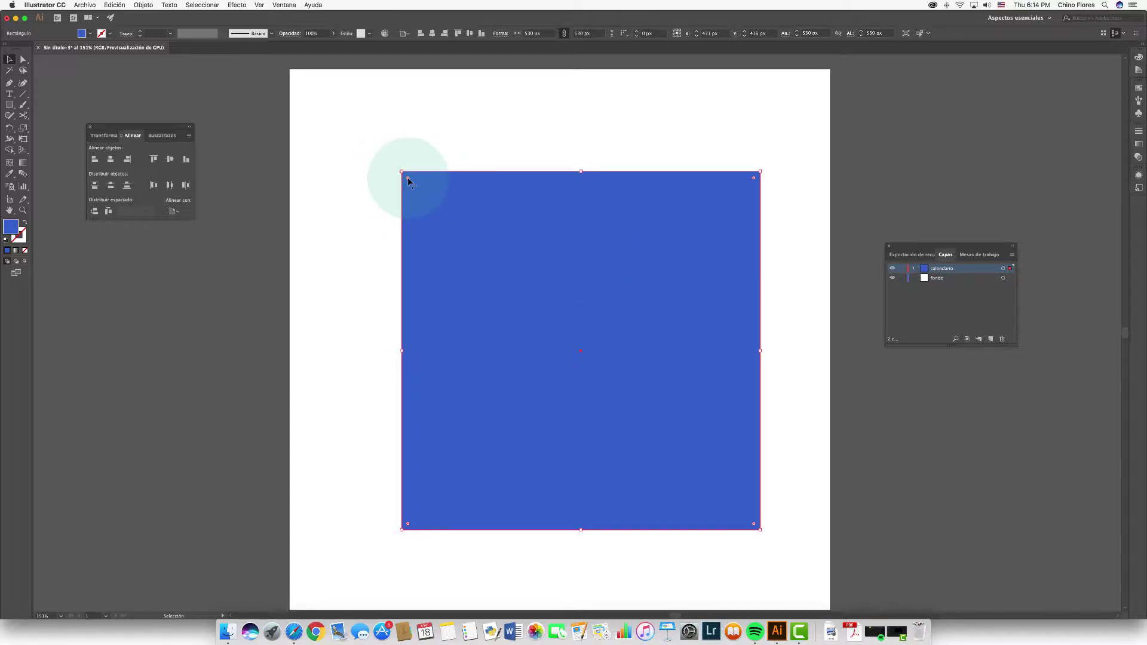
Round the square's corners to about 51 px radius and nudge it up and left
left_click_drag(408, 180, 438, 202)
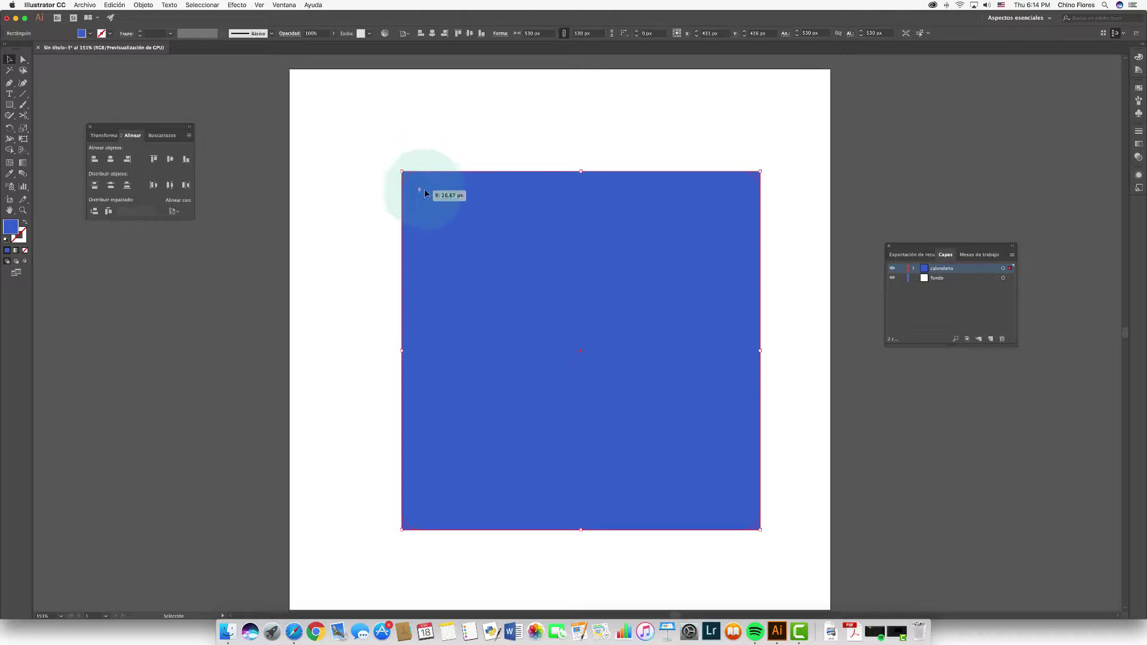
left_click_drag(439, 202, 442, 204)
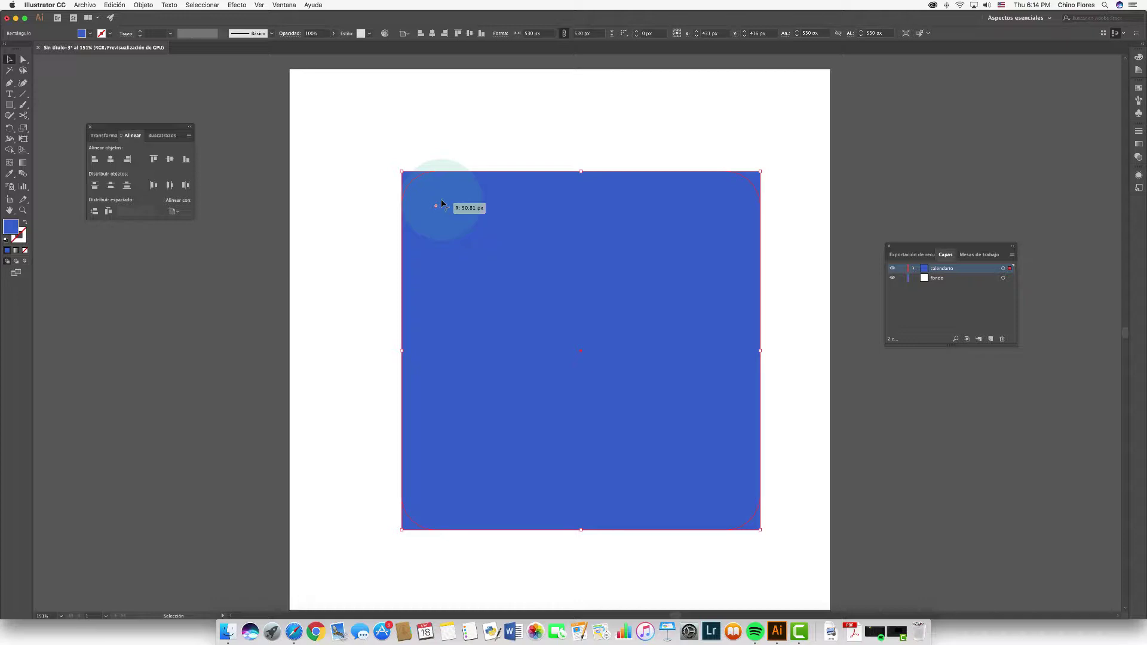
left_click_drag(442, 204, 441, 202)
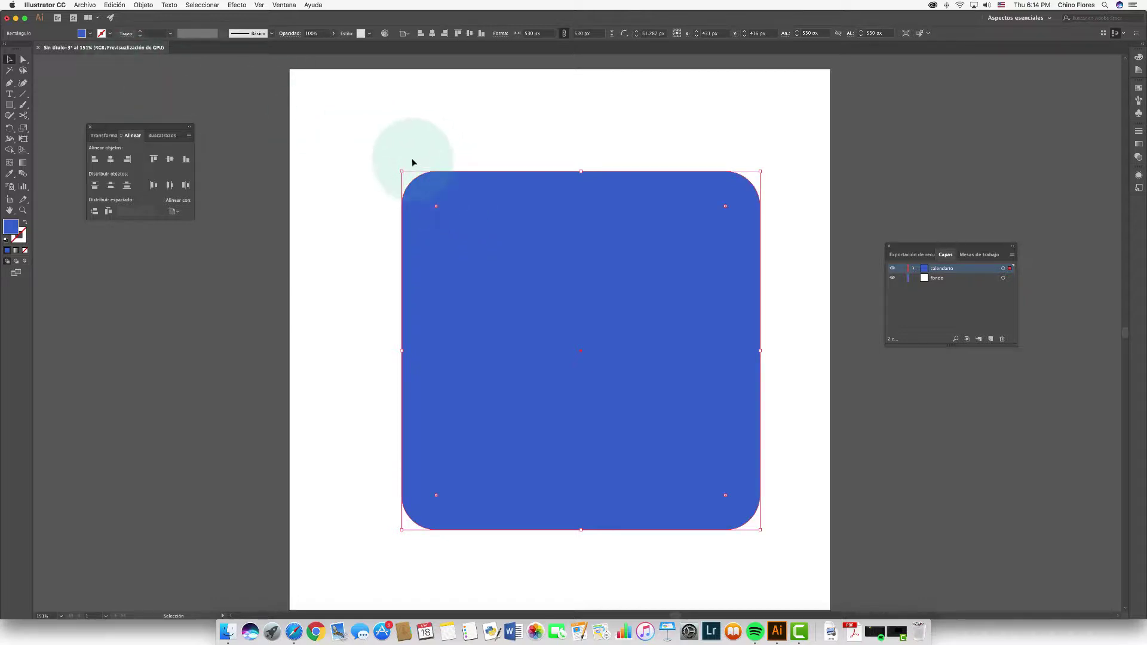
left_click(11, 66)
left_click(352, 146)
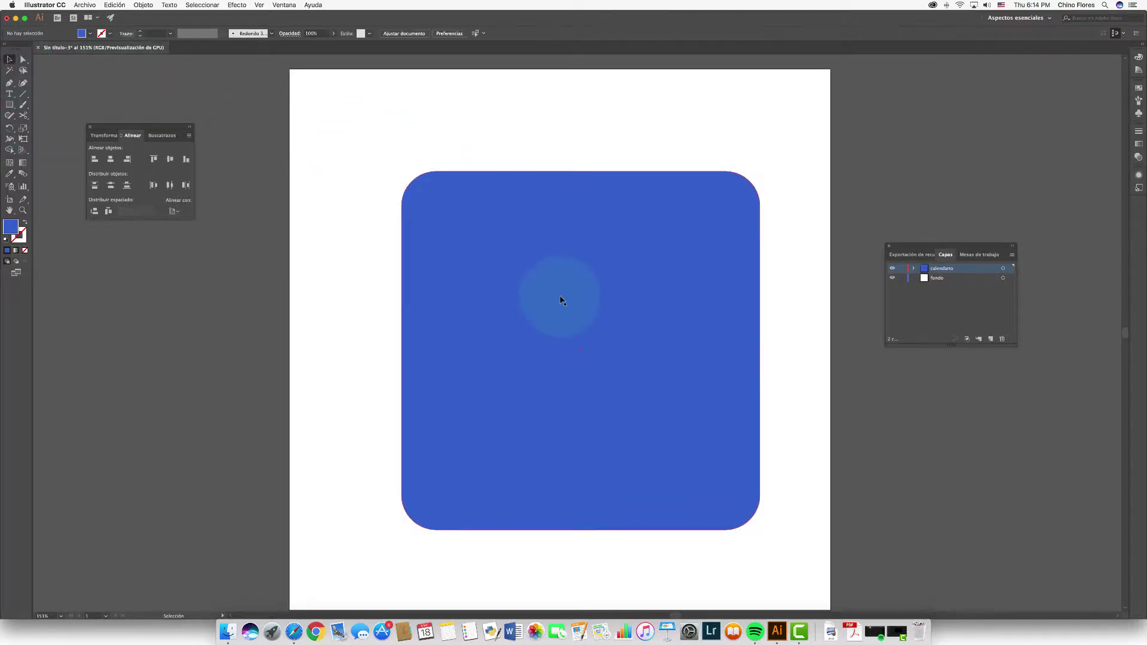
left_click_drag(560, 296, 528, 270)
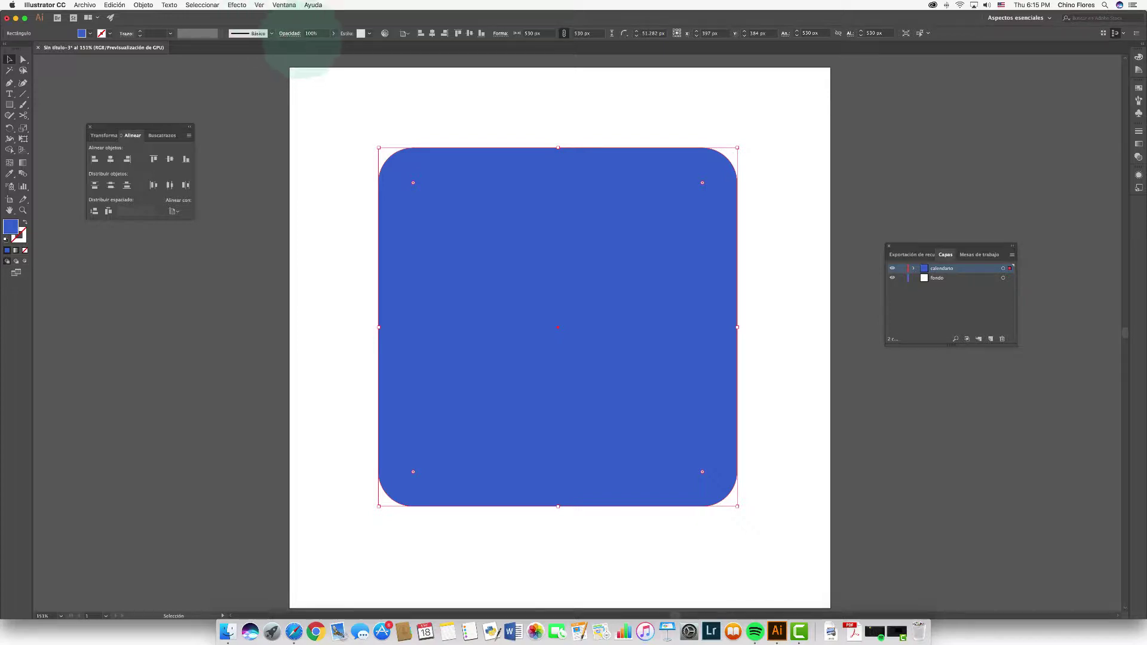
left_click(258, 5)
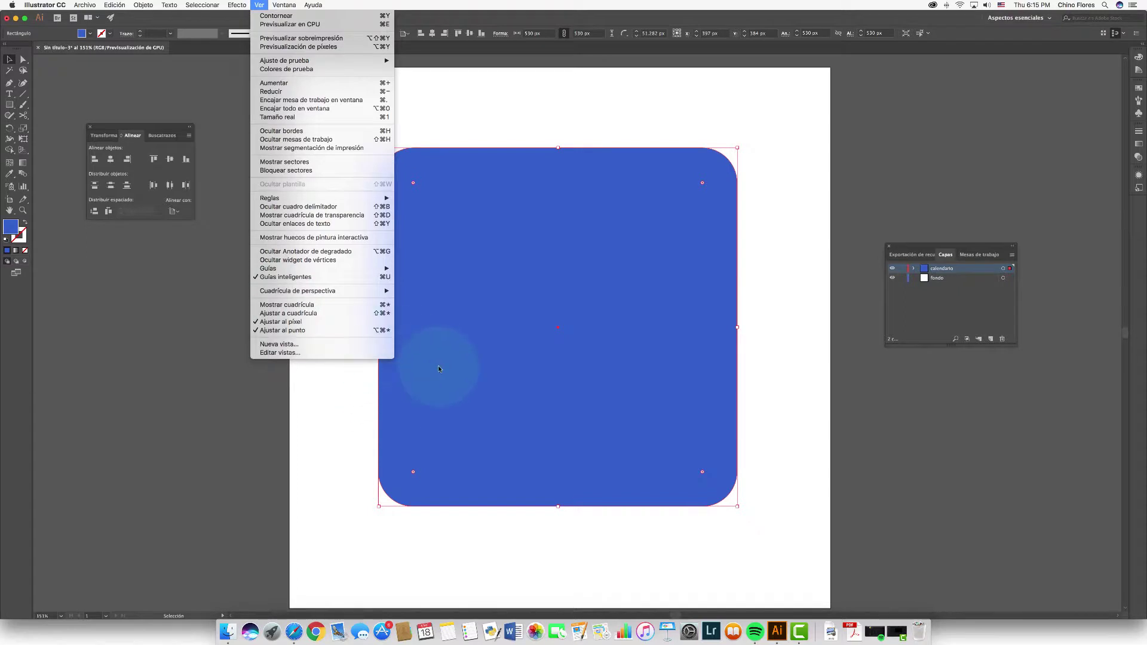
Close the View menu and switch to the Scissors tool from the eraser group
left_click(258, 4)
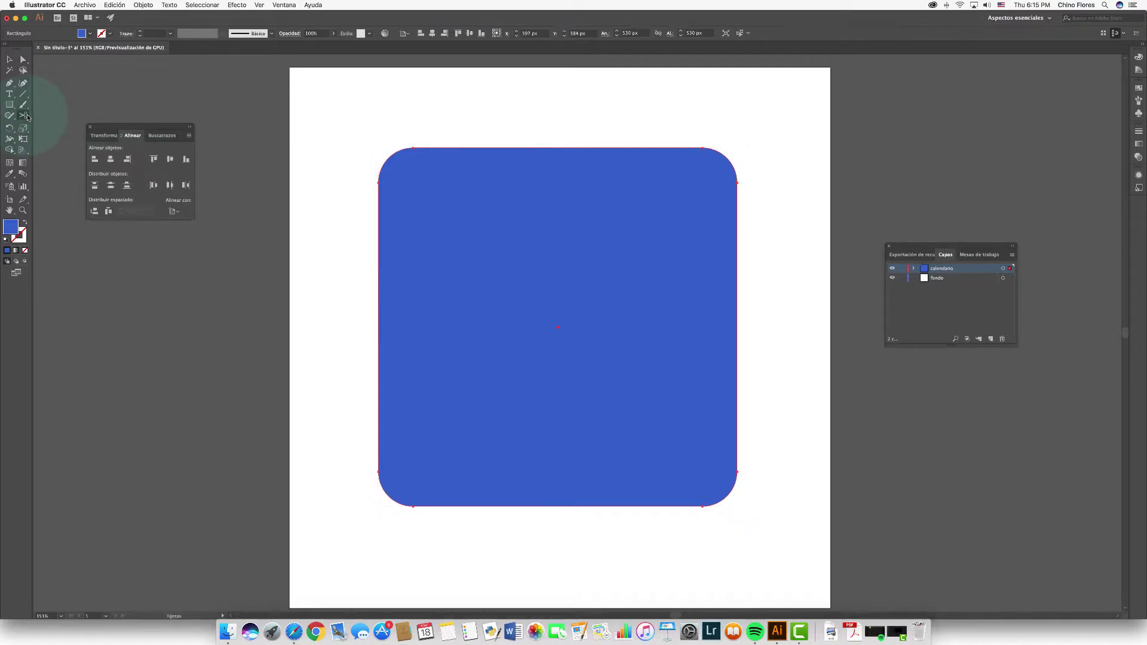
left_click_drag(27, 116, 44, 115)
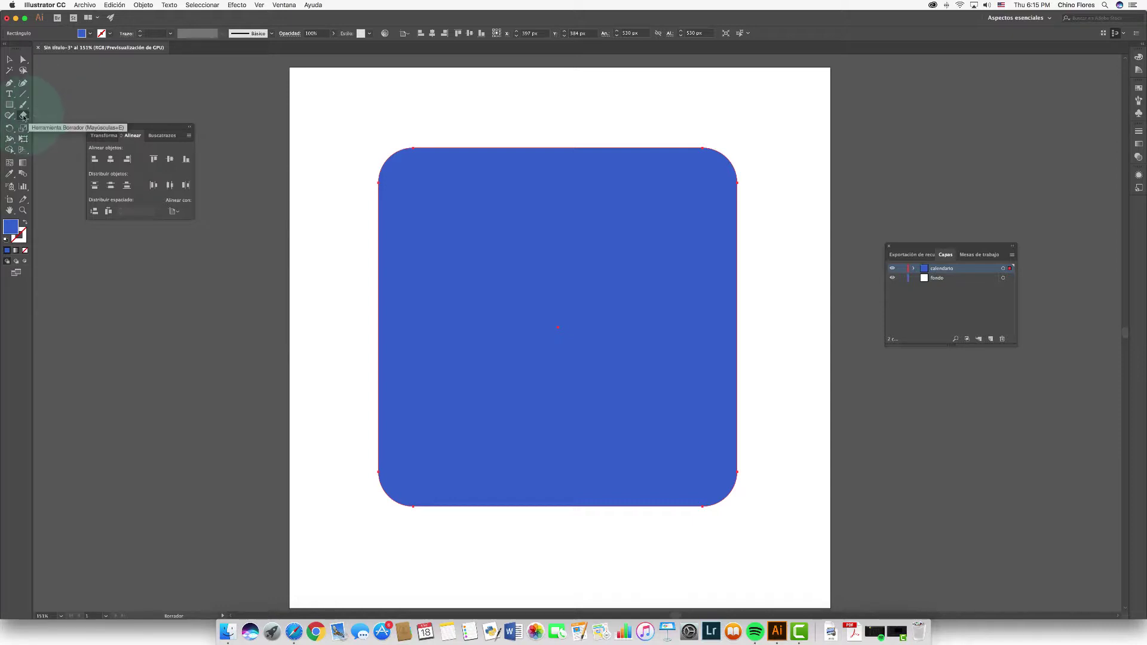
left_click_drag(24, 116, 93, 118)
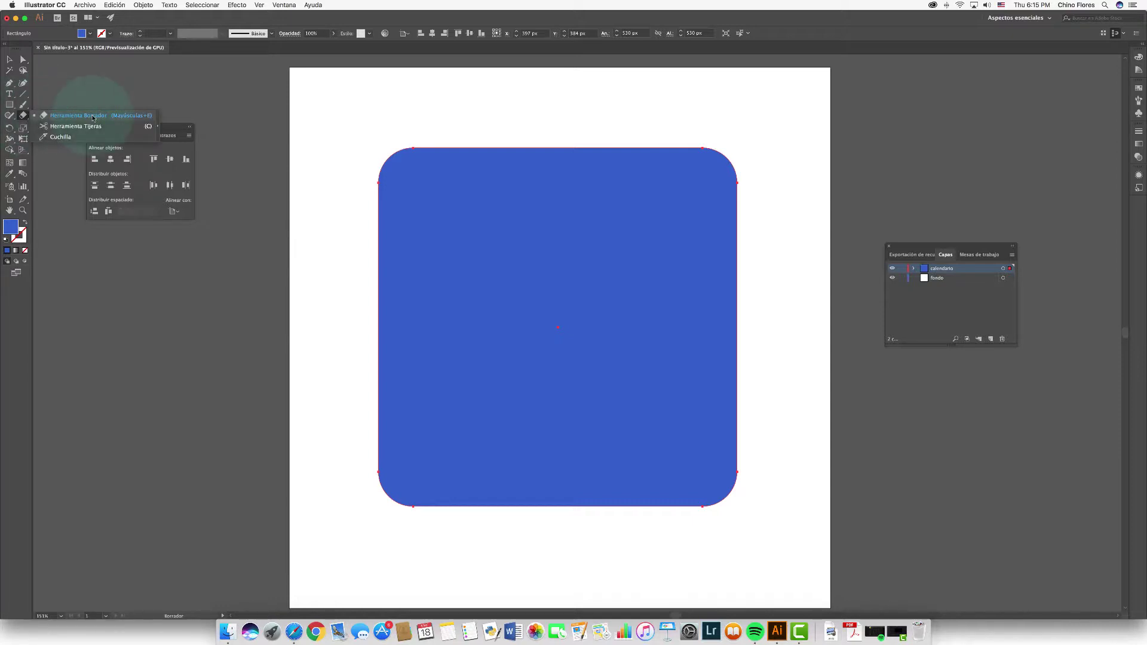
left_click(52, 127)
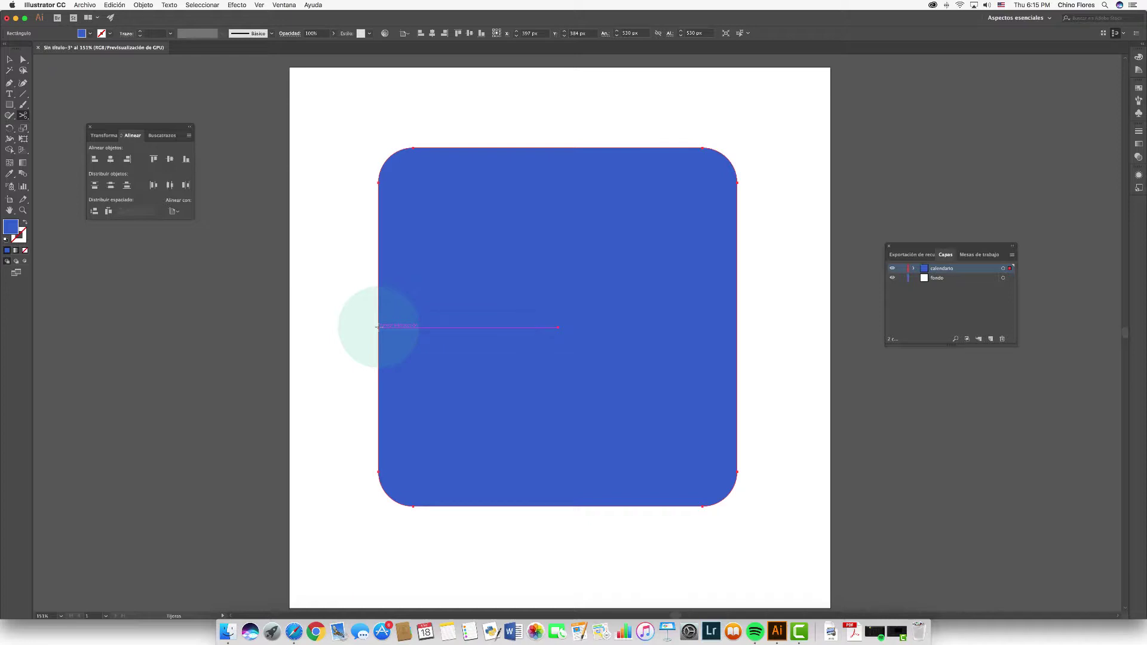
Cut the square's outline at its left and right edge midpoints and pull the bottom half away
left_click(378, 327)
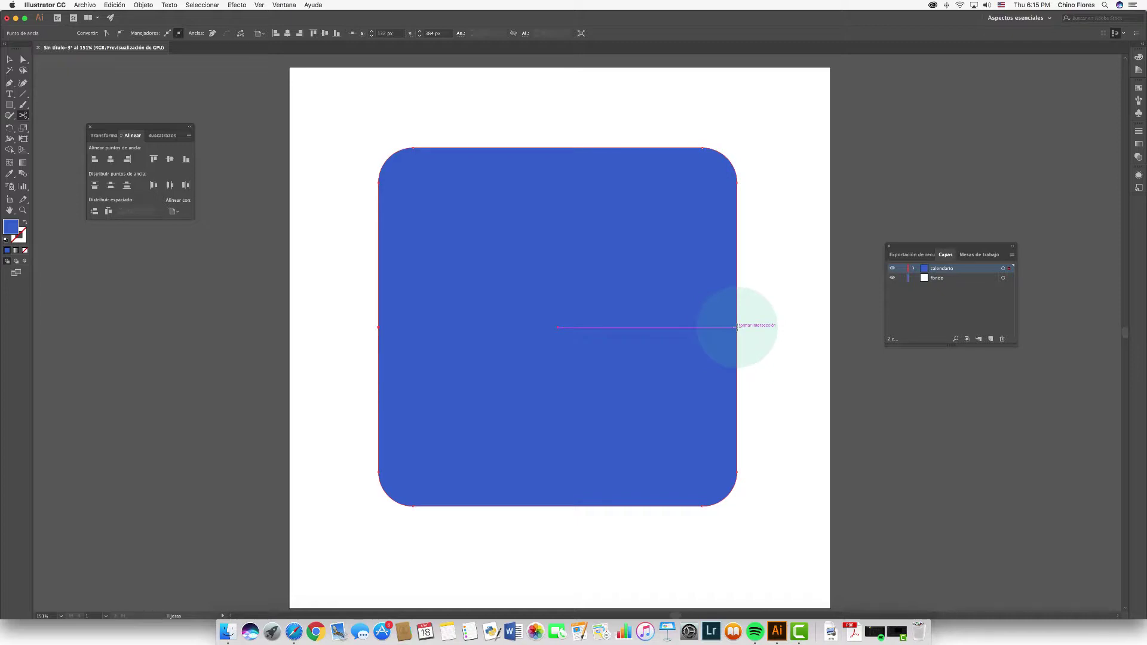
left_click(737, 327)
key("v")
left_click(386, 161)
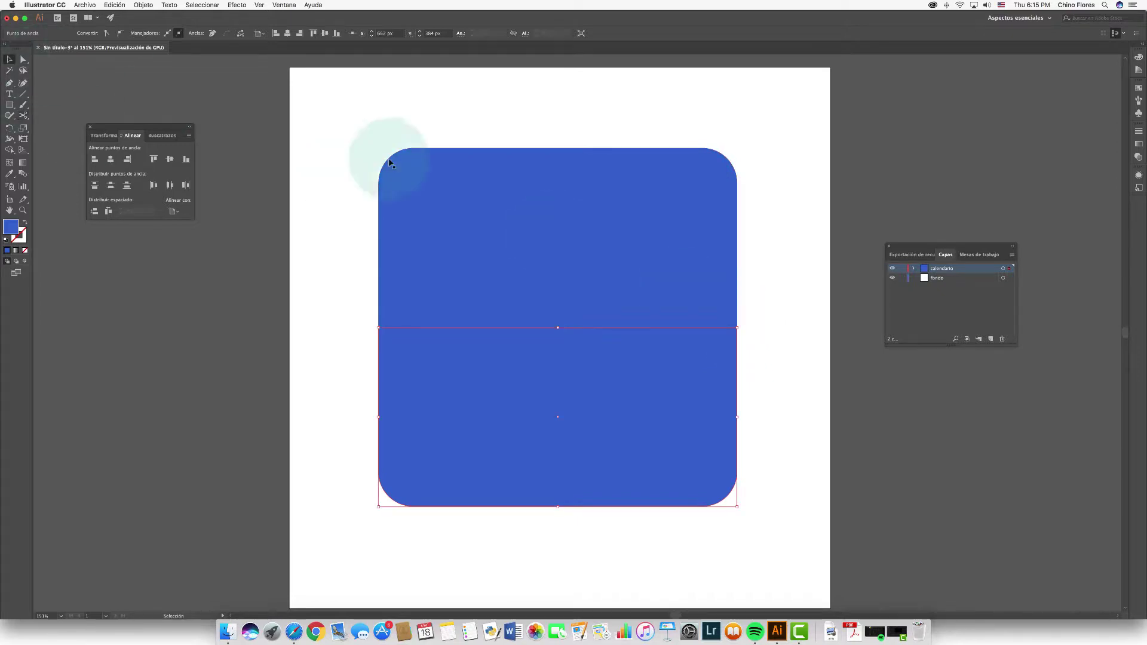
left_click(495, 311)
left_click(514, 370)
left_click_drag(514, 370, 764, 423)
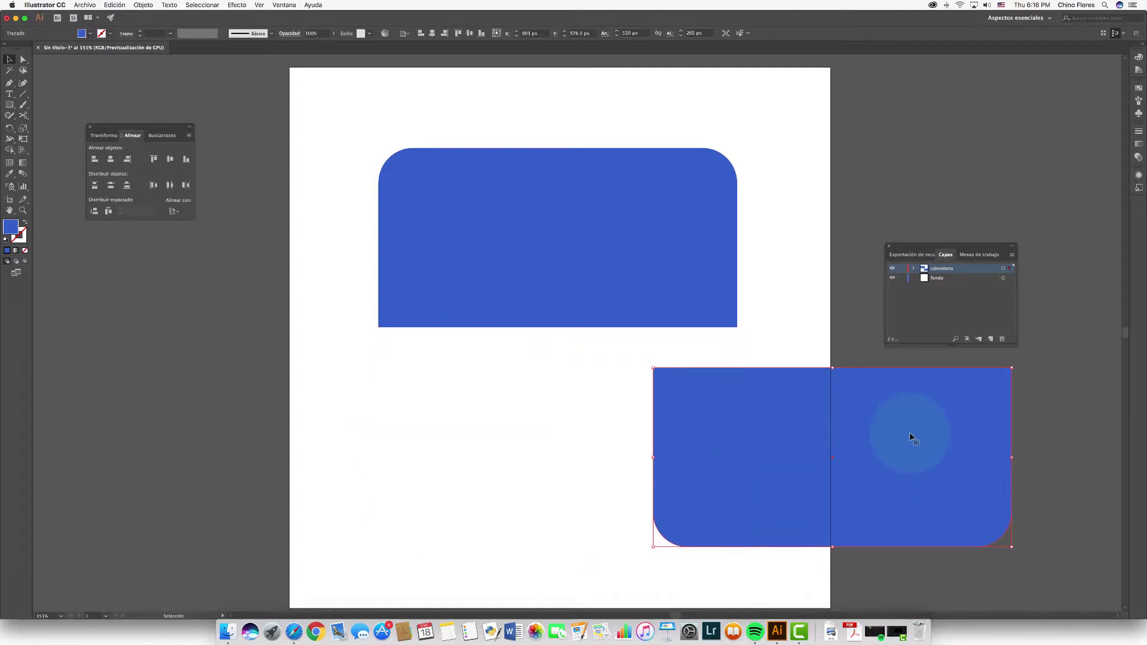
Park the bottom half left of the page and nudge the top half down
mouse_move(909, 432)
left_mouse_down()
mouse_move(300, 499)
mouse_move(61, 444)
left_mouse_up()
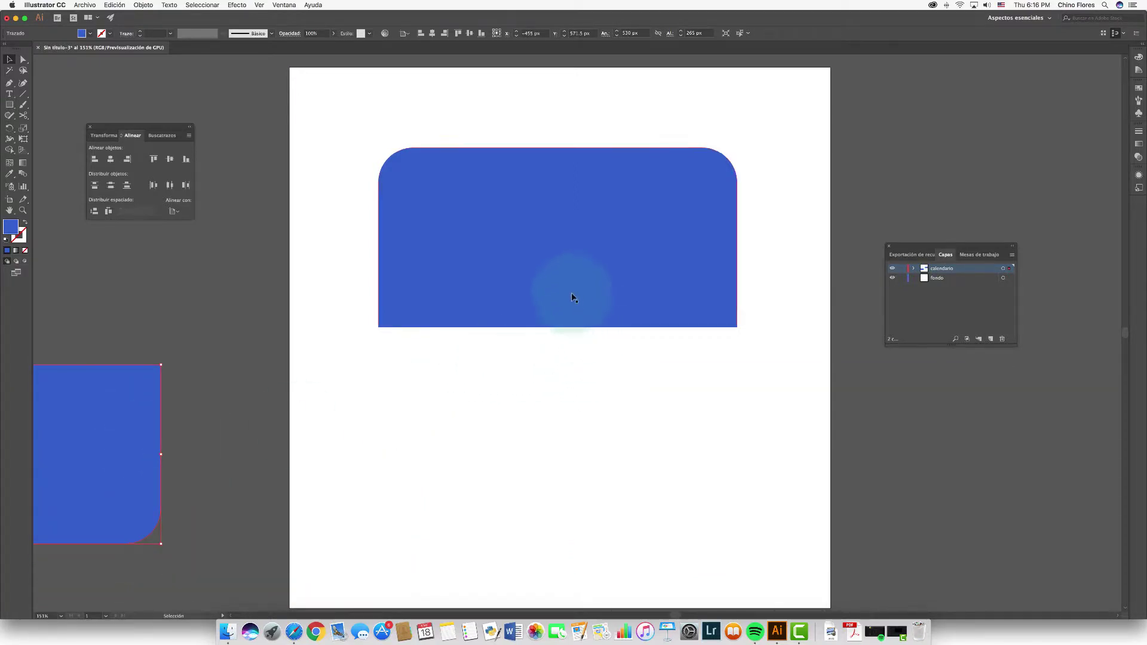
left_click_drag(548, 266, 549, 298)
left_click(575, 458)
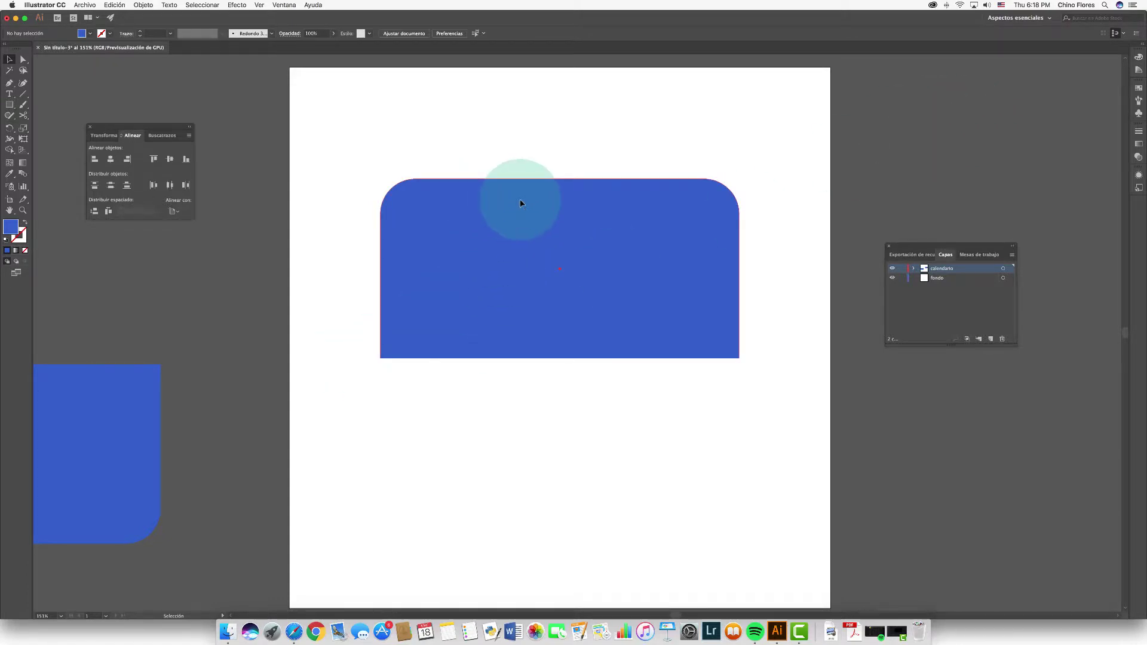
left_click_drag(520, 204, 523, 219)
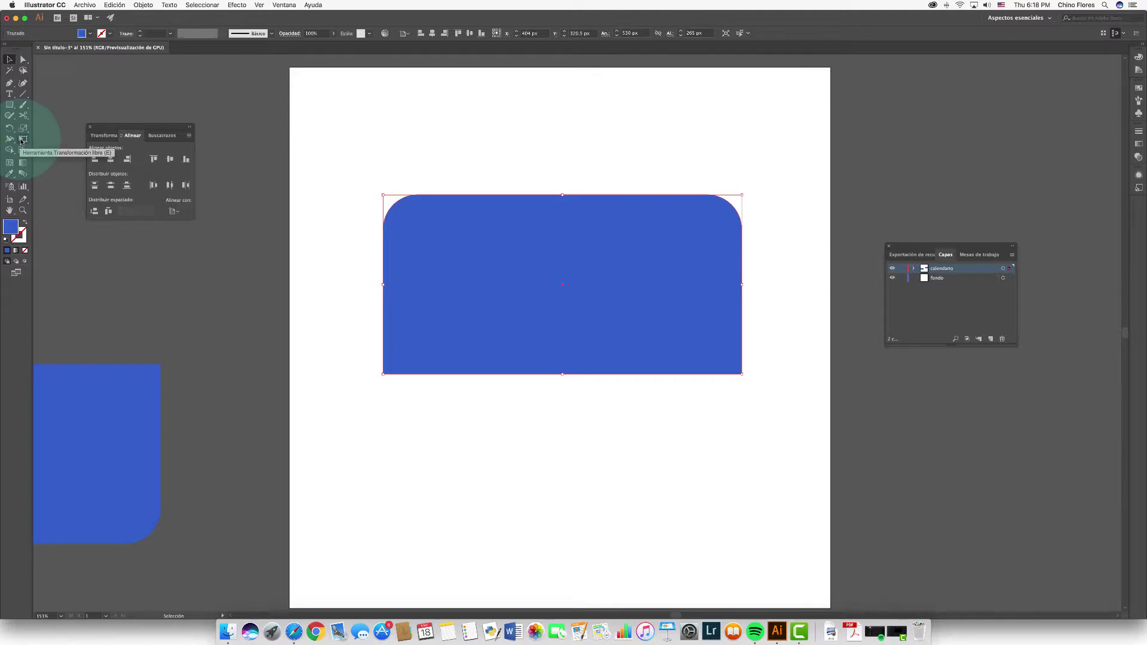
Perspective-distort the top half with Free Transform so its top edge flares to about 570 px
left_click(22, 140)
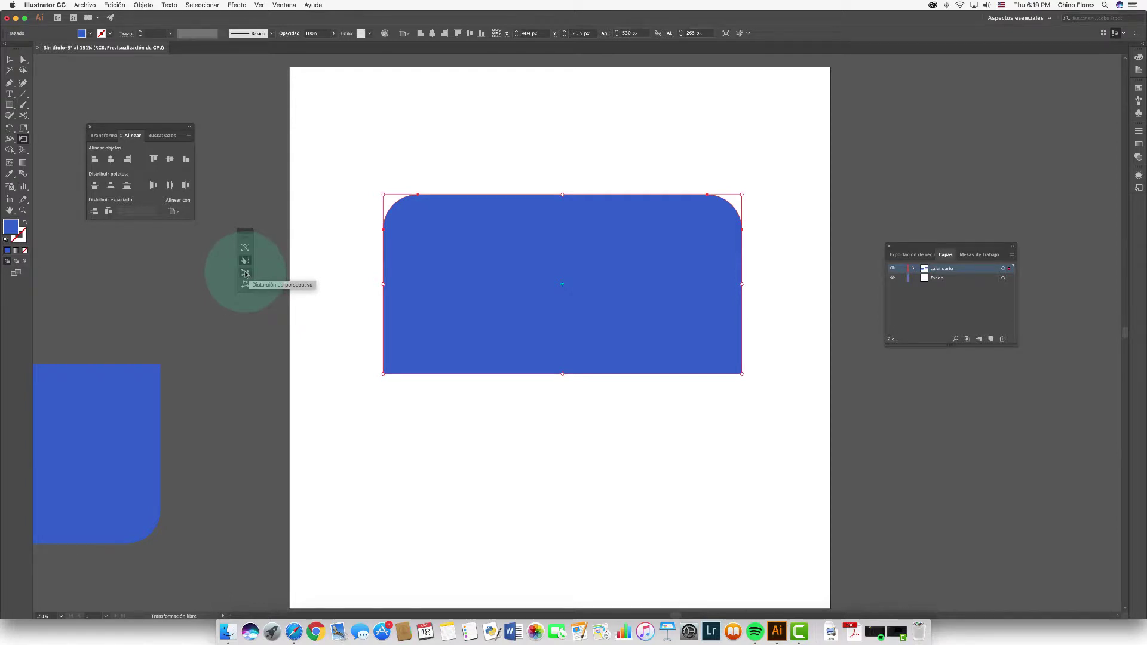
left_click(245, 273)
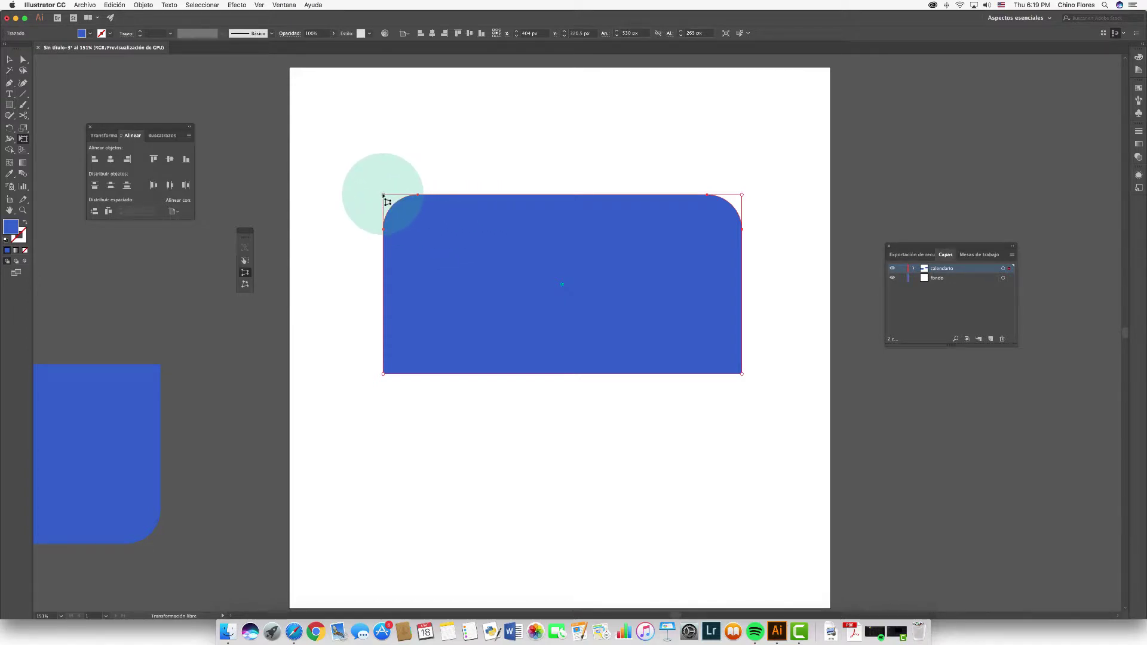
left_click_drag(383, 195, 367, 196)
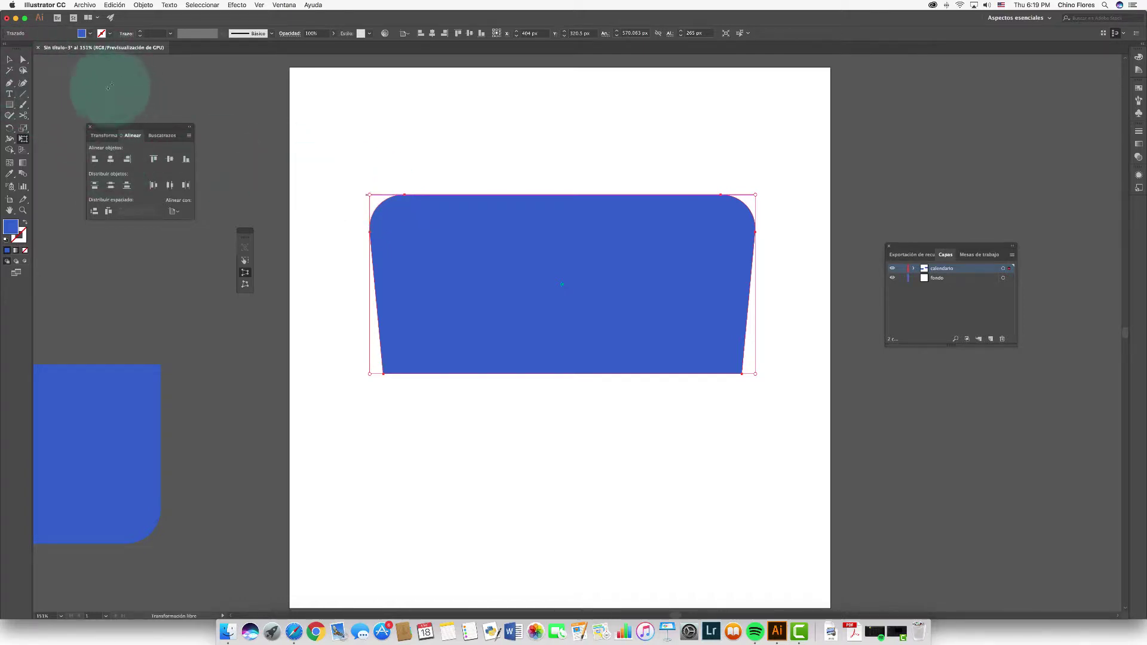
Copy the flared top half and paste the copy in front of the original
left_click(112, 5)
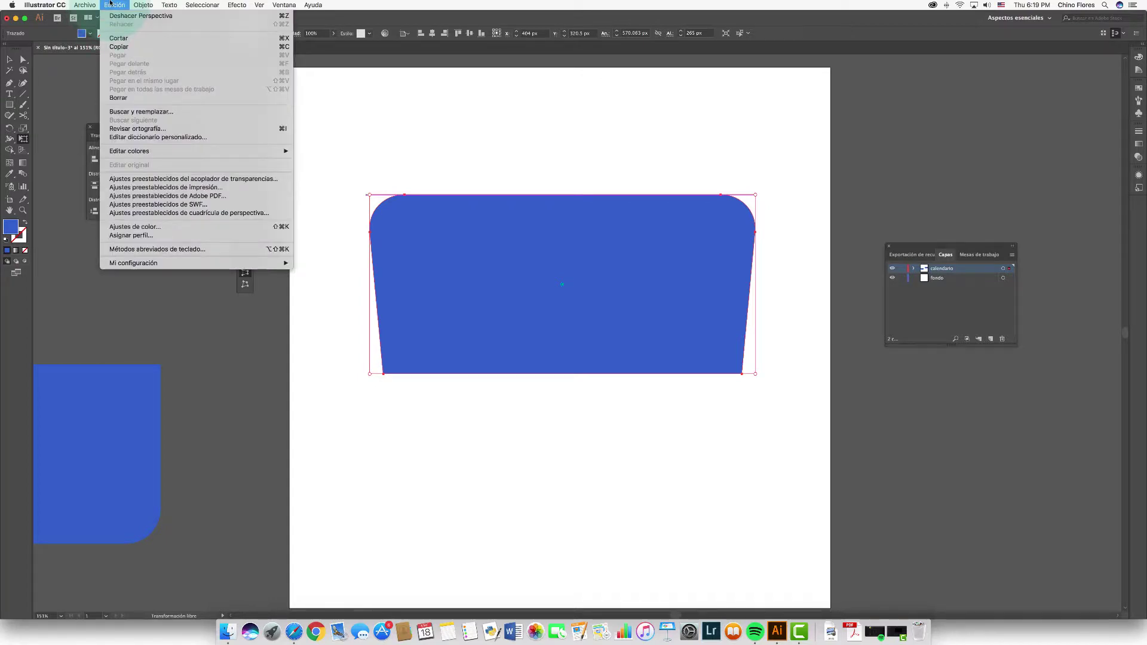
left_click(10, 60)
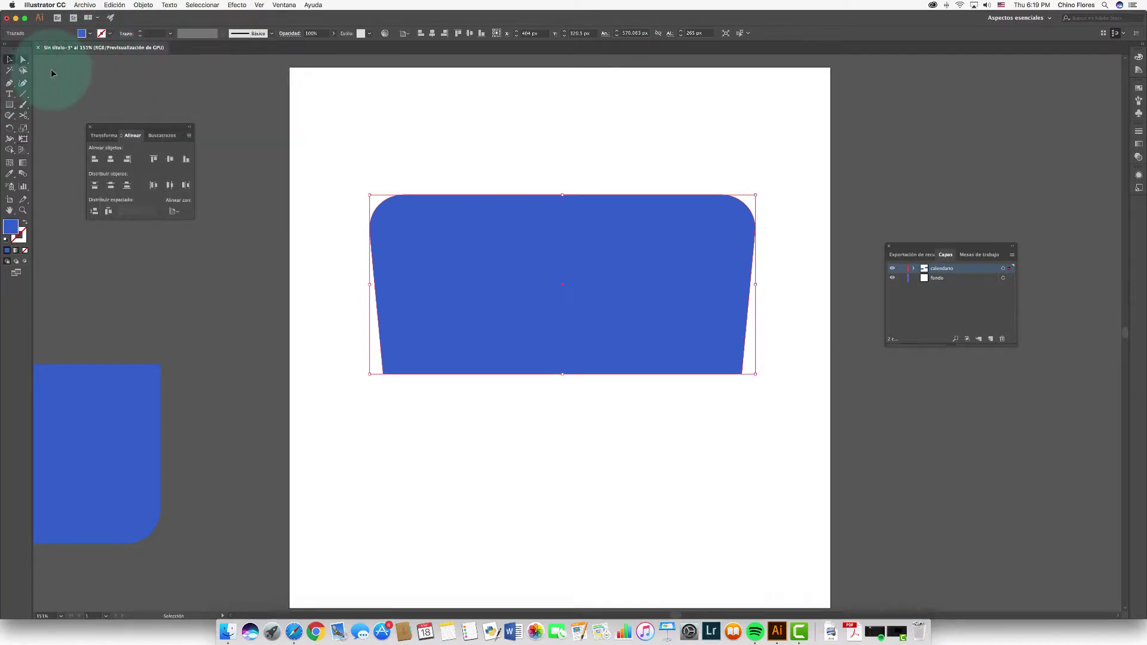
left_click(293, 132)
left_click(507, 259)
left_click(114, 5)
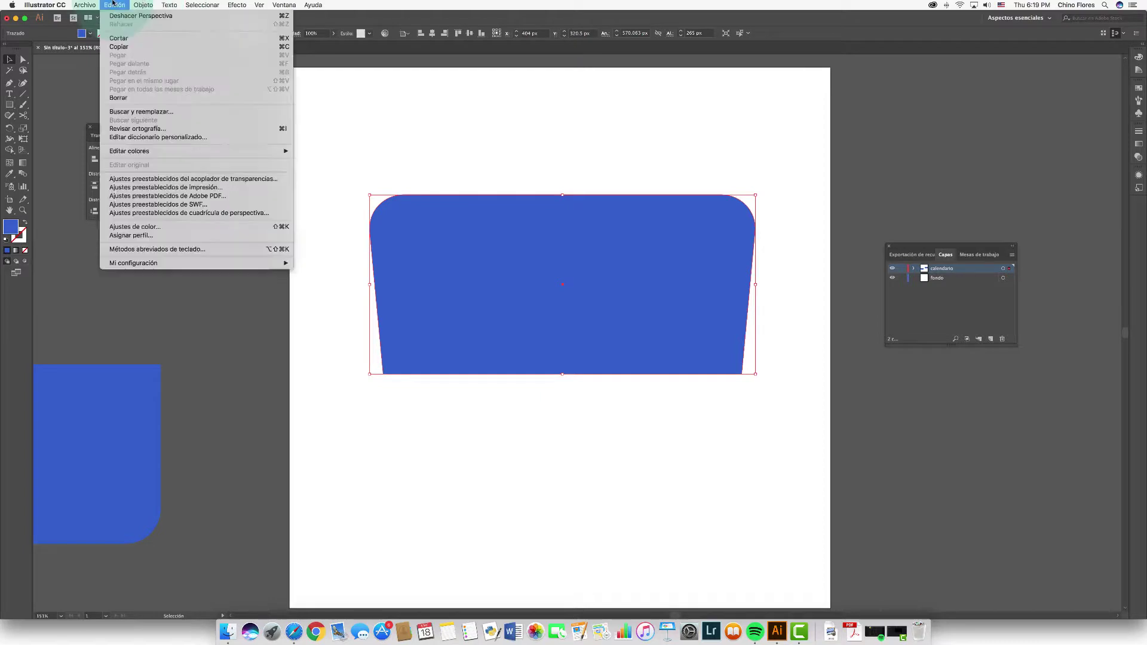
left_click(119, 46)
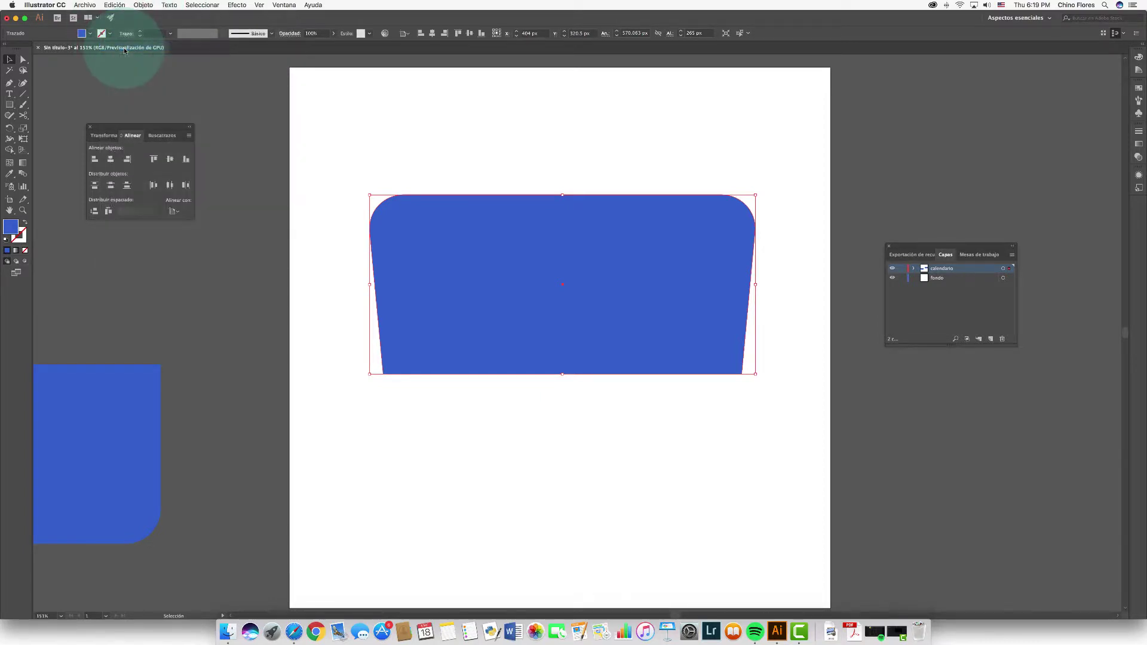
left_click(106, 5)
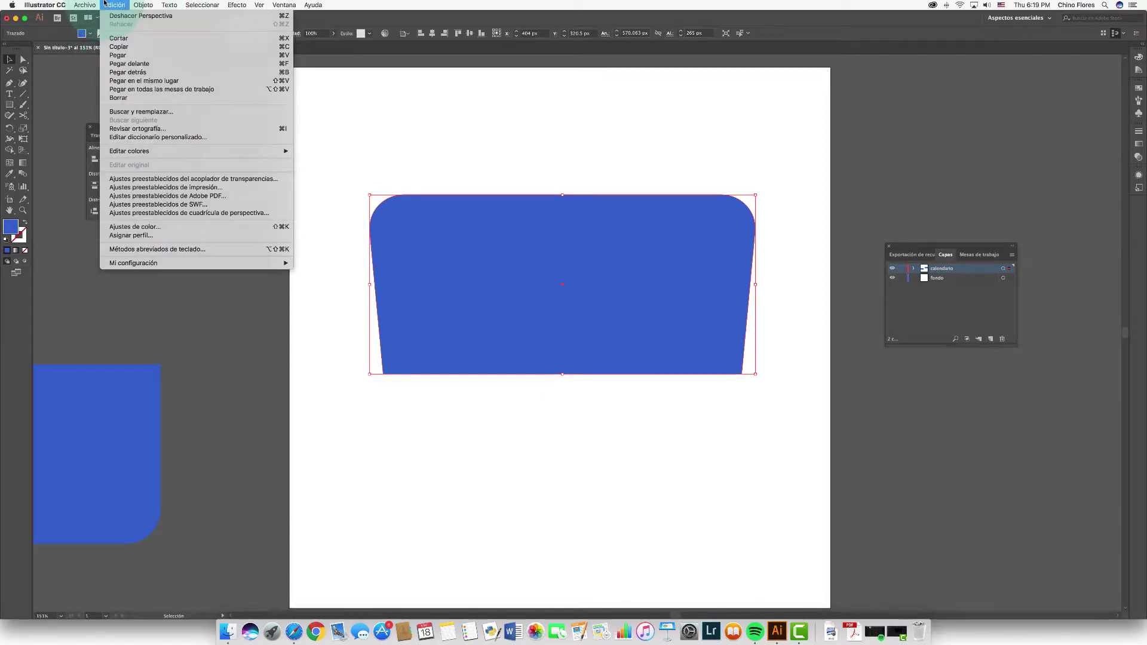
left_click(147, 68)
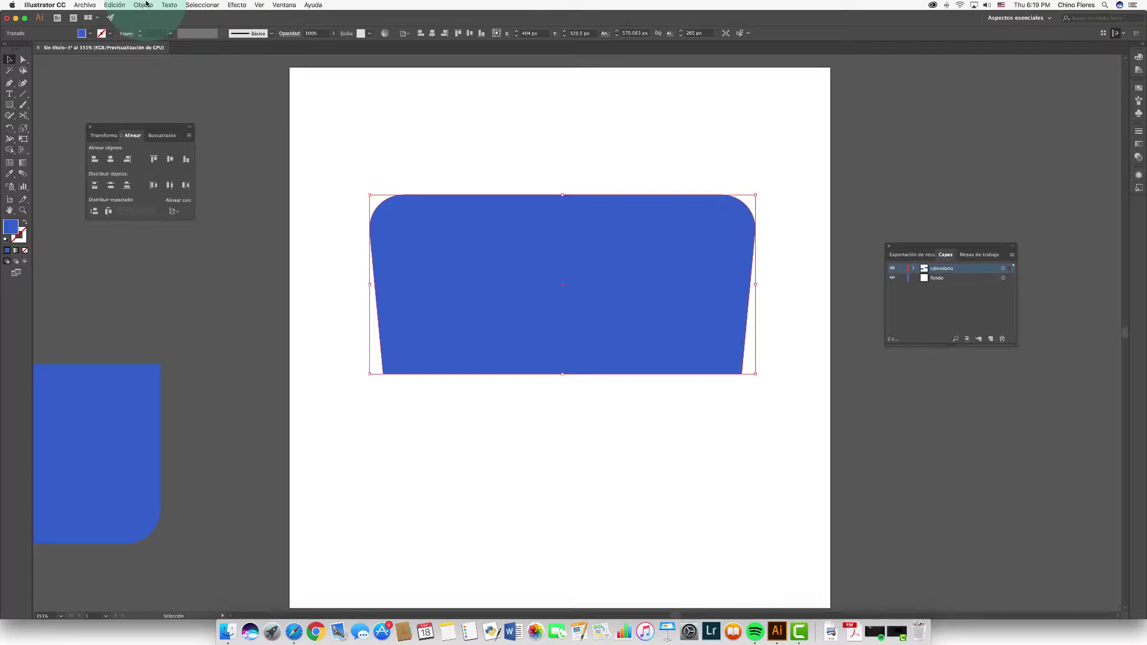
Reflect the duplicate across the horizontal axis so it mirrors the original top half
left_click(144, 5)
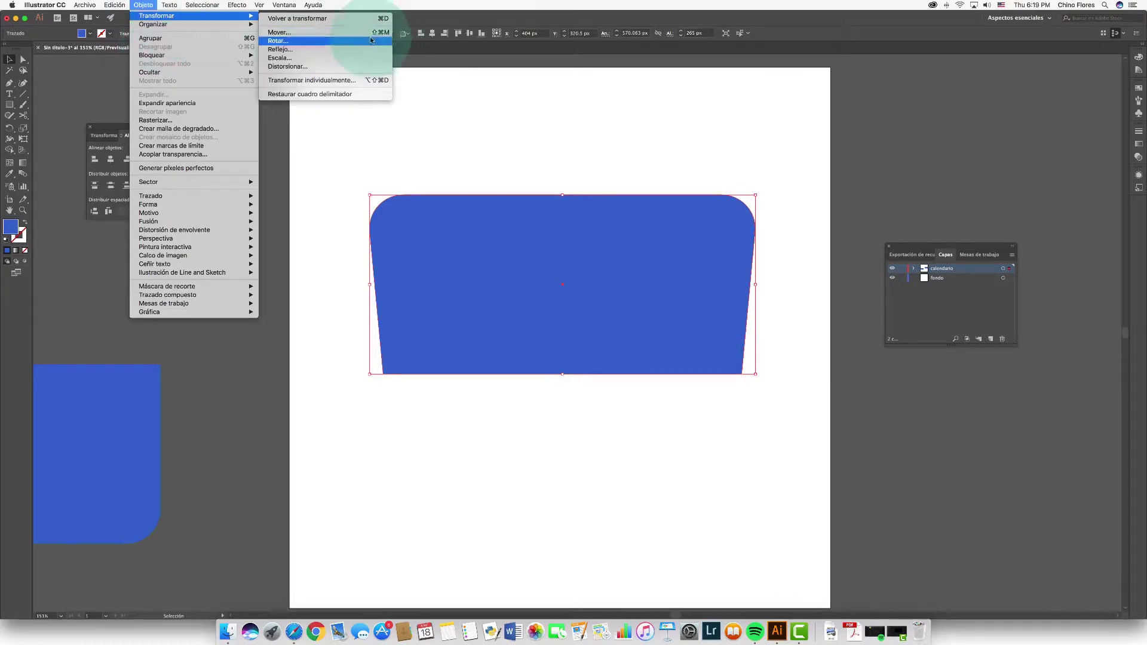
mouse_move(156, 15)
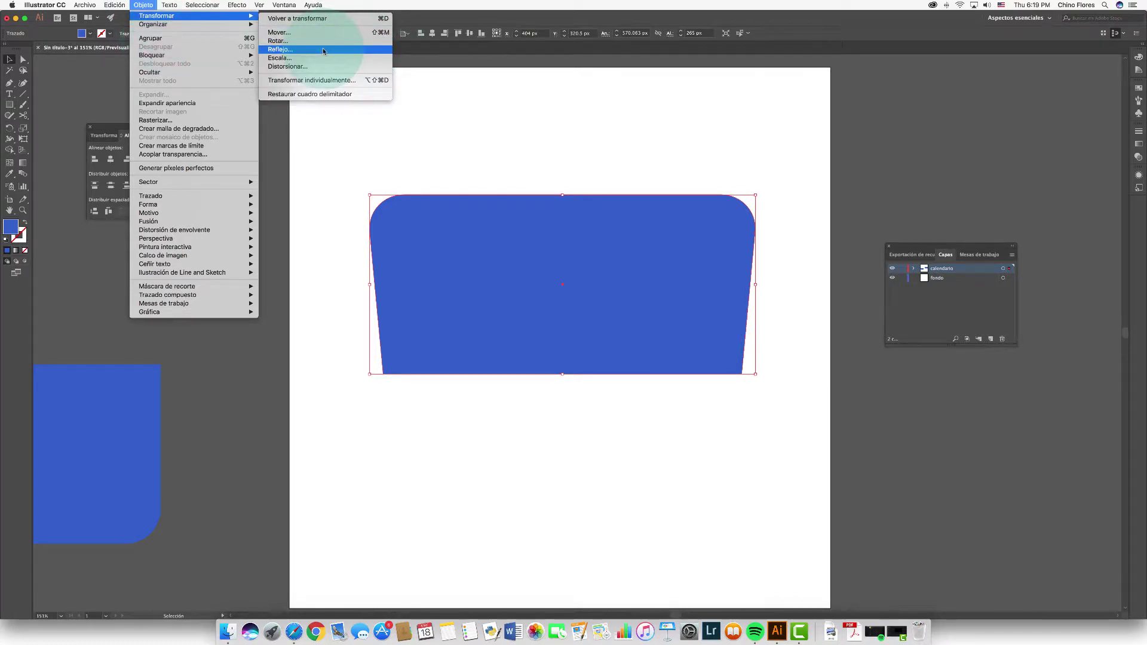
left_click(323, 49)
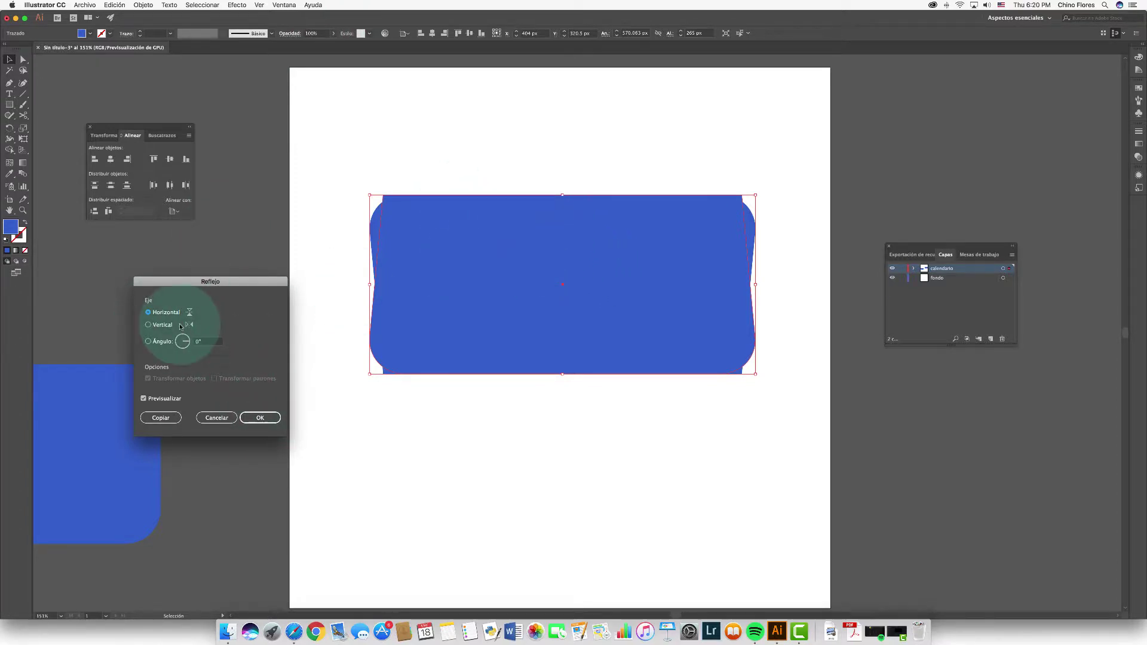
left_click_drag(181, 281, 137, 274)
left_click(103, 307)
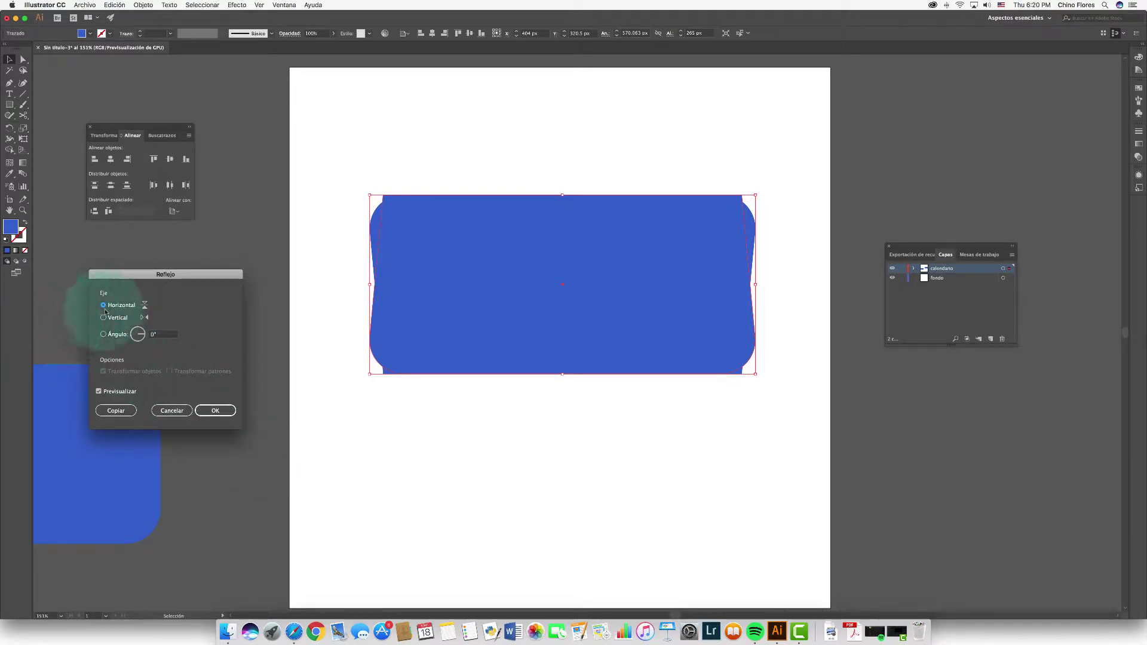
left_click(216, 411)
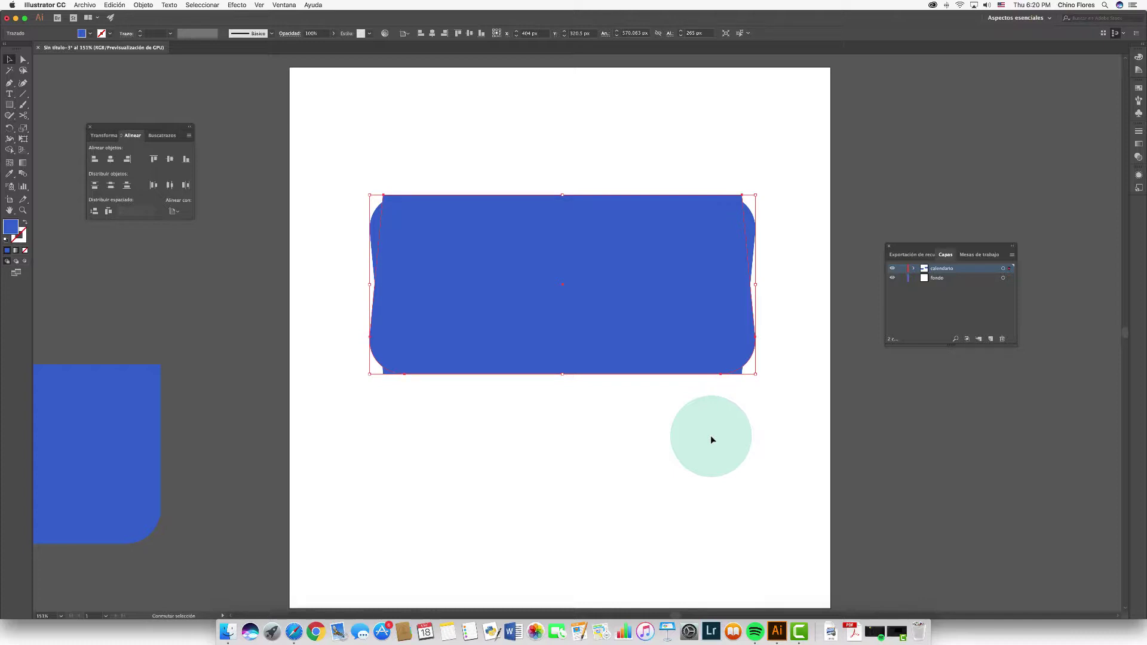
Nudge the flipped copy with arrow keys until it meets the top half without a gap
key("Down")
key("Down")
key("Down")
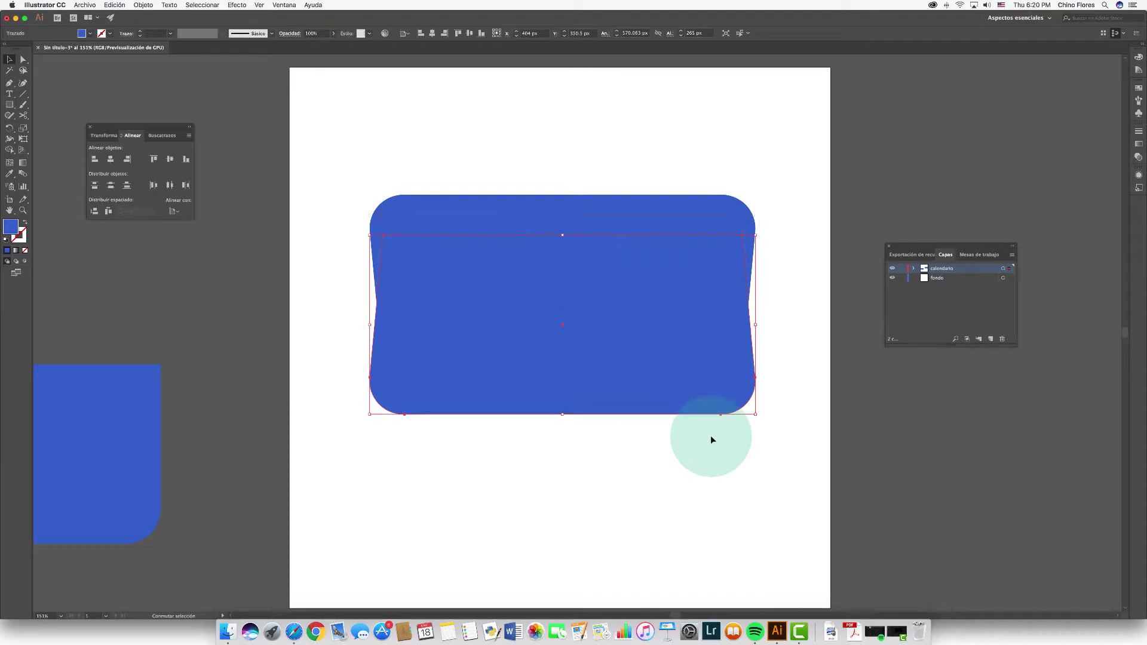
key("Down")
key("Down")
key("Down")
key("Down")
key("Down")
key("Down")
key("Down")
key("Down")
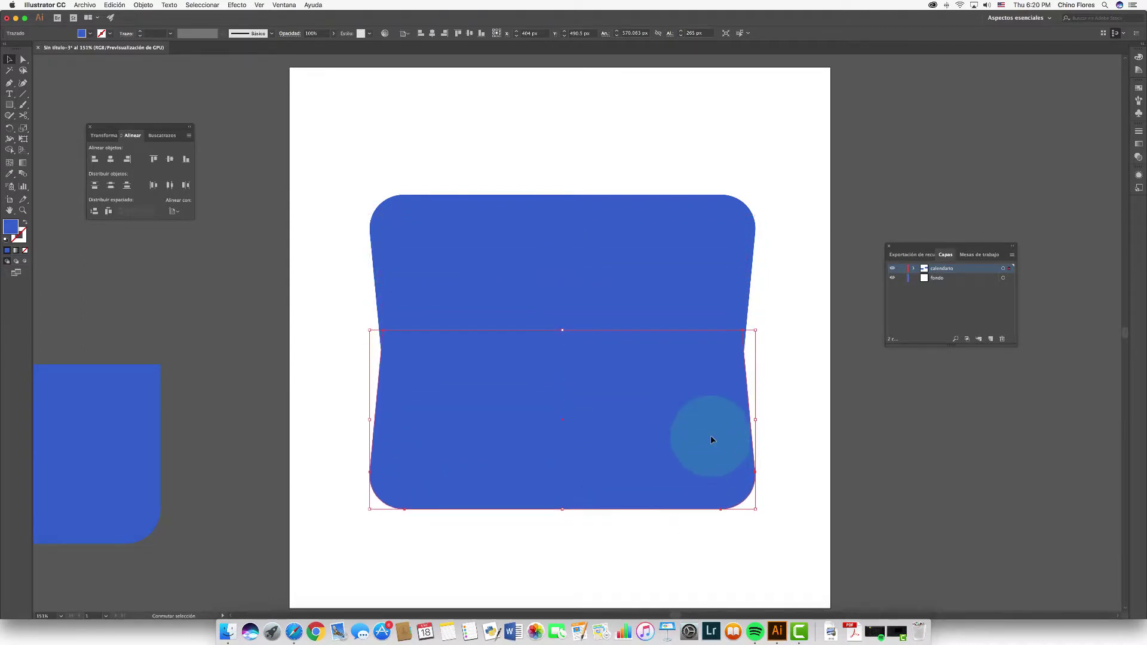
key("Down")
key("Down")
key("Down")
key("Down")
key("Down")
key("Down")
key("Up")
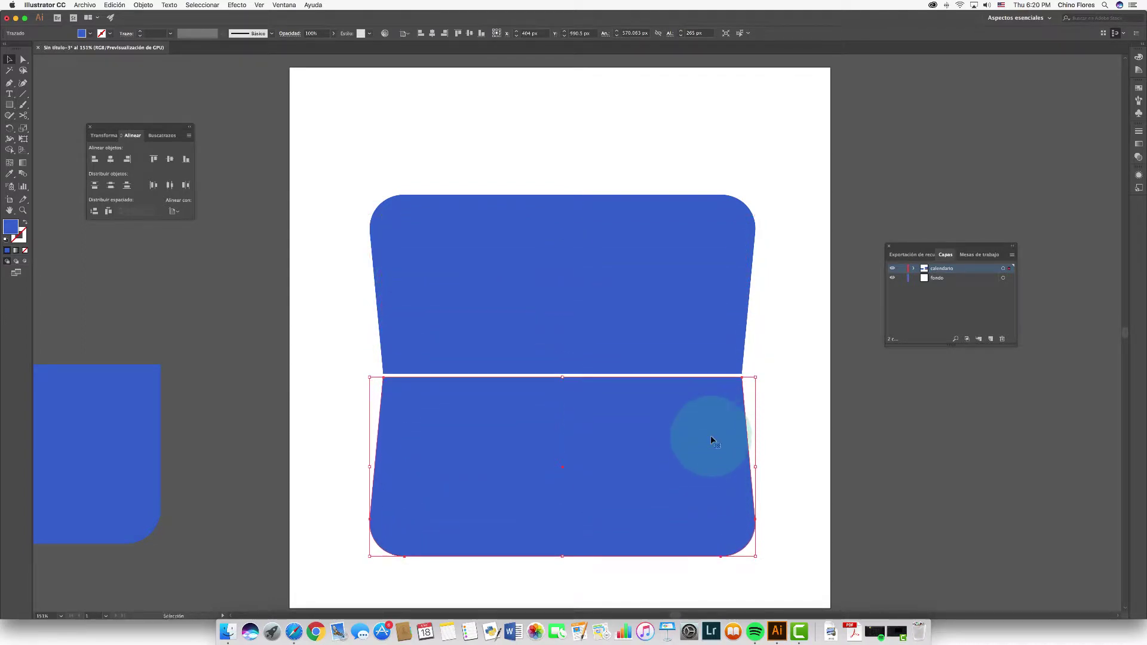
key("Up")
key("Up")
key("Up")
key("Up")
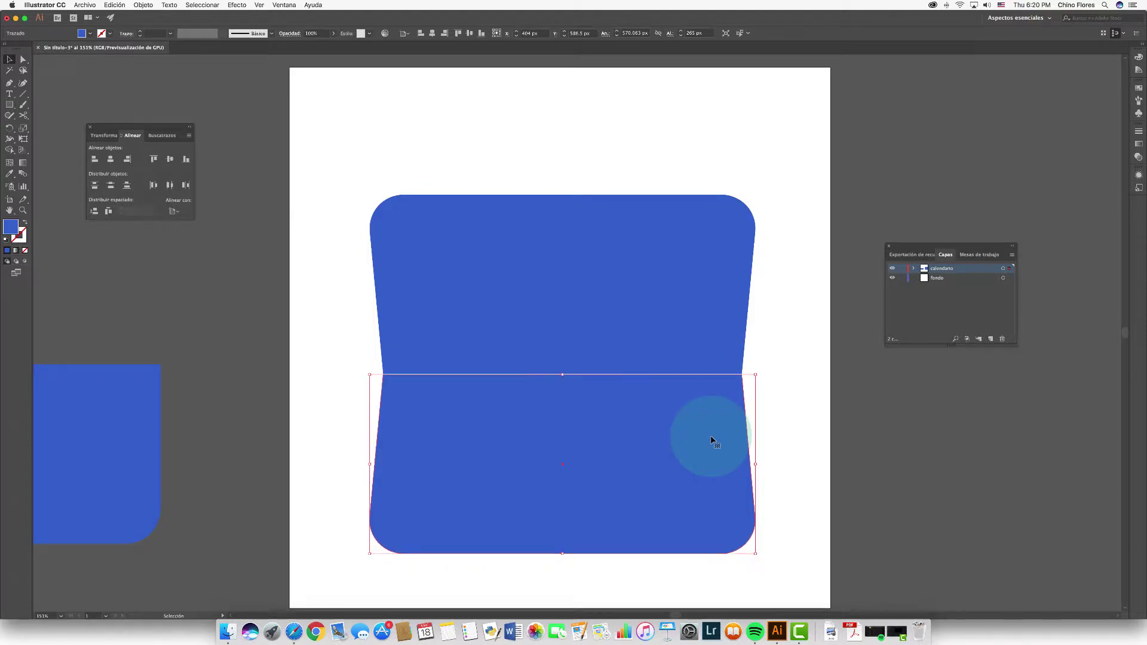
key("Up")
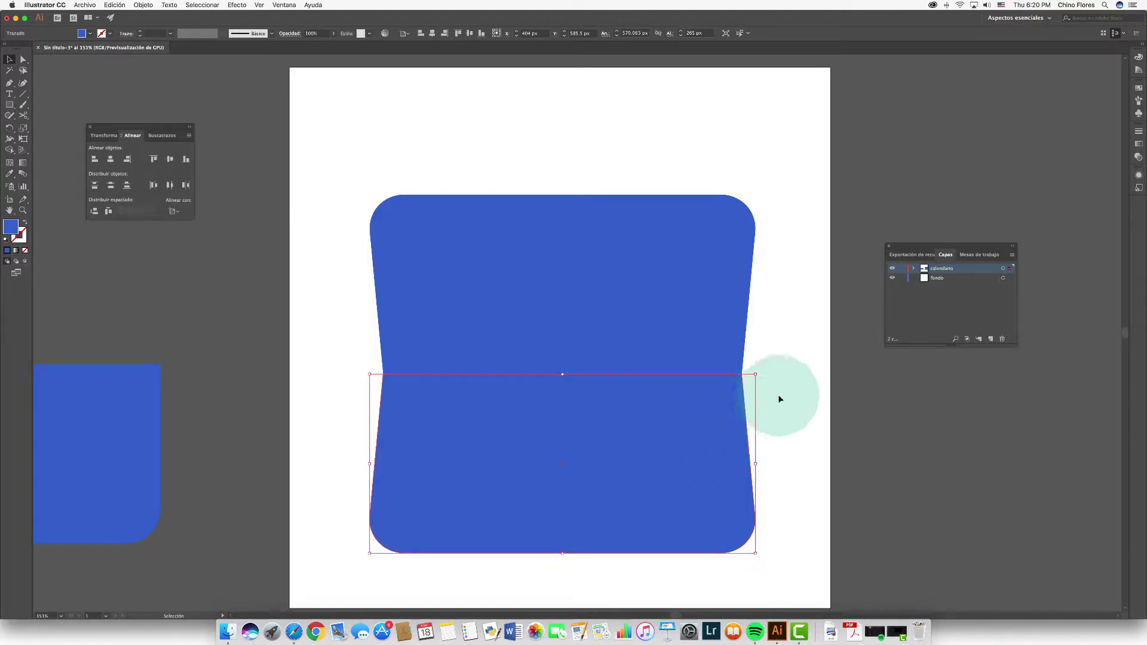
left_click(779, 395)
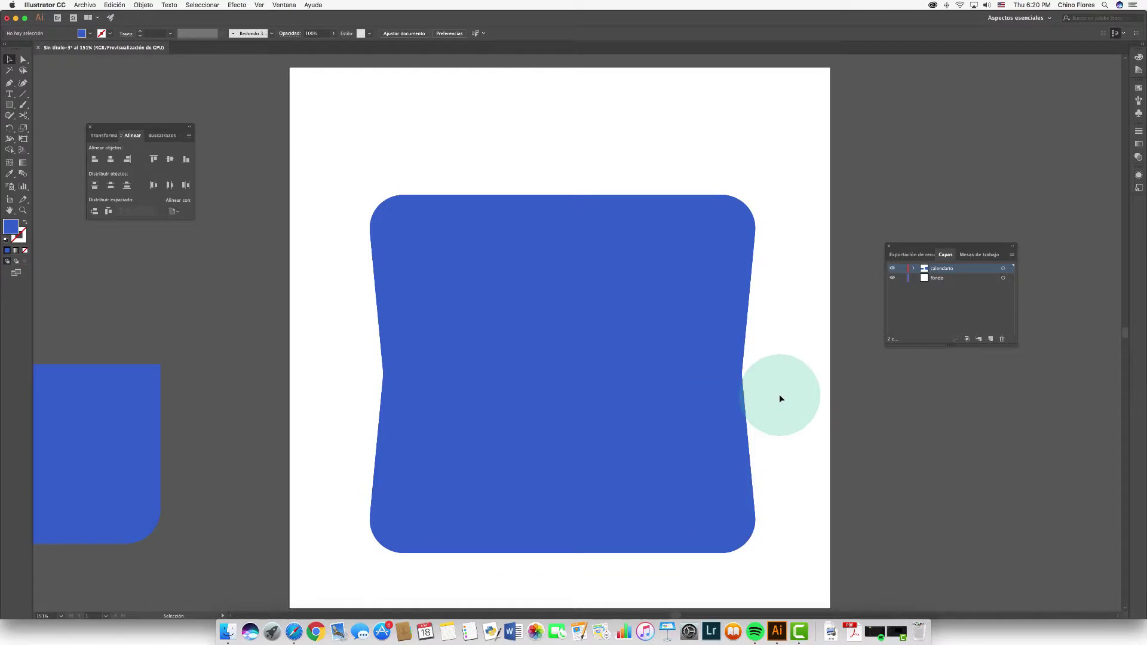
left_click(593, 420)
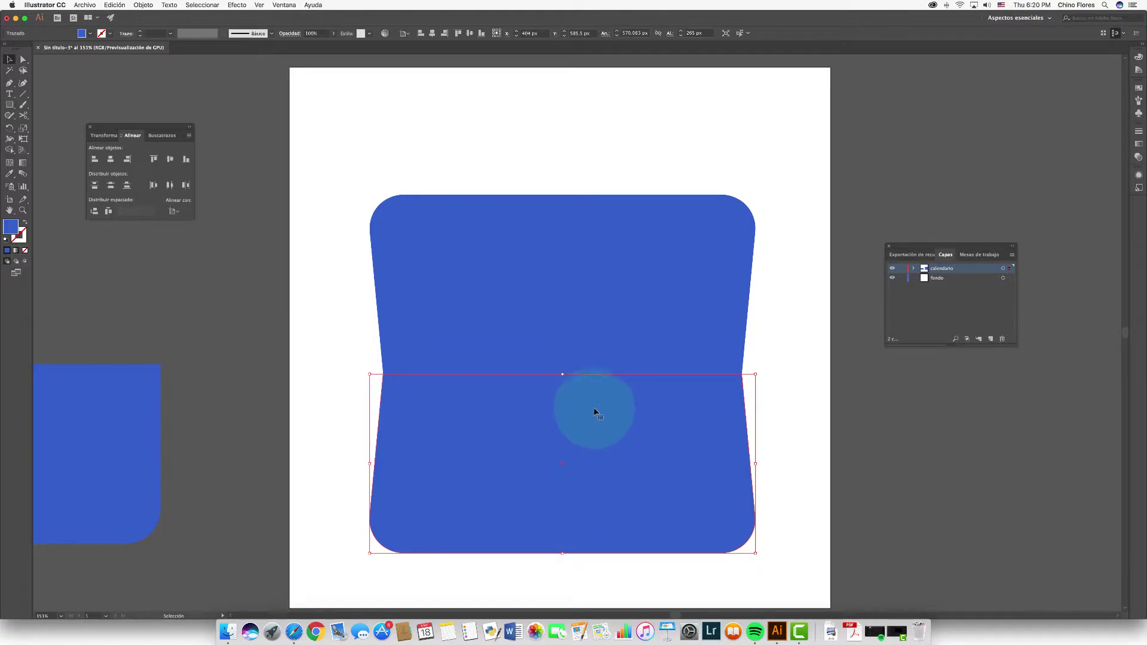
Fill the lower mirrored half with lighter blue #4989f4, giving a two-tone fold
double_click(12, 228)
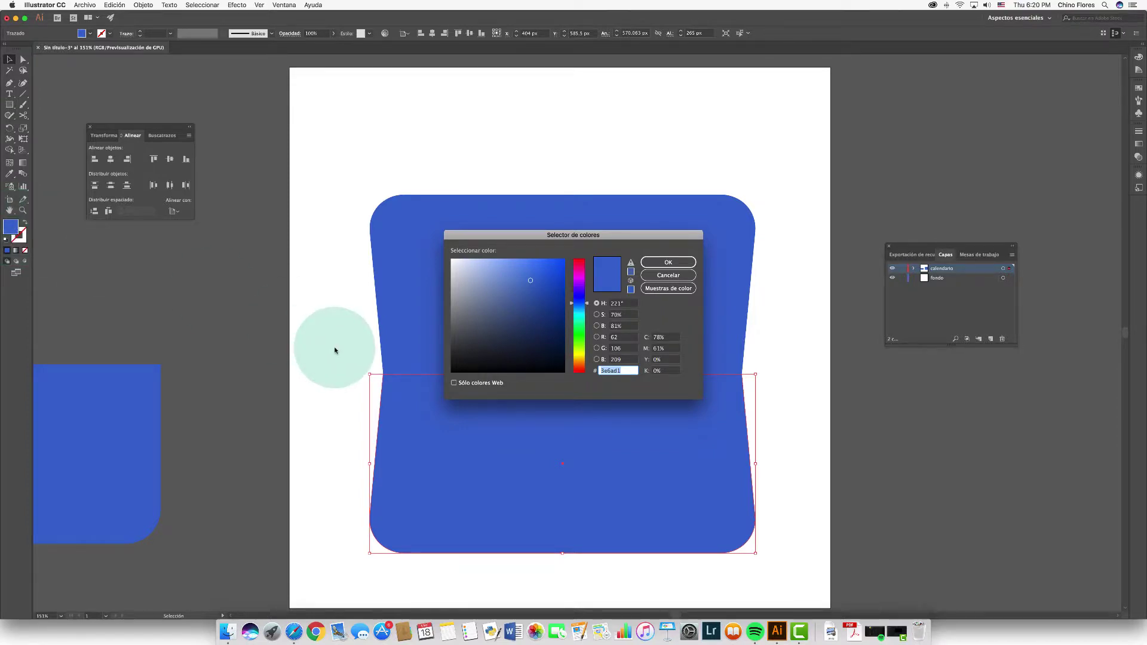
type("4989f4")
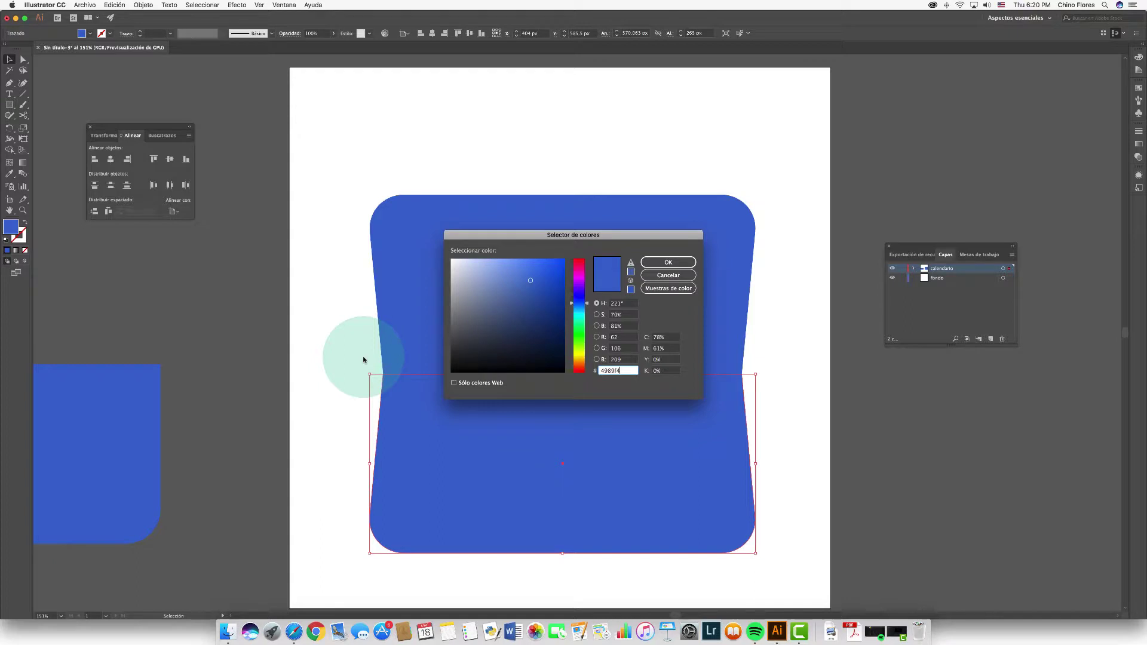
left_click(665, 263)
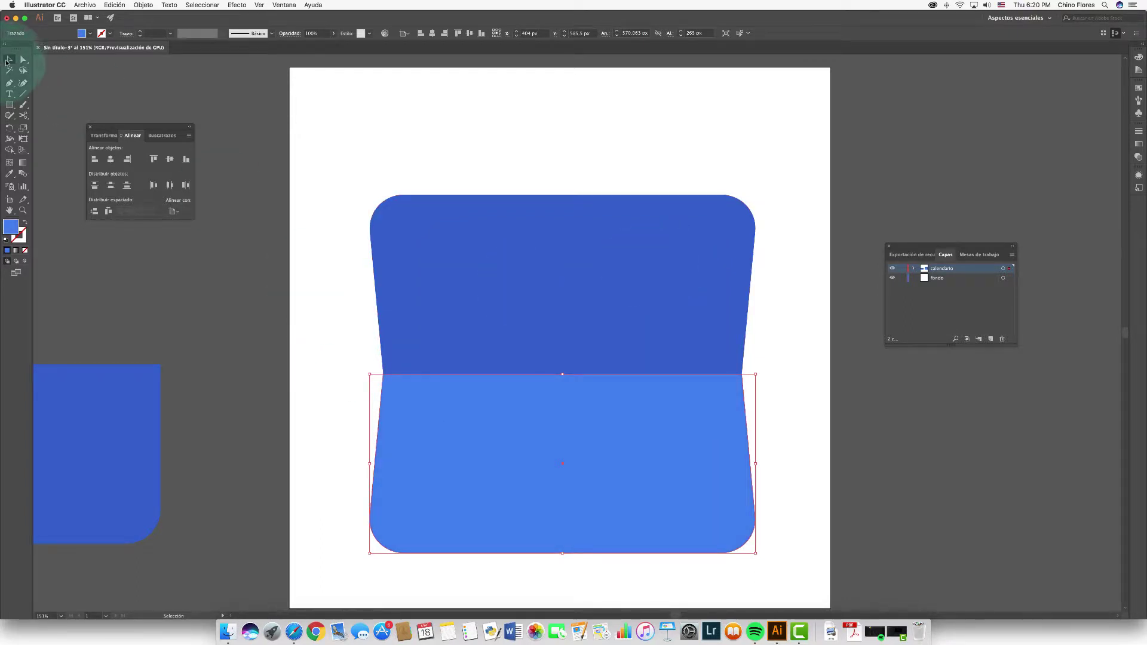
left_click(379, 153)
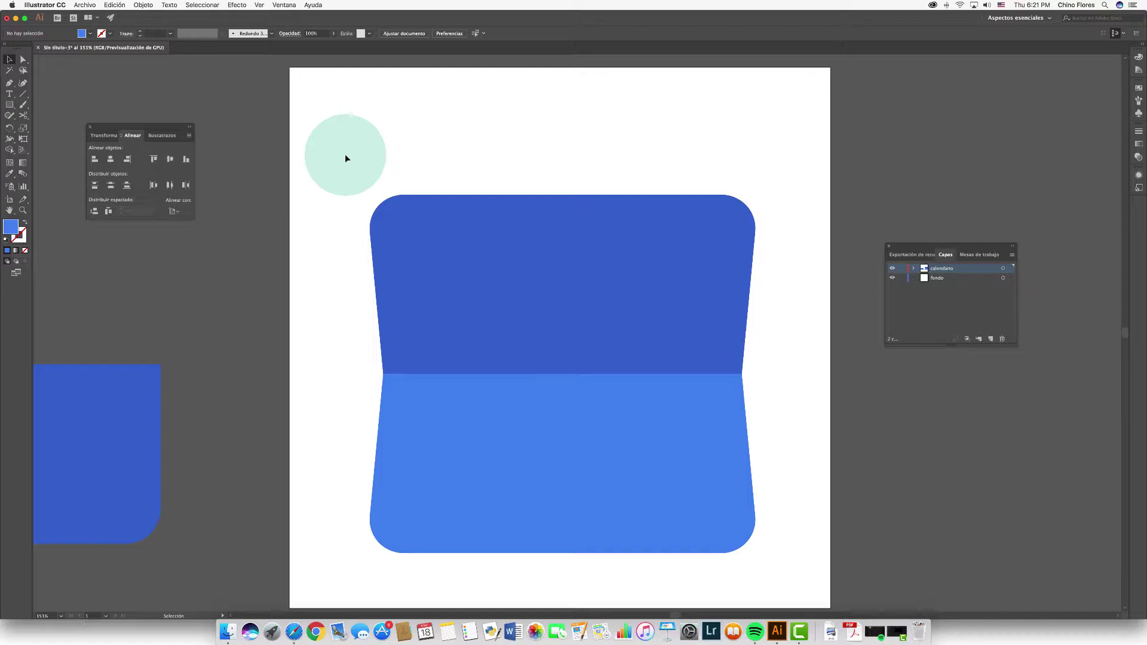
Save the document to the Desktop as calendario.ai with default Illustrator options
key("cmd+s")
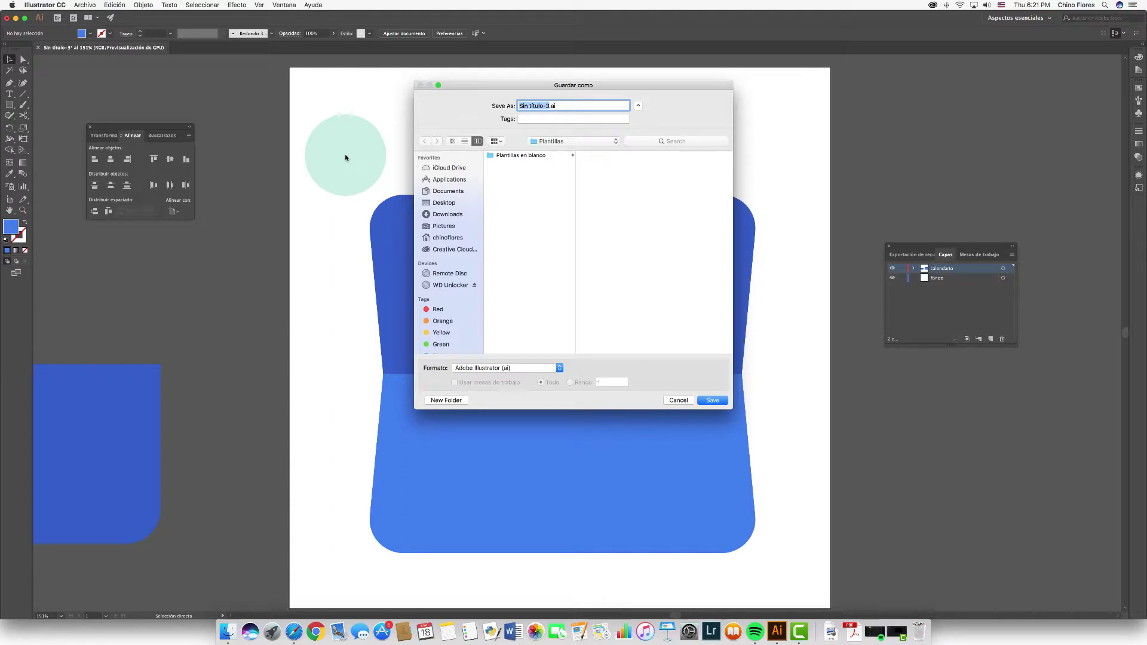
left_click(445, 203)
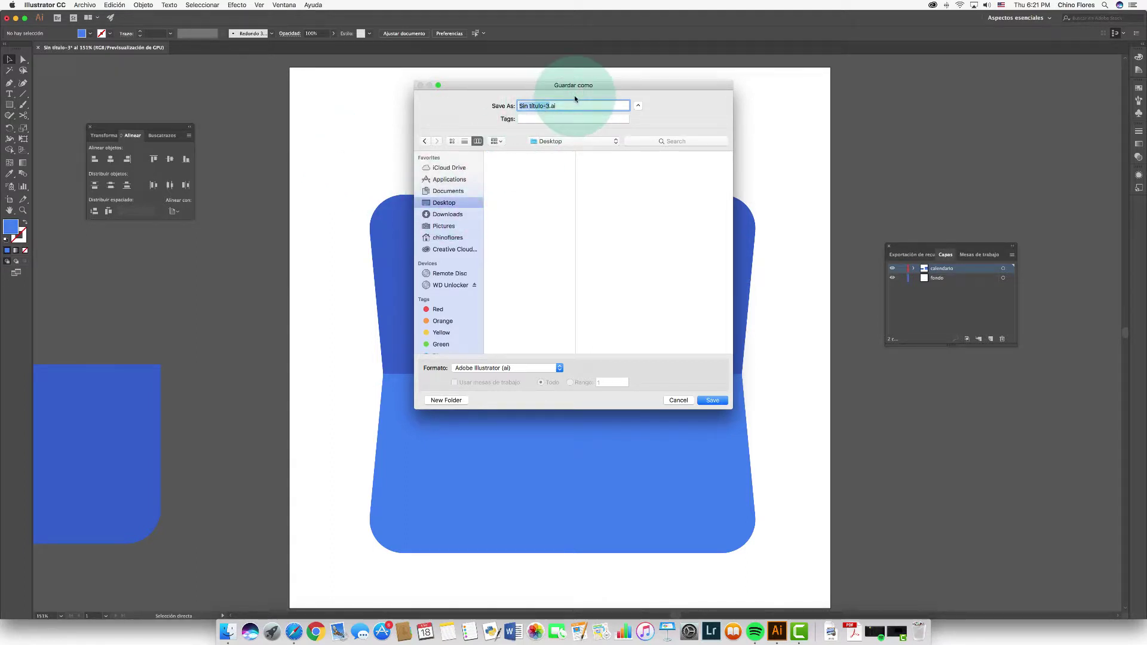
type("calendario")
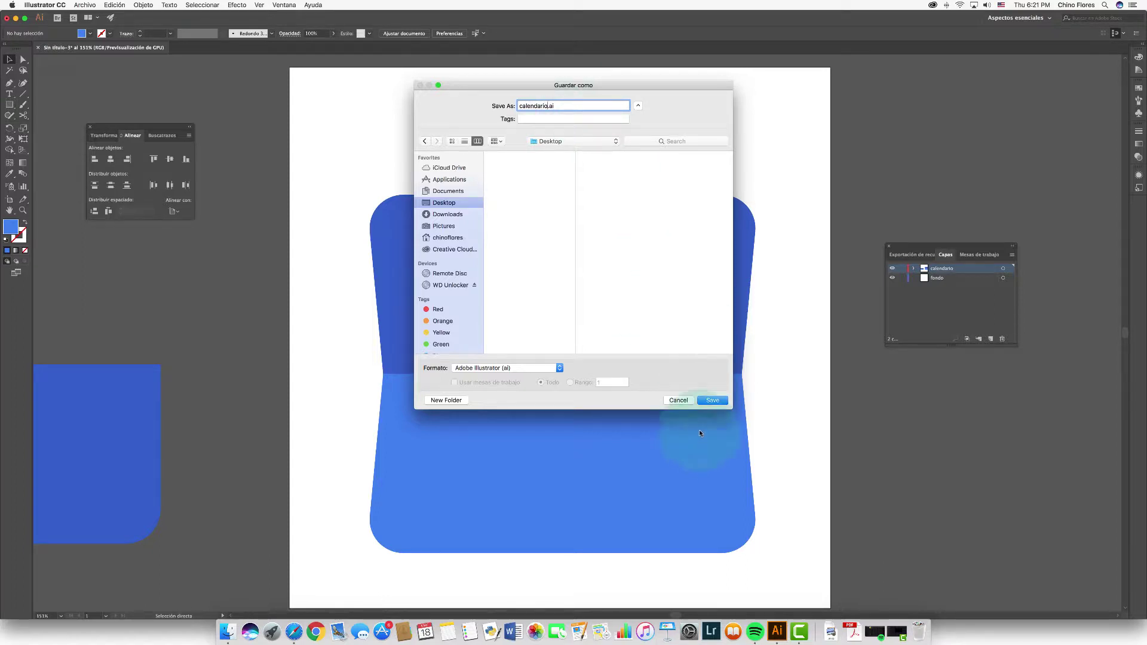
left_click(708, 401)
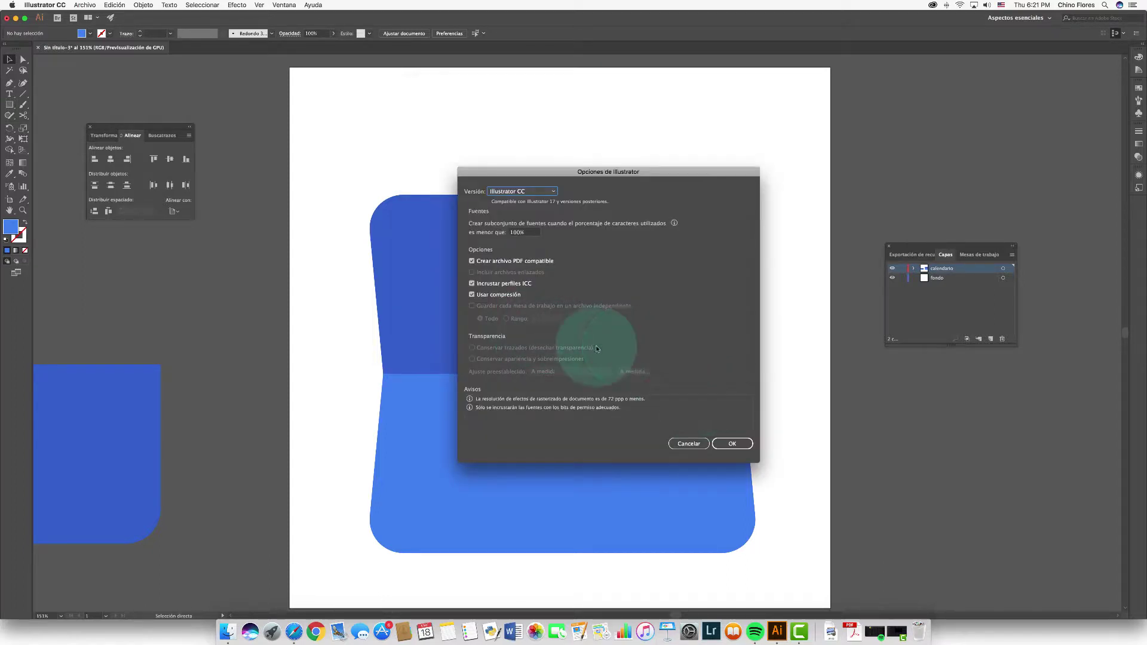
left_click(721, 443)
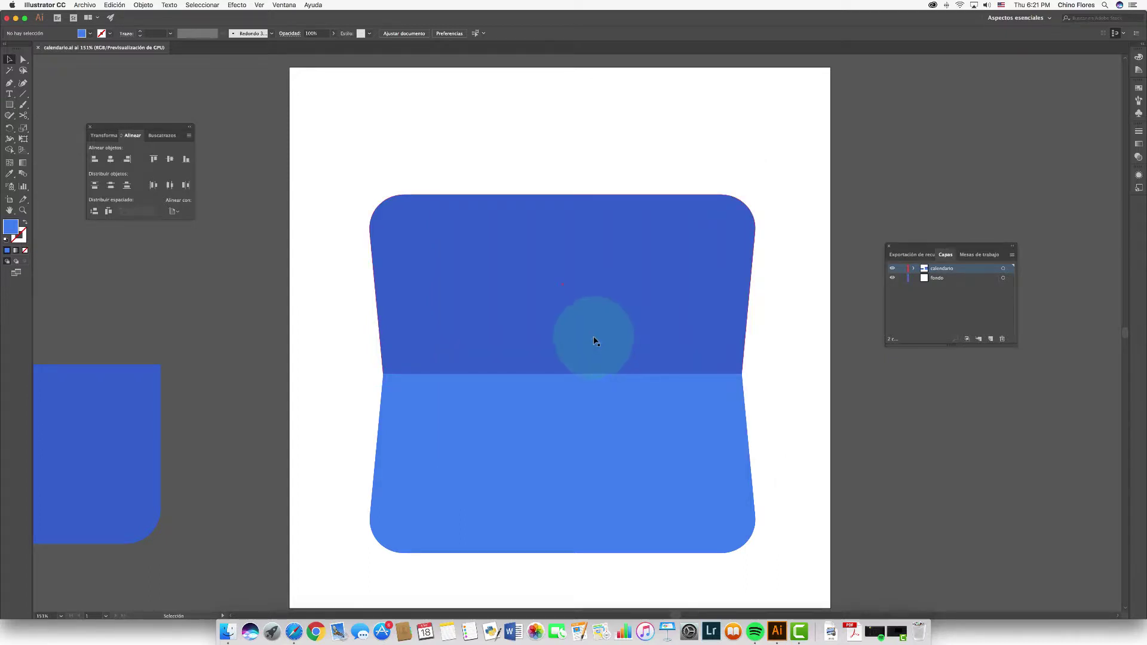
Select the darker top half of the booklet, about 570 × 265 px
scroll(582, 332, "down", 1)
scroll(568, 332, "down", 3)
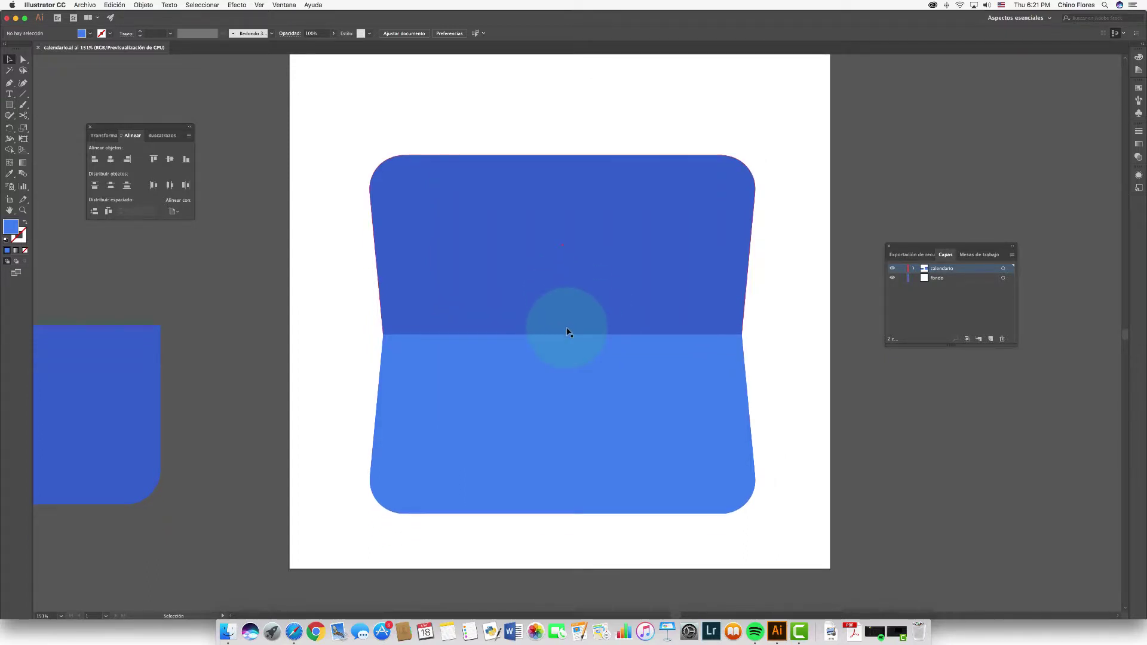
scroll(567, 332, "up", 3)
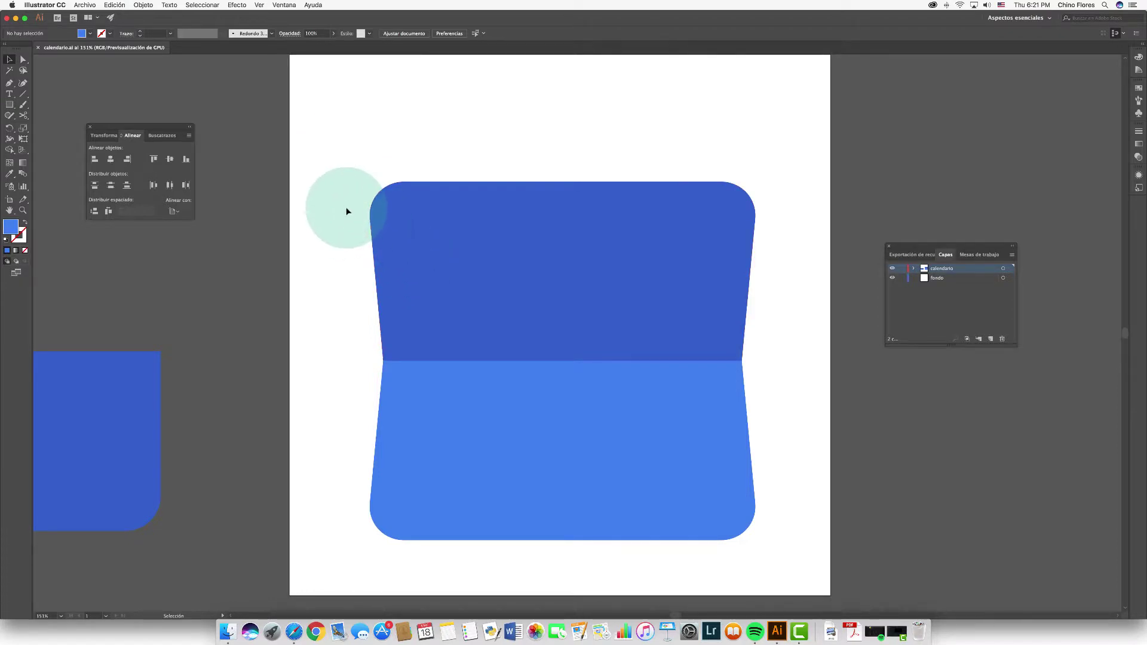
mouse_move(345, 206)
left_mouse_down()
mouse_move(463, 379)
mouse_move(346, 325)
left_mouse_up()
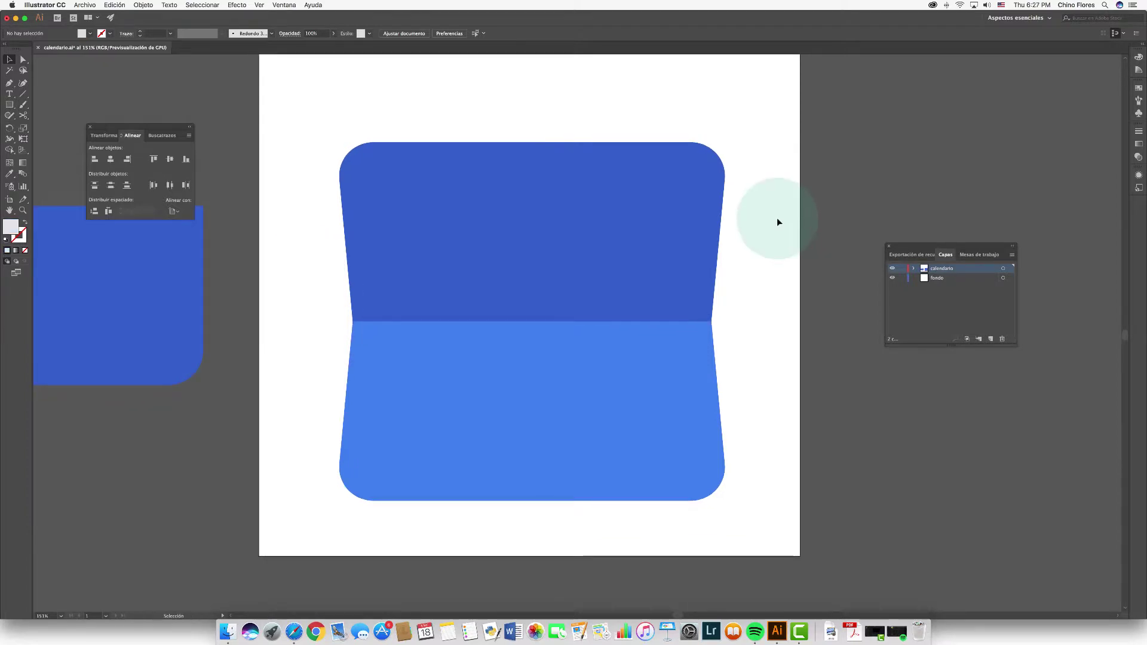
left_click(492, 183)
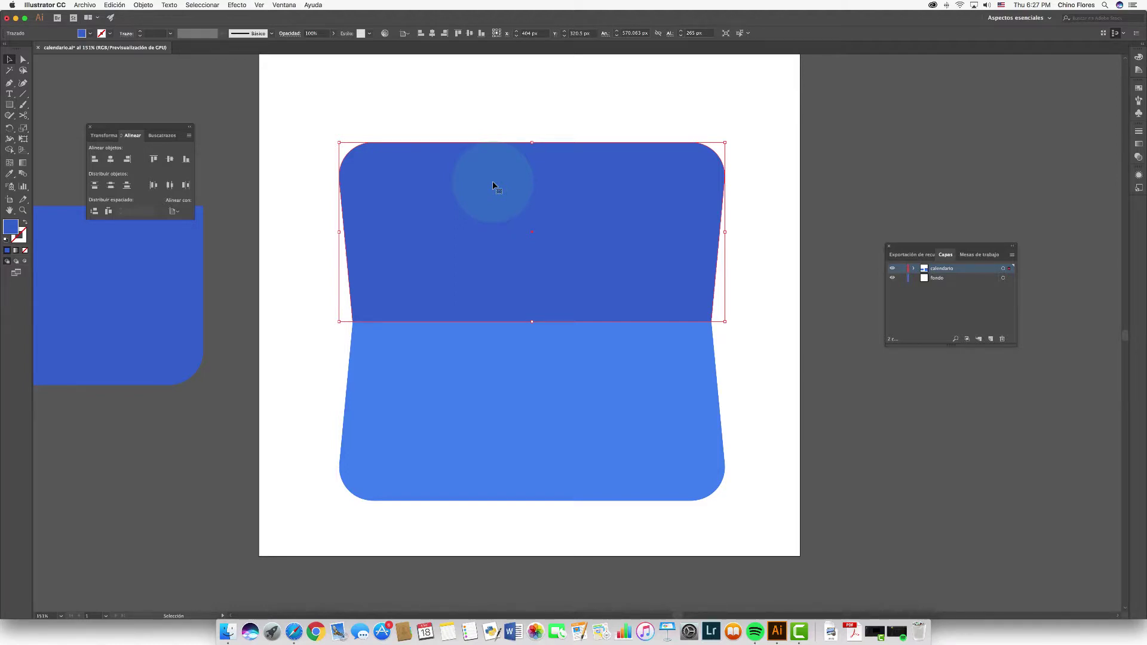
Paste a copy of the top half behind the original with Paste Behind
left_click(114, 4)
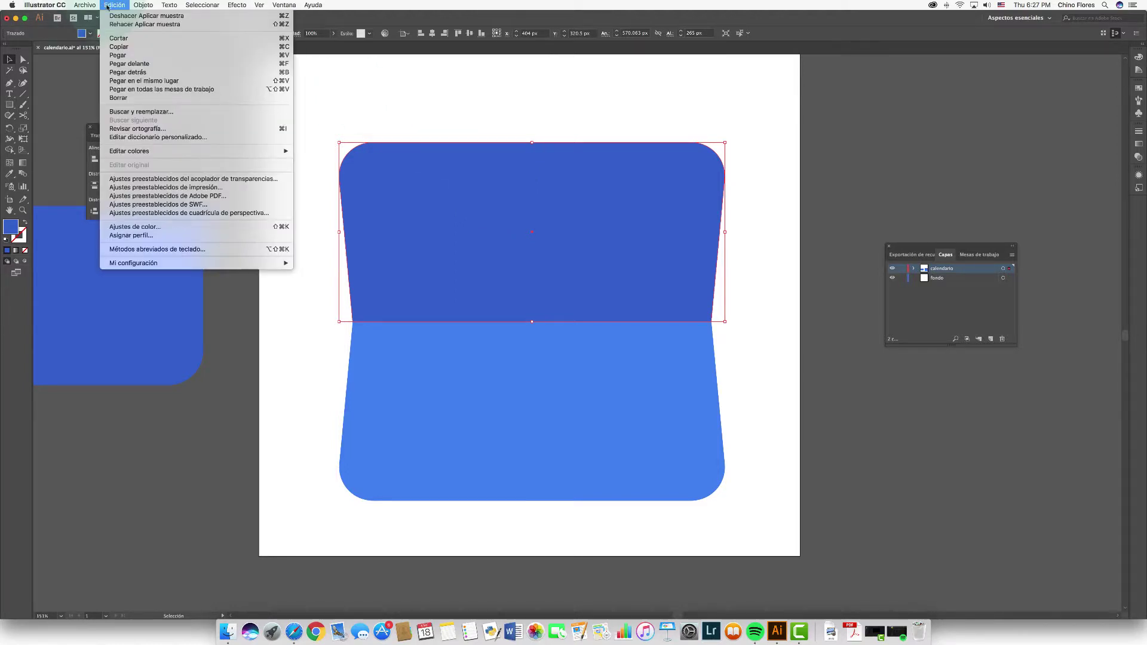
left_click(149, 133)
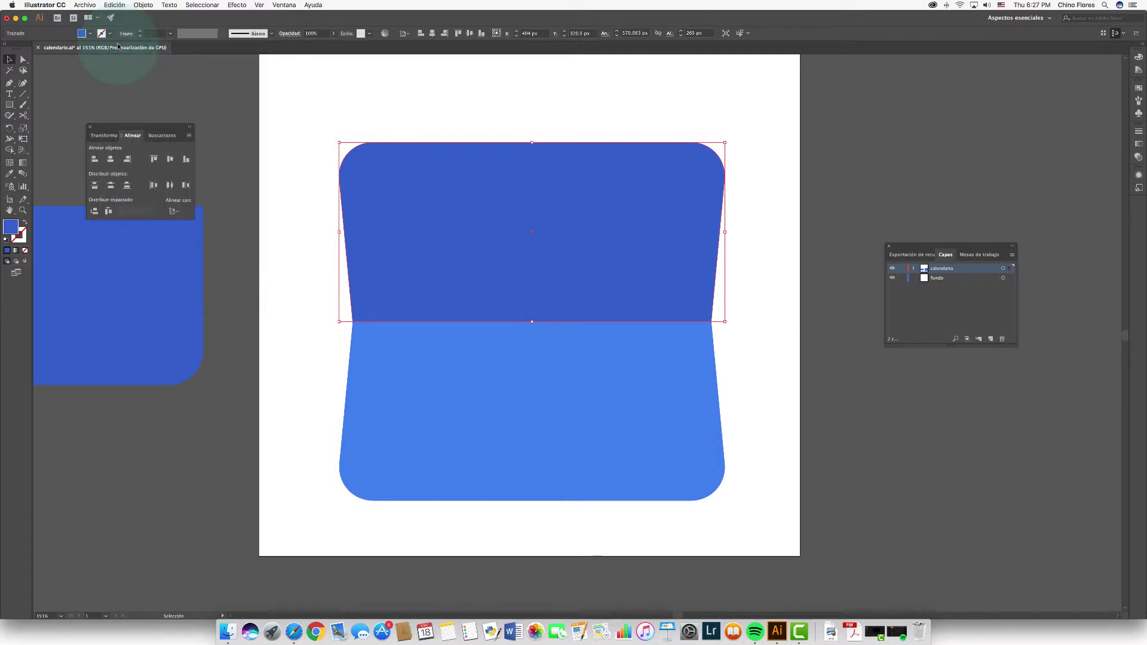
left_click(112, 3)
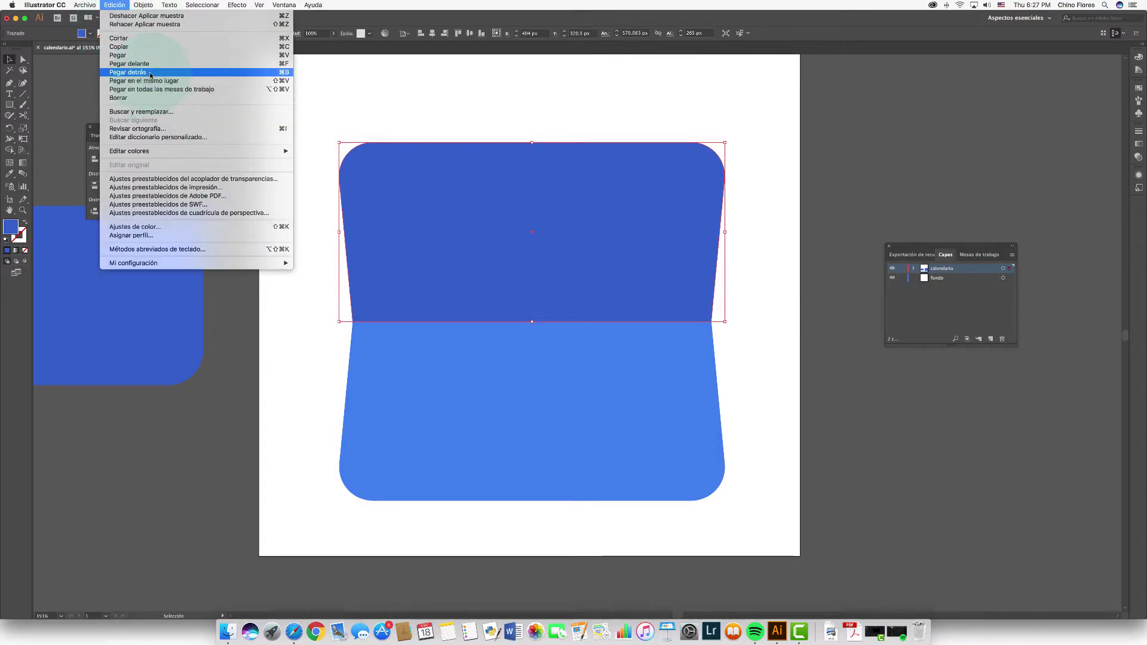
left_click(150, 73)
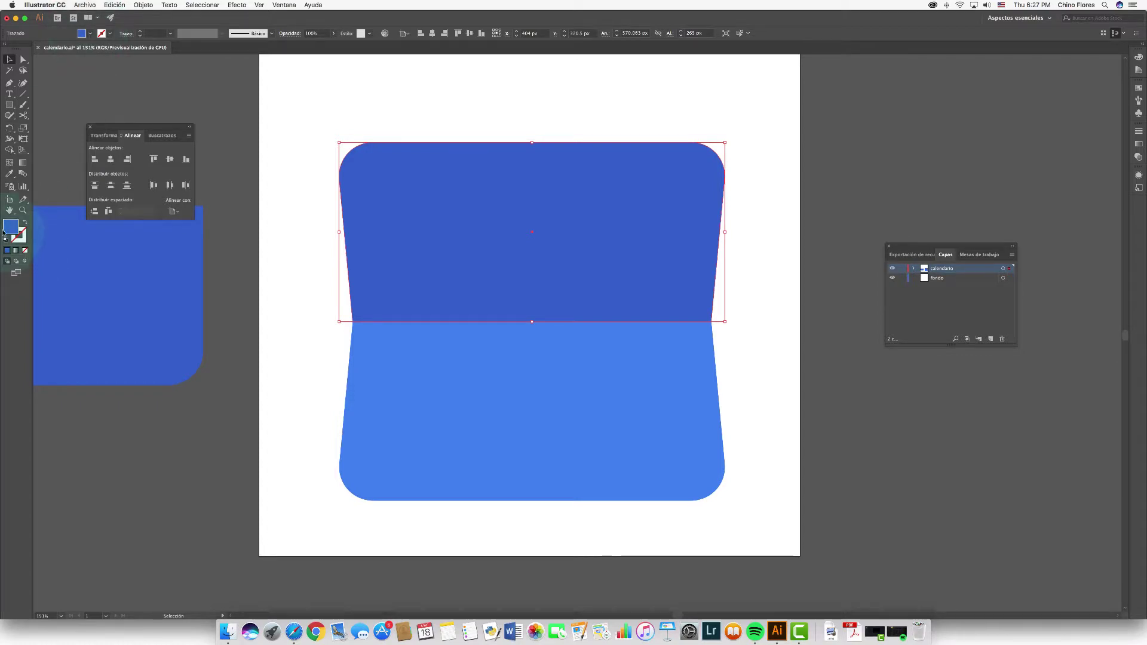
Give the pasted copy a light grey #efefef fill
double_click(10, 226)
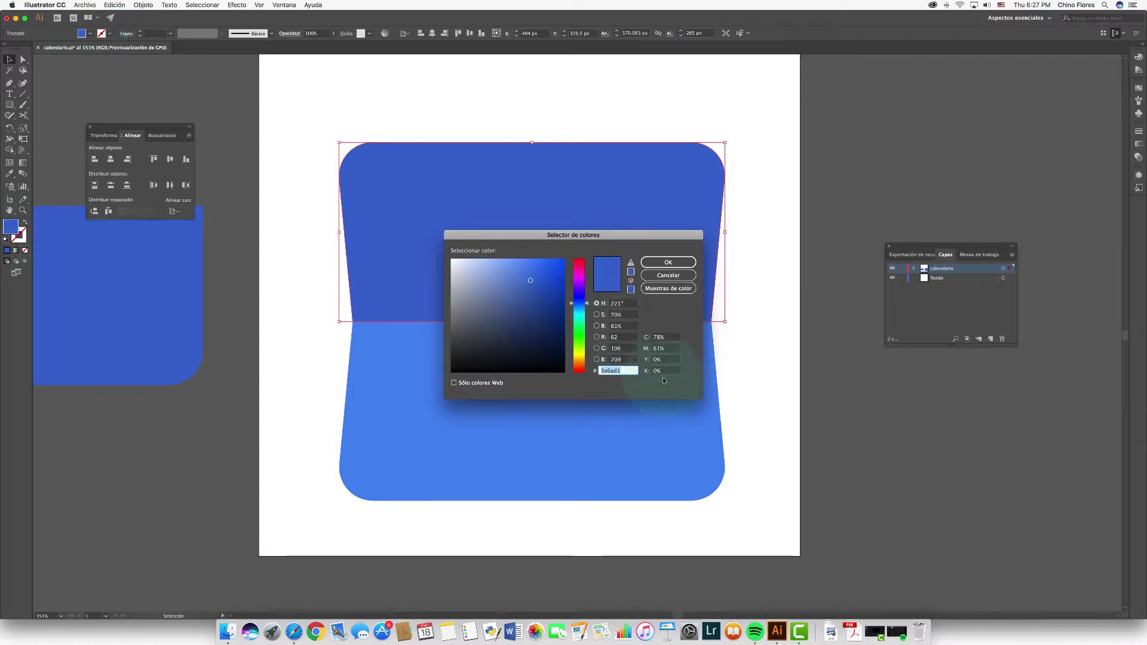
type("w")
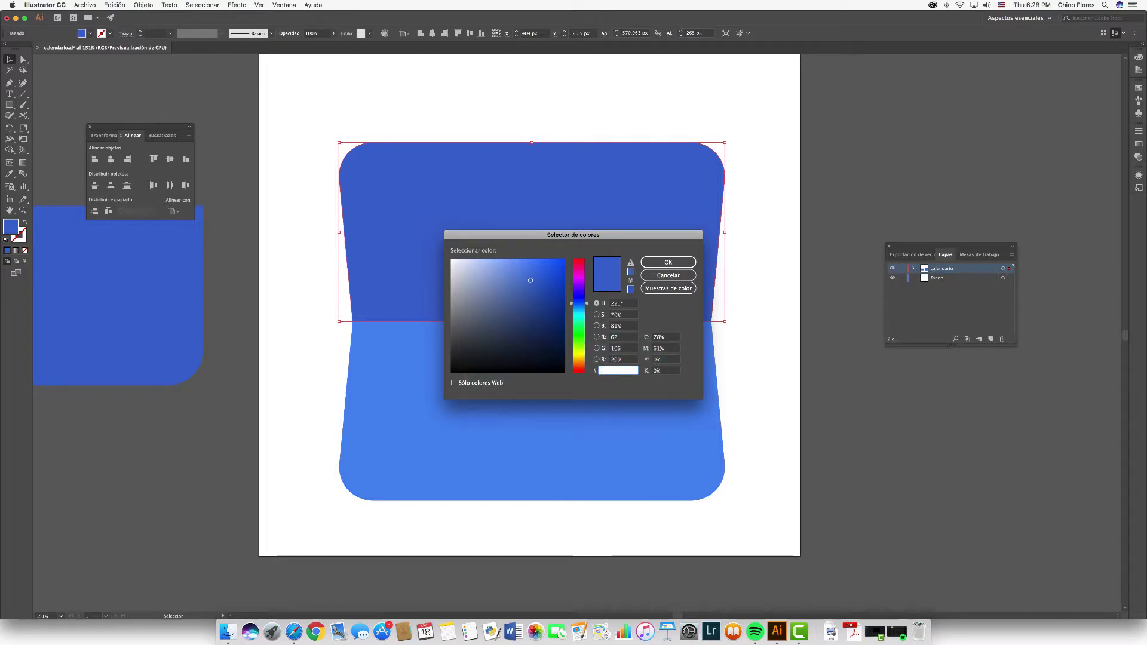
type("fefef")
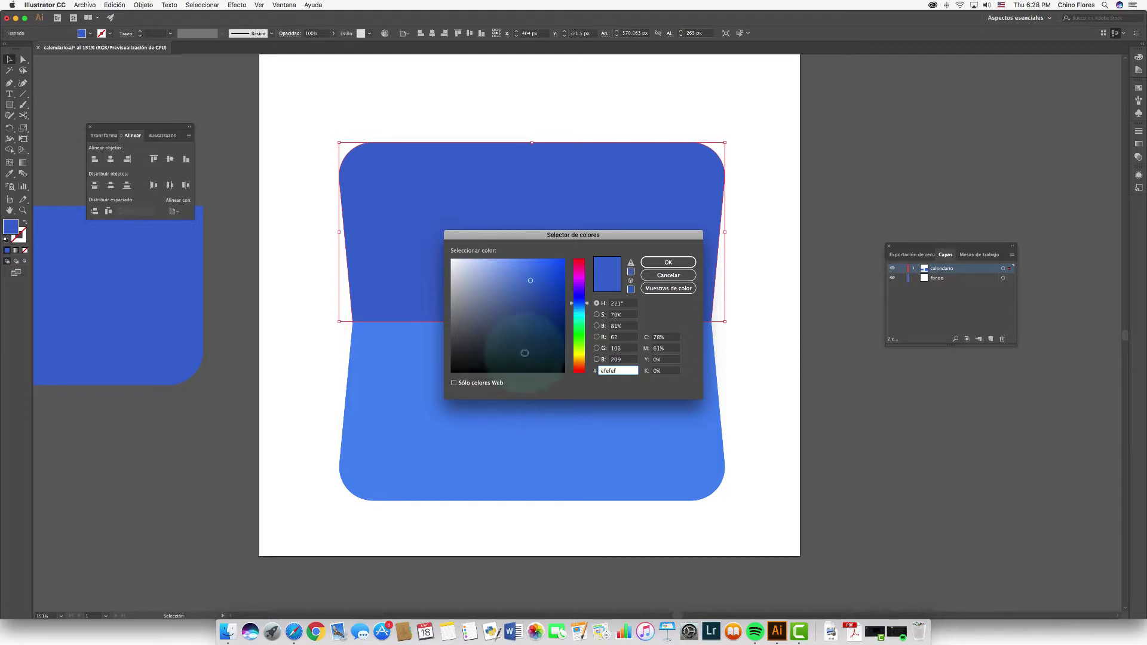
left_click(679, 267)
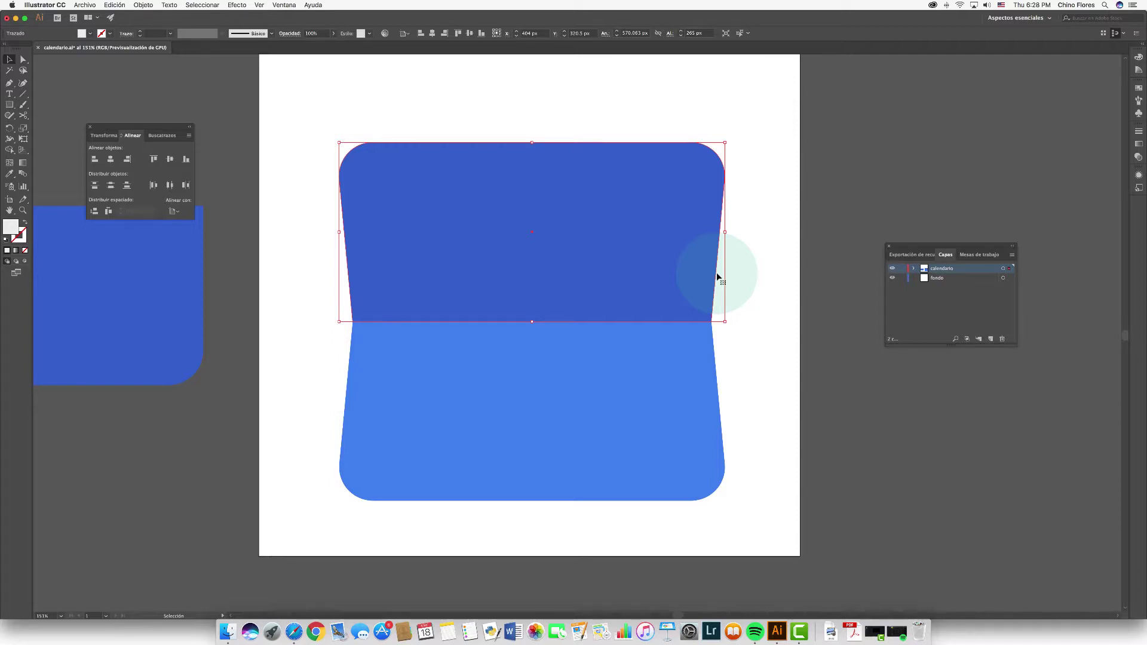
Raise the grey copy 1 px, activate the fondo layer, and set up a 530 × 530 px rectangle
key("Up")
key("Up")
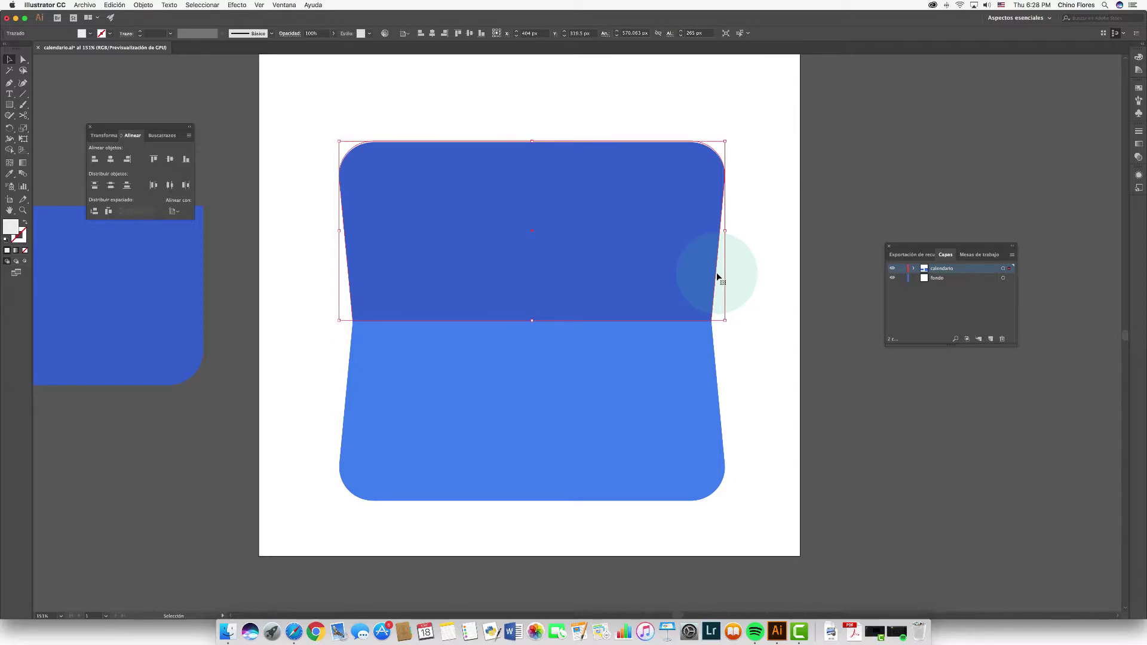
scroll(735, 266, "up", 2)
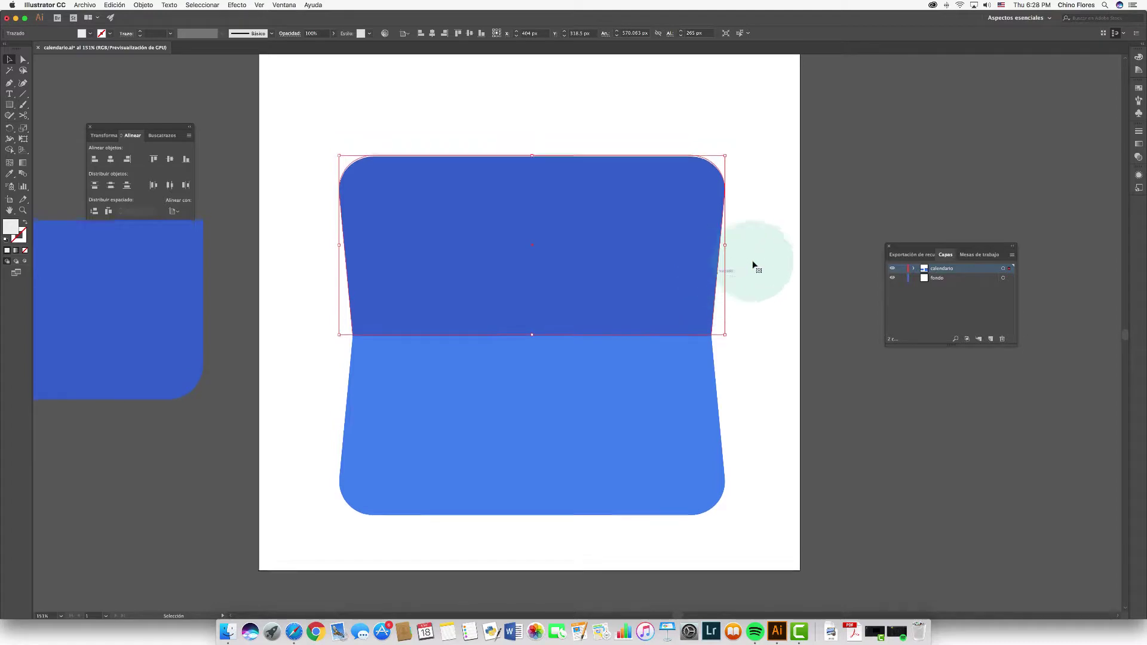
left_click(763, 255)
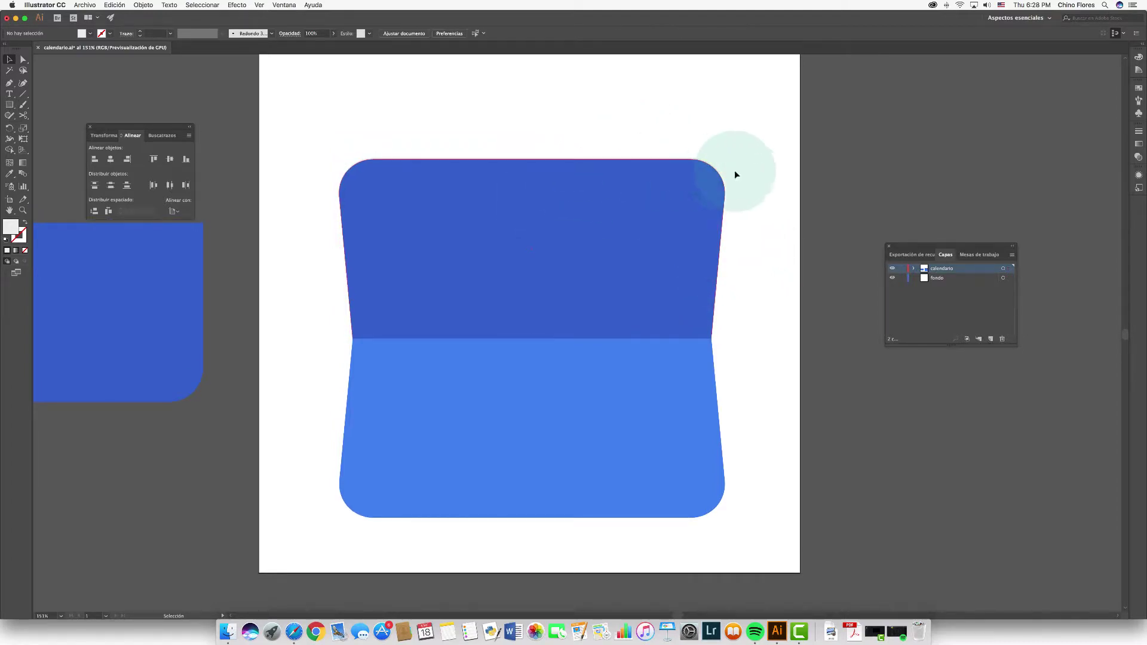
left_click(937, 279)
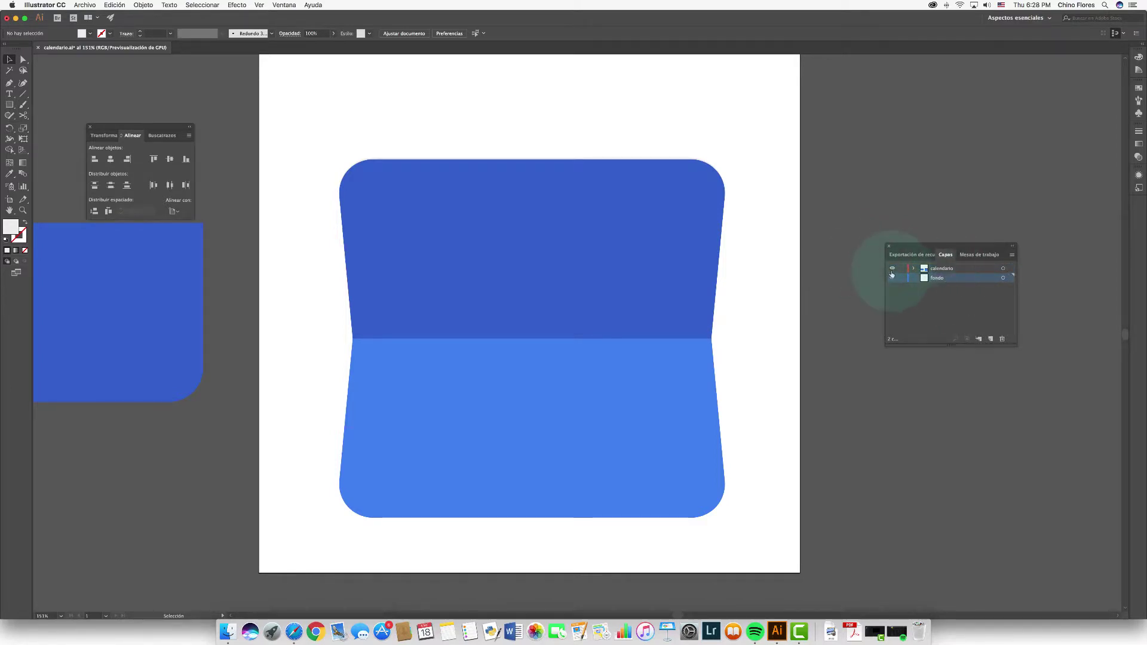
left_click(9, 105)
left_click(441, 135)
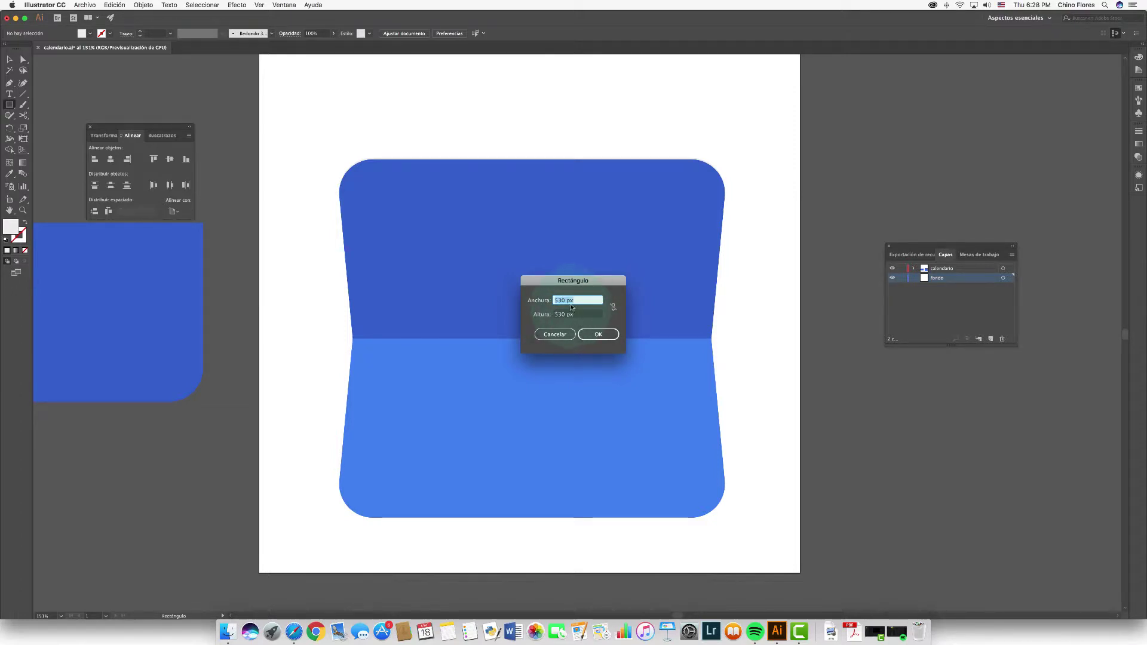
Create the 530 × 530 px light grey square on the fondo layer behind the booklet
left_click(595, 331)
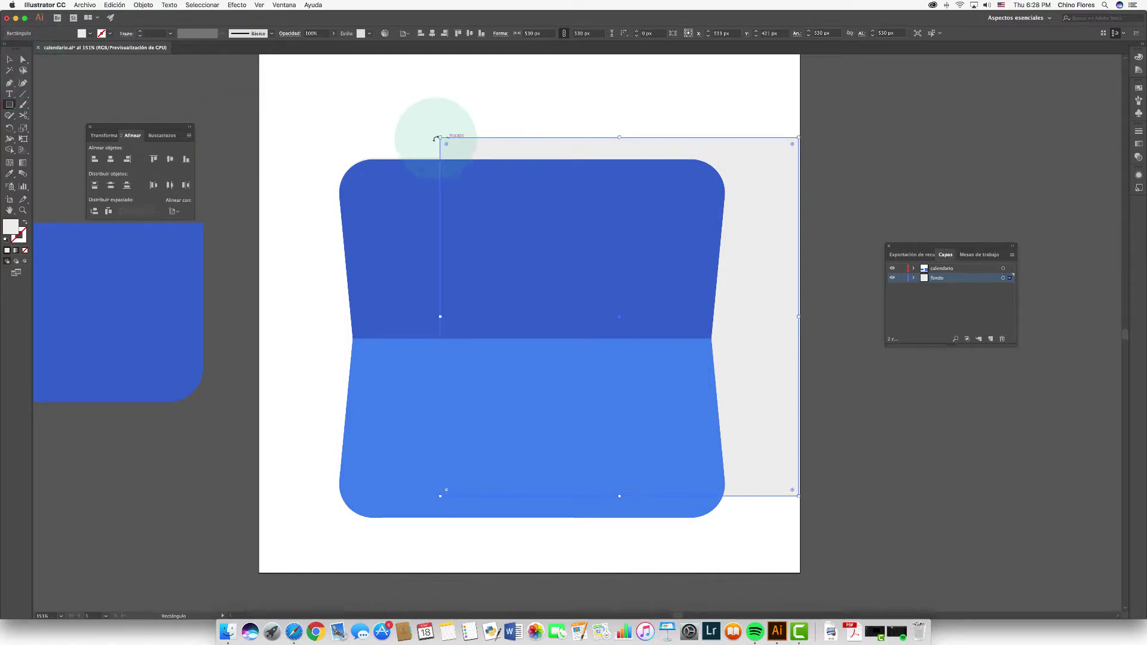
Round the grey square's corners and move it left and up behind the booklet
left_click_drag(445, 146, 477, 165)
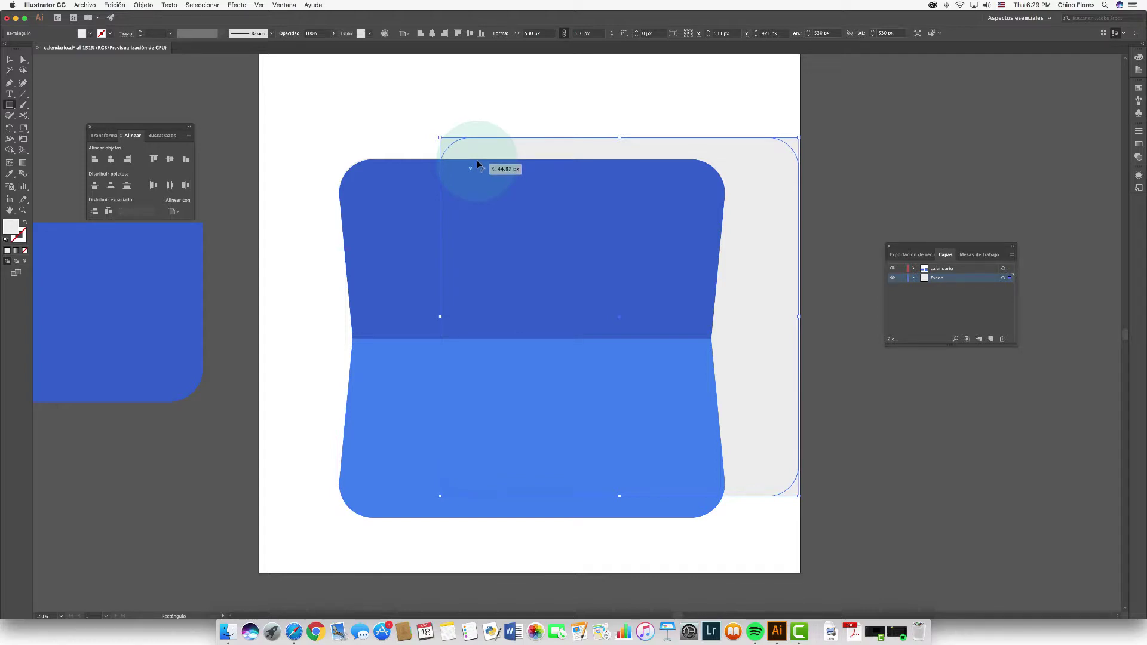
left_click_drag(478, 165, 480, 168)
left_click(9, 59)
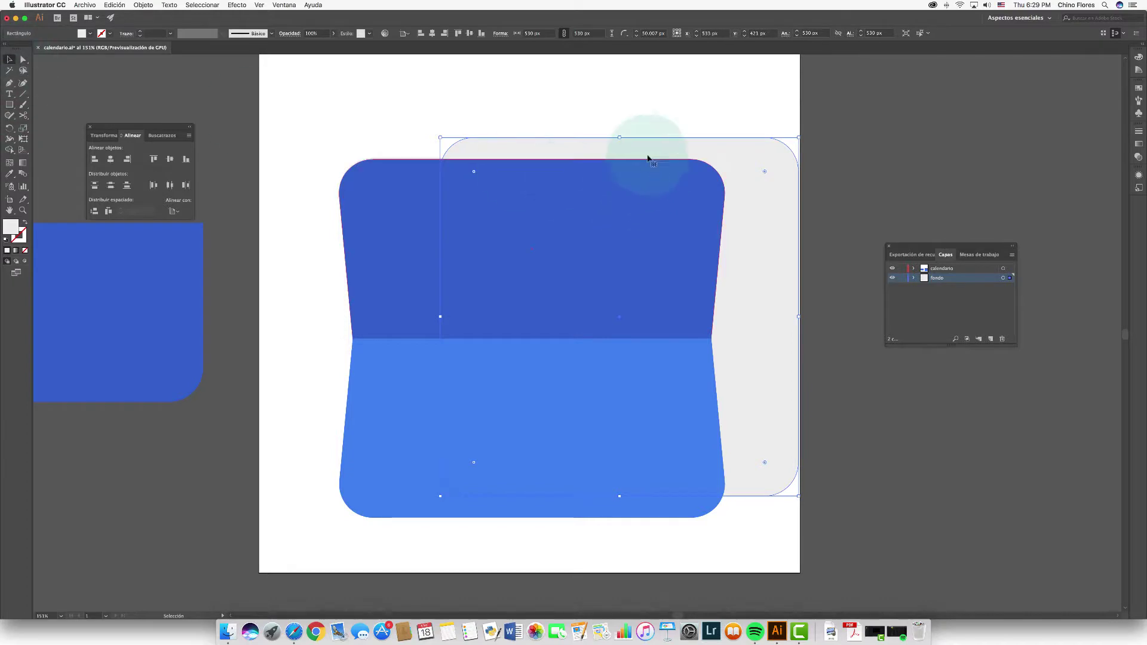
left_click_drag(649, 159, 558, 154)
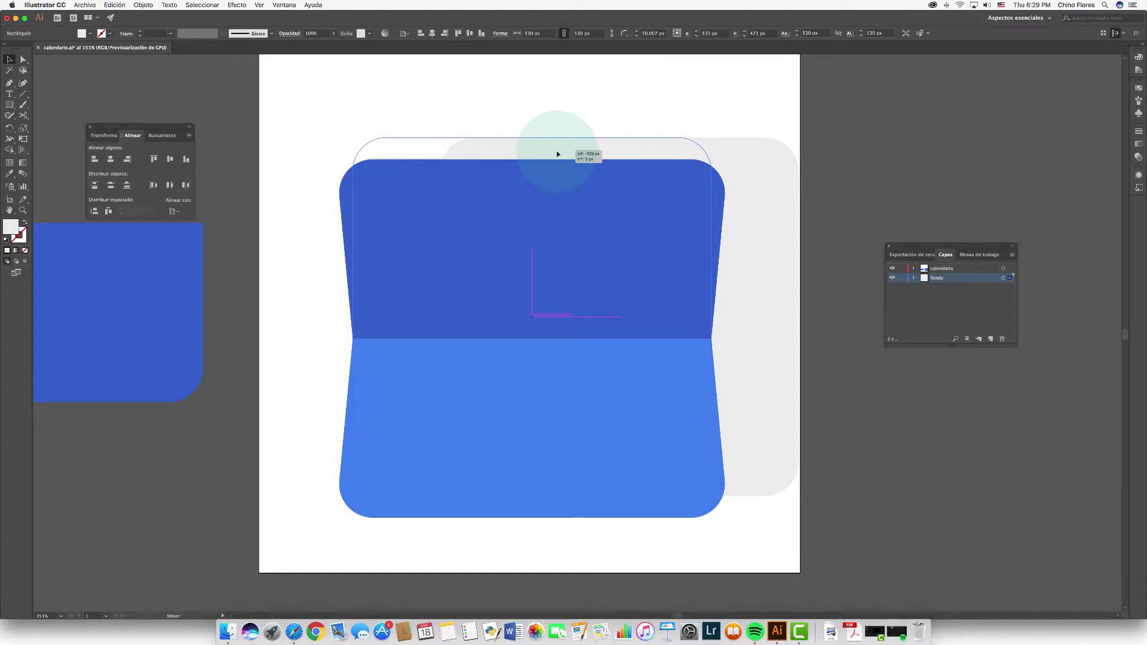
left_click_drag(557, 155, 557, 158)
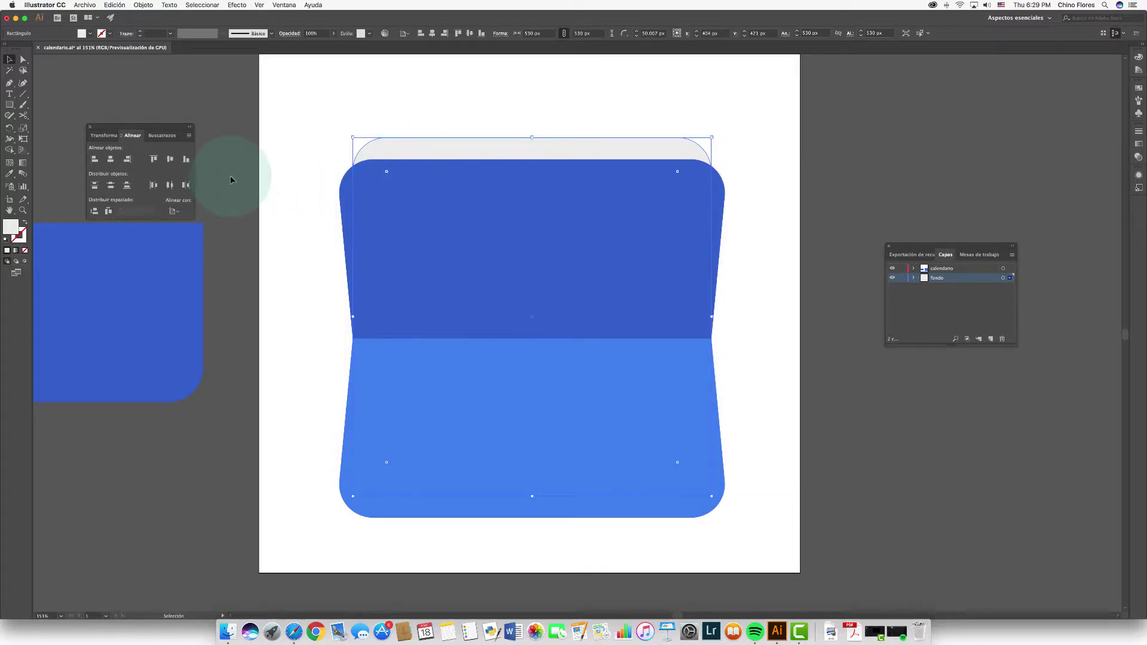
key("Up")
key("Up")
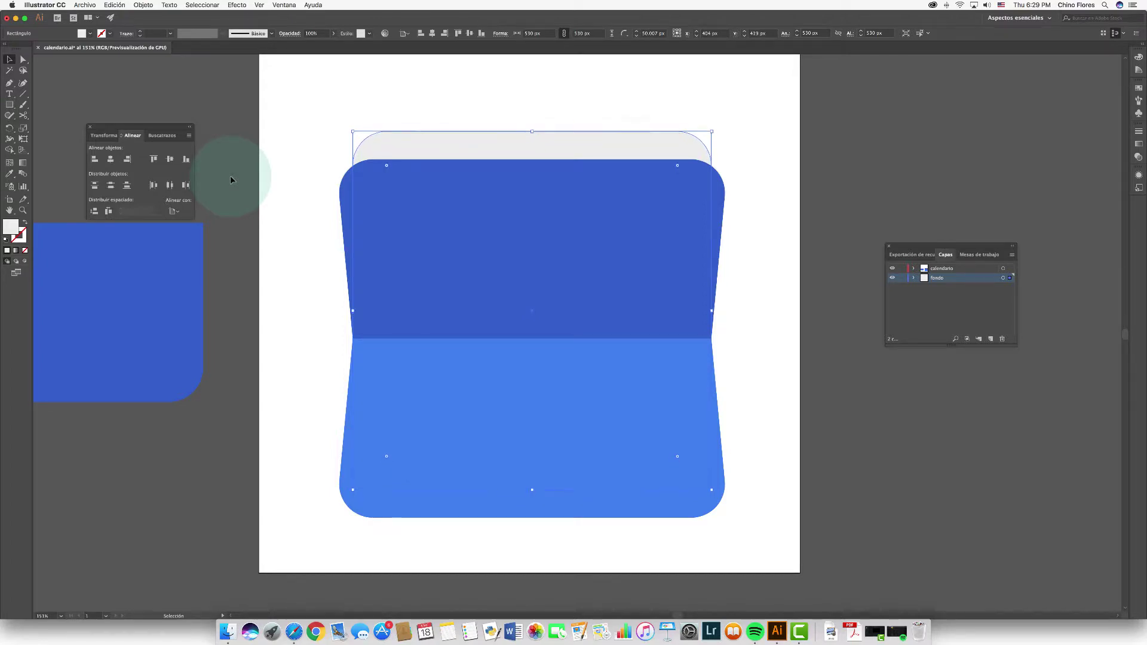
key("Up")
key("Up")
key("Up")
key("Up")
key("Up")
key("Up")
key("Up")
key("Up")
key("Up")
key("Up")
key("Up")
key("Up")
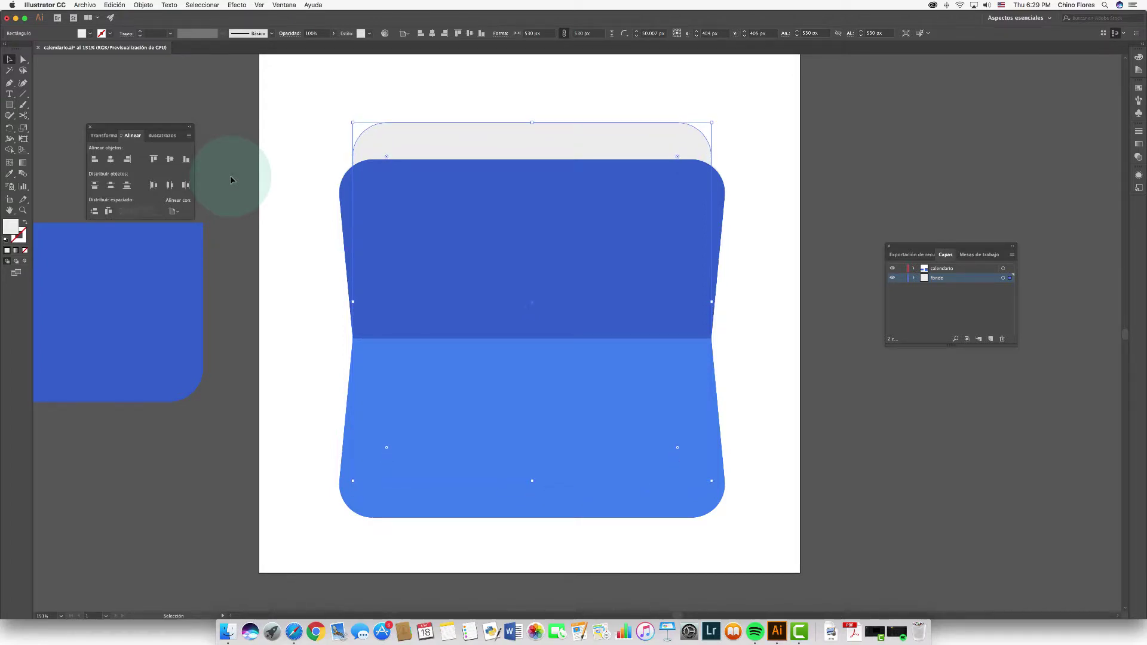
key("Up")
key("Up")
key("Up")
key("Up")
key("Up")
key("Up")
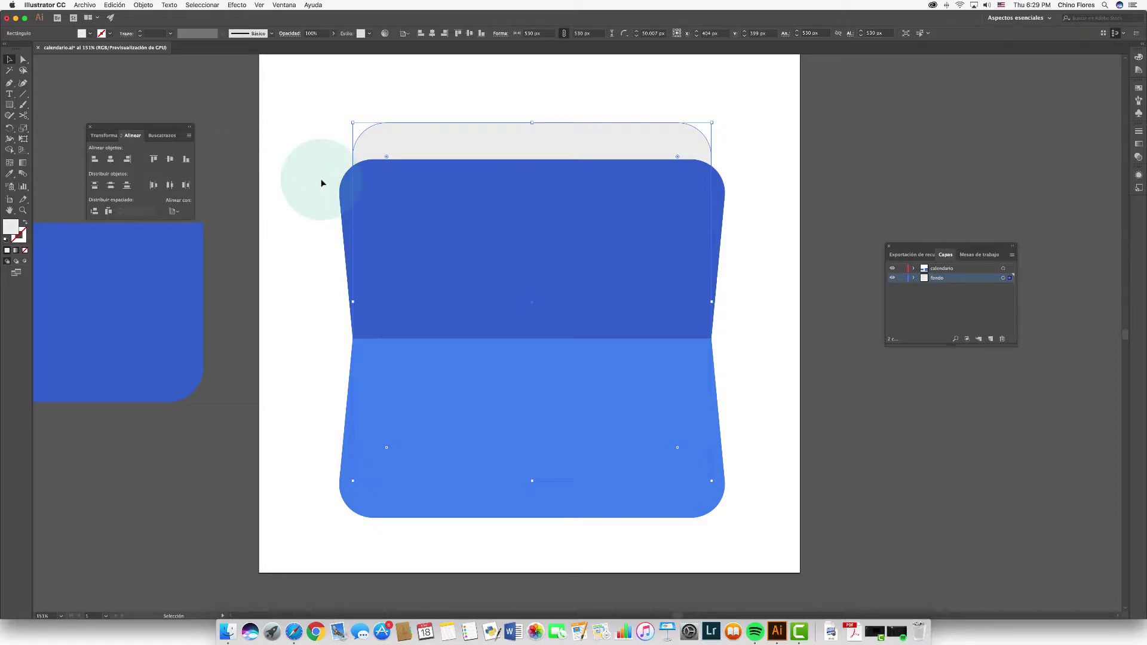
Narrow the grey square to 512 px wide and recenter it above the booklet
scroll(418, 155, "right", 1)
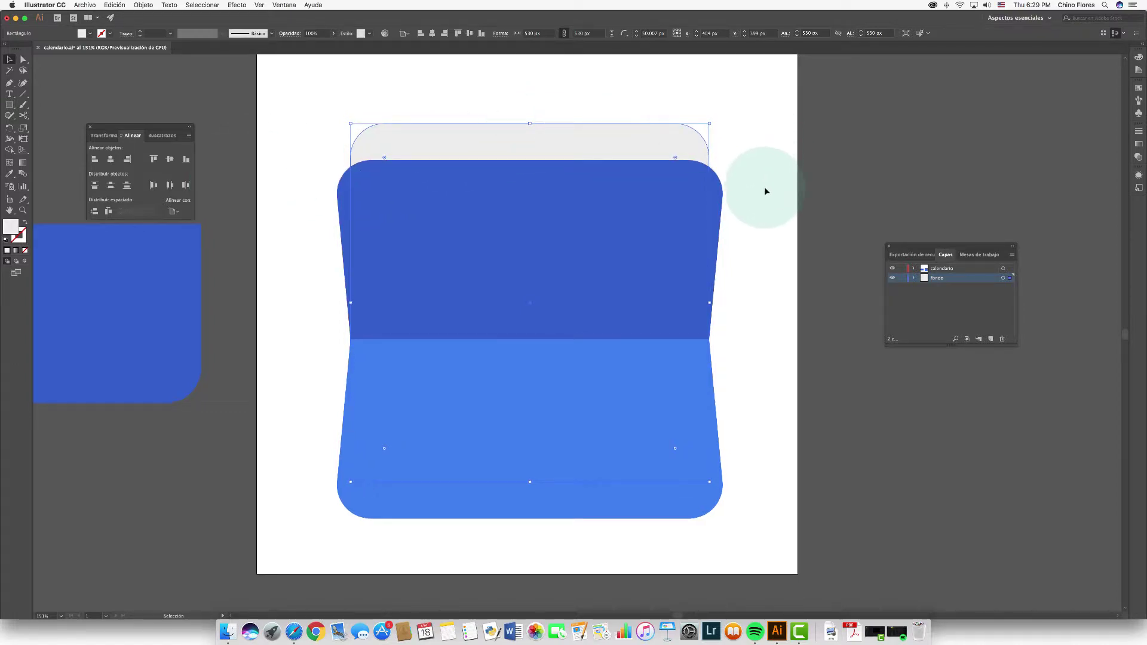
scroll(717, 294, "up", 1)
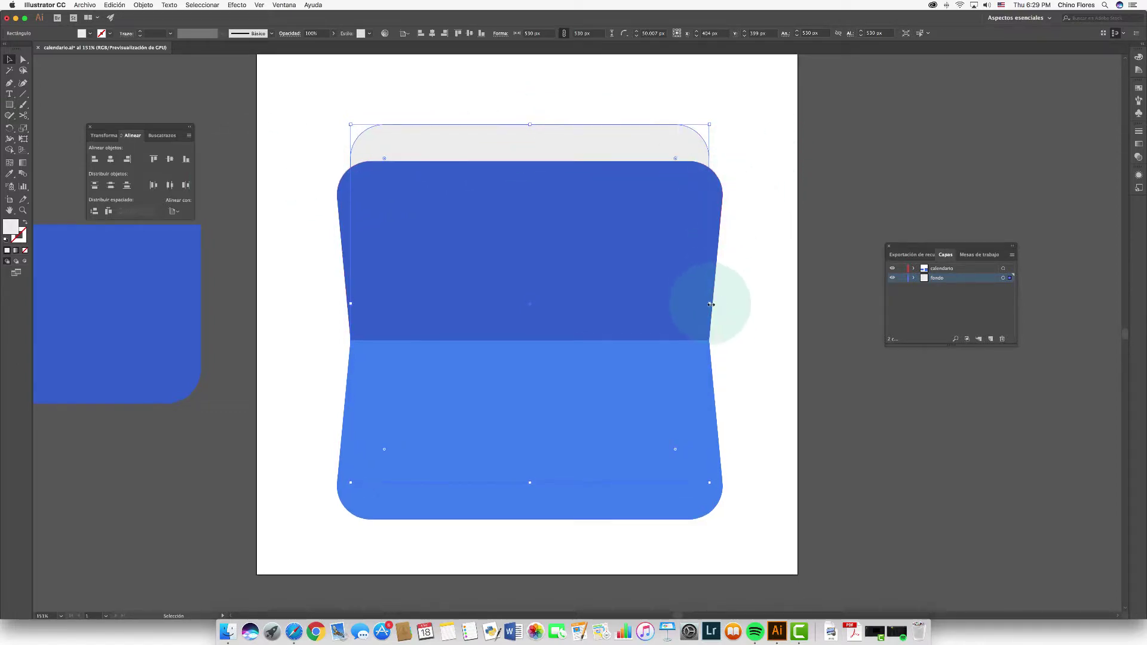
left_click_drag(711, 304, 698, 304)
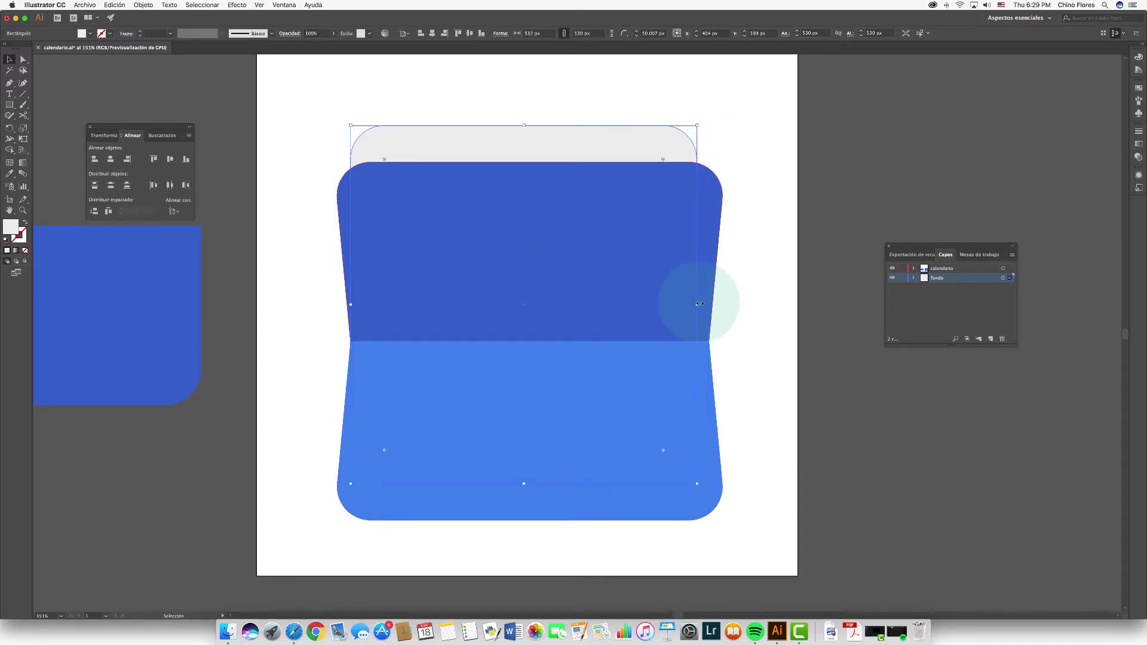
left_click_drag(485, 145, 490, 146)
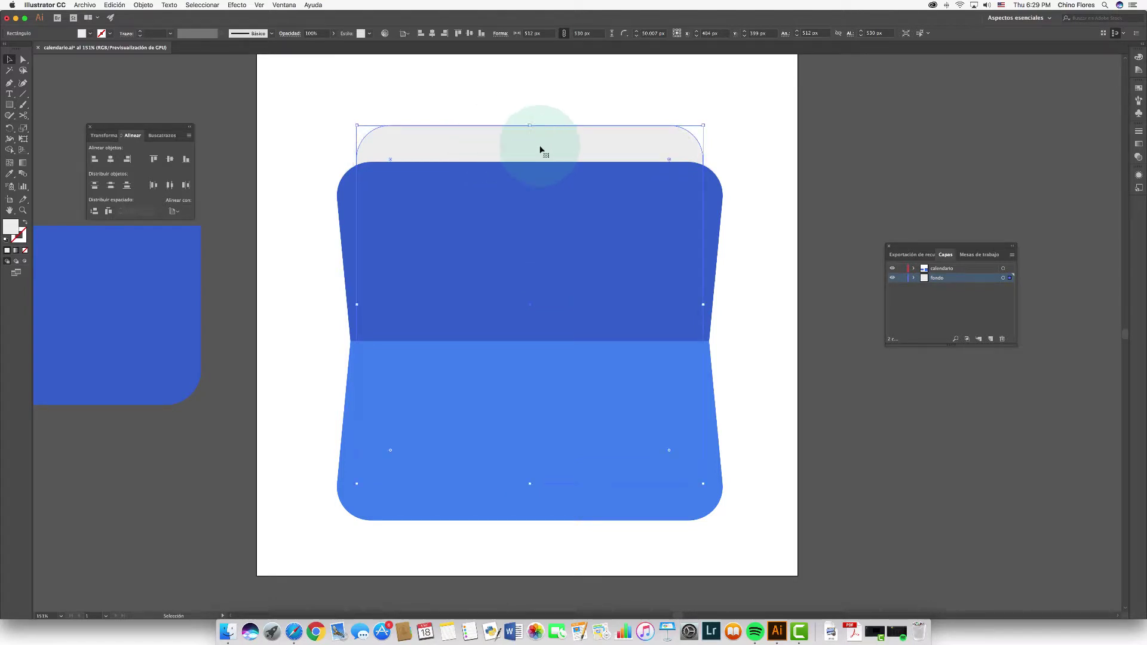
left_click(786, 151)
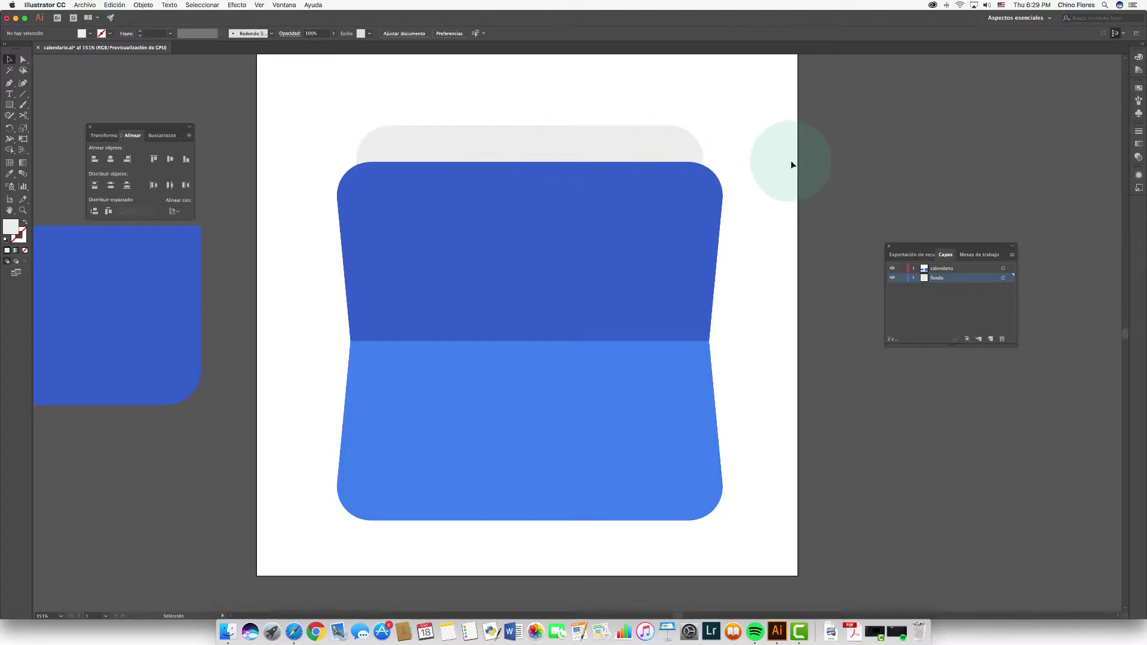
scroll(791, 167, "up", 2)
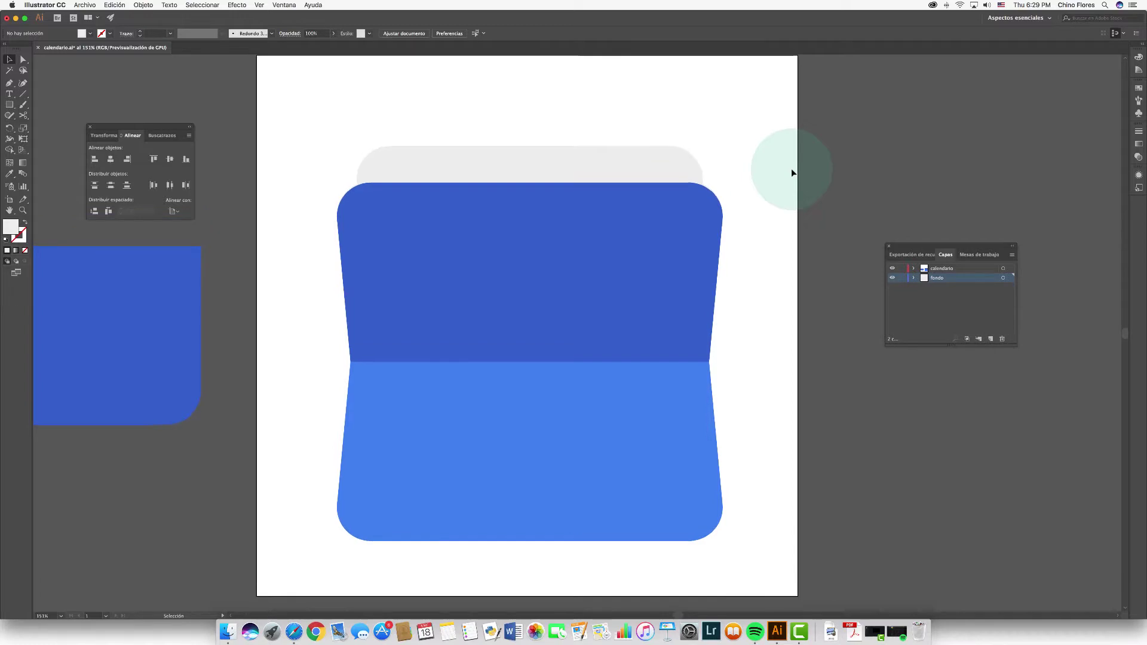
Change the grey tab's fill to #d5d5d5
left_click(670, 170)
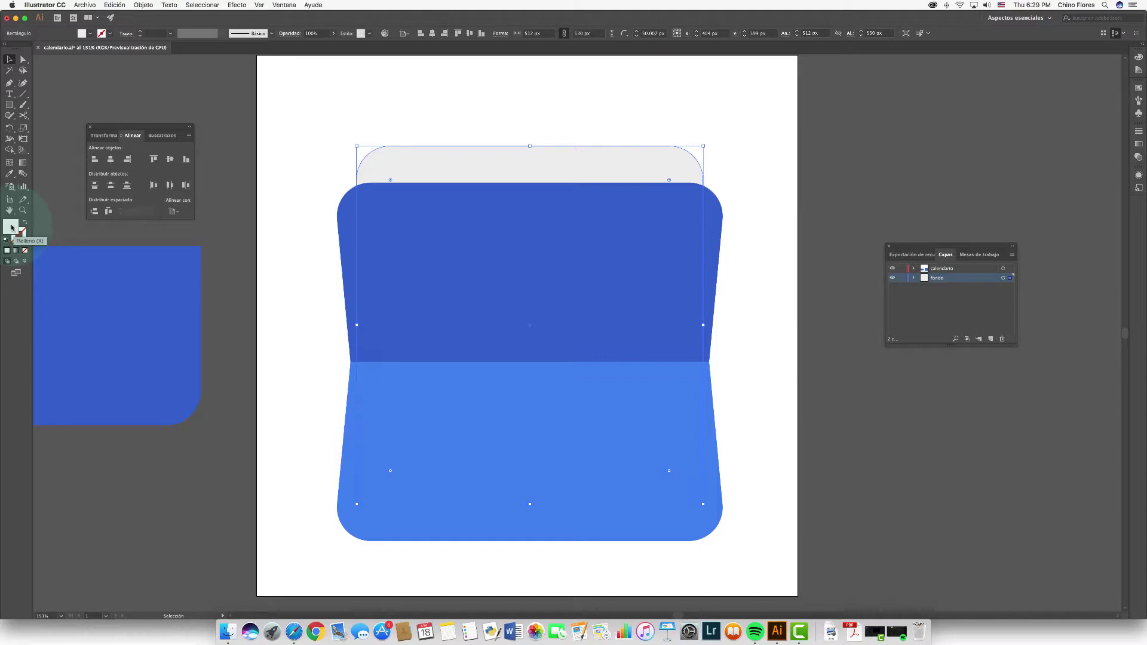
double_click(12, 227)
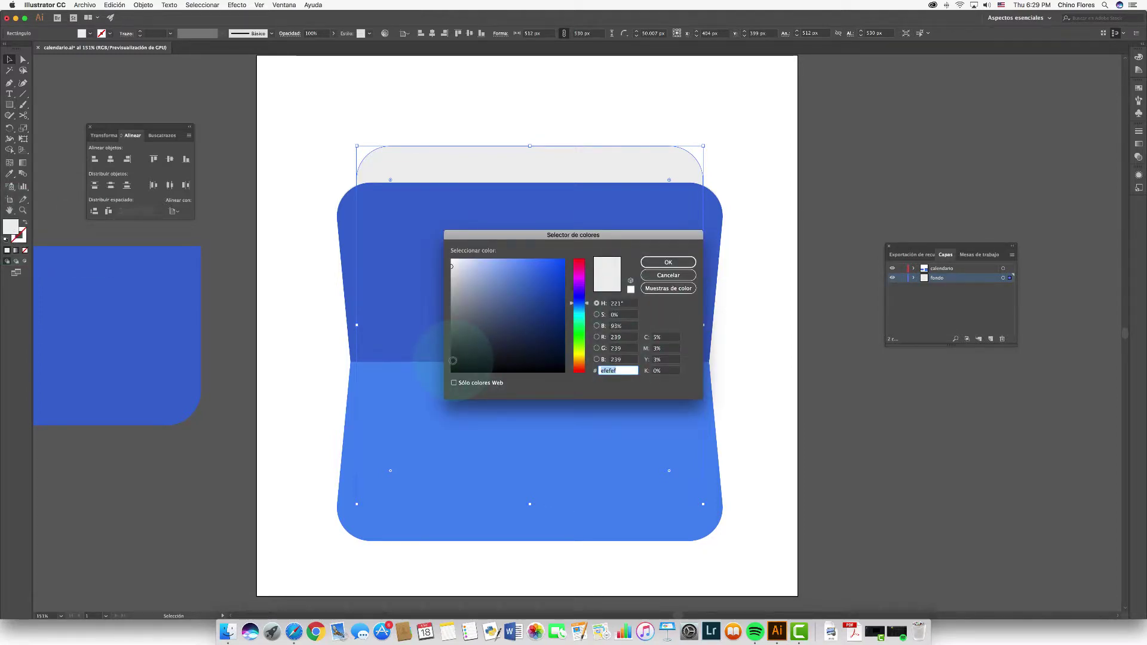
type("d5d5d5")
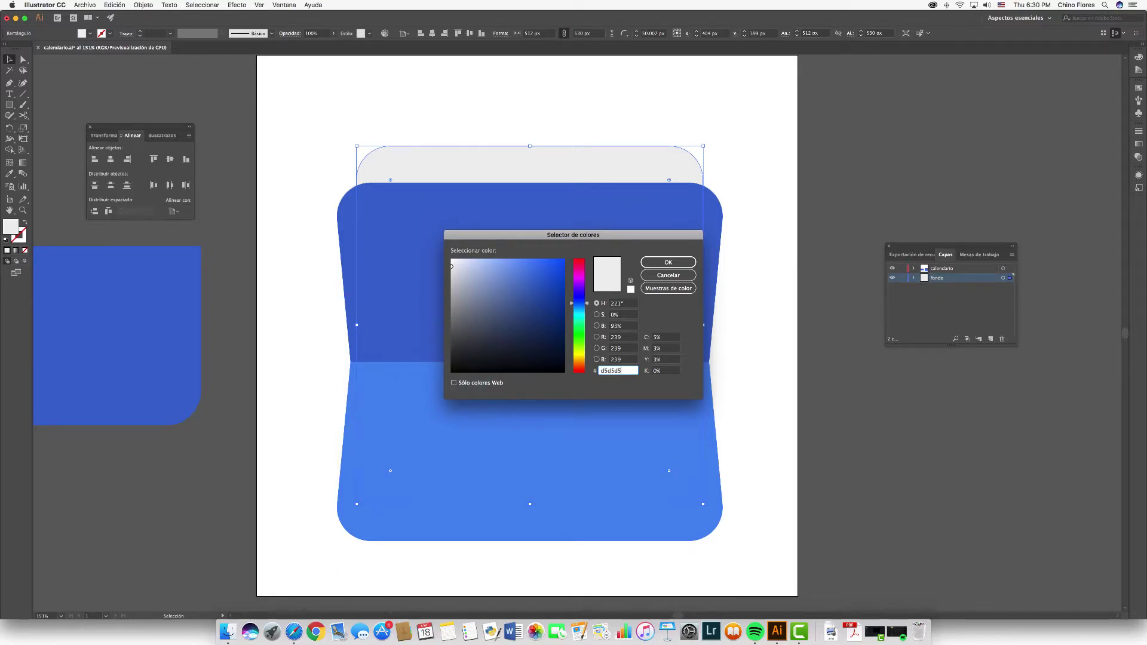
left_click(667, 266)
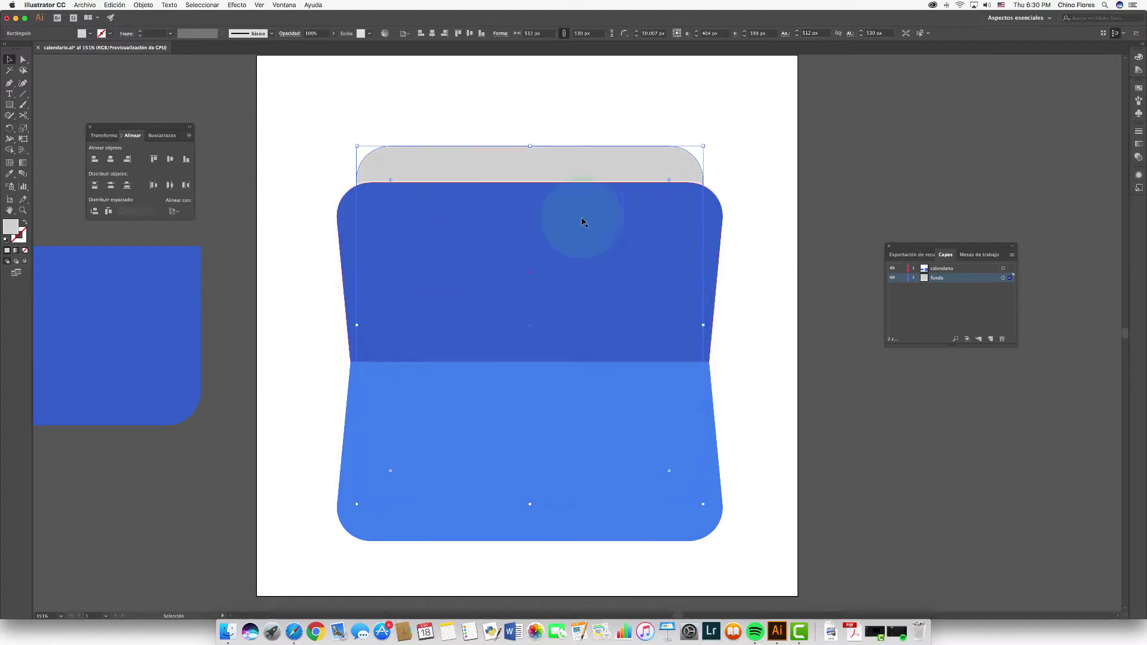
left_click(231, 89)
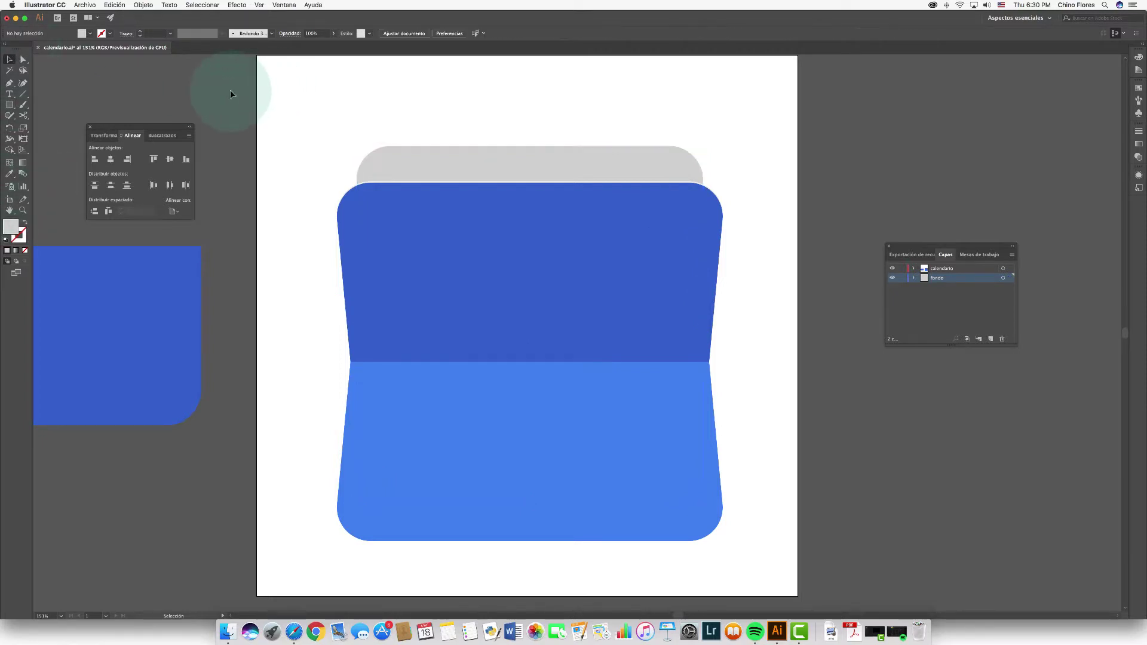
Nudge the grey tab 2 px higher above the booklet, to roughly Y 585 px
left_click(523, 169)
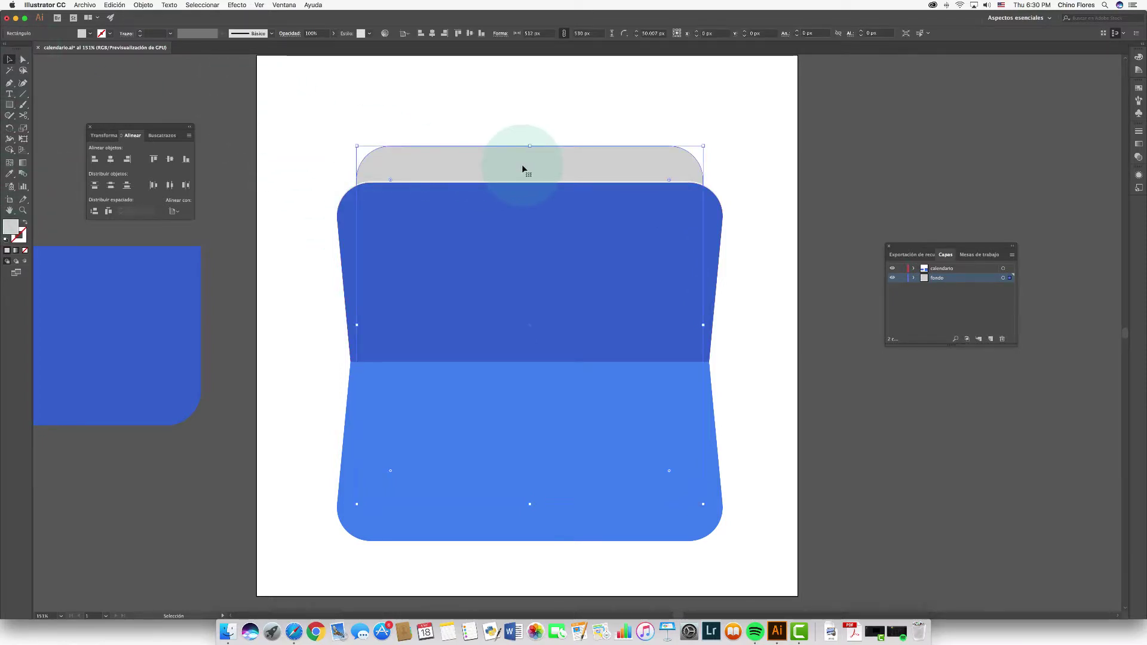
key("Up")
key("Up")
key("Up")
key("Up")
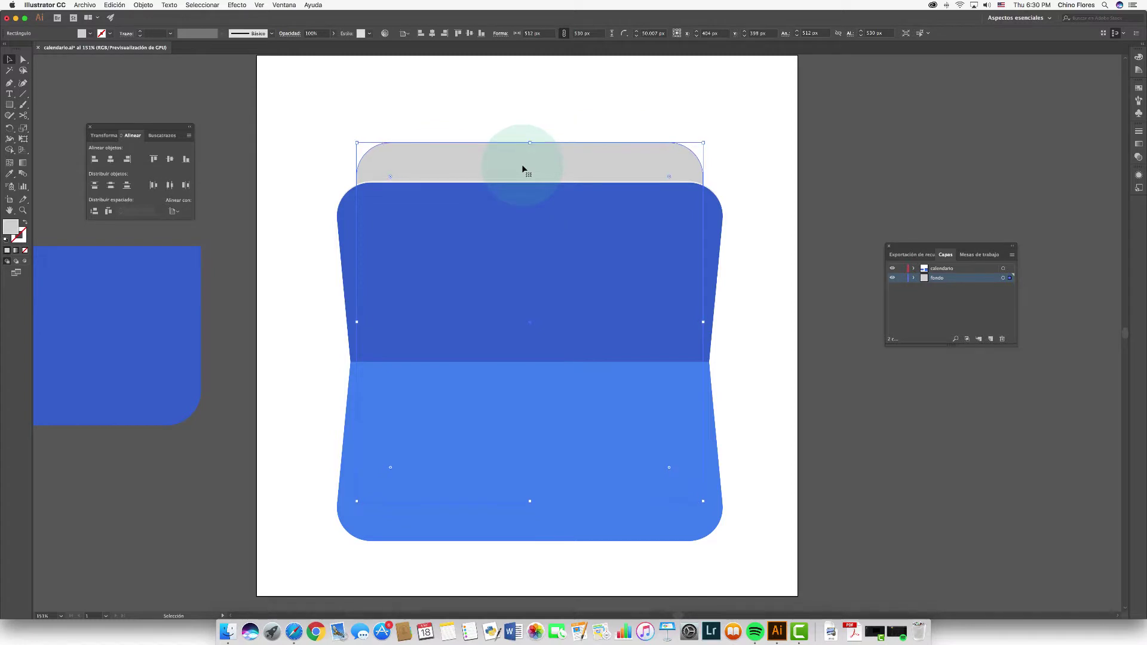
key("Up")
key("Up")
key("Up")
key("Up")
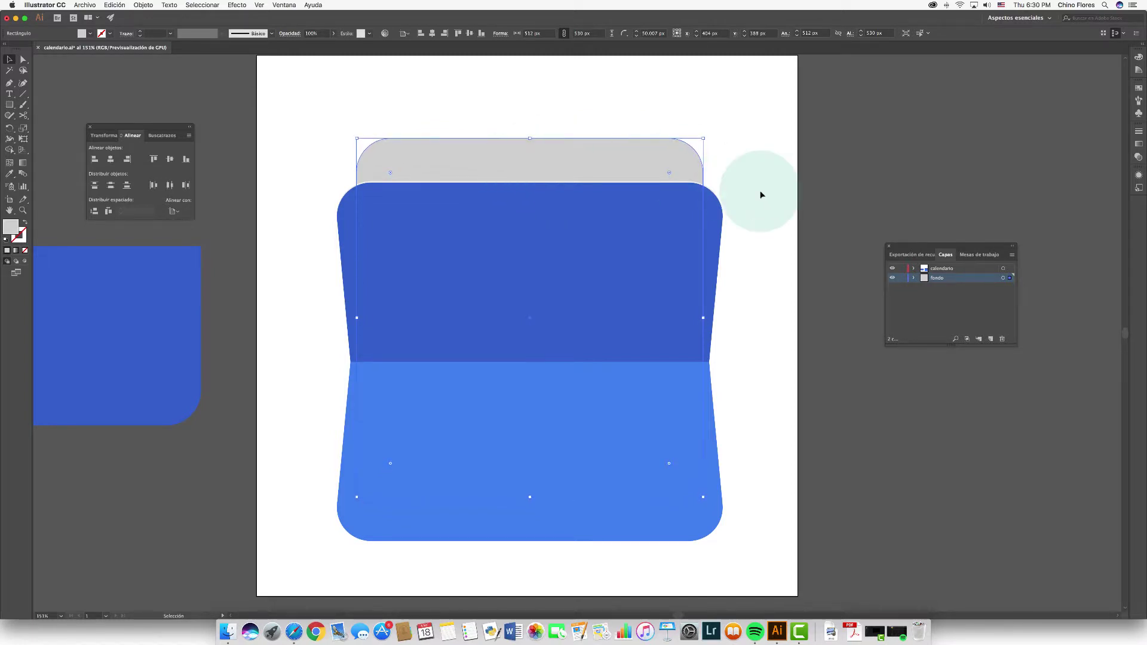
left_click(761, 193)
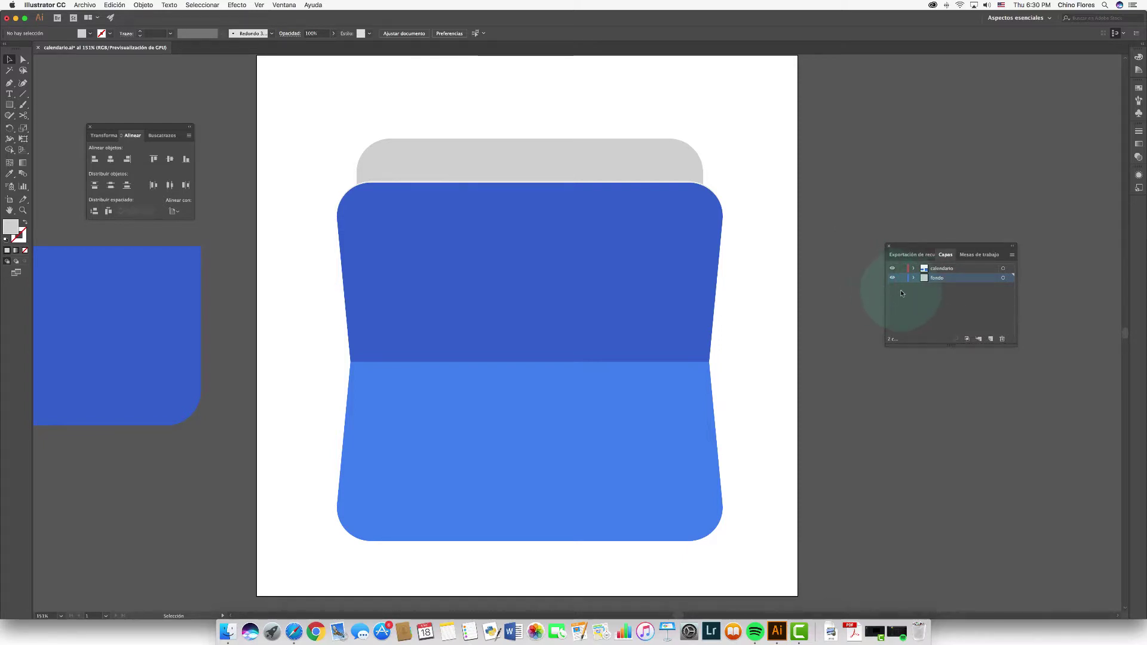
left_click(520, 167)
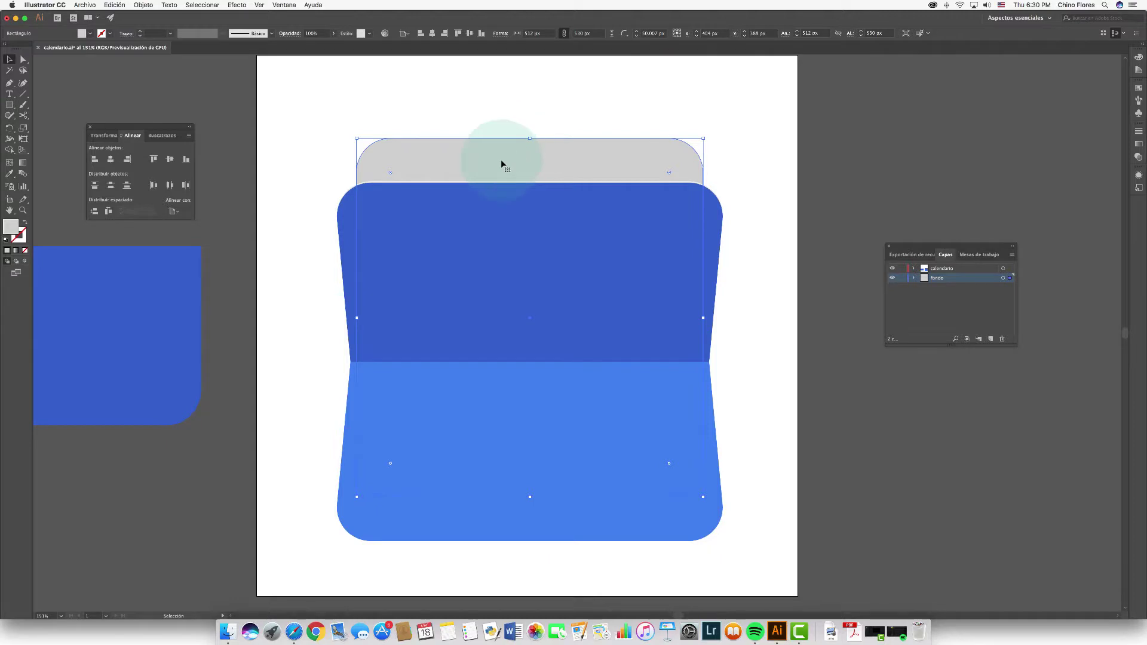
Paste a copy of the grey tab behind the original
left_click(110, 5)
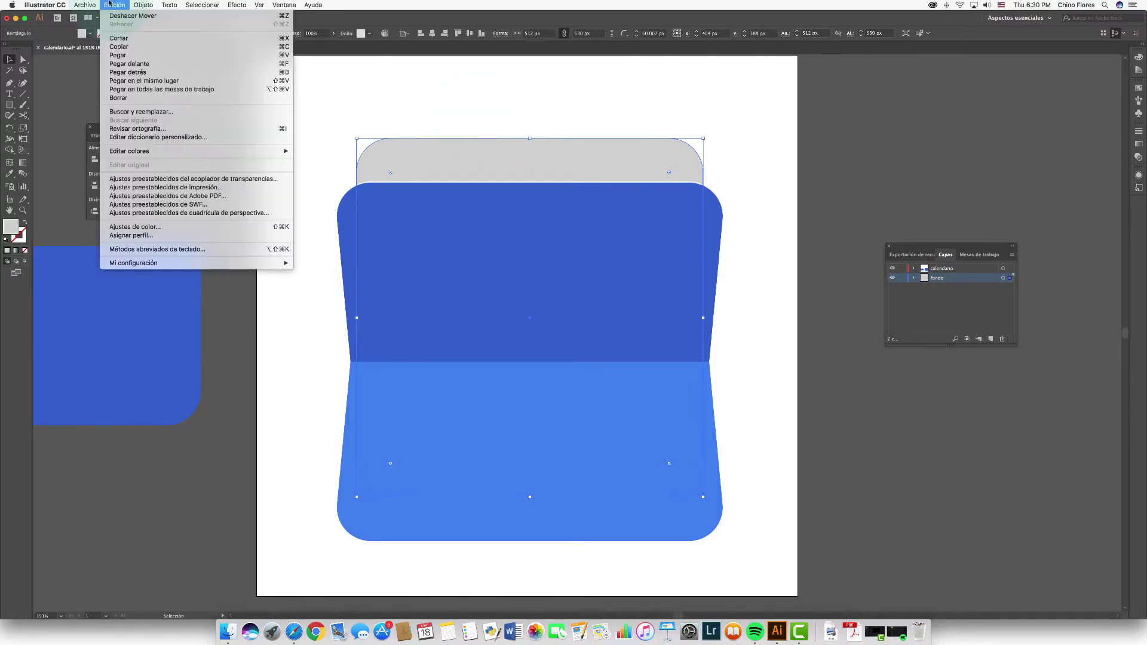
left_click(123, 46)
left_click(114, 4)
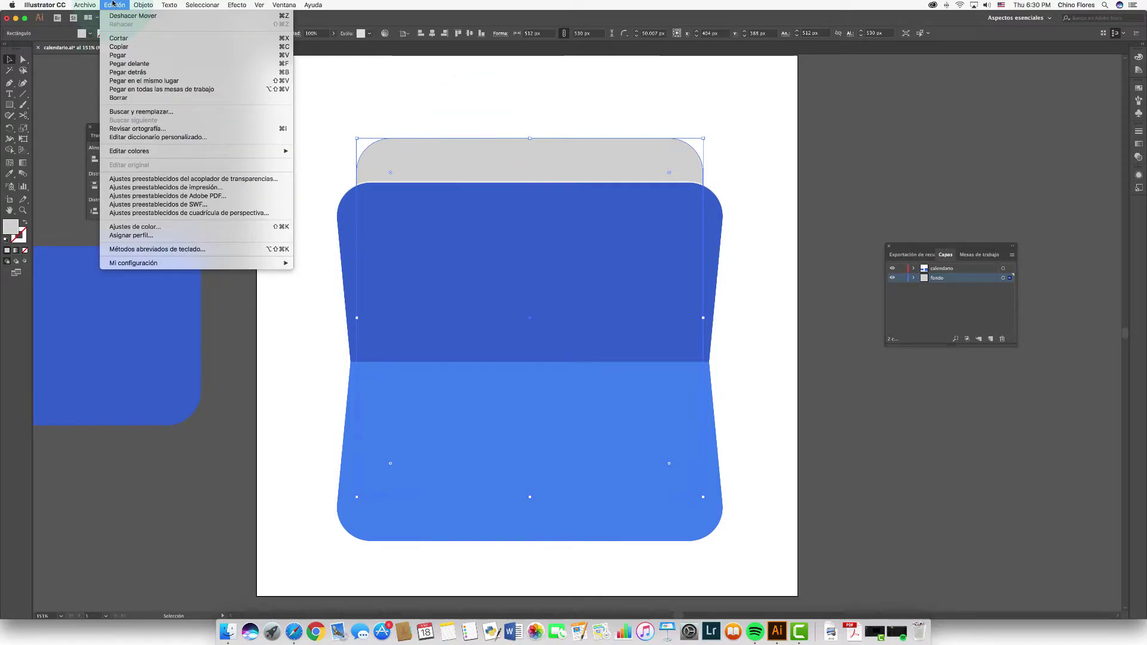
left_click(133, 72)
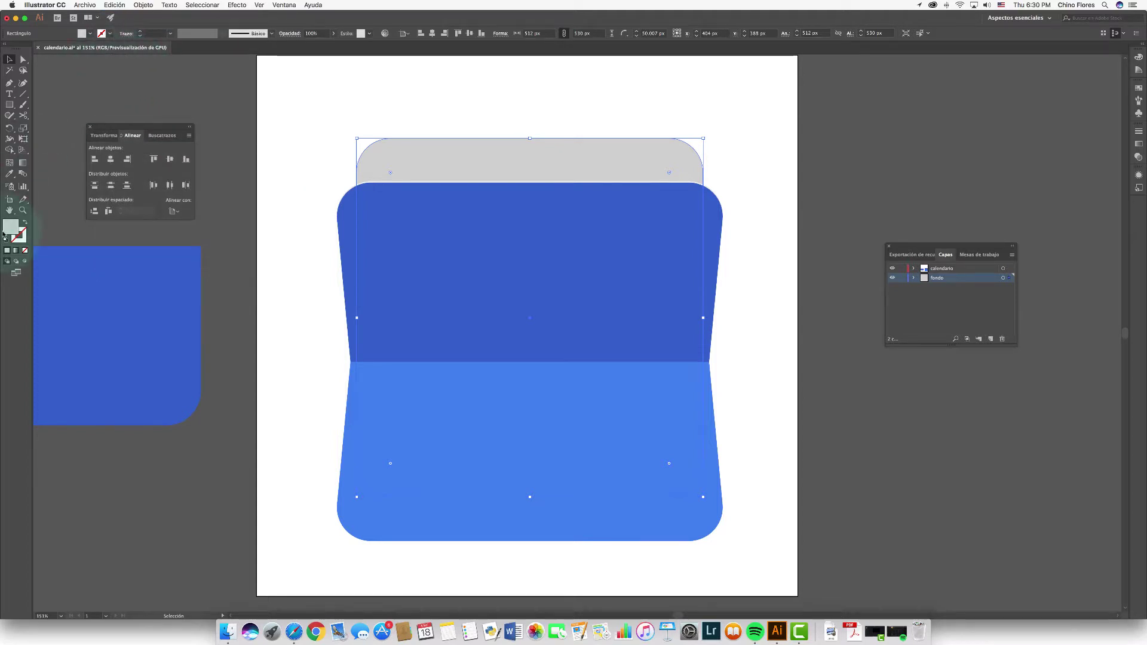
Fill the copy with darker grey b3b3b3 and nudge the tab up slightly, then deselect
left_click(91, 33)
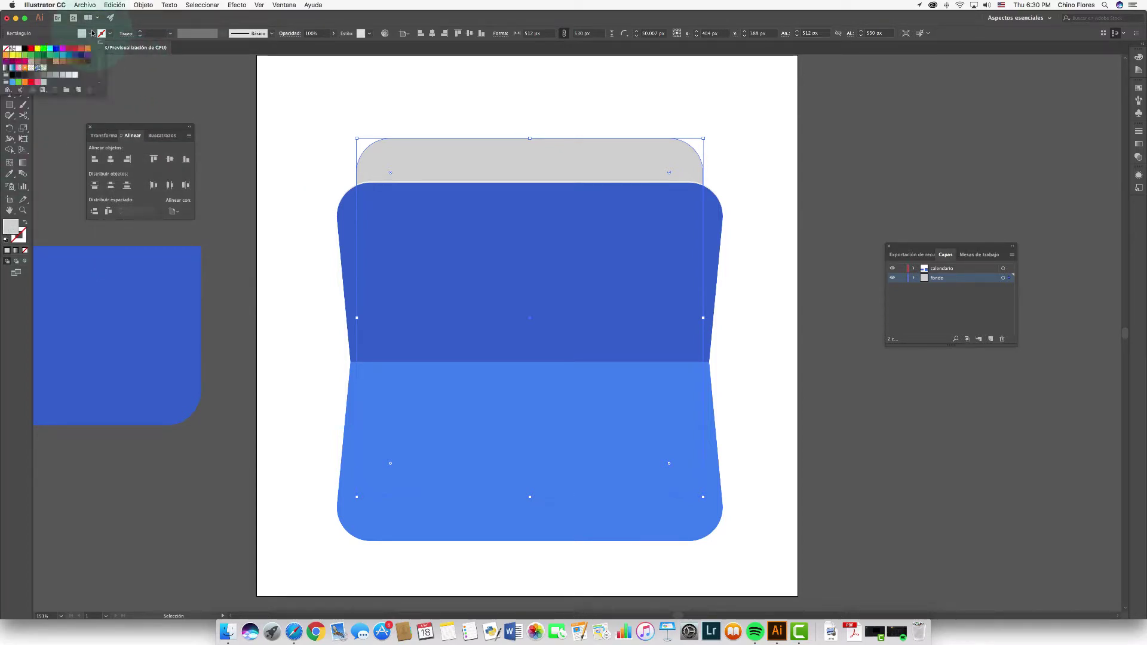
left_click(62, 76)
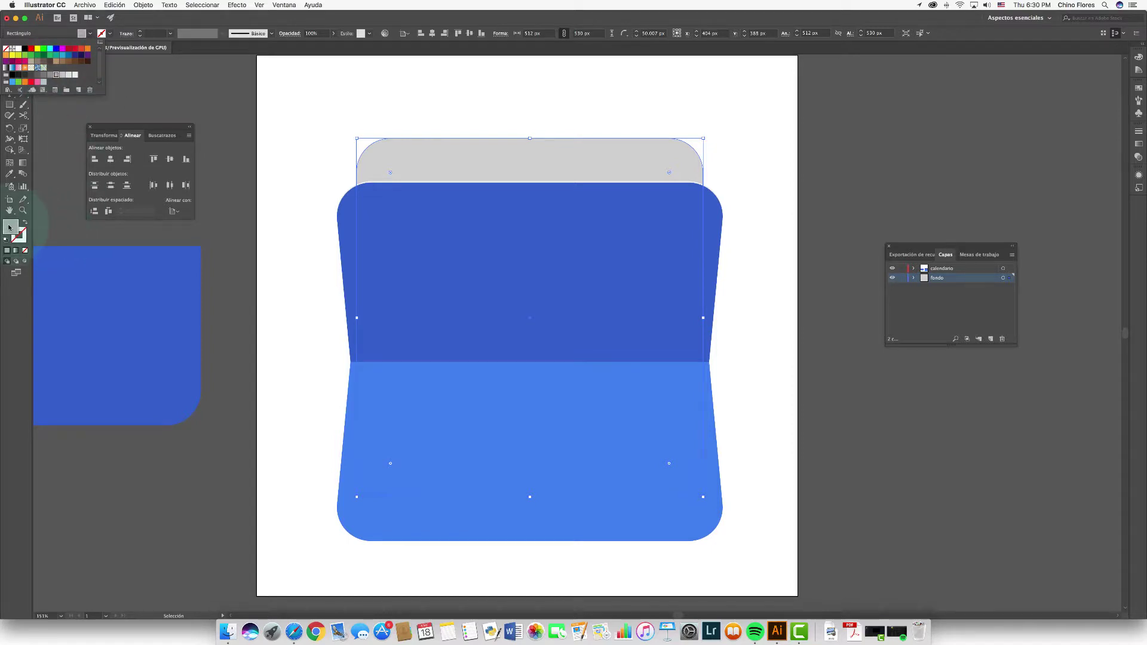
left_click(10, 228)
double_click(10, 227)
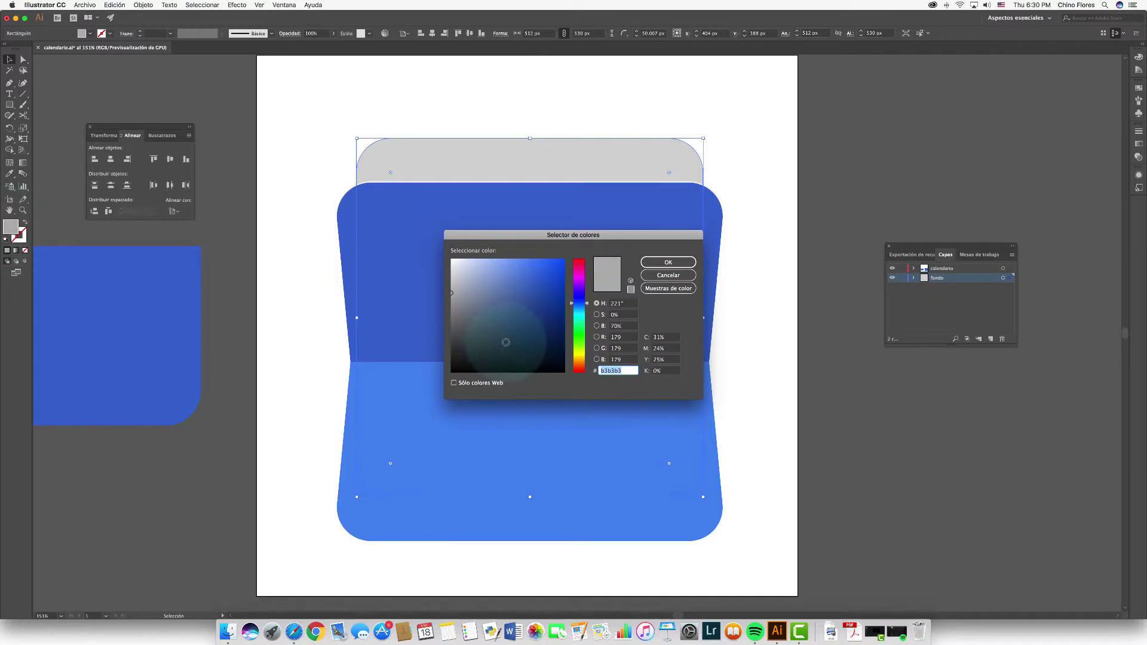
left_click(669, 263)
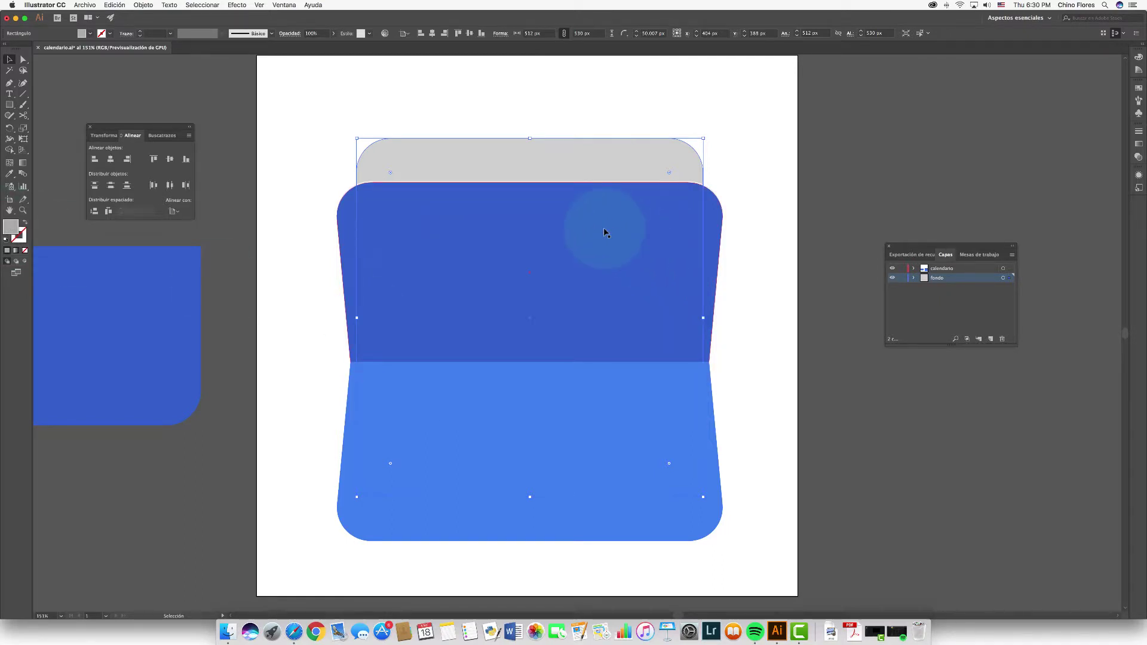
key("Up")
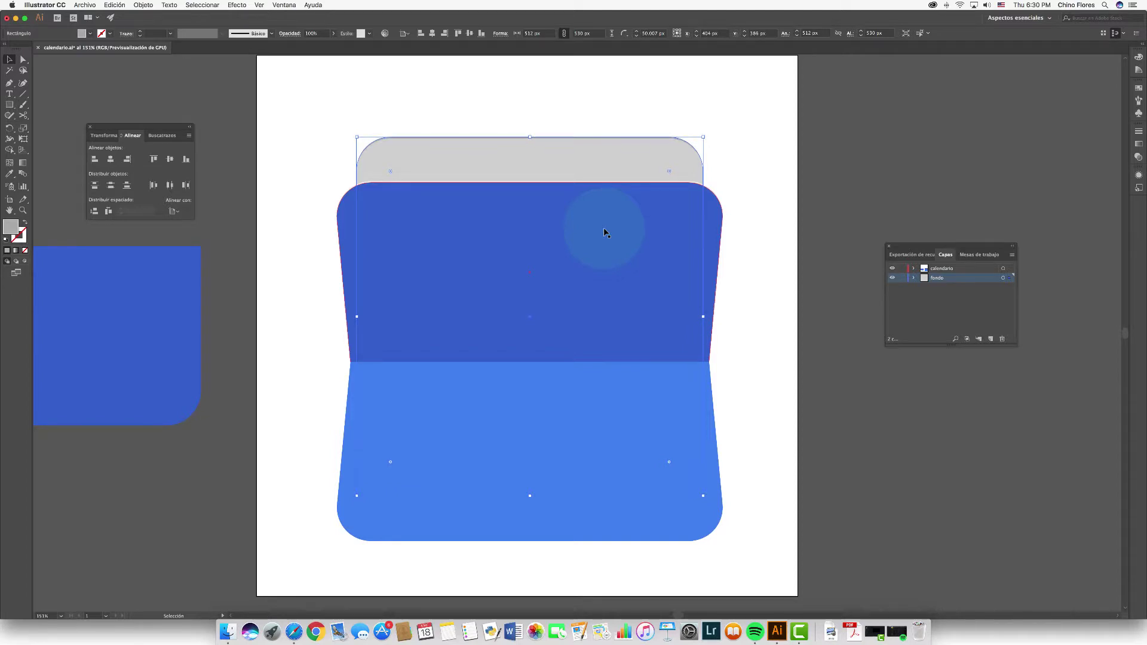
left_click(319, 144)
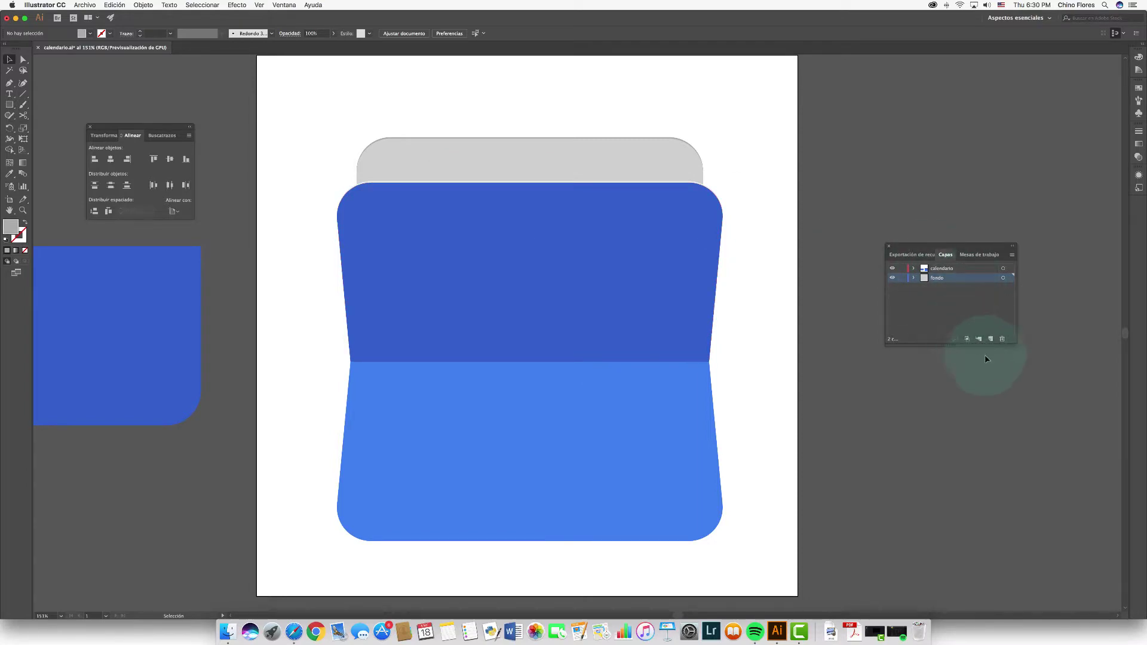
Create a new layer named 'numero' to hold the date text
left_click(990, 339)
double_click(938, 278)
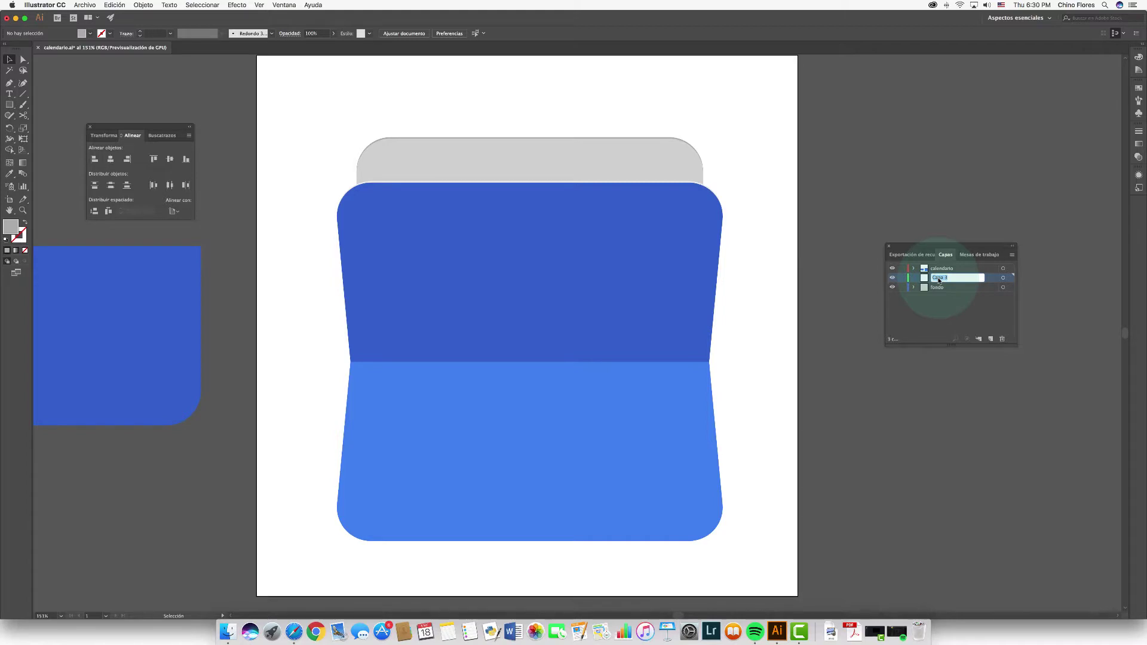
type("numero")
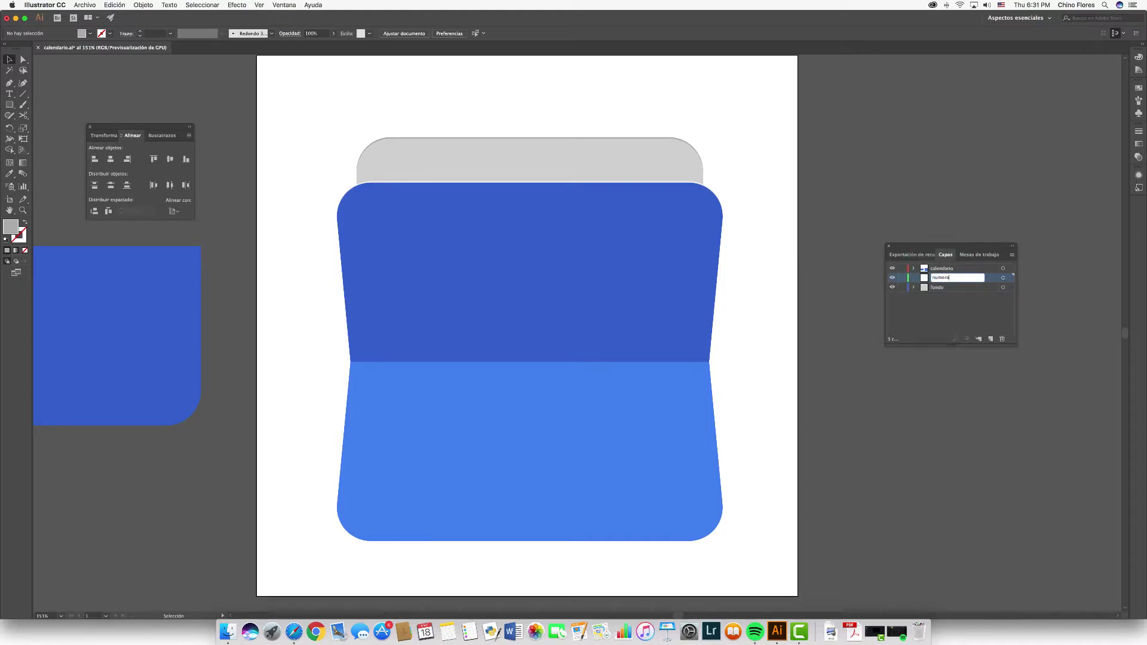
key("Return")
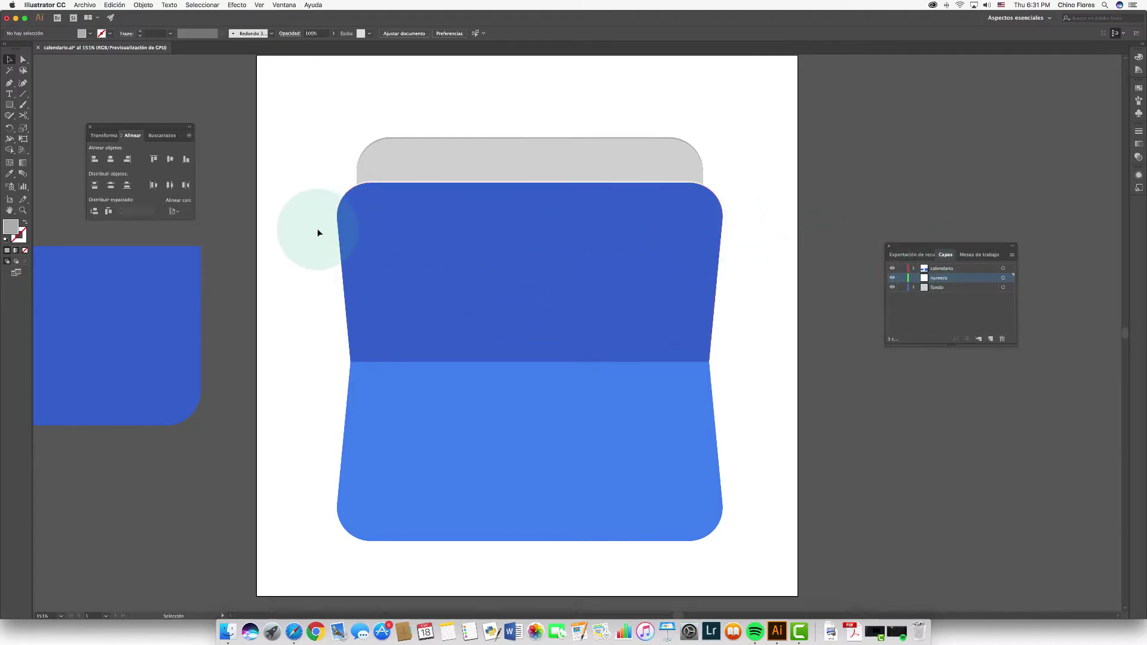
left_click(10, 94)
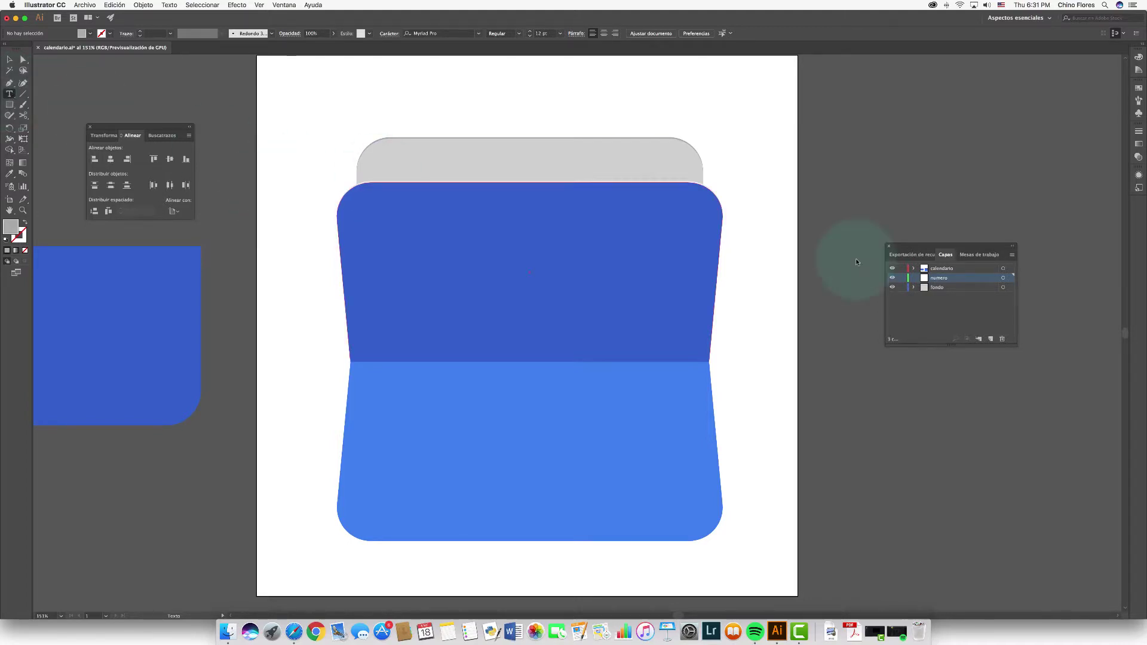
Type '31' at the booklet's fold and move the numero layer above calendario
scroll(714, 307, "down", 3)
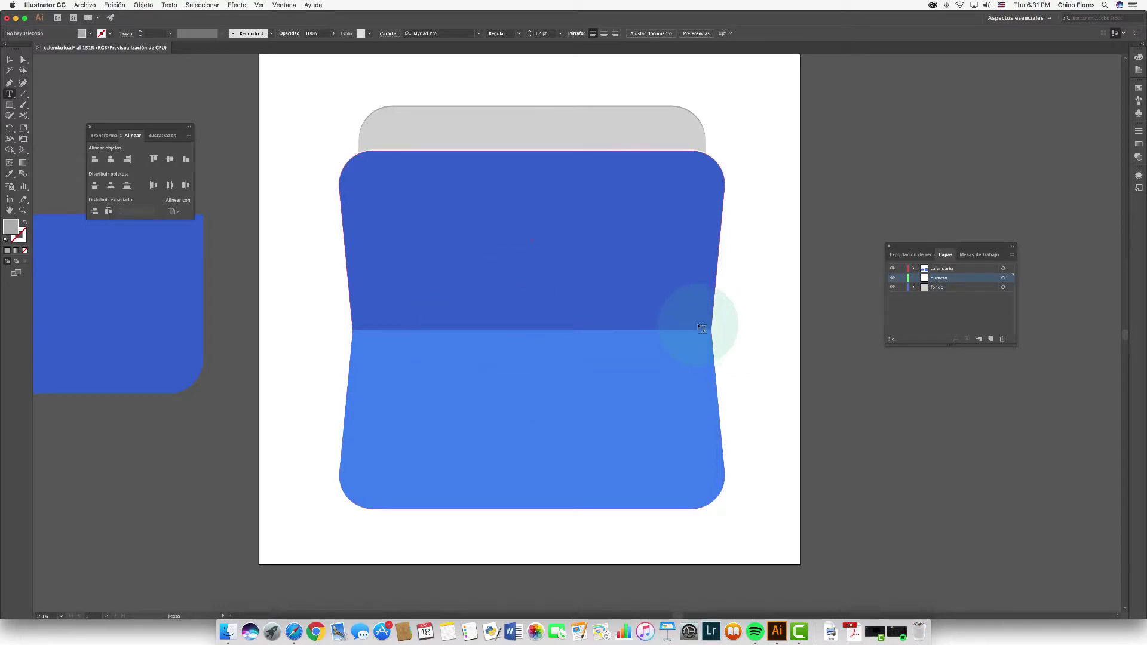
left_click(473, 327)
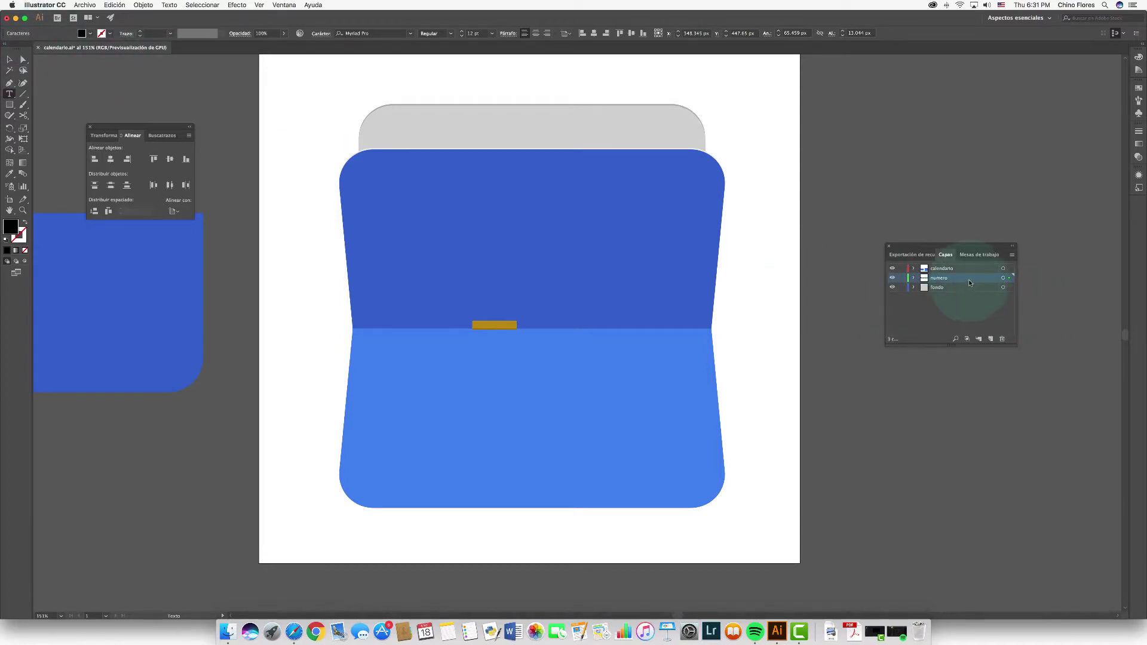
left_click_drag(960, 279, 956, 264)
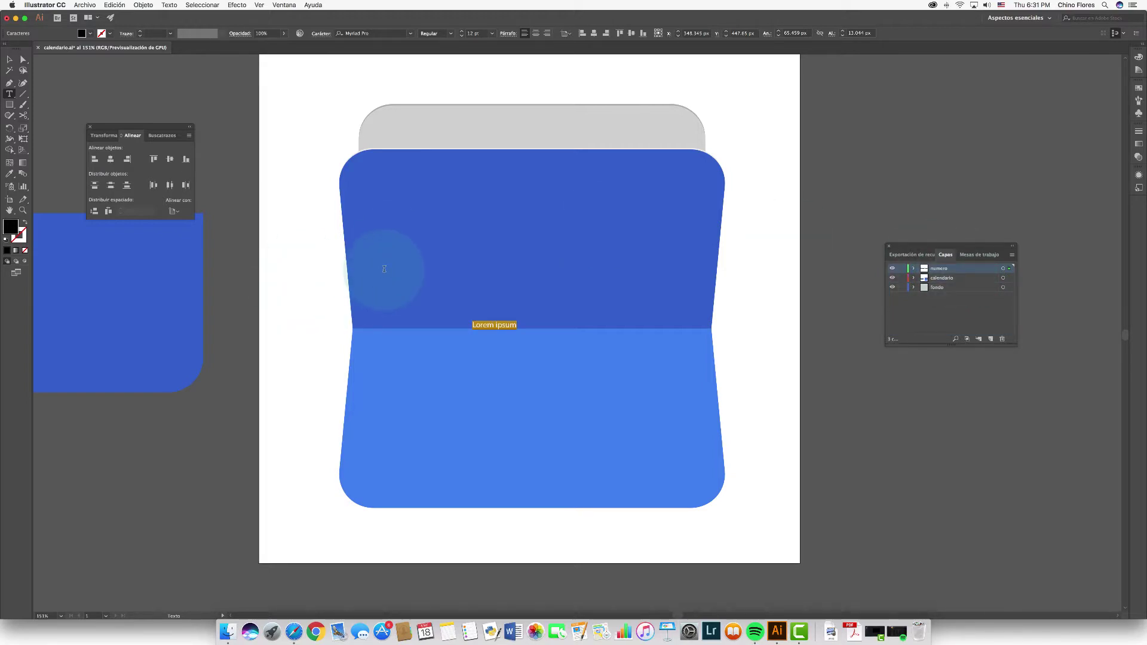
type("31")
Fill the 31 text with white
scroll(384, 269, "up", 1)
left_click(90, 33)
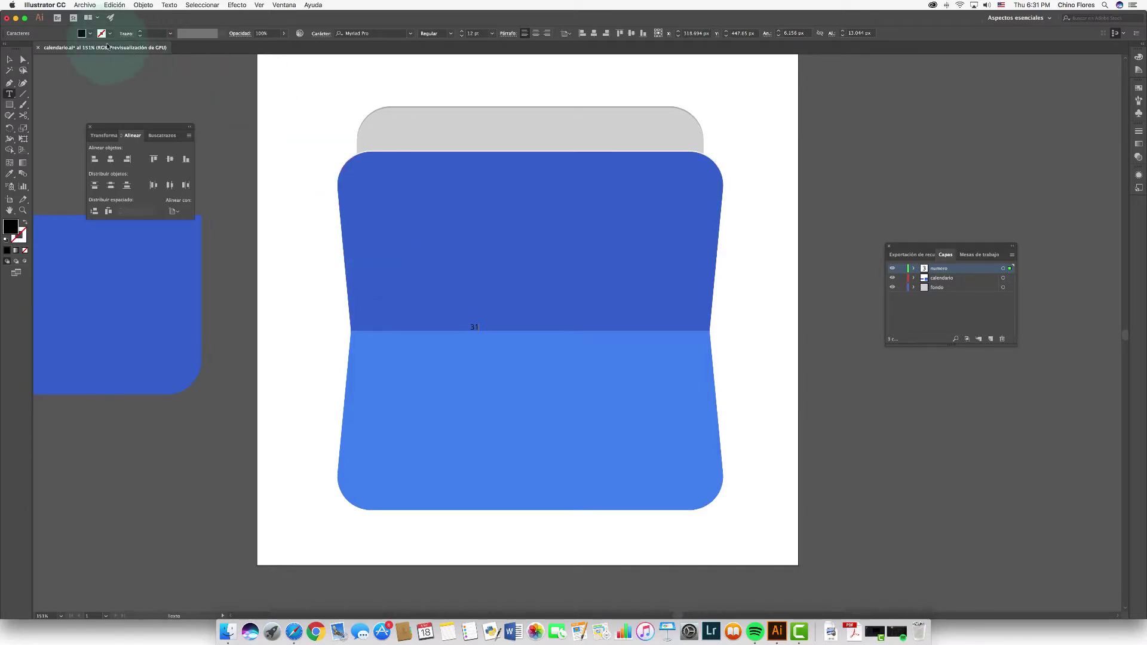
left_click(20, 48)
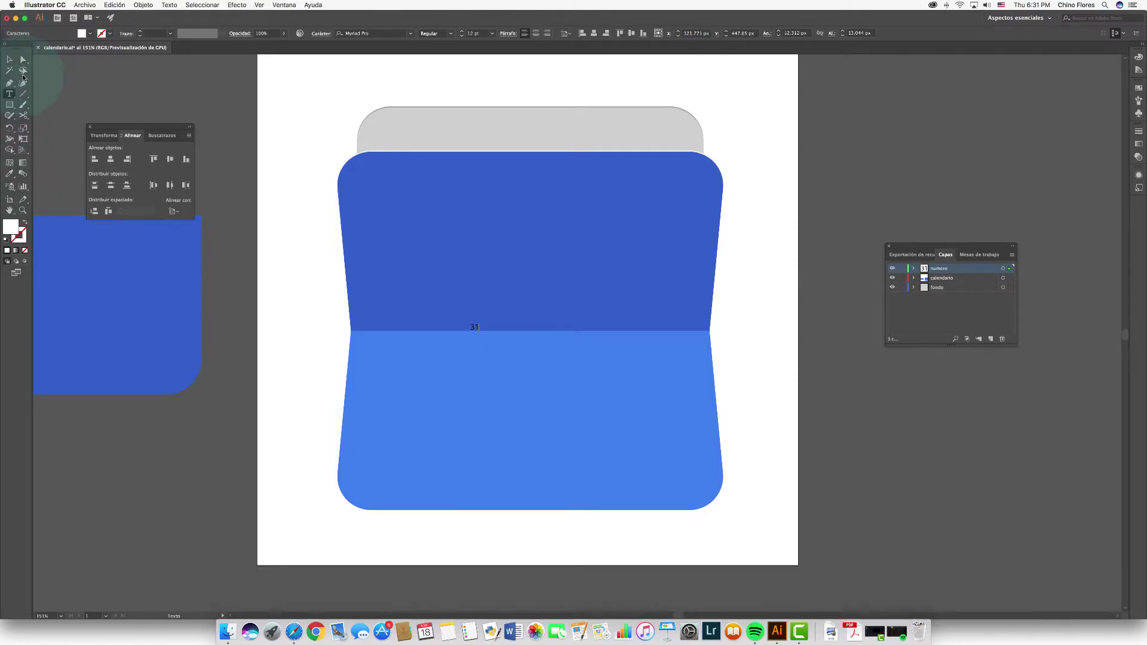
left_click(9, 60)
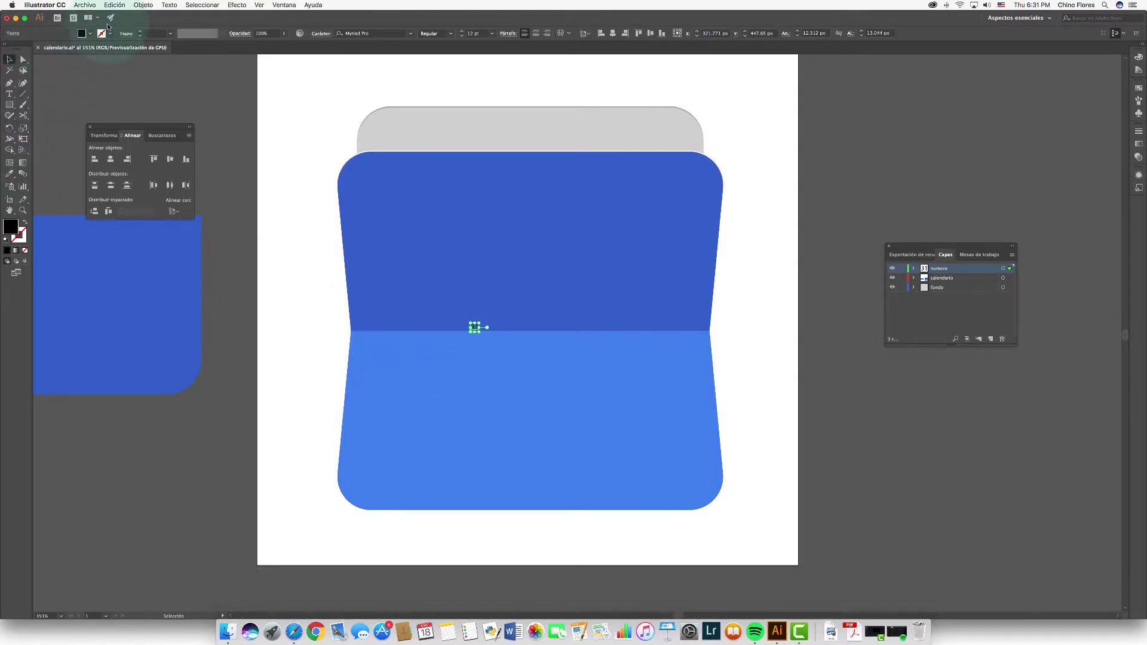
left_click(90, 33)
left_click(19, 49)
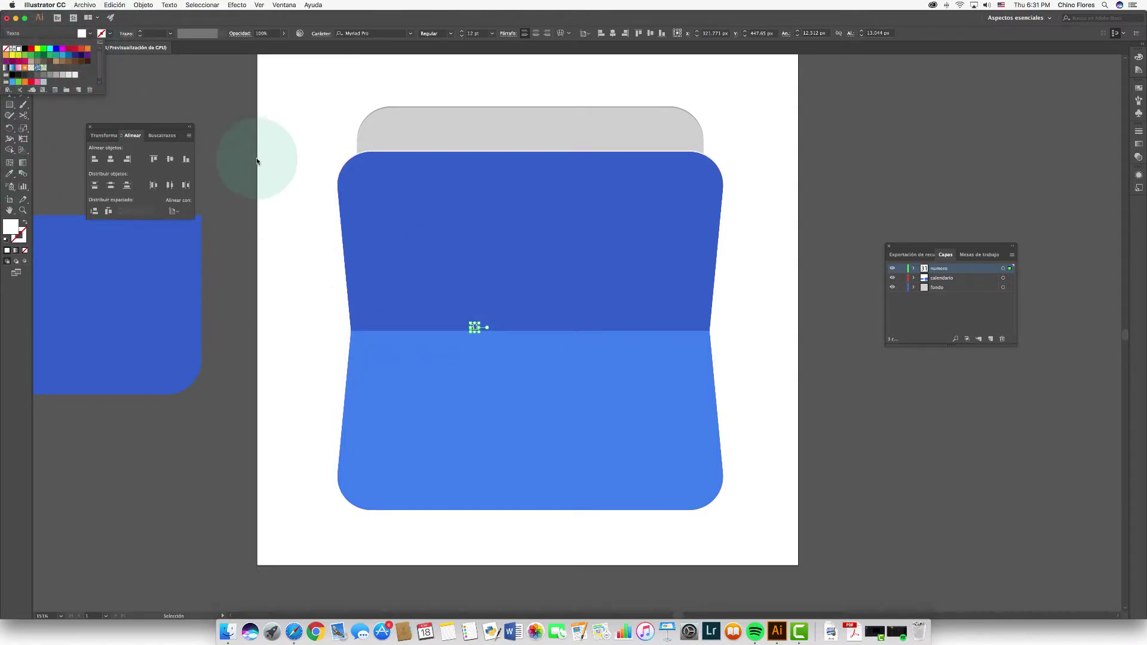
left_click(225, 142)
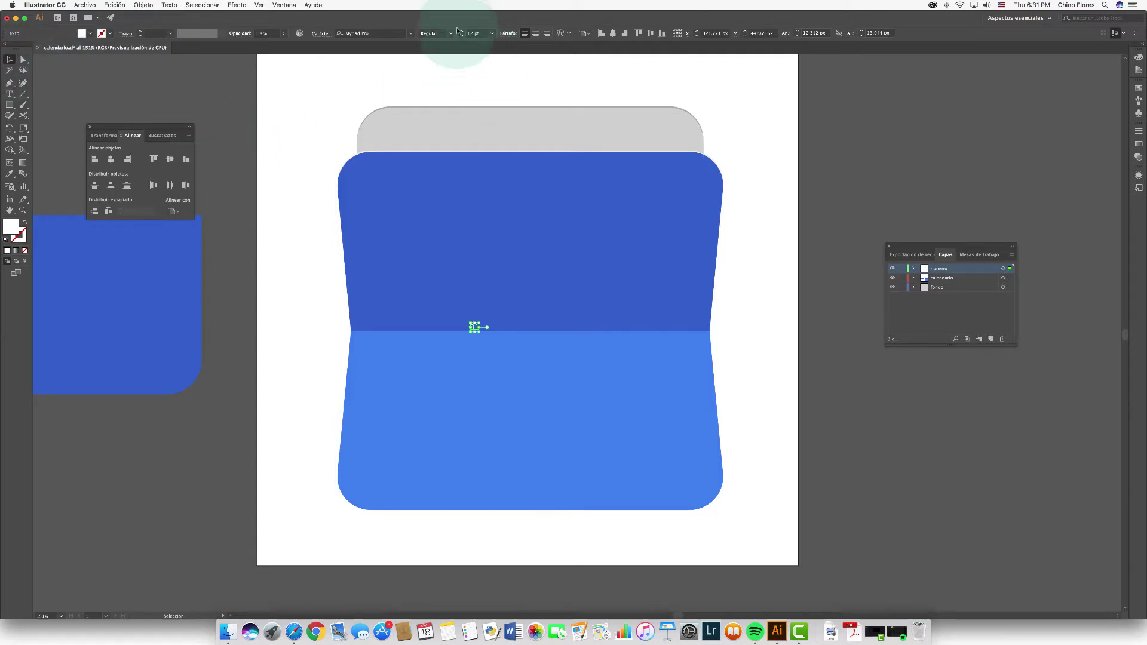
Increase the 31's font size toward 453 pt
scroll(473, 34, "up", 5)
scroll(474, 34, "up", 5)
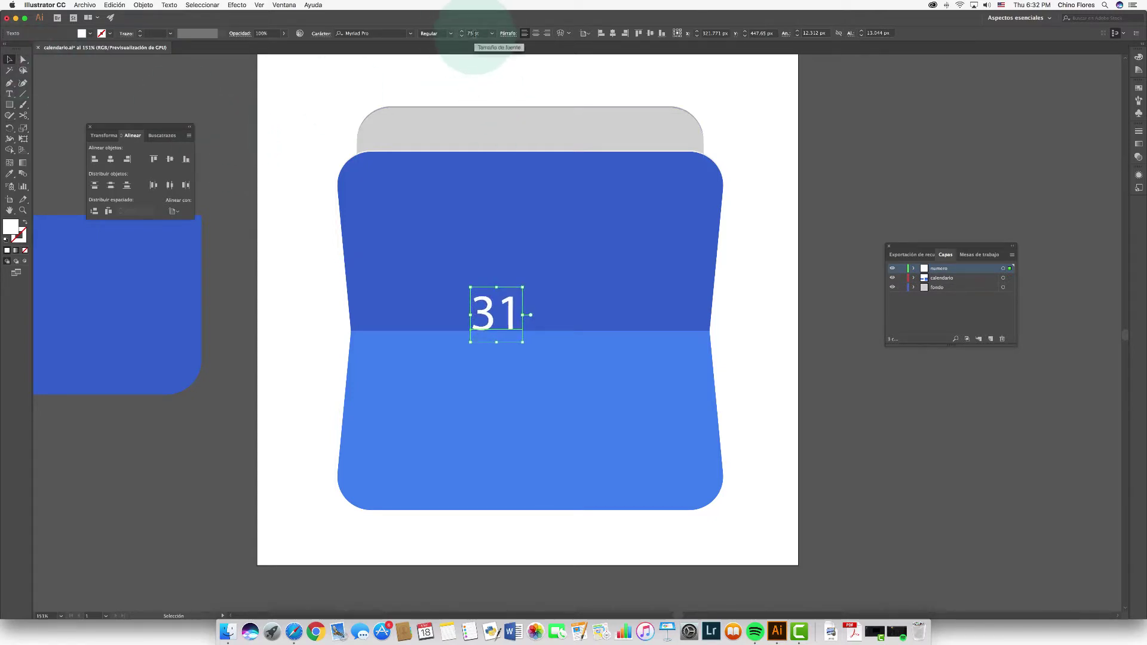
scroll(474, 35, "up", 5)
scroll(474, 34, "up", 5)
scroll(474, 34, "up", 3)
scroll(474, 34, "up", 5)
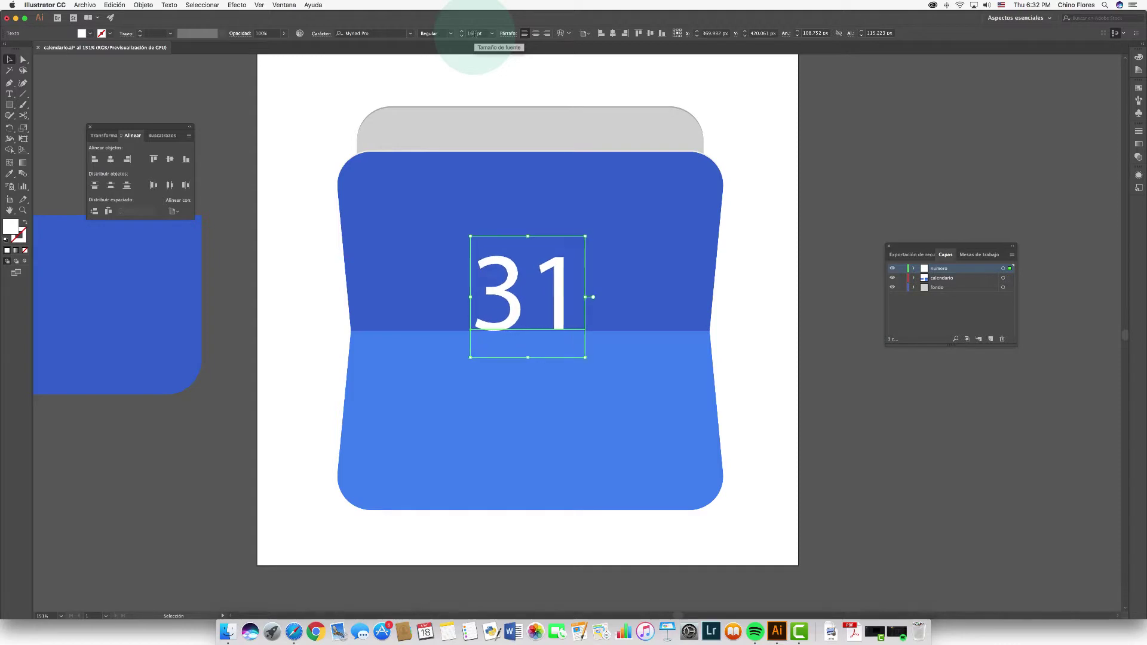
scroll(474, 34, "up", 4)
scroll(474, 34, "up", 3)
scroll(474, 34, "up", 3)
scroll(474, 34, "up", 3)
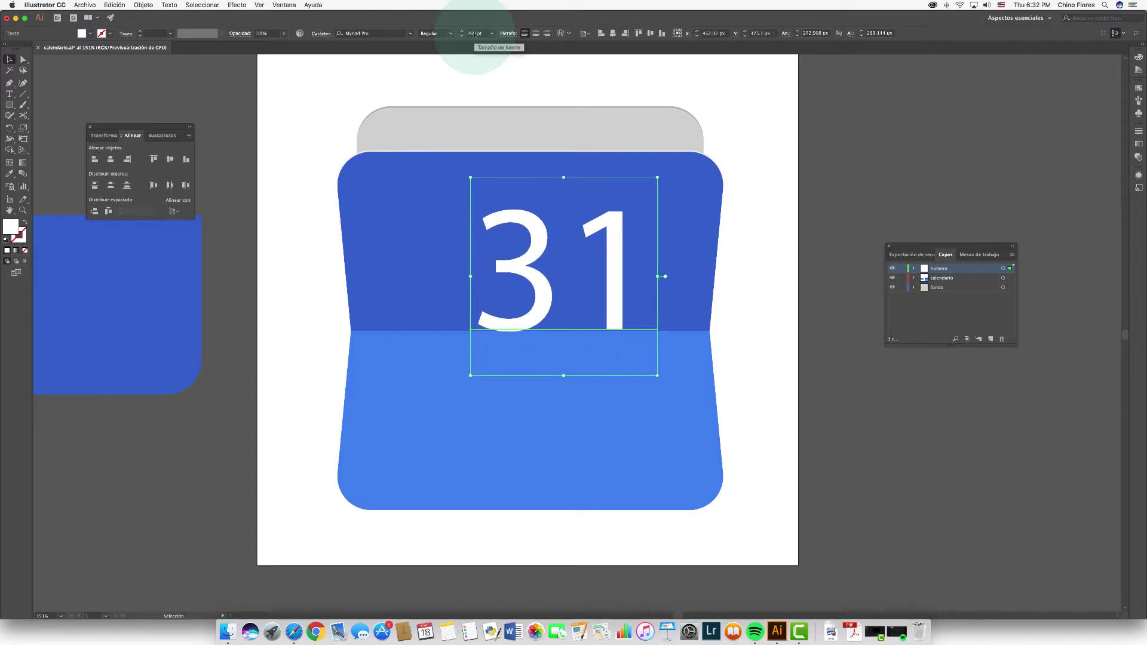
scroll(474, 34, "up", 3)
scroll(474, 34, "up", 3)
scroll(472, 33, "up", 2)
scroll(472, 34, "up", 2)
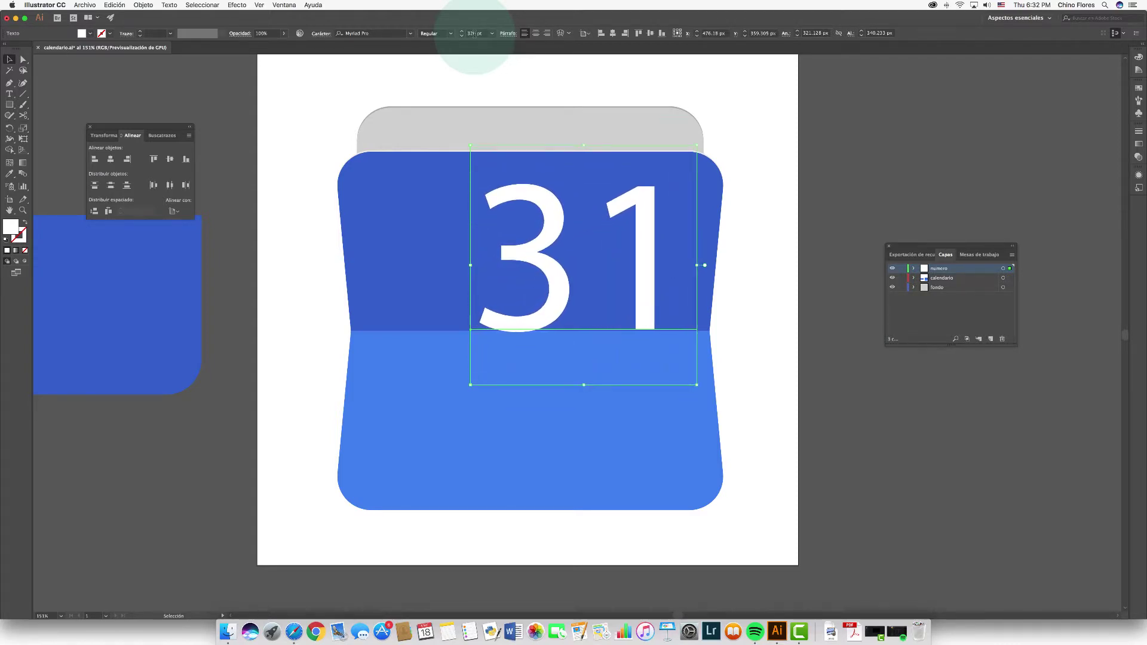
scroll(472, 33, "up", 2)
scroll(472, 34, "up", 1)
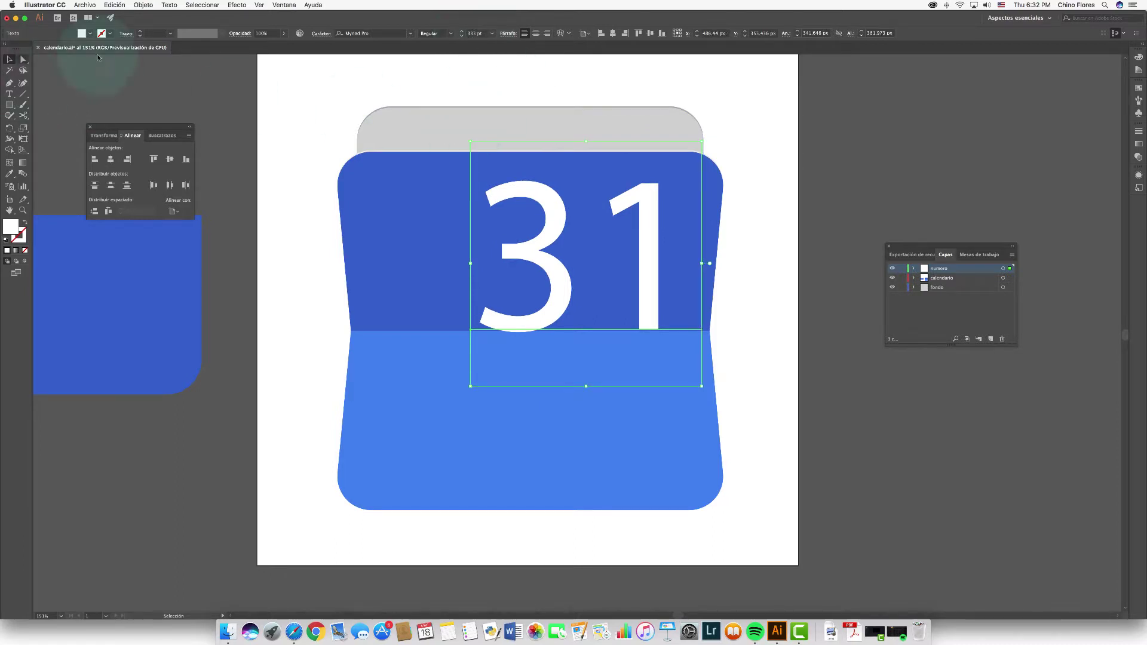
scroll(472, 33, "up", 1)
scroll(472, 34, "up", 1)
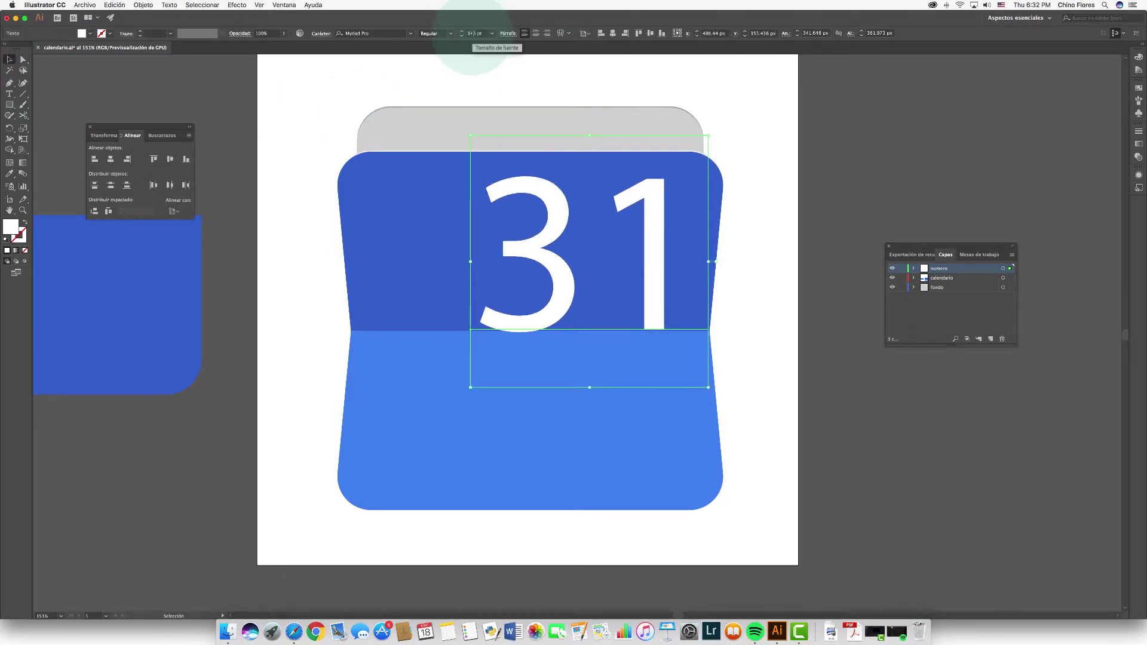
scroll(472, 33, "up", 1)
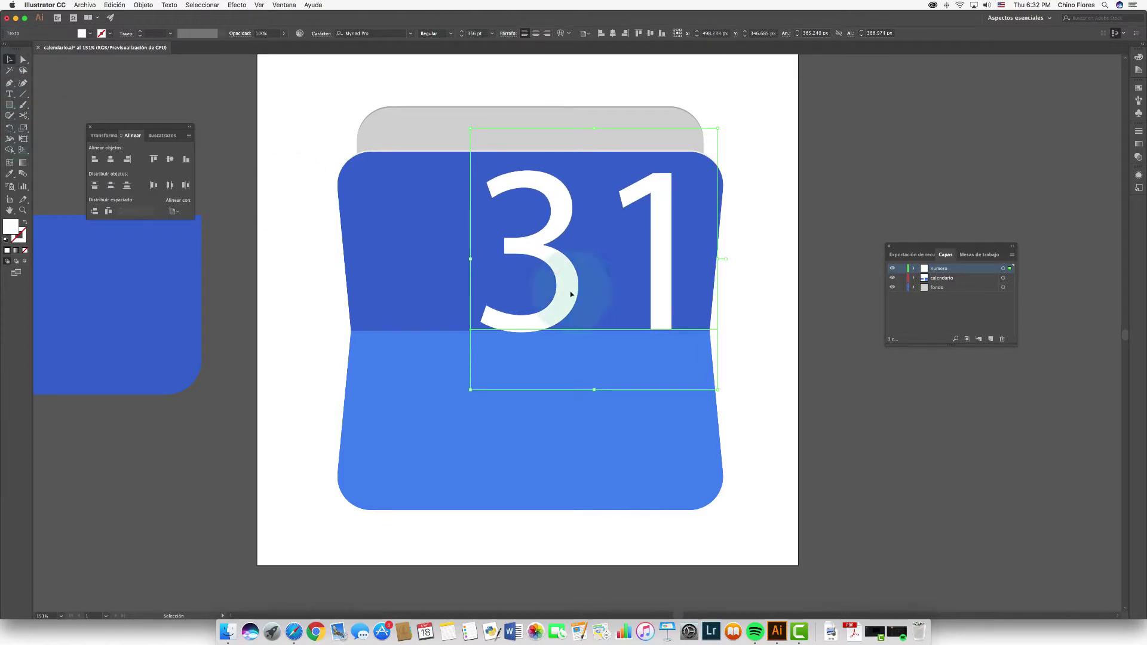
Finish sizing the 31 at about 453 pt and centre it across the booklet
left_click_drag(570, 292, 518, 368)
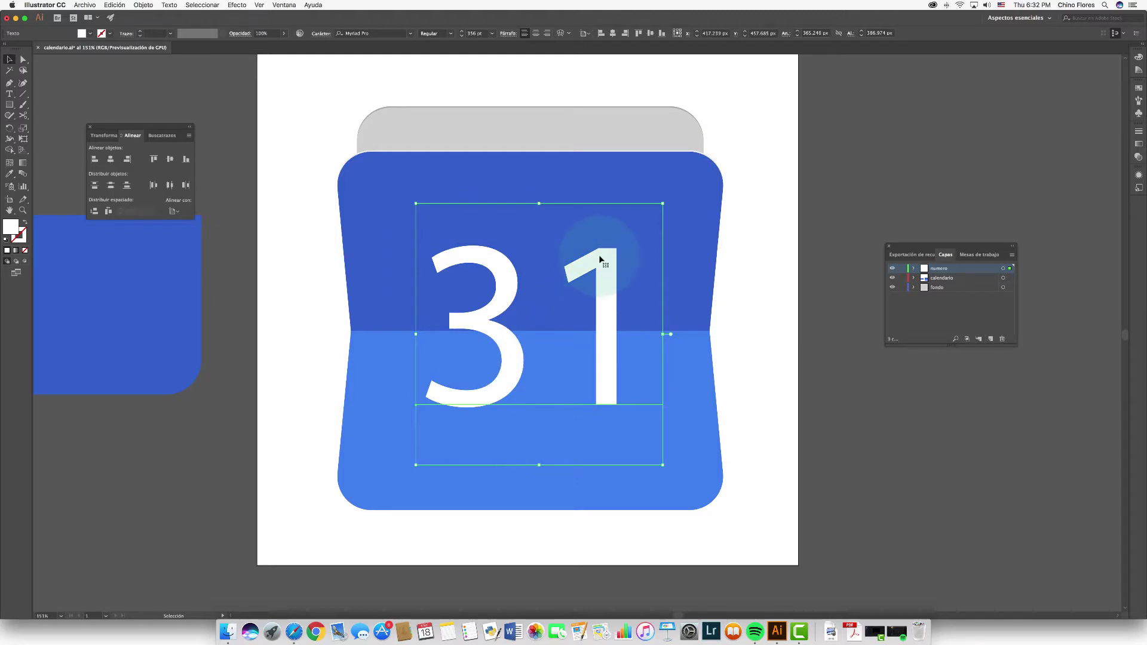
scroll(470, 33, "up", 3)
scroll(470, 33, "up", 3)
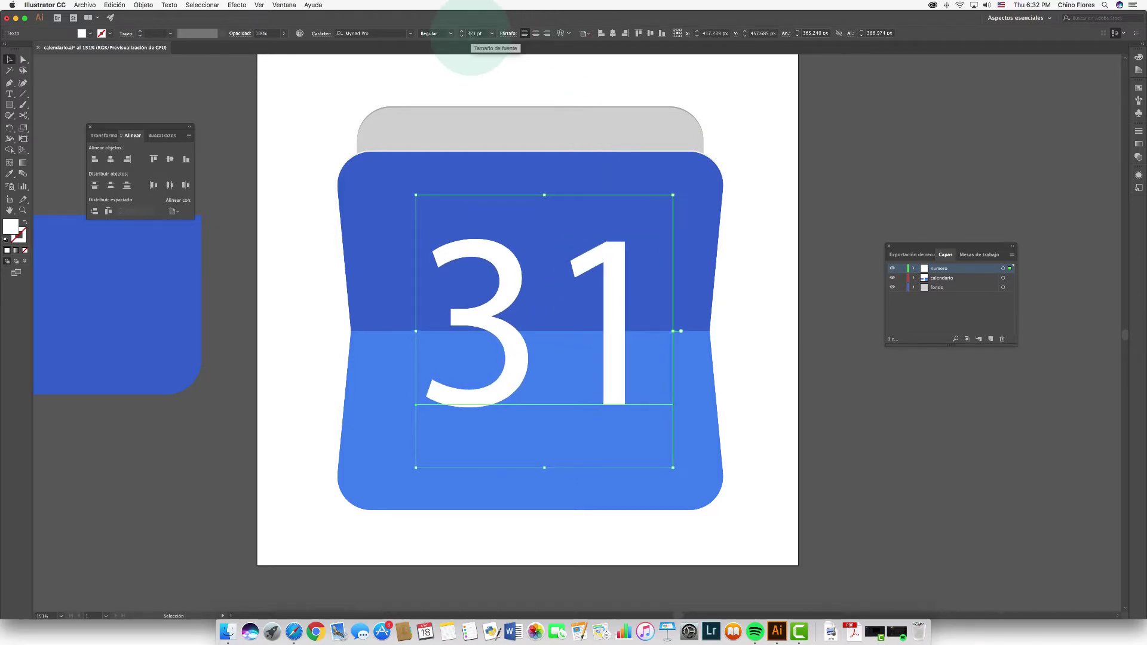
scroll(470, 33, "up", 3)
scroll(470, 33, "up", 3)
scroll(470, 33, "up", 5)
scroll(470, 33, "up", 5)
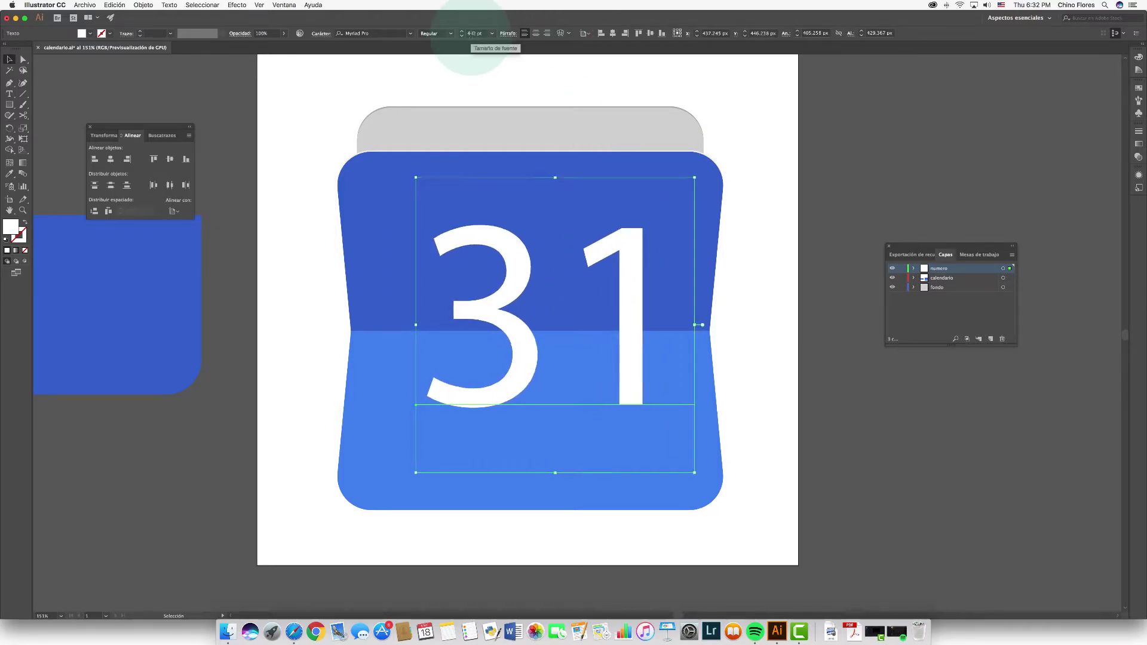
scroll(470, 33, "up", 5)
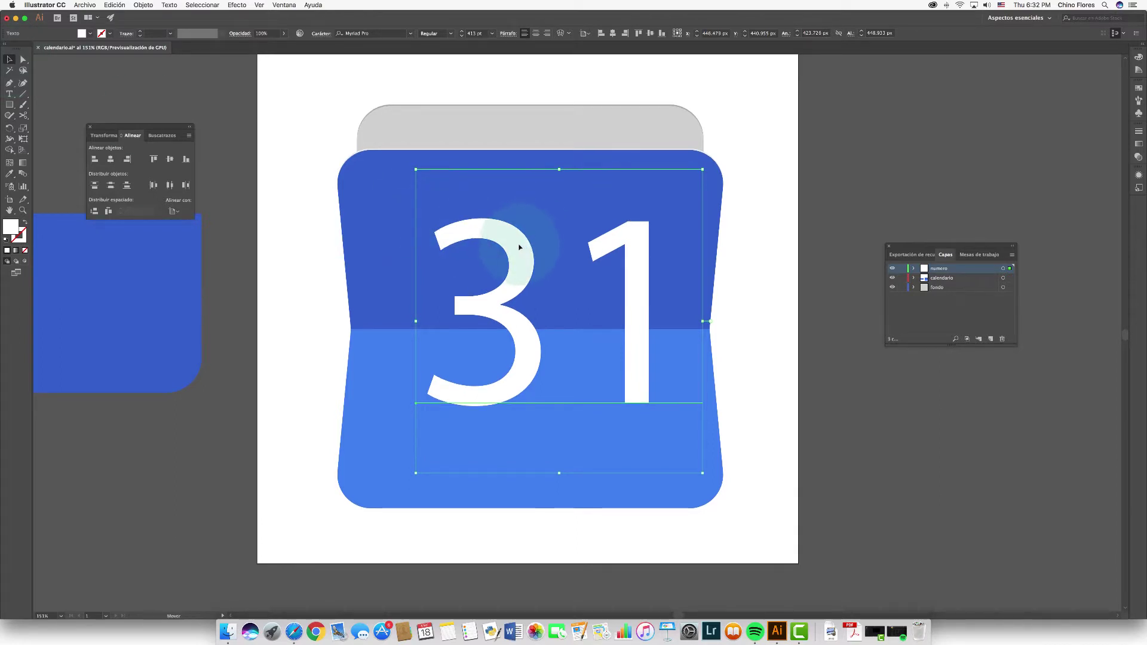
left_click_drag(522, 247, 508, 273)
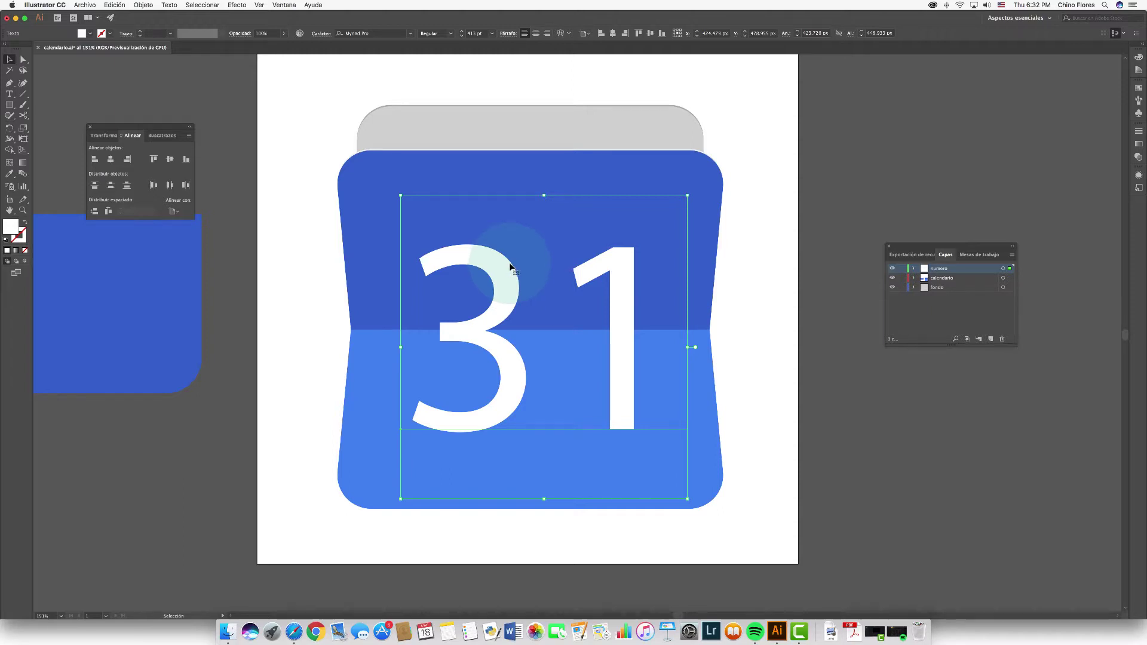
left_click_drag(463, 334, 462, 327)
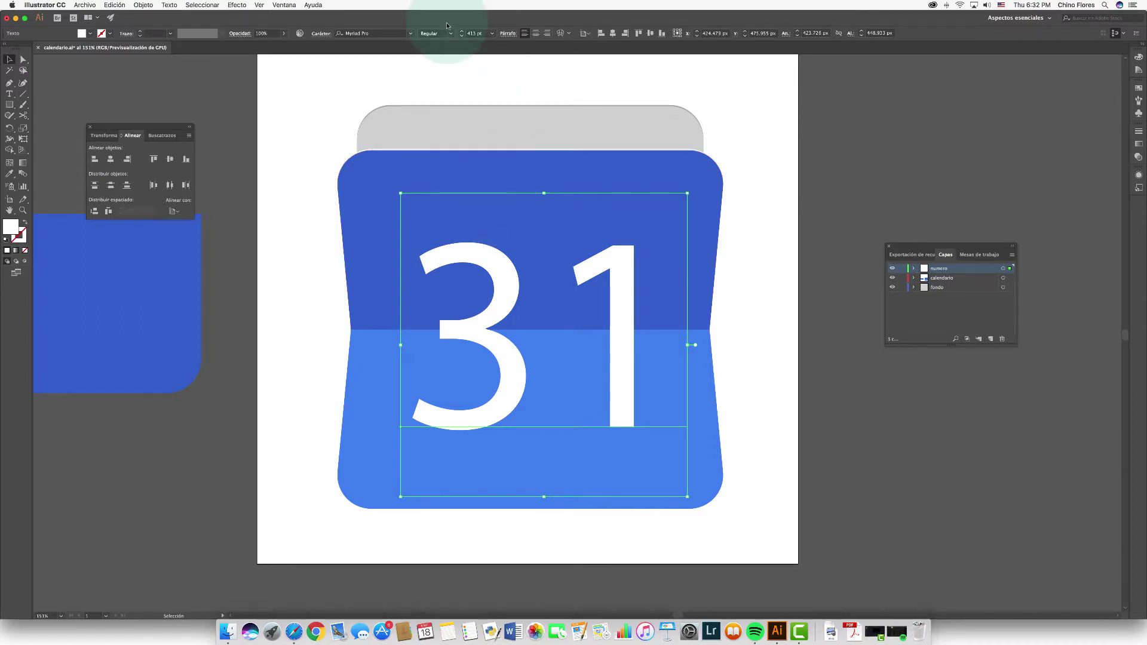
left_click(389, 34)
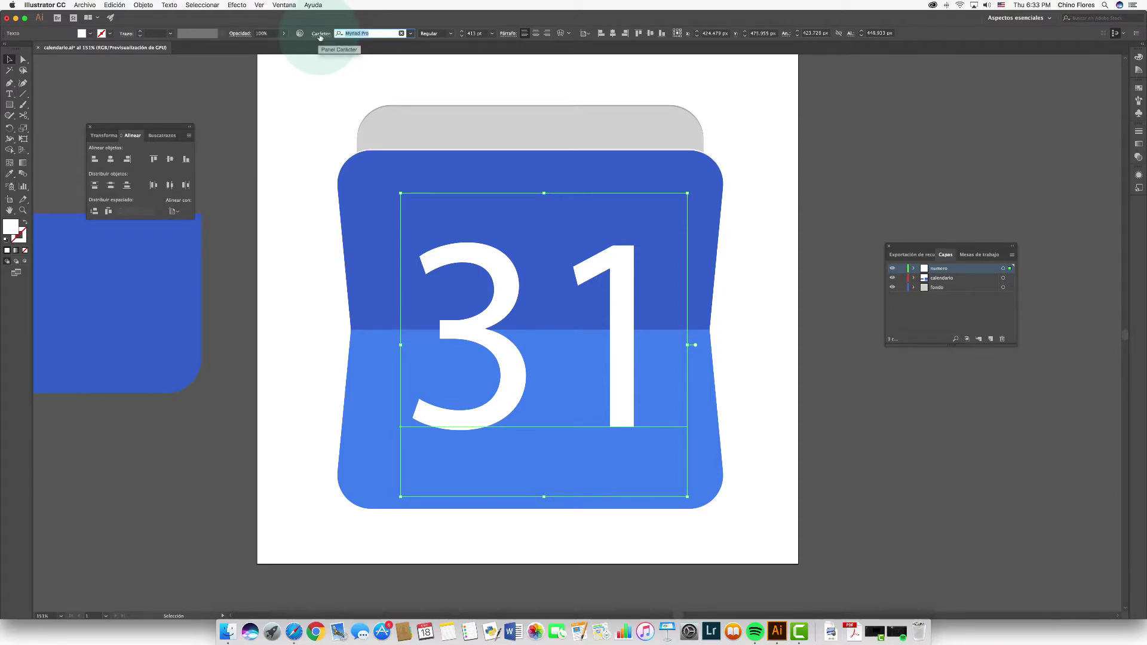
Tighten the 31's tracking to about -85 and deselect the text
left_click(320, 37)
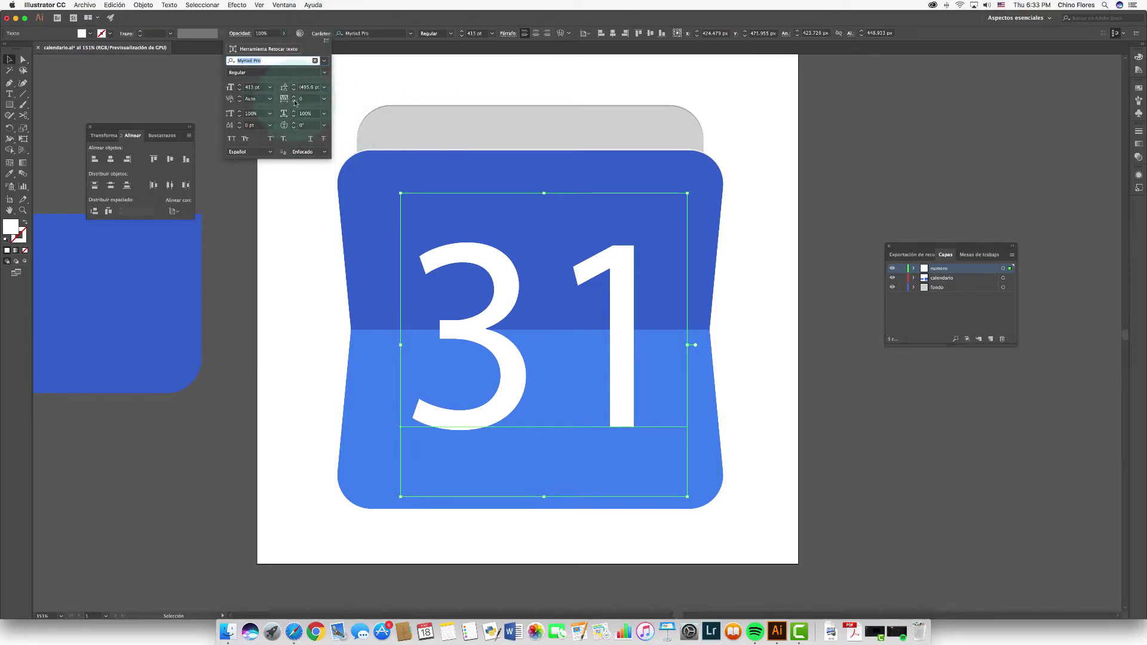
left_click(294, 102)
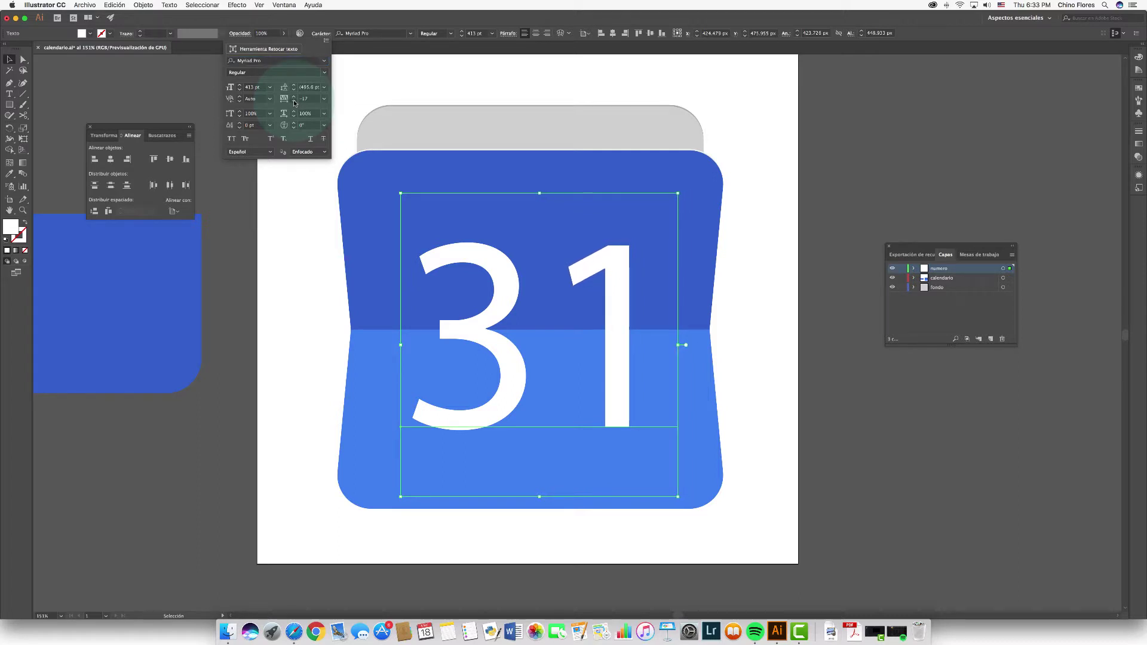
left_click_drag(294, 103, 295, 103)
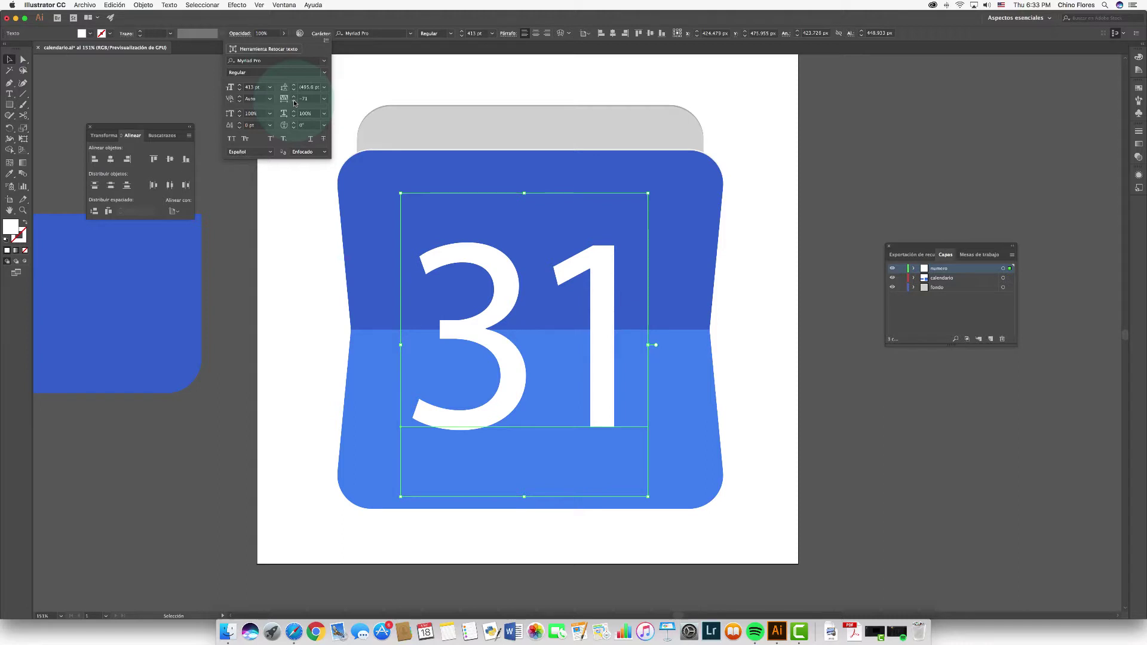
left_click_drag(295, 103, 294, 103)
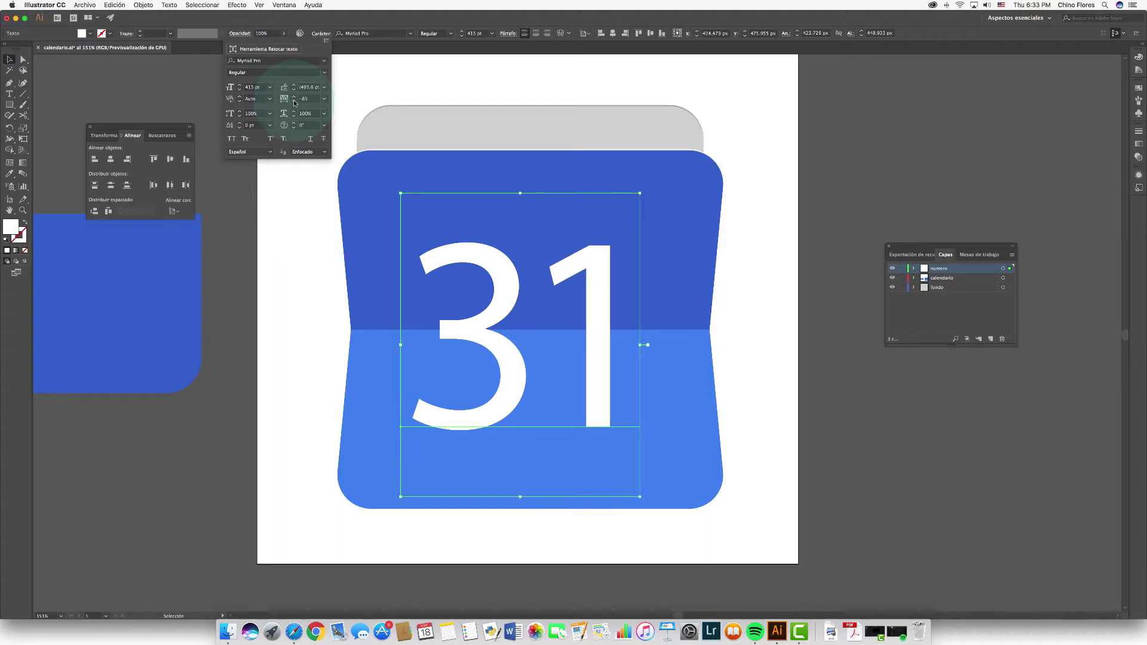
key("Escape")
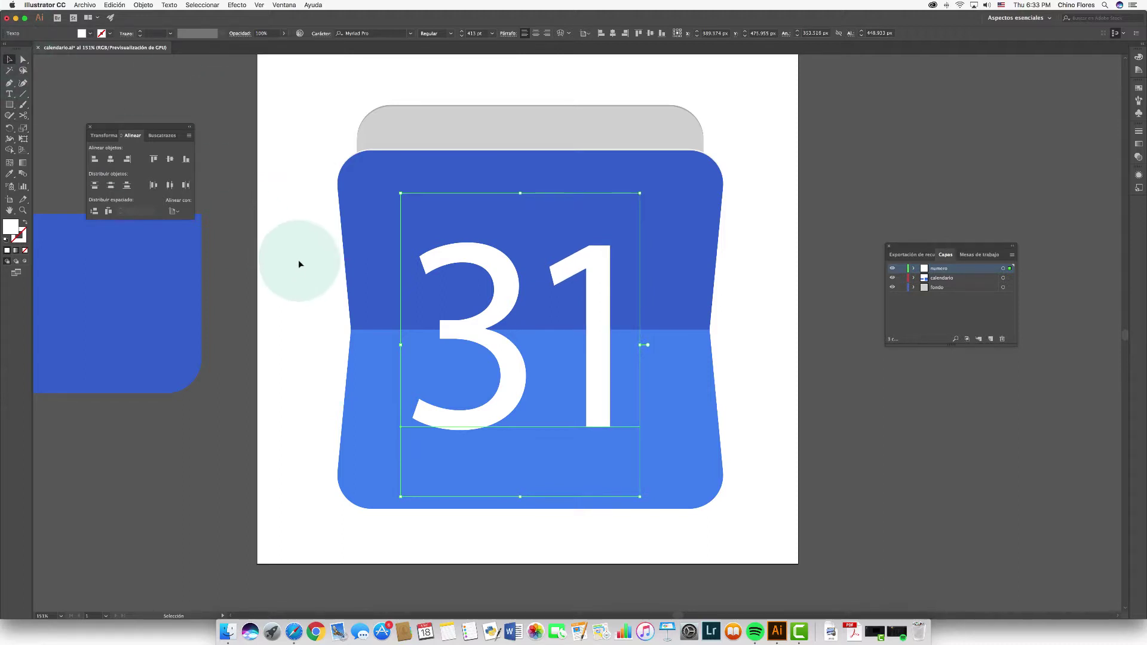
left_click(248, 224)
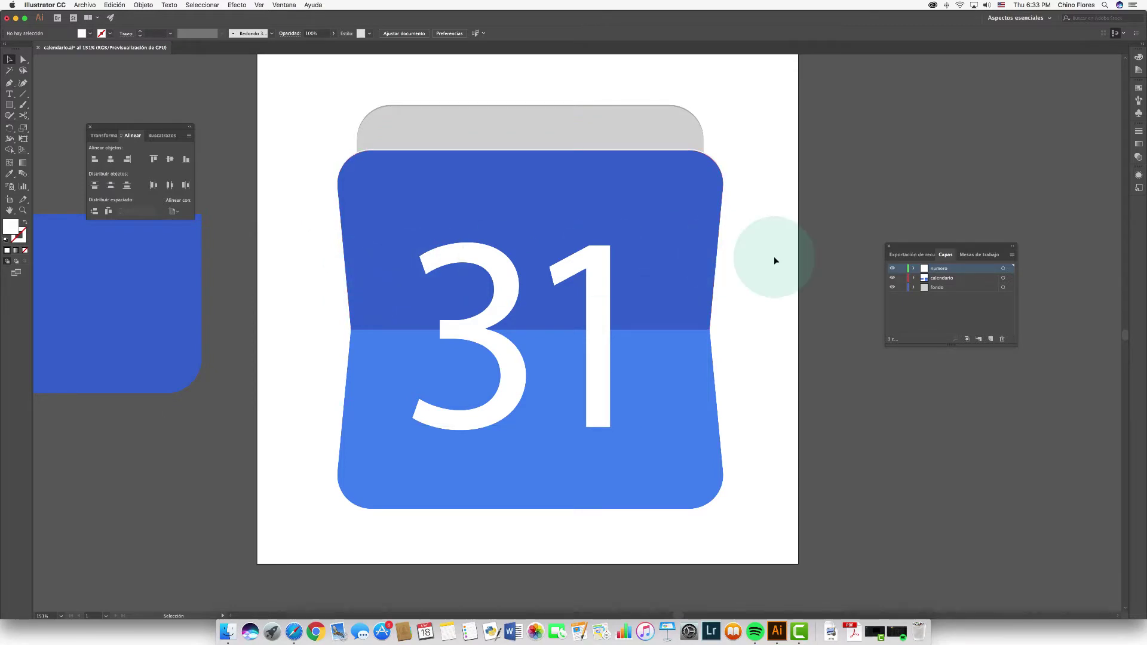
Create a new layer named 'linea'
left_click(991, 339)
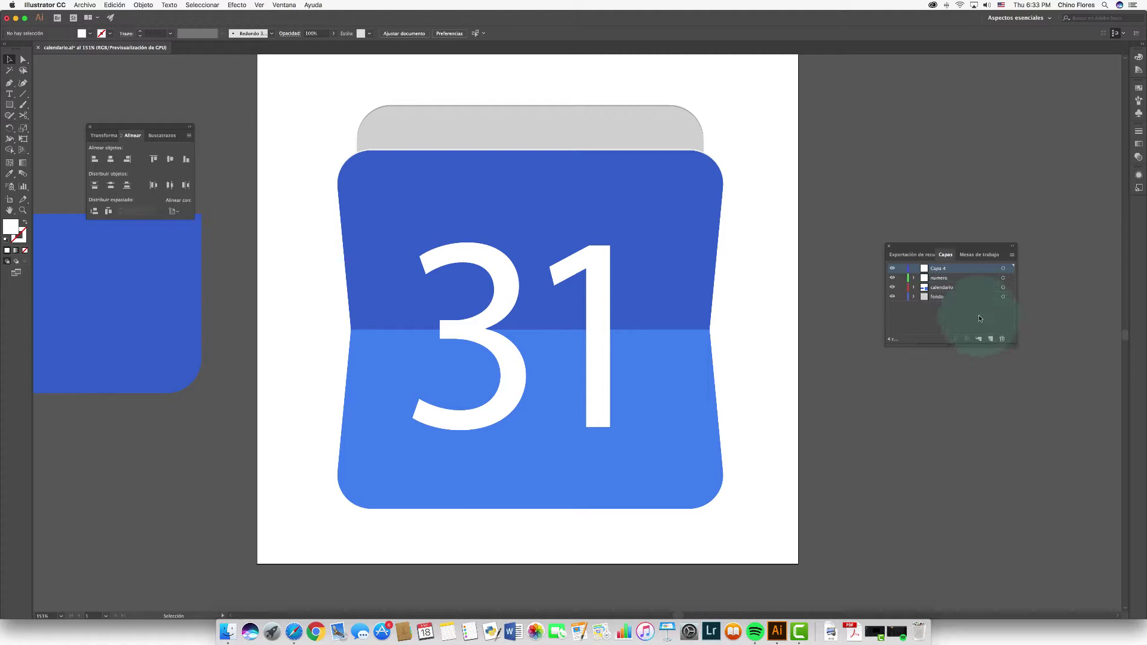
double_click(939, 268)
key("BackSpace")
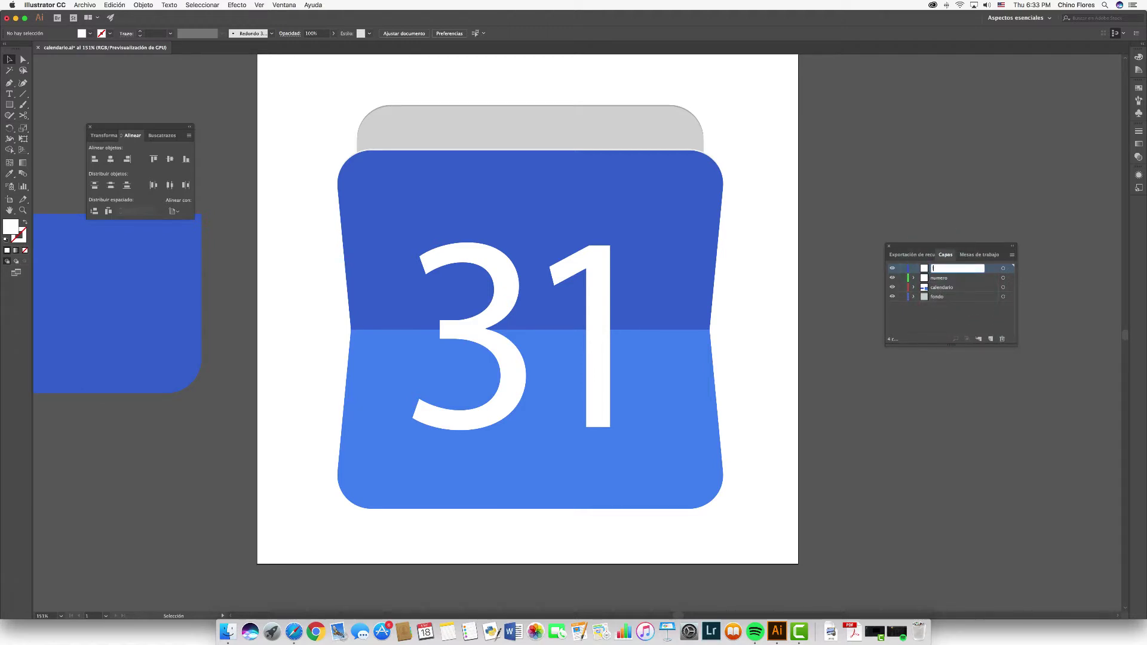
type("linea")
key("Return")
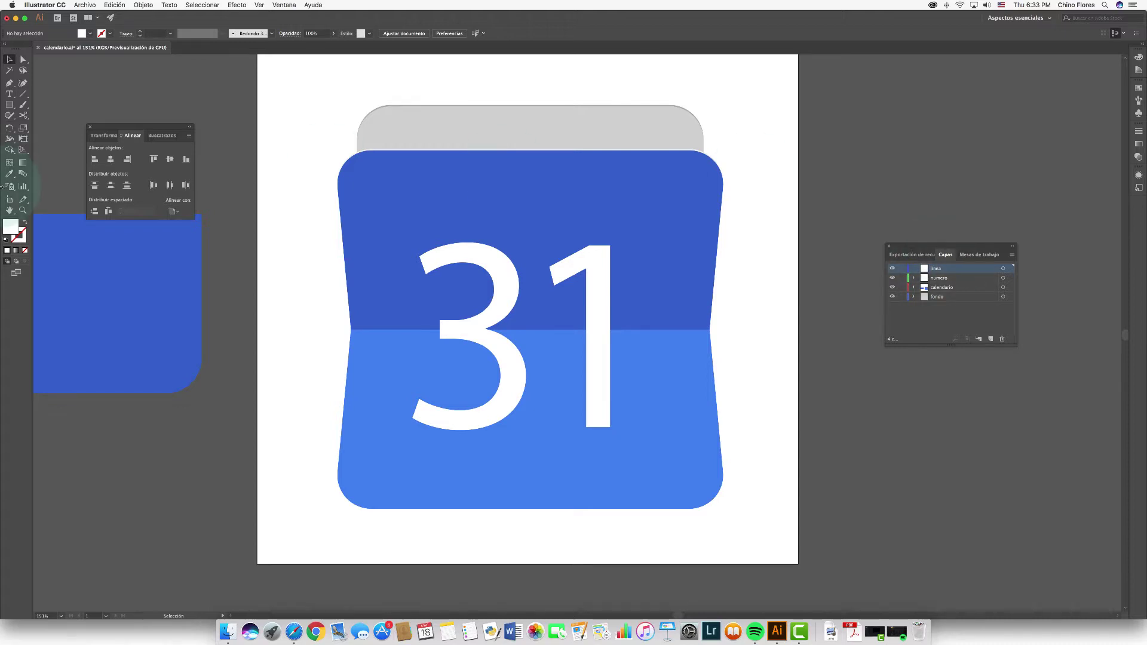
Draw a 530 px horizontal line at 0° with the Line Segment tool
left_click(24, 95)
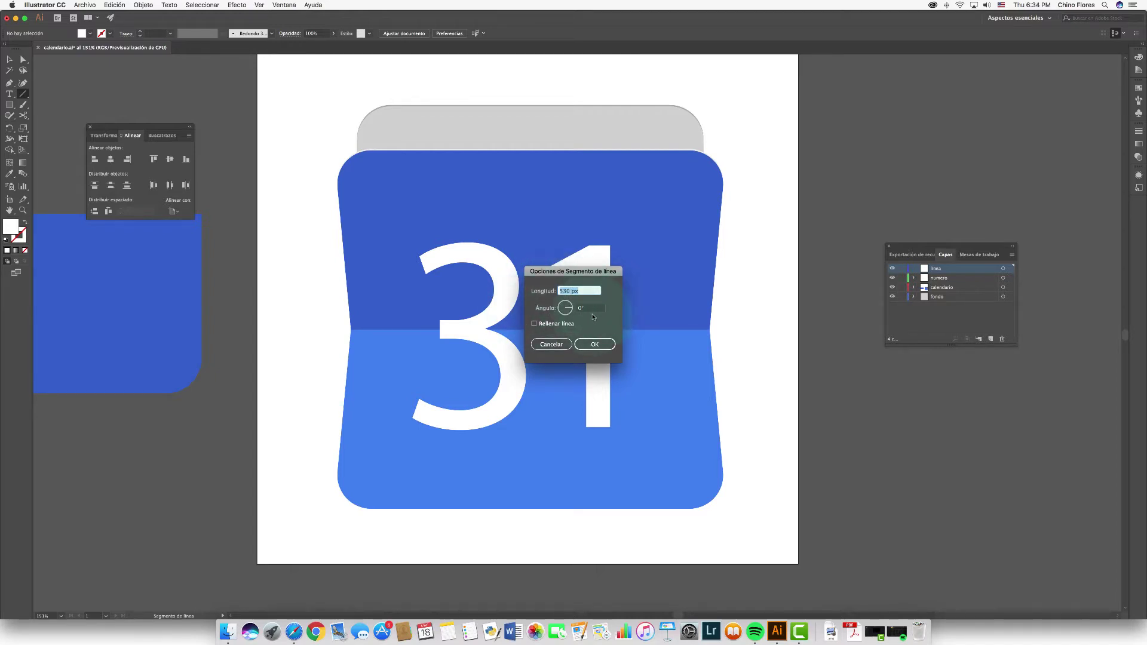
left_click(592, 345)
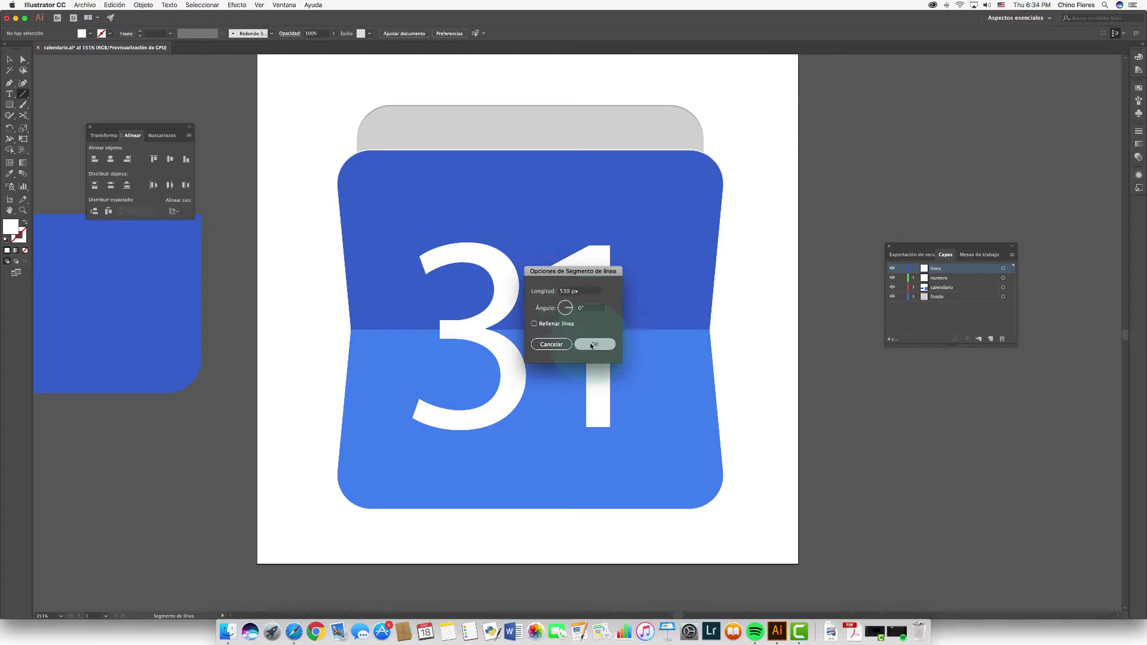
scroll(162, 98, "up", 2)
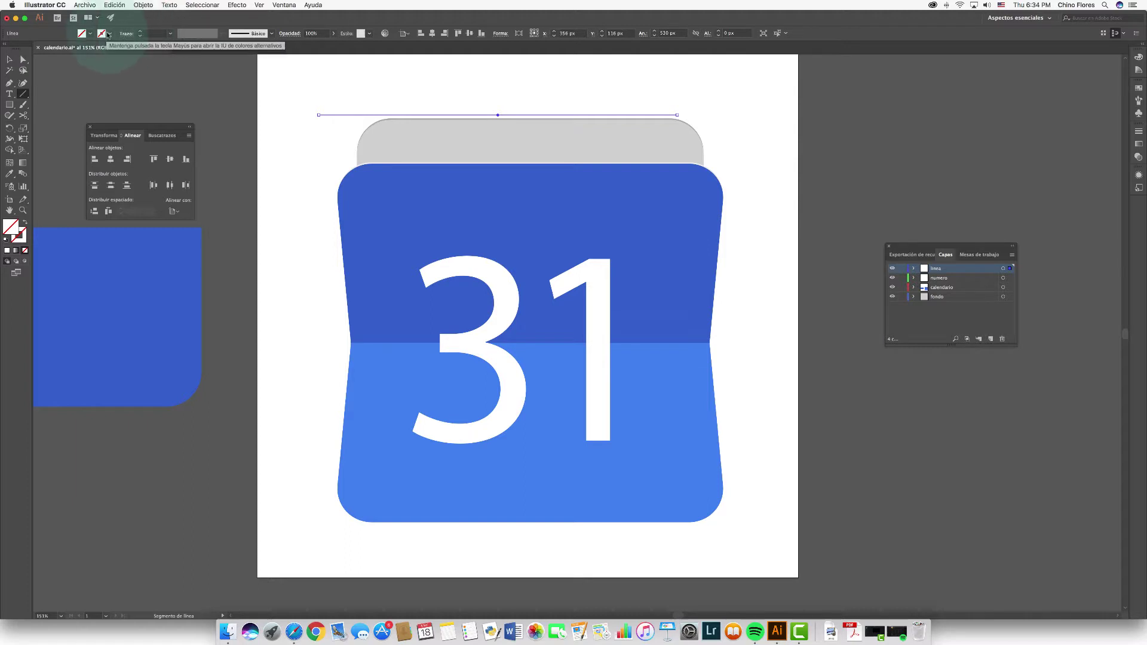
Give the line a black 3 pt stroke
left_click(102, 33)
left_click(34, 50)
left_click(139, 36)
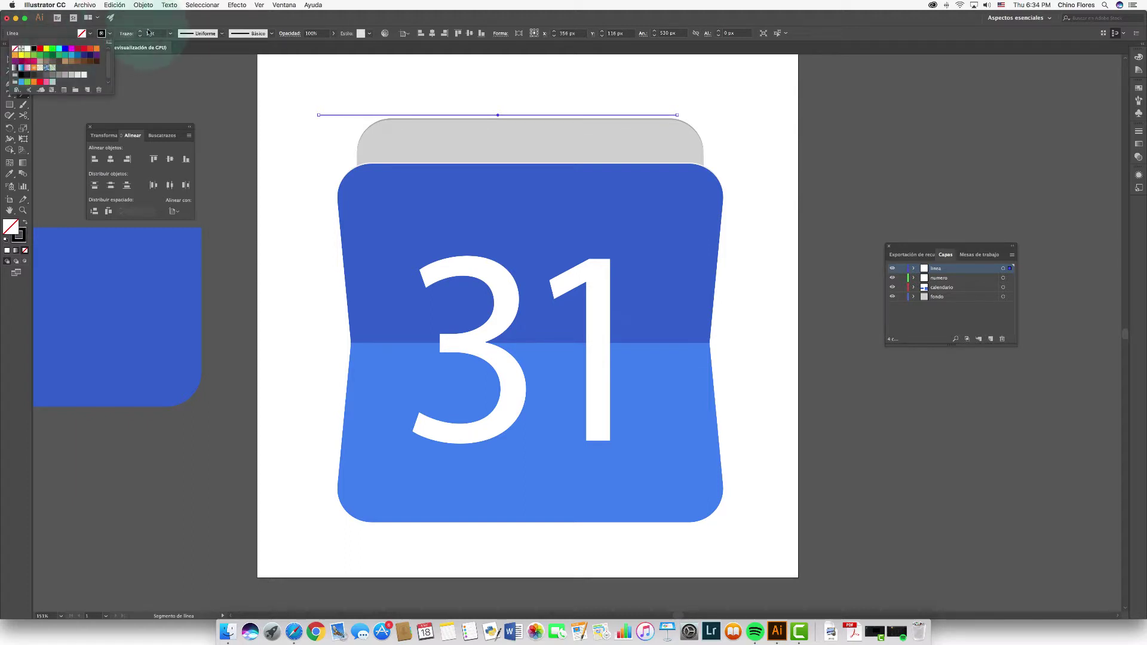
left_click(140, 32)
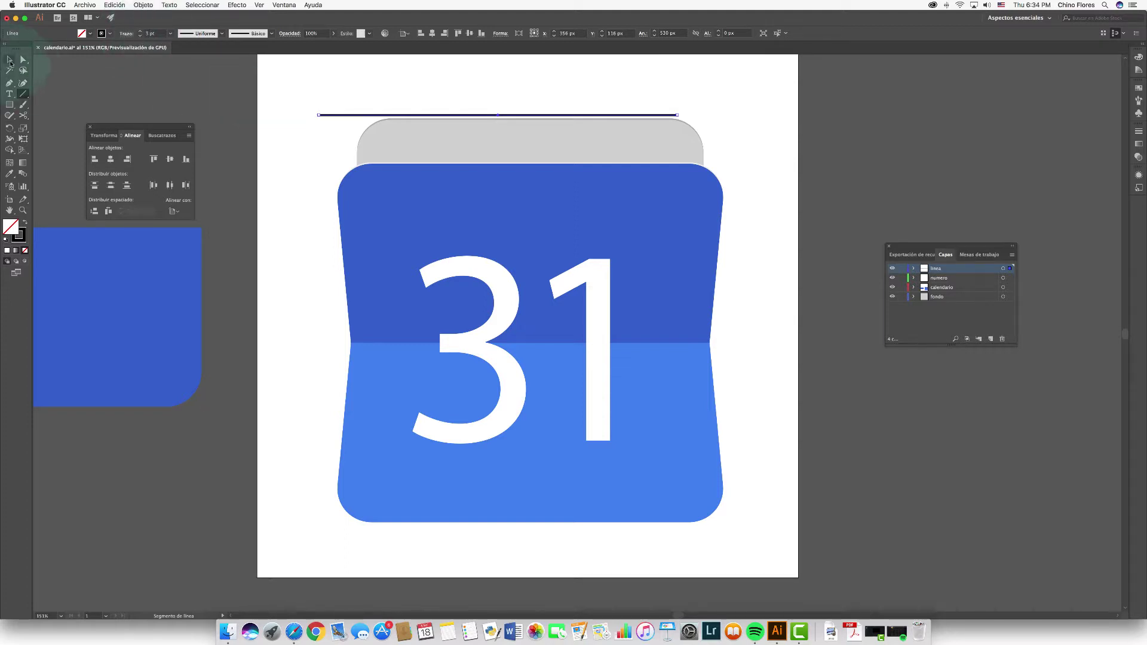
Move the line onto the booklet's fold and lower its opacity
left_click(9, 60)
mouse_move(430, 114)
left_mouse_down()
mouse_move(474, 373)
mouse_move(457, 347)
left_mouse_up()
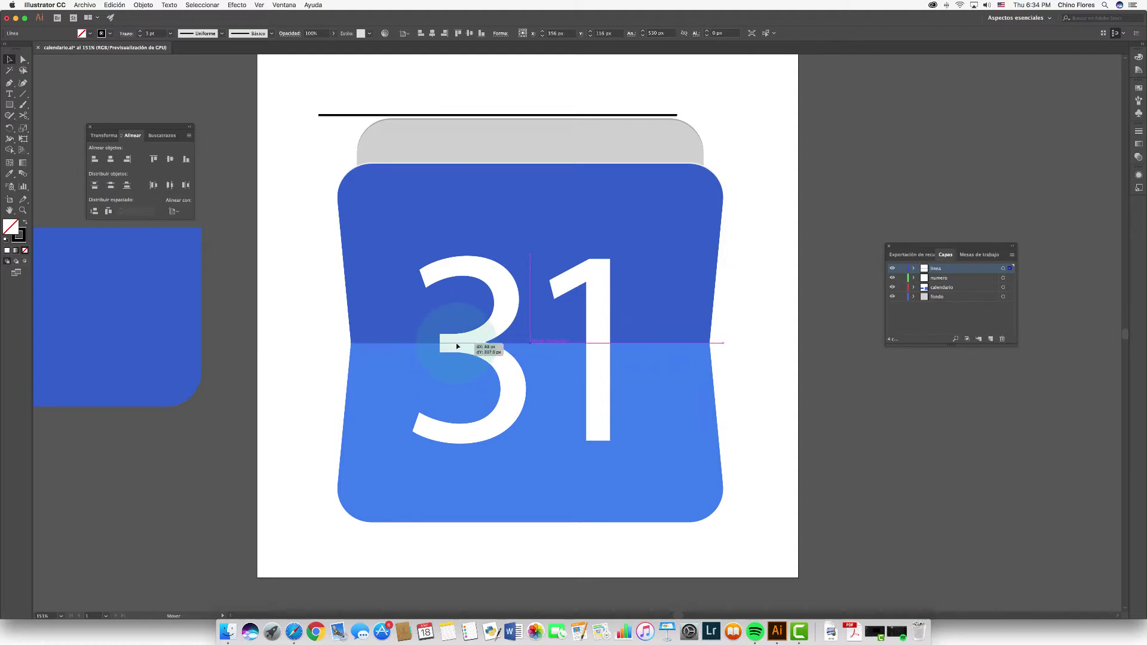
left_click_drag(457, 347, 457, 347)
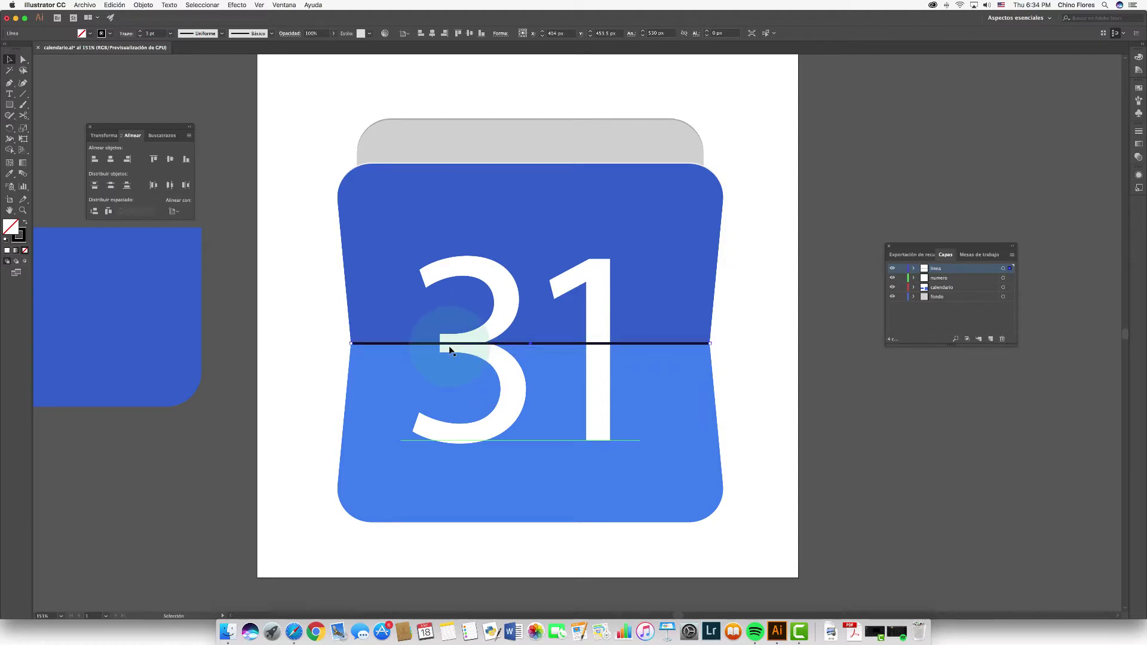
left_click(334, 34)
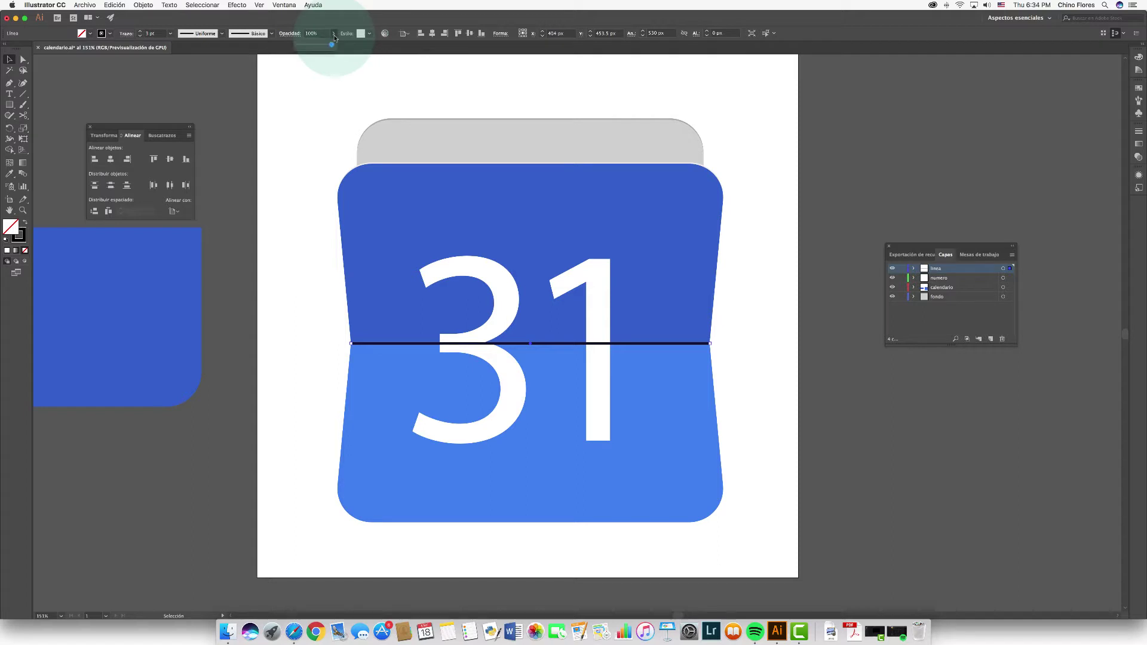
left_click_drag(332, 44, 301, 46)
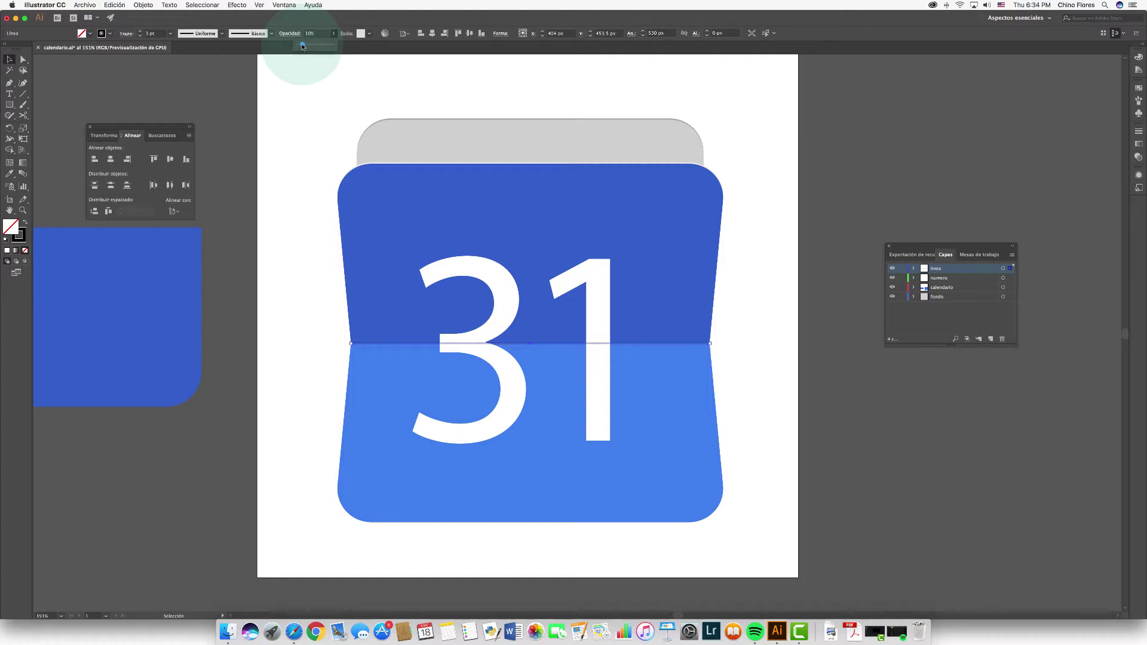
left_click(279, 191)
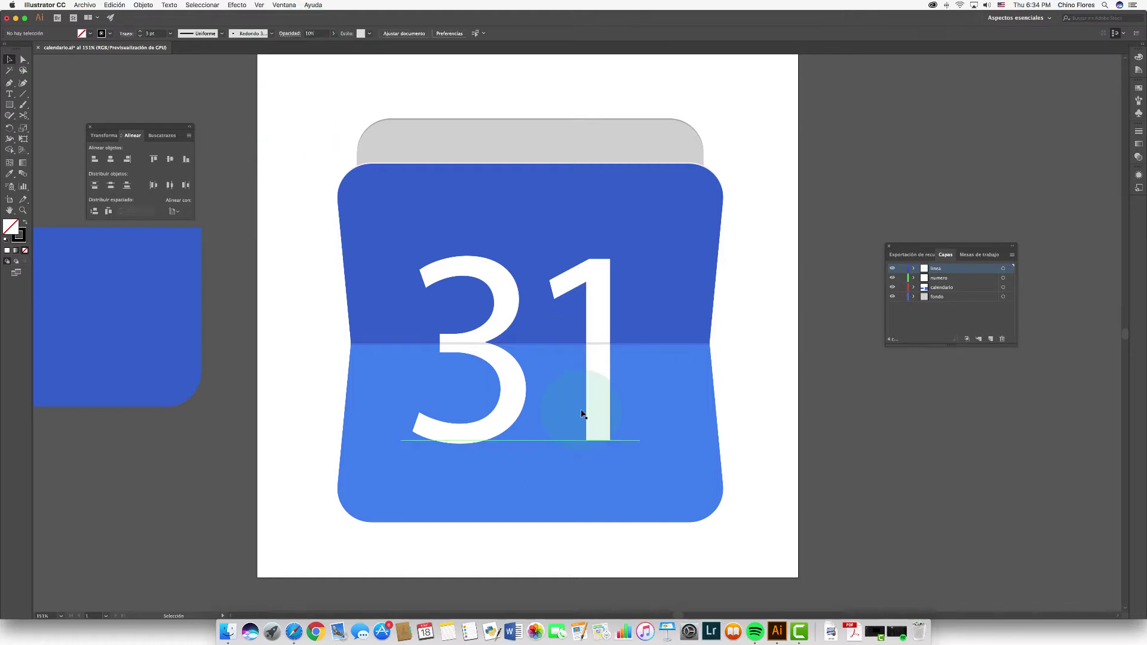
left_click(576, 343)
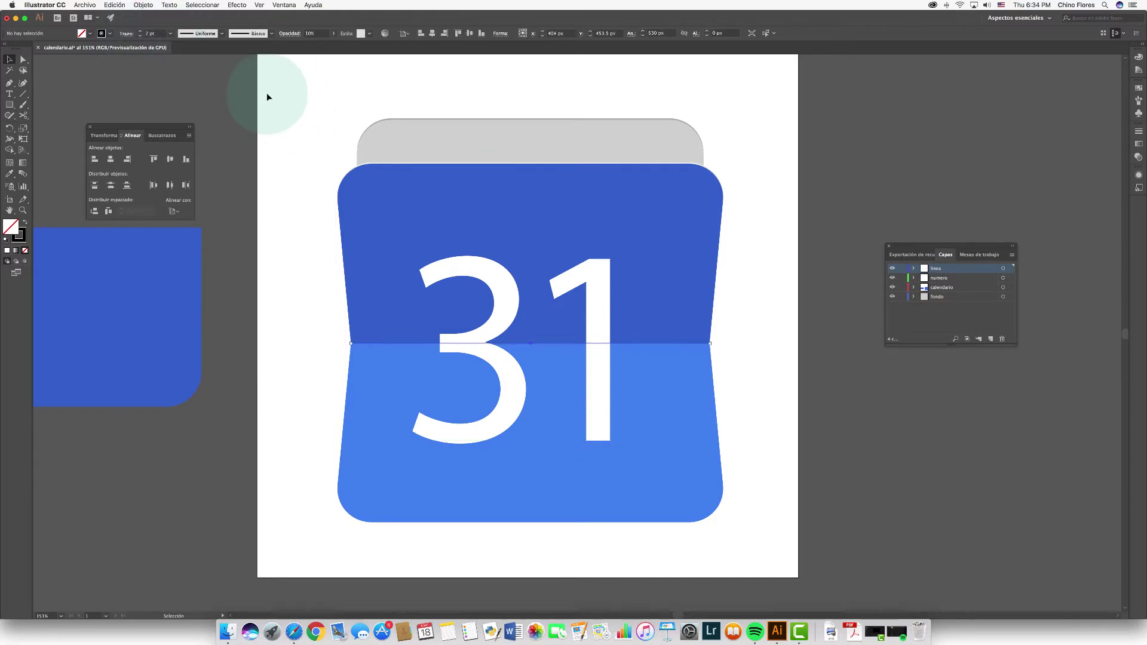
left_click(279, 104)
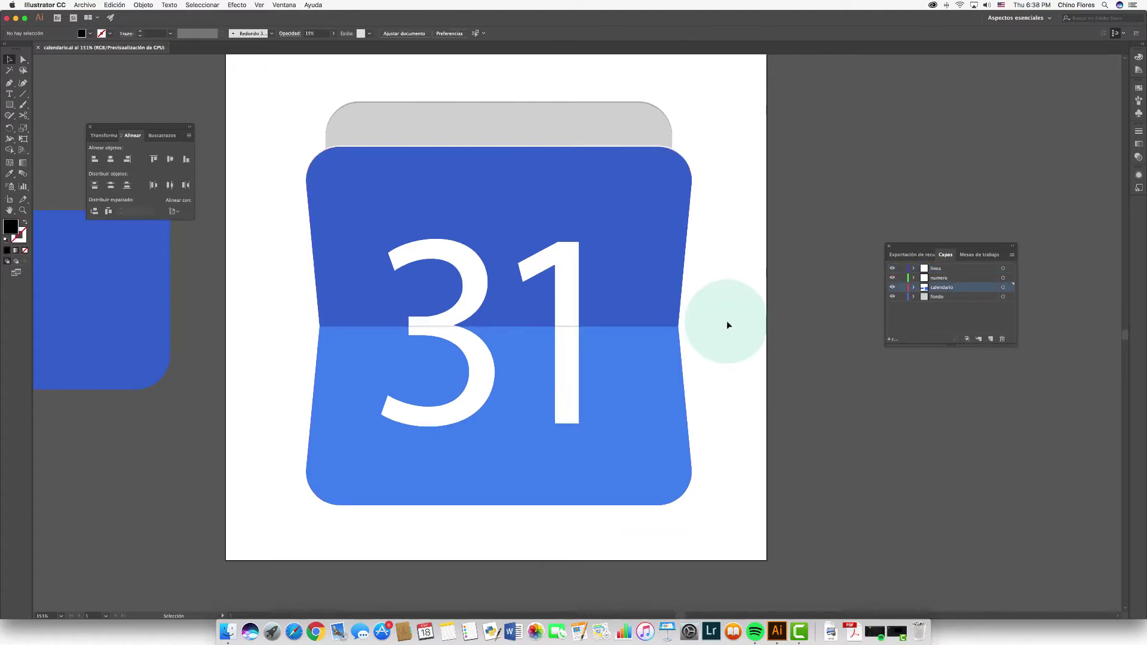
Nudge the 31 text and return it to its original position
left_click(570, 204)
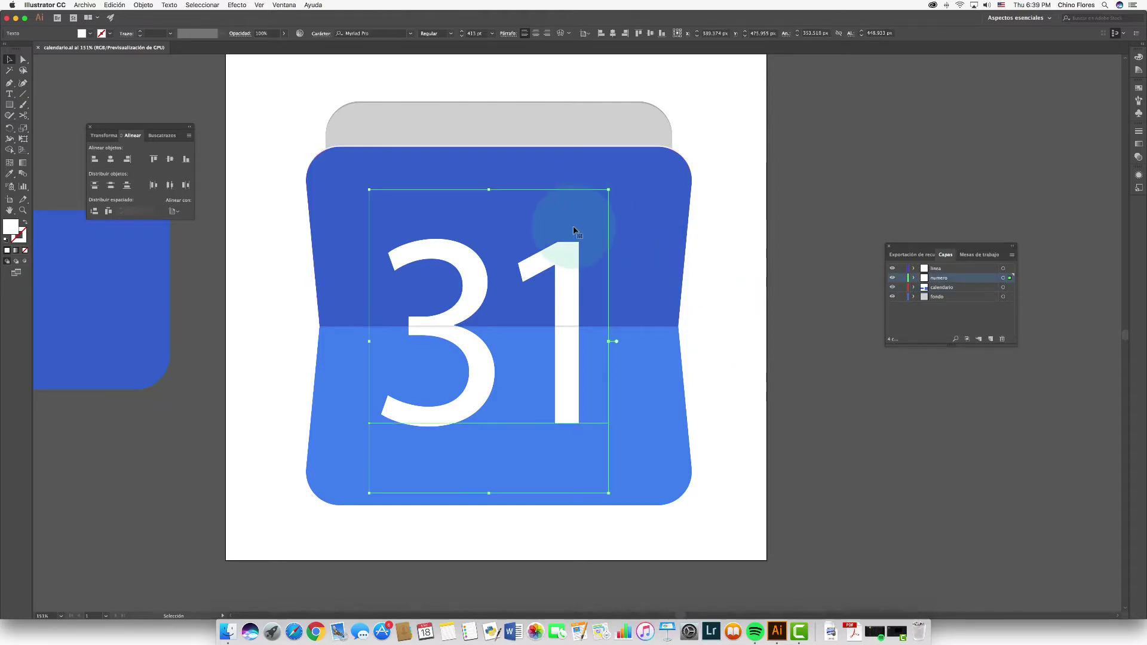
left_click_drag(568, 279, 565, 278)
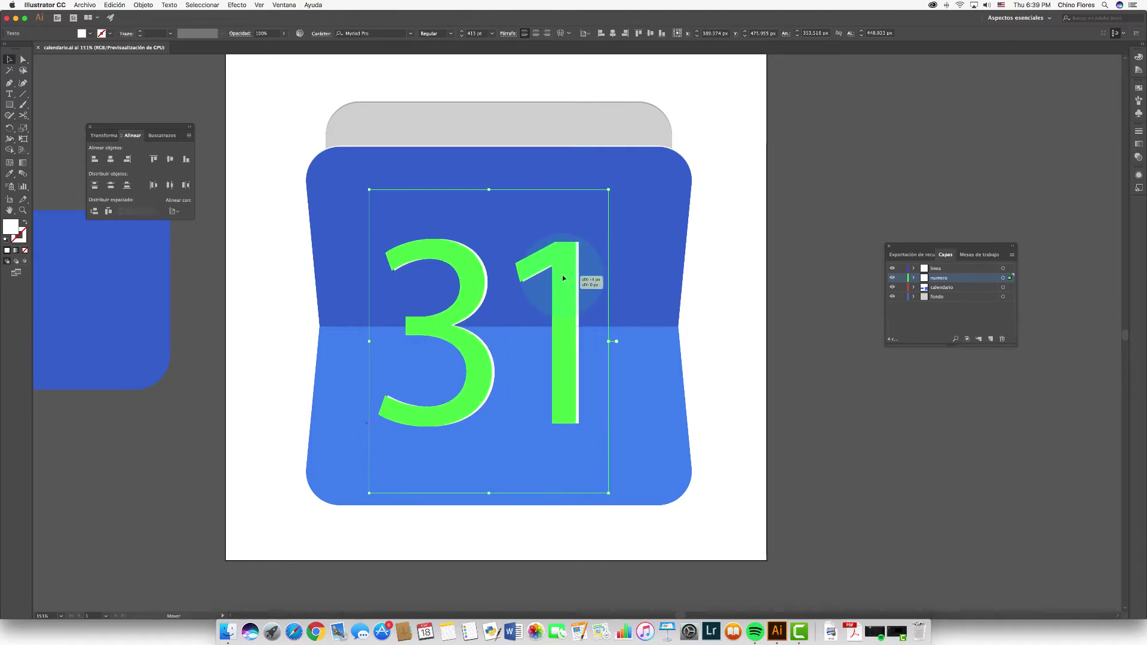
left_click_drag(565, 278, 565, 275)
left_click(751, 272)
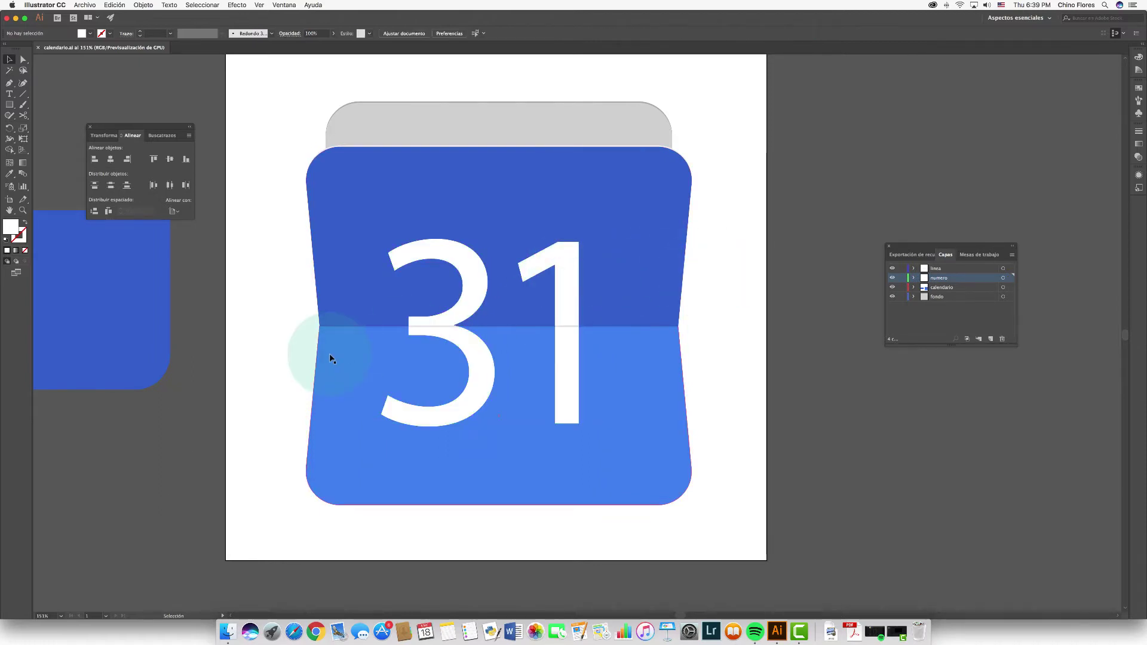
Copy the upper dark-blue half and paste it in front
left_click(622, 225)
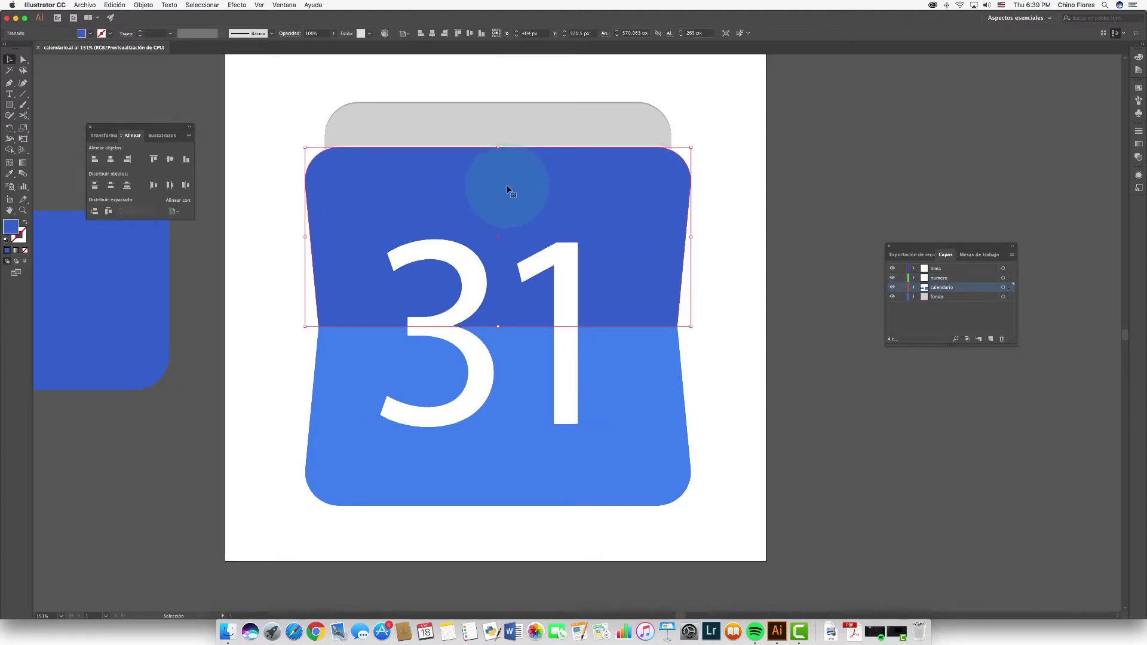
left_click(114, 5)
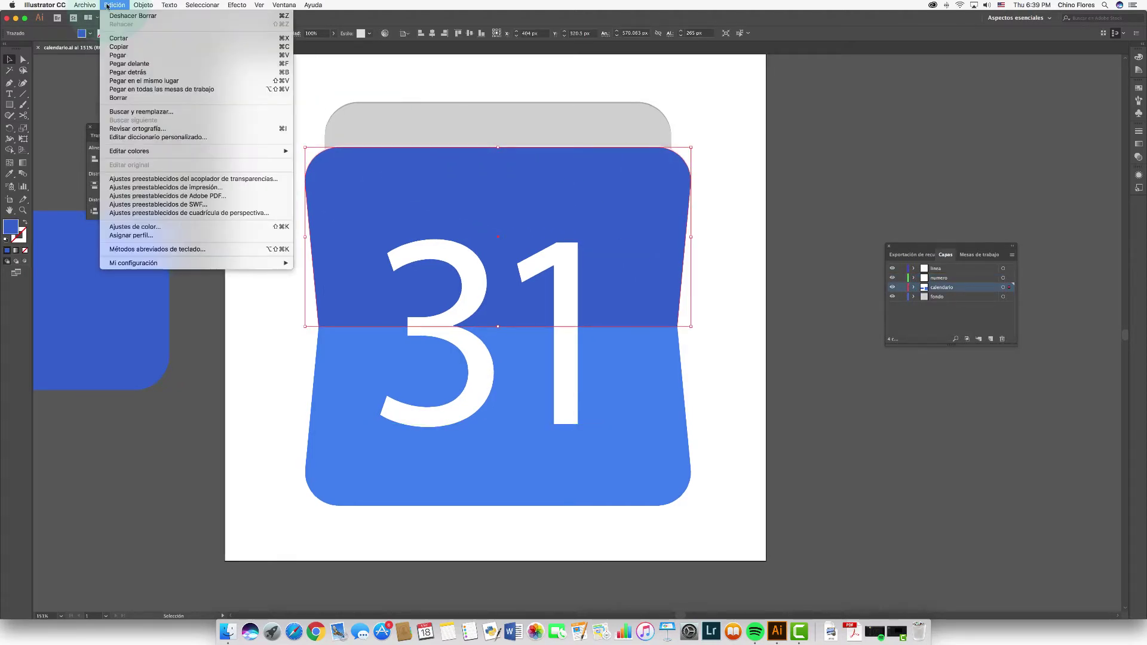
left_click(117, 46)
left_click(114, 5)
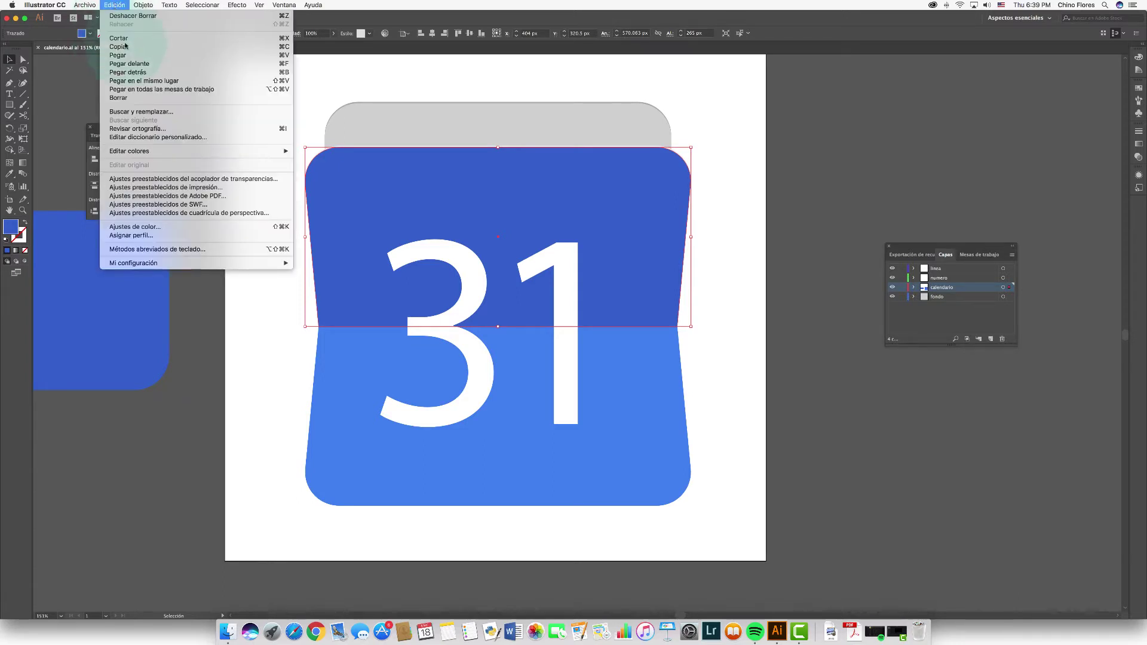
left_click(138, 64)
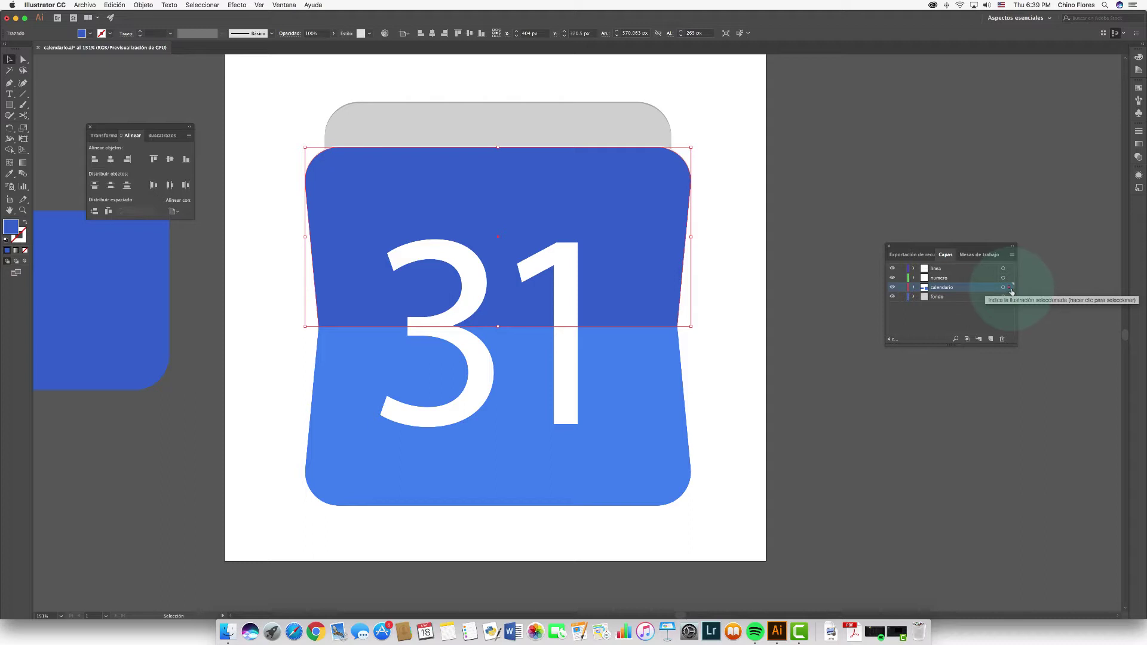
Move the top-half copy into the numero layer and make it black at about 21% opacity
left_click(1010, 291)
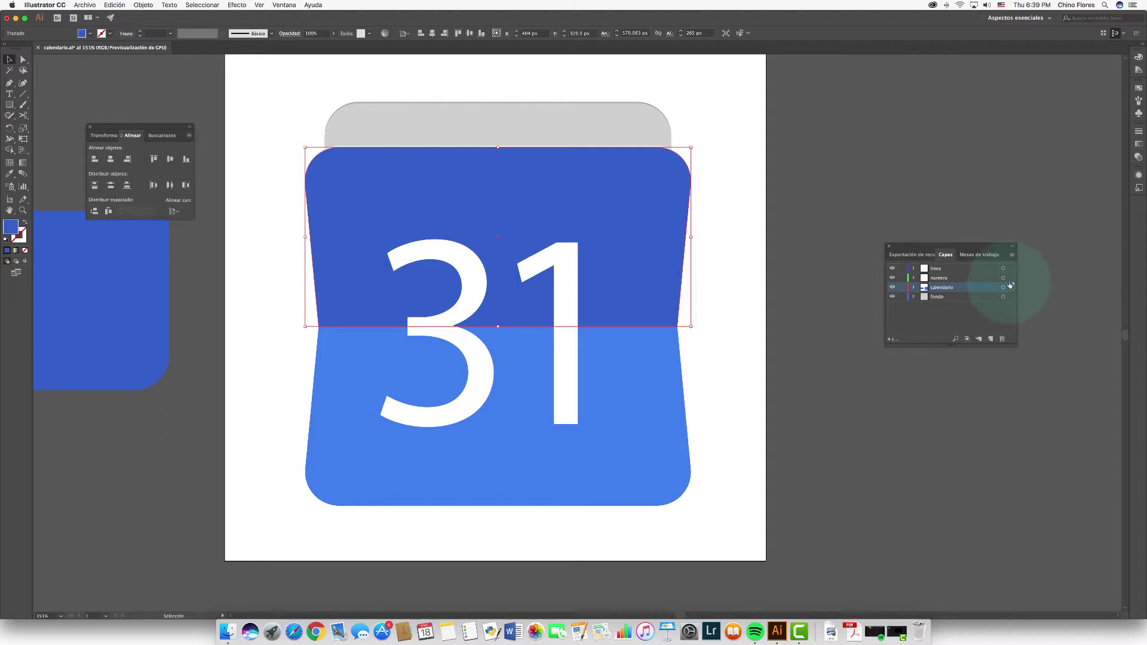
left_click_drag(1010, 281, 1010, 279)
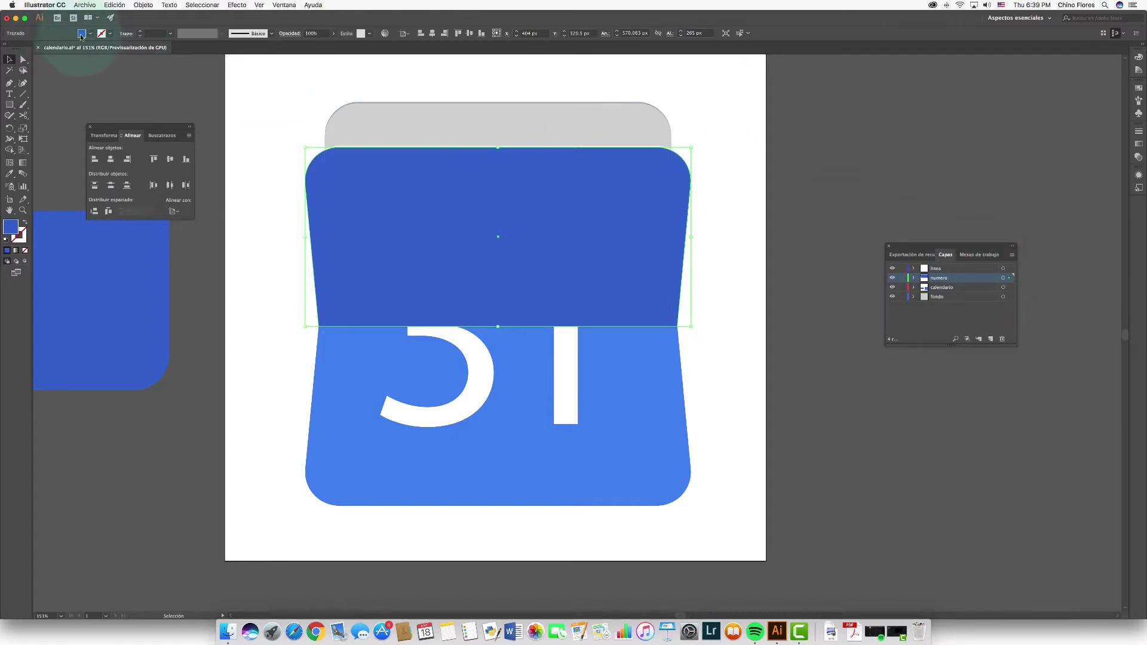
left_click(81, 35)
left_click(25, 49)
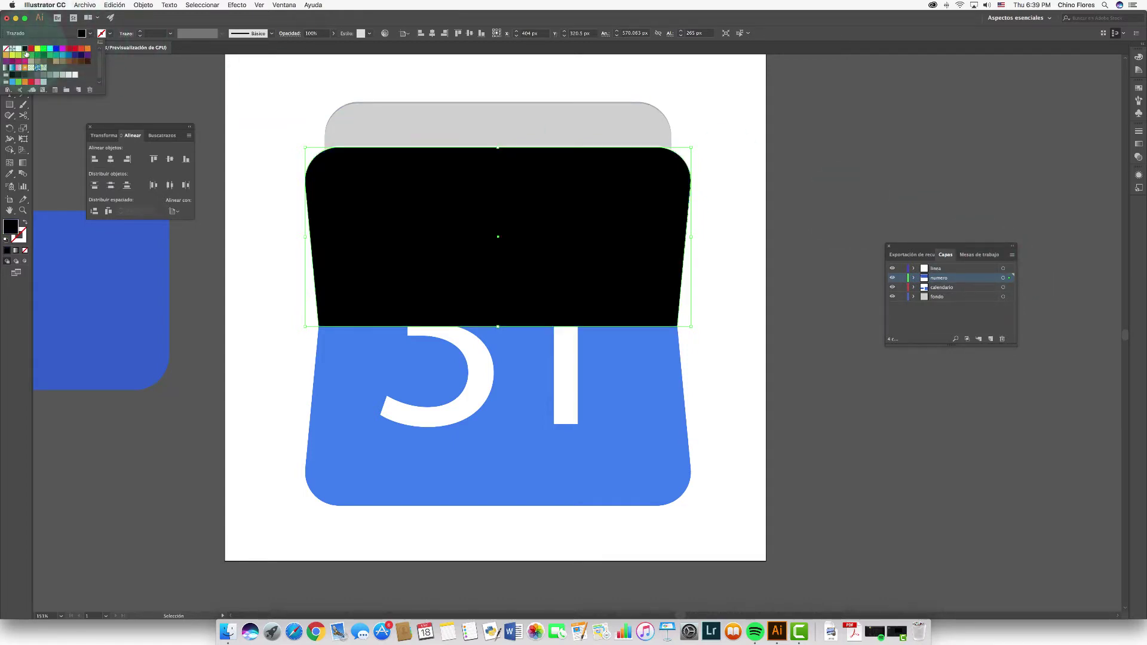
left_click(333, 33)
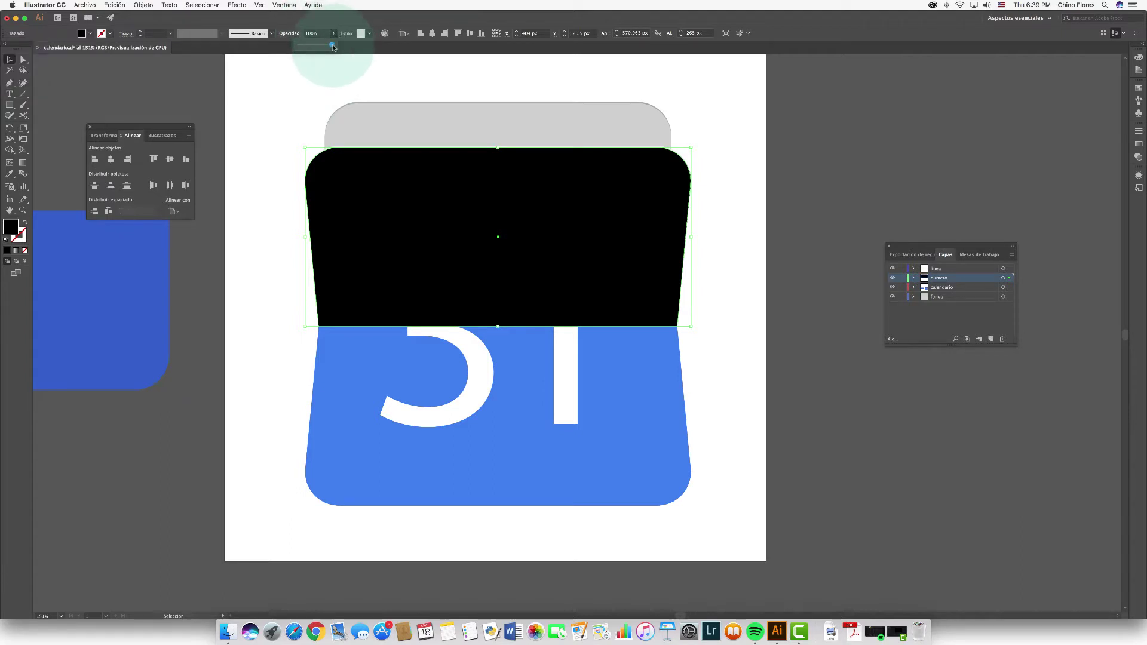
left_click_drag(331, 47, 305, 46)
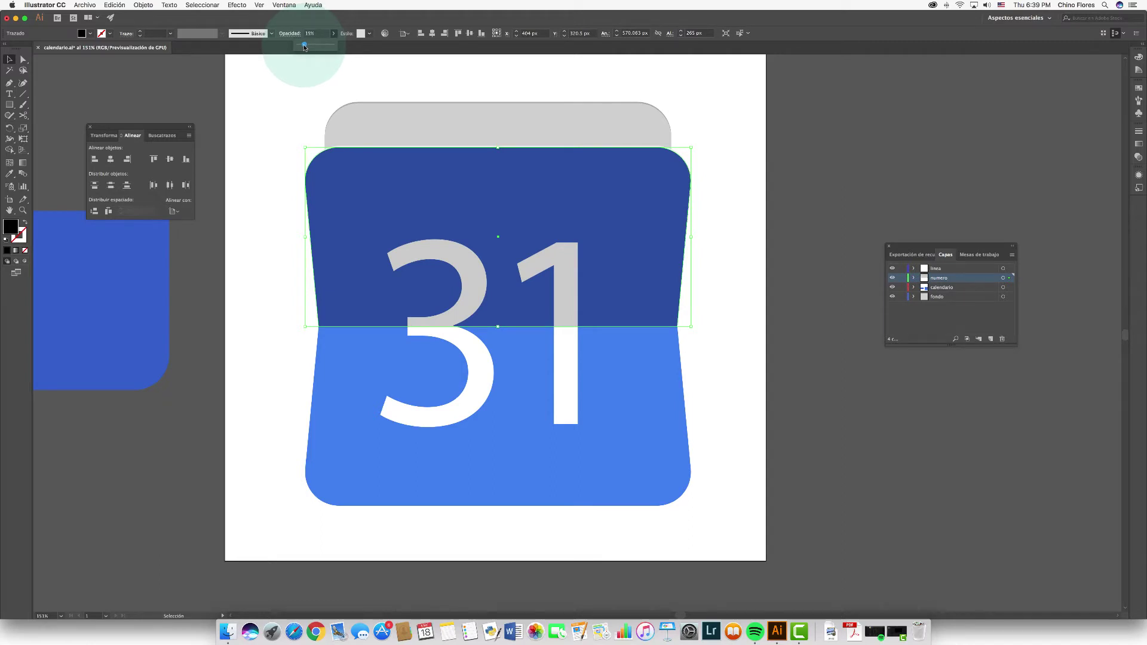
left_click_drag(305, 46, 305, 47)
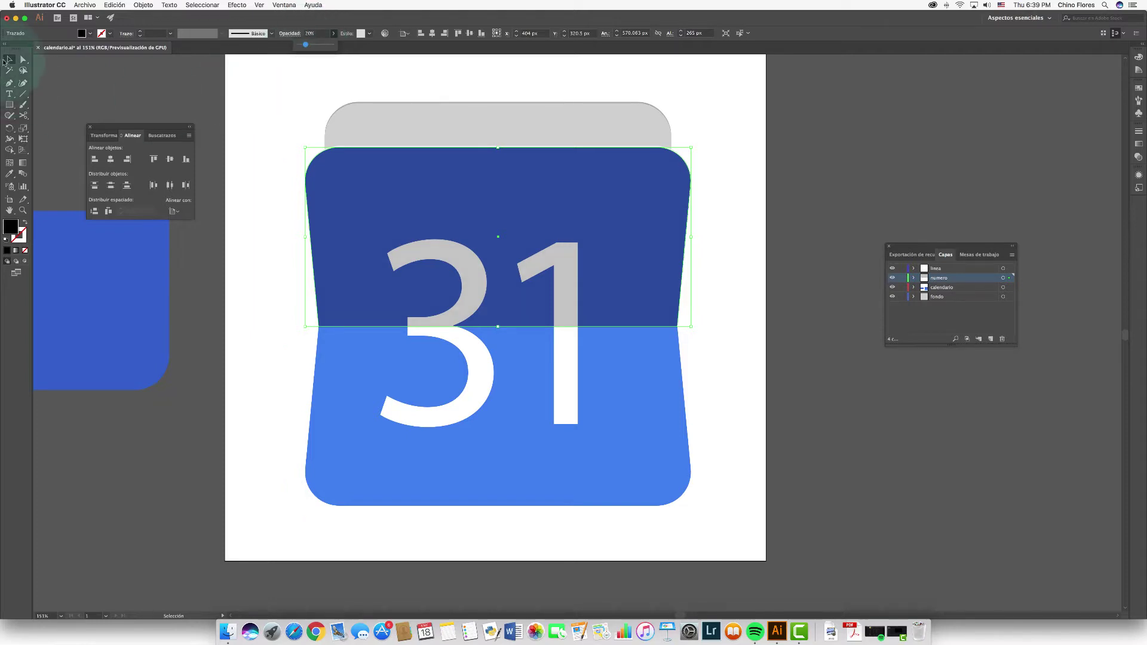
left_click(260, 114)
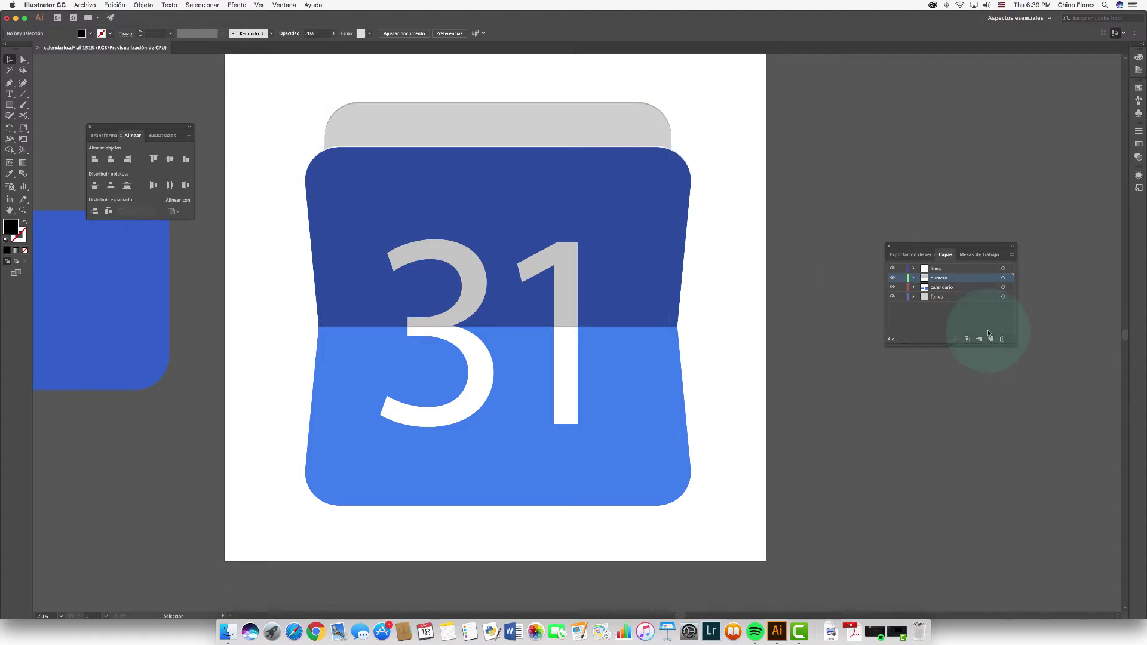
Paste a copy of the lower blue panel in place and move it into the numero layer
left_click(626, 378)
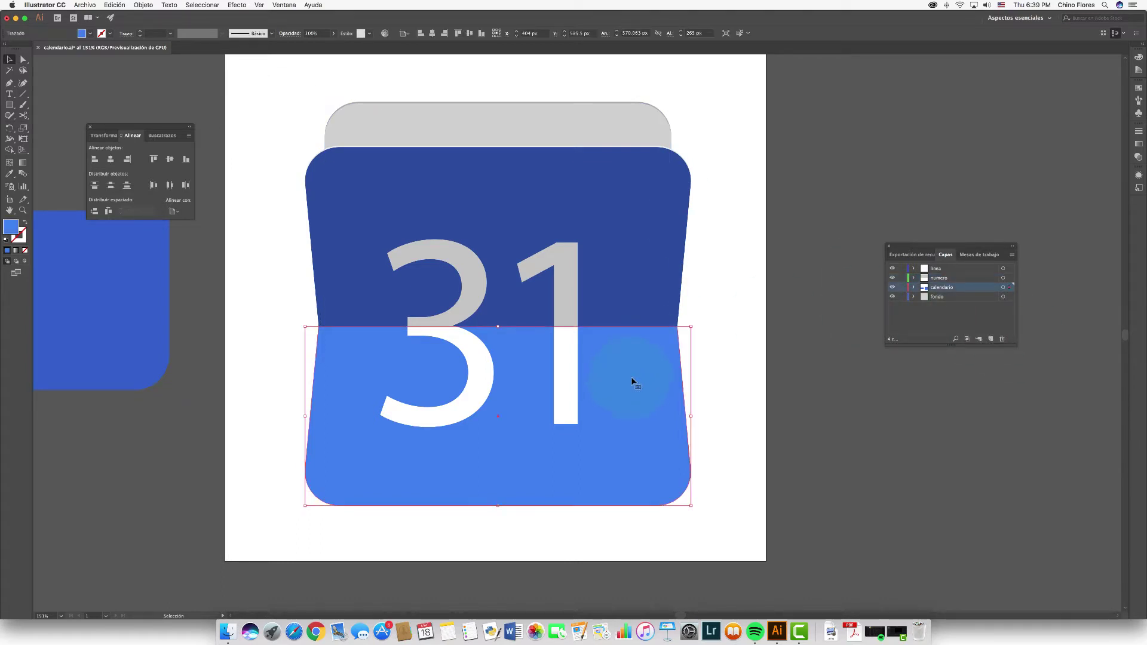
left_click(114, 5)
left_click(114, 4)
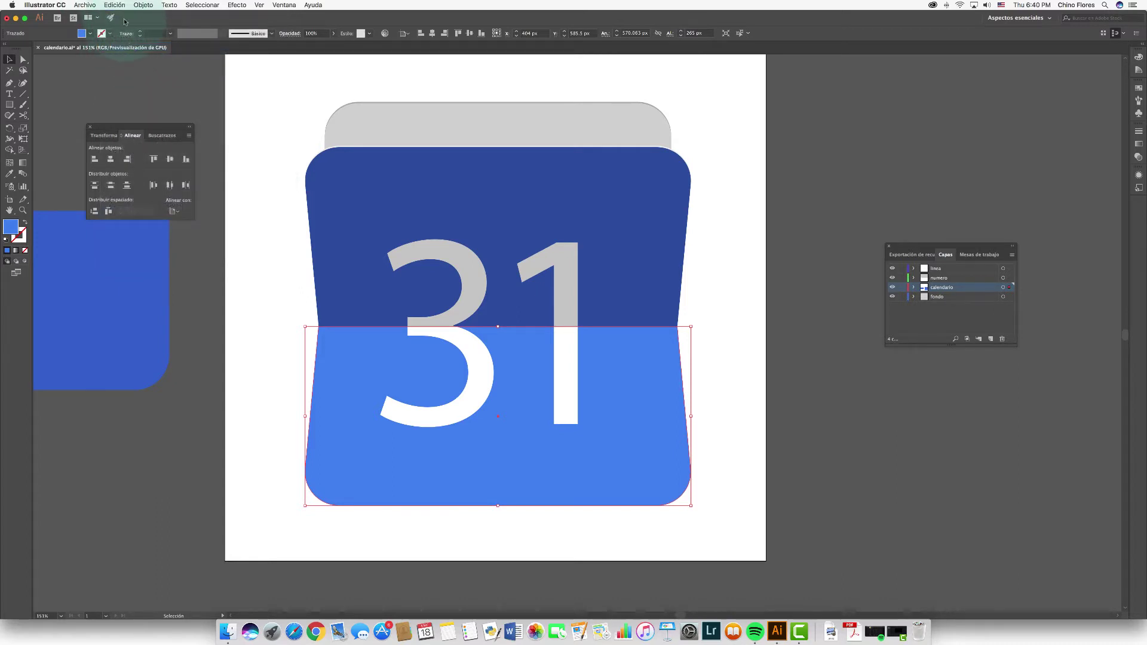
left_click(128, 54)
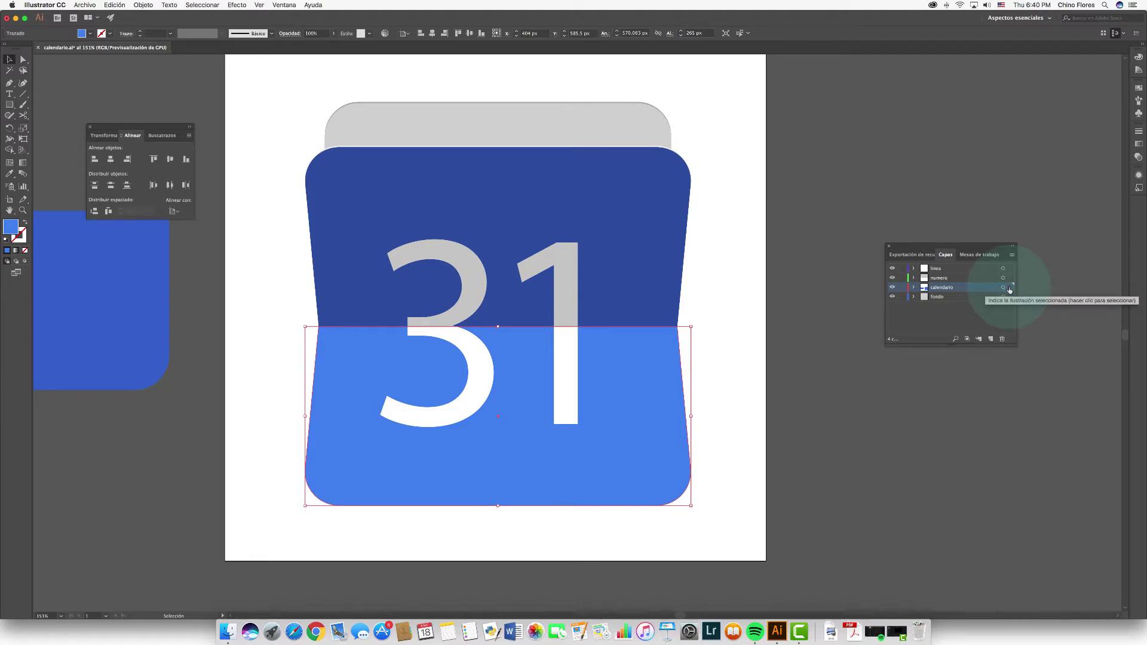
left_click_drag(1010, 282, 1010, 279)
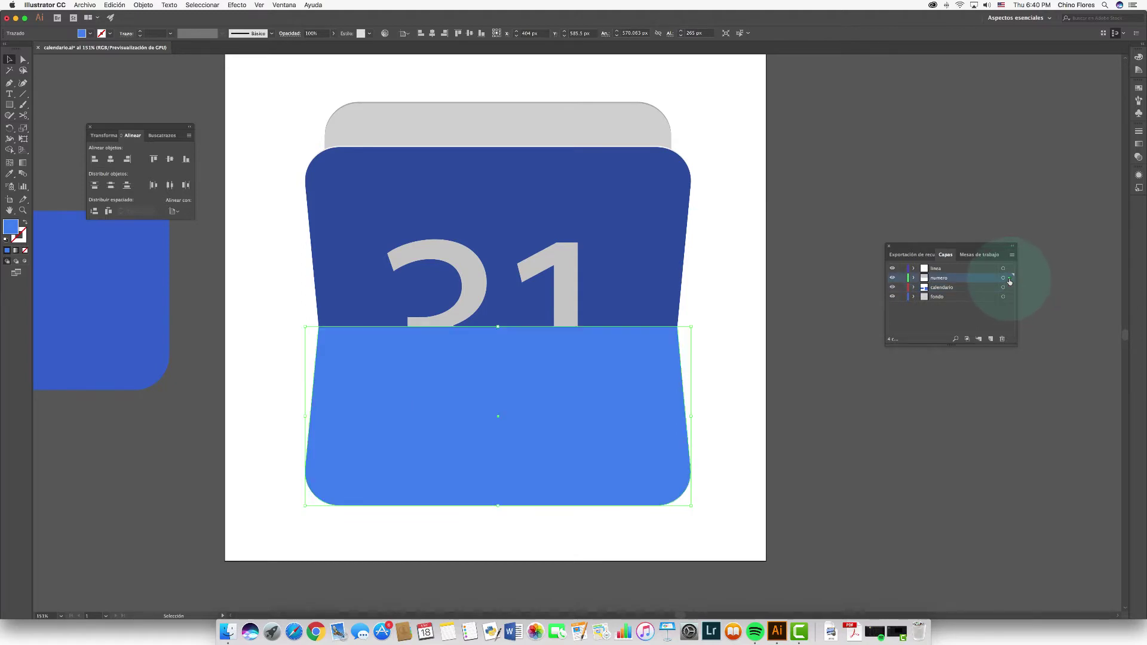
Fill the panel copy black at about 22% opacity
left_click(90, 35)
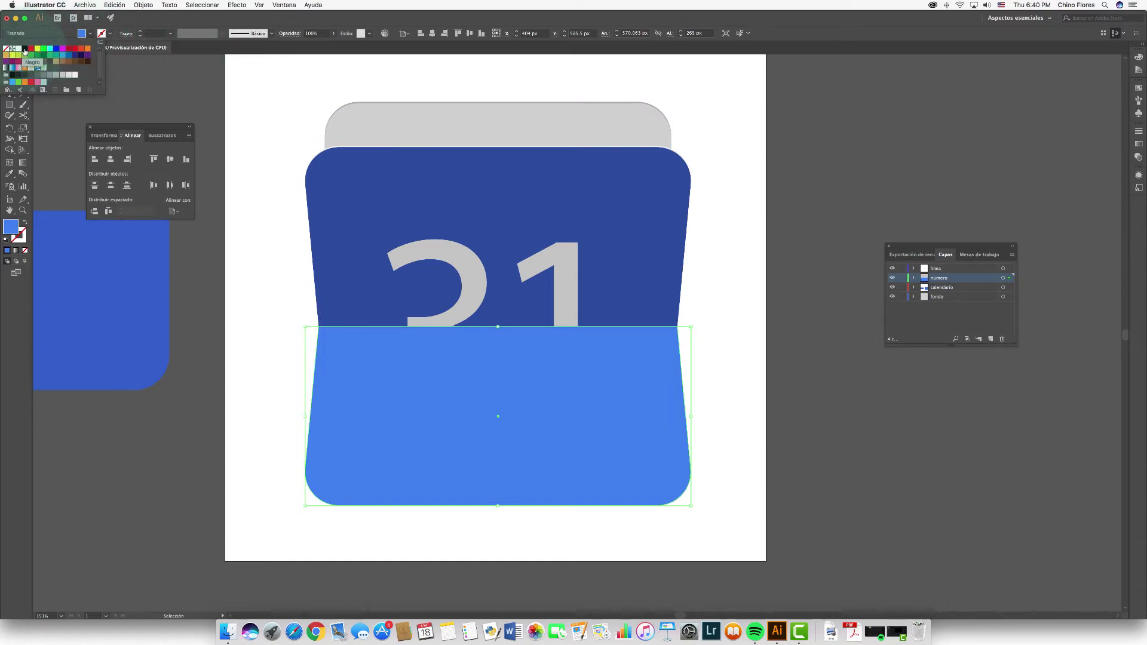
left_click(24, 50)
left_click(334, 34)
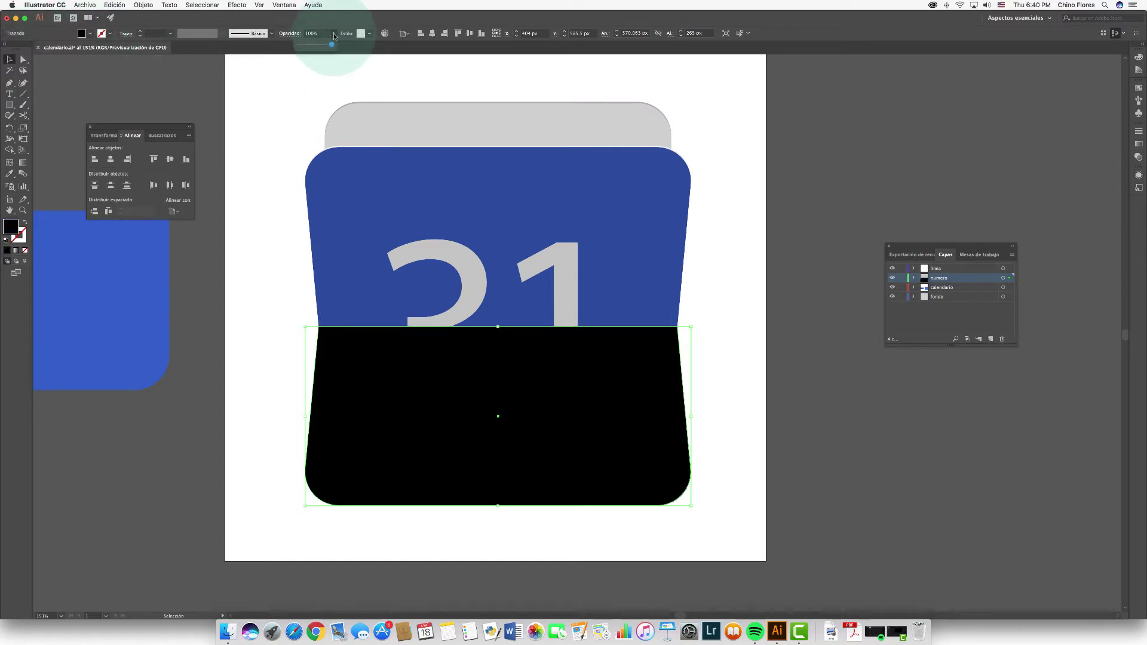
left_click_drag(333, 45, 306, 46)
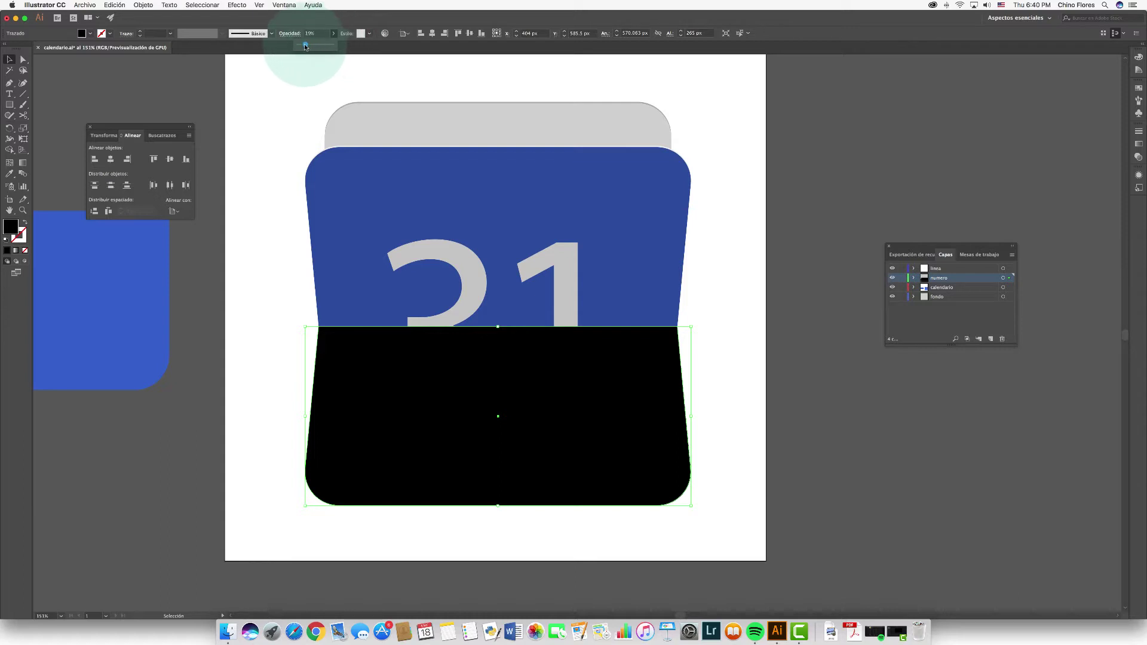
left_click(302, 157)
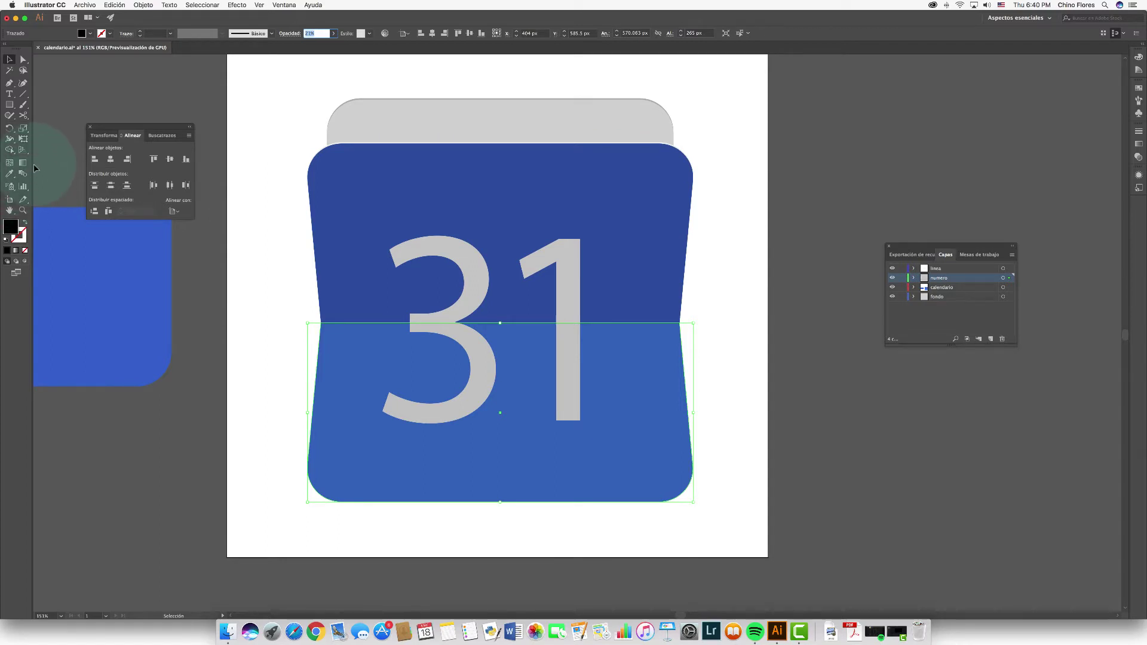
Delete the overlay's lower-left anchor points to form a diagonal edge
left_click(9, 83)
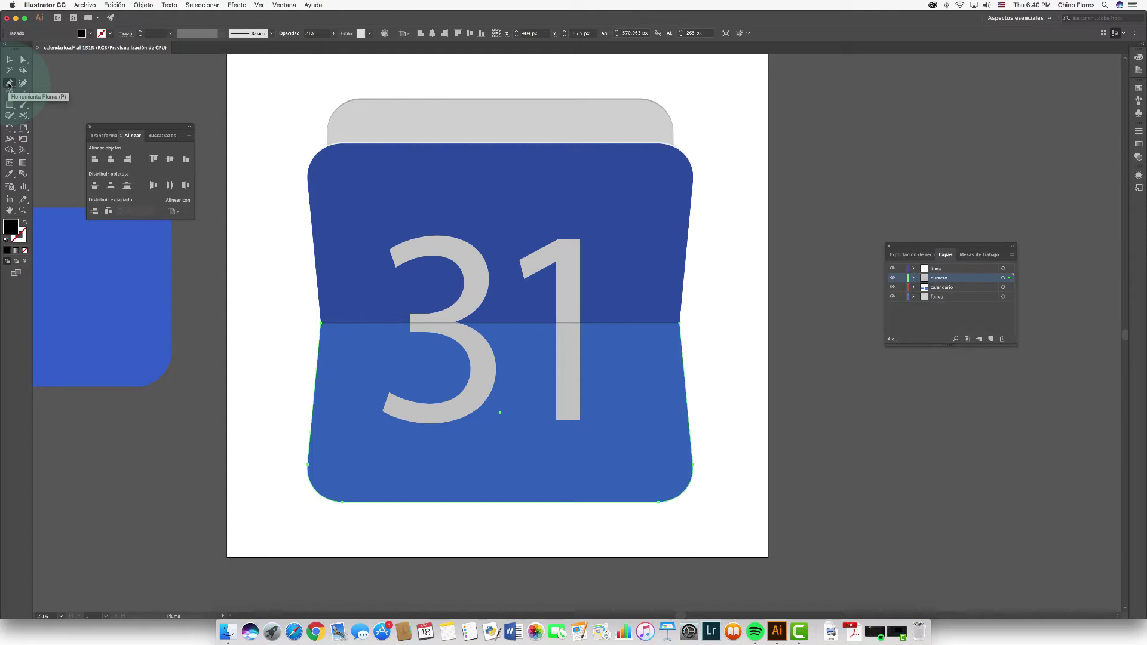
left_click(8, 84)
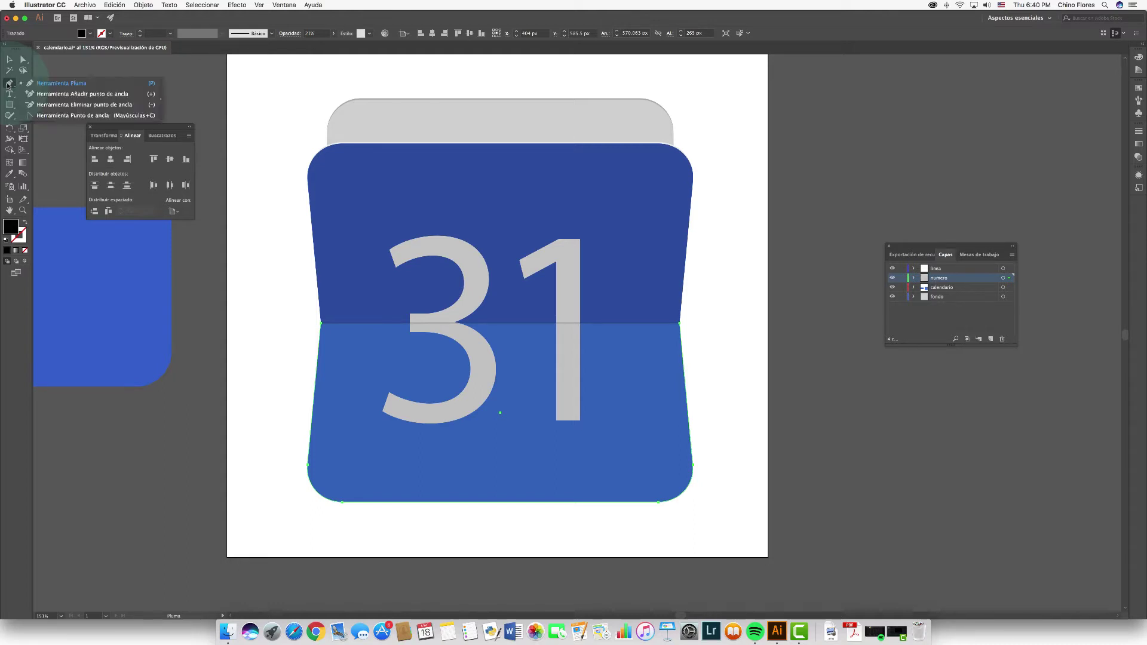
left_click(59, 106)
scroll(295, 428, "down", 1)
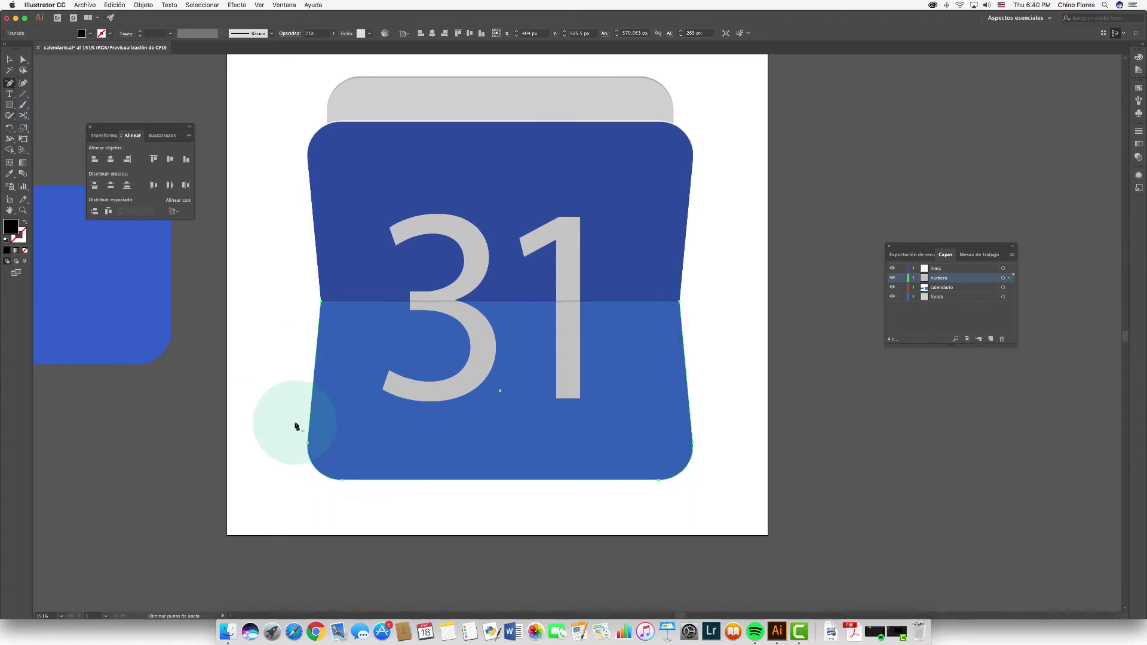
left_click(309, 444)
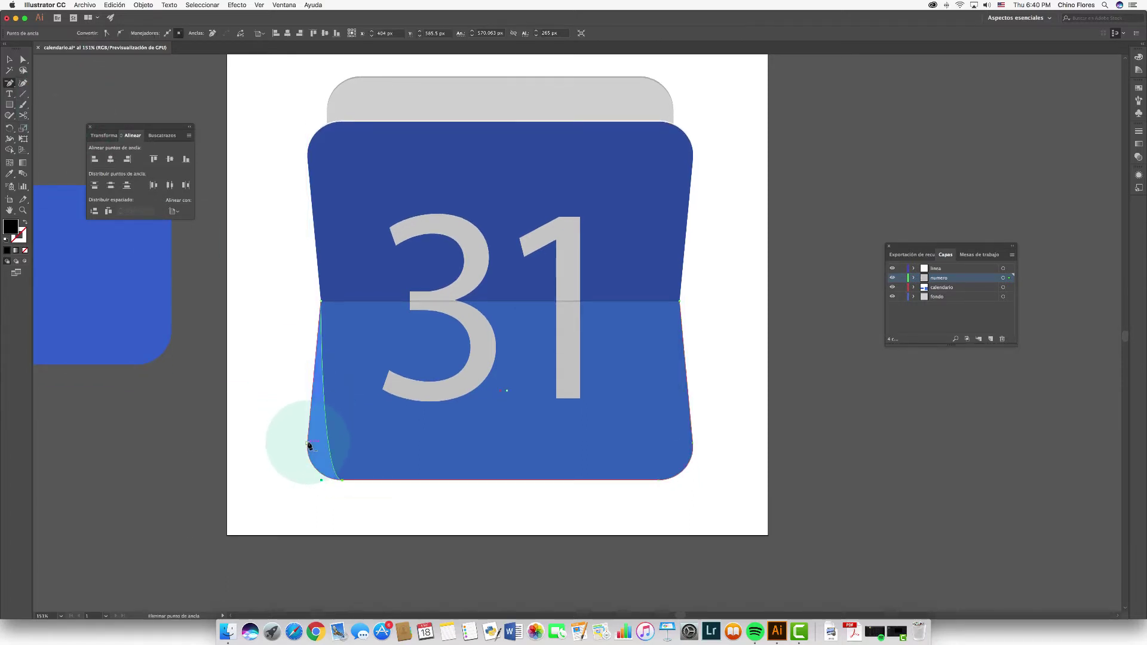
left_click(342, 481)
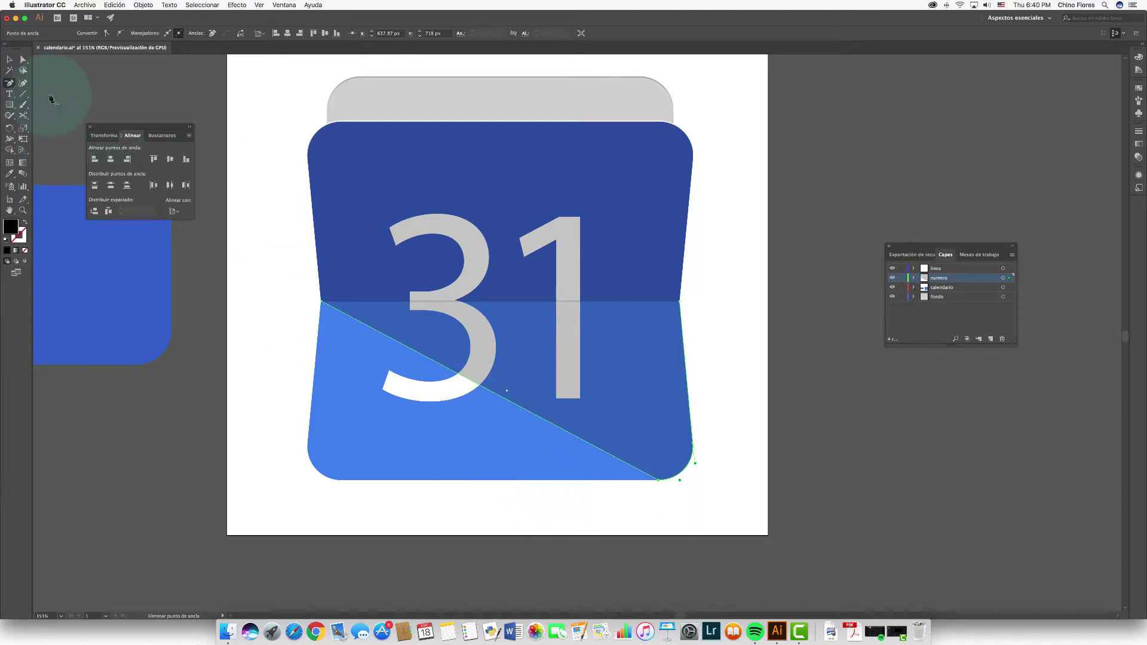
Add an anchor point on the diagonal and drag it down to the bottom edge
left_click(10, 83)
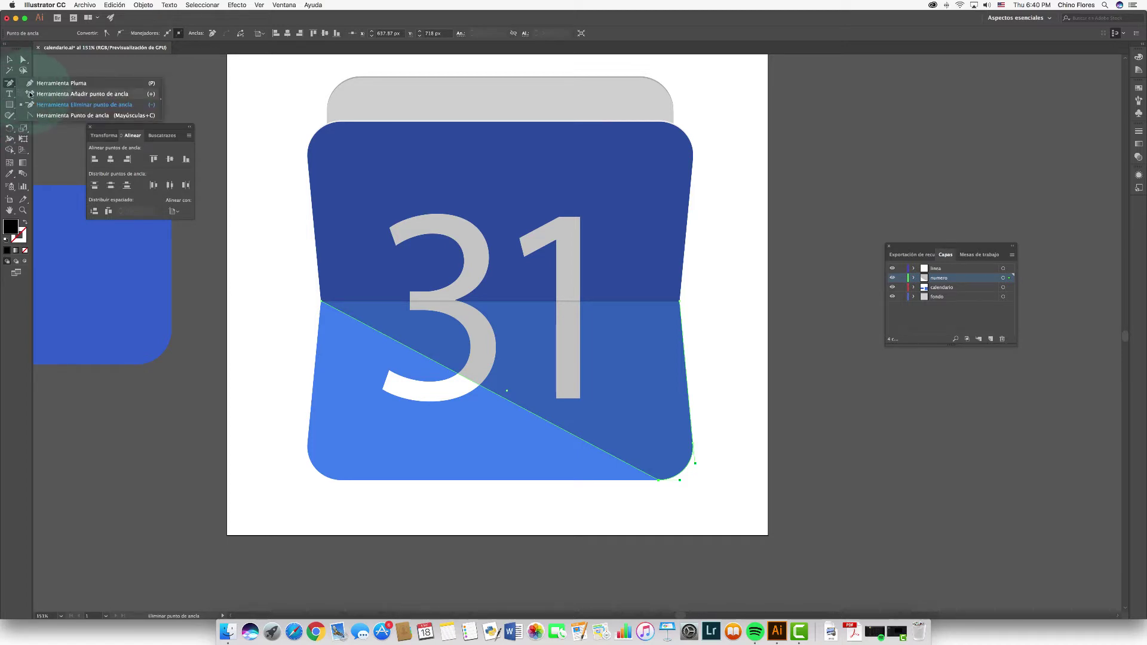
left_click(30, 94)
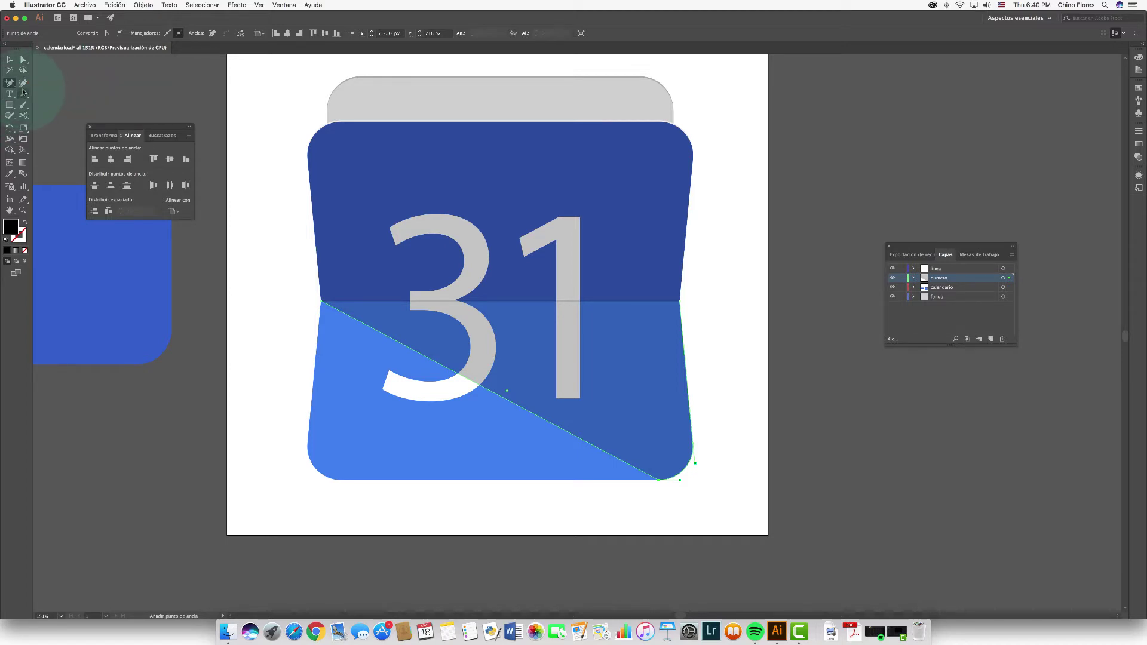
left_click(487, 390)
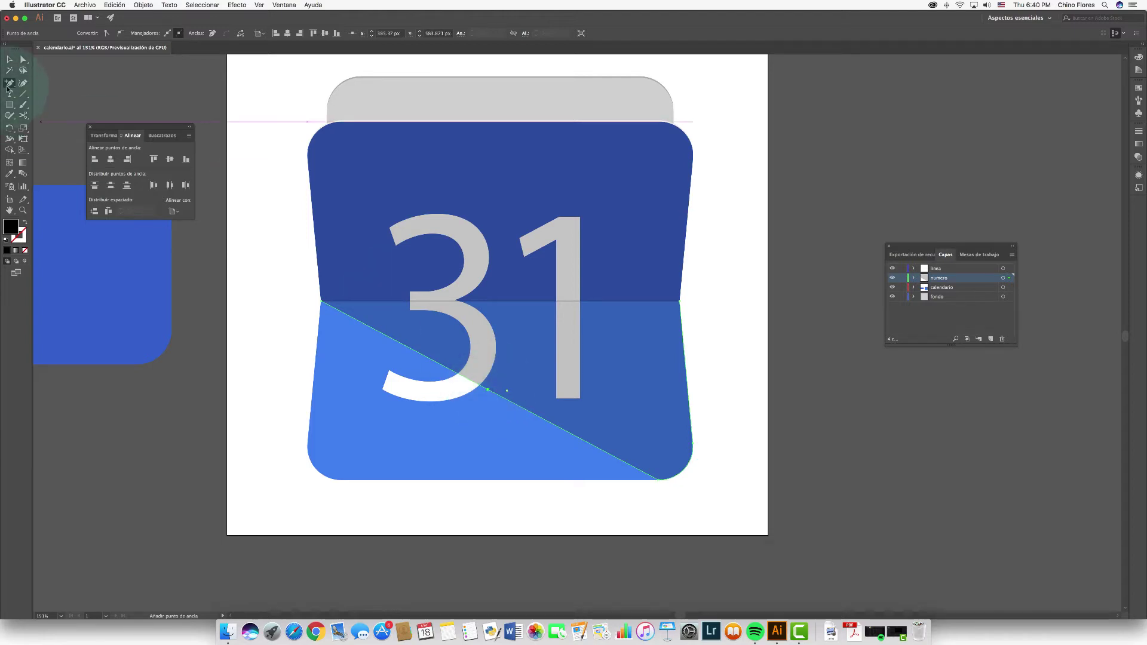
left_click(22, 59)
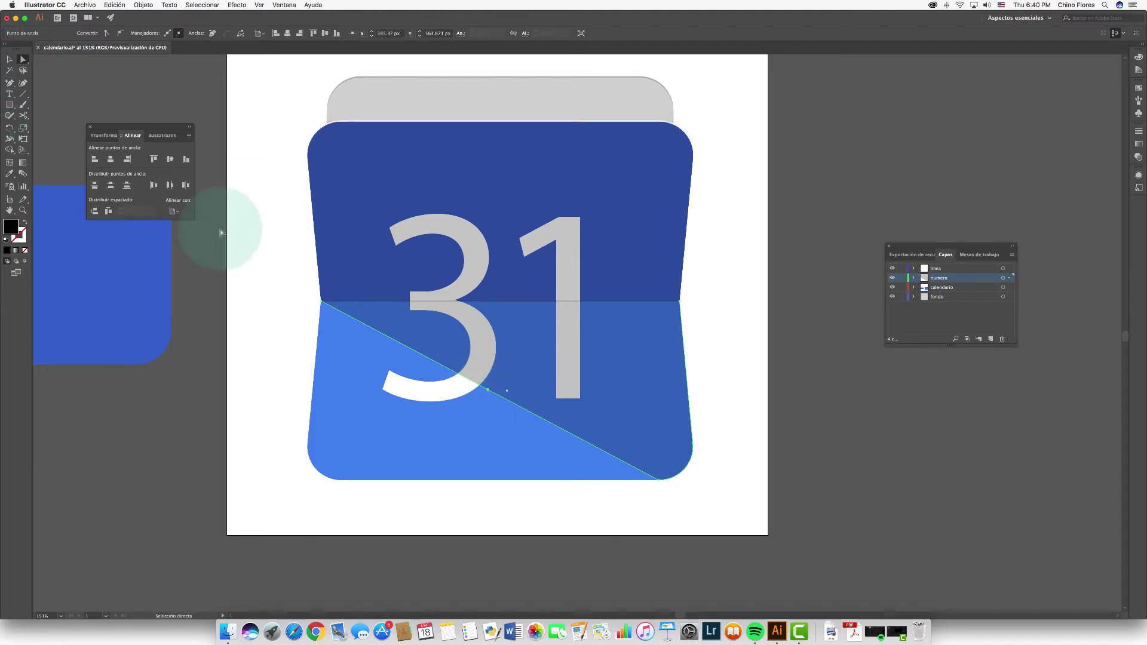
left_click(488, 389)
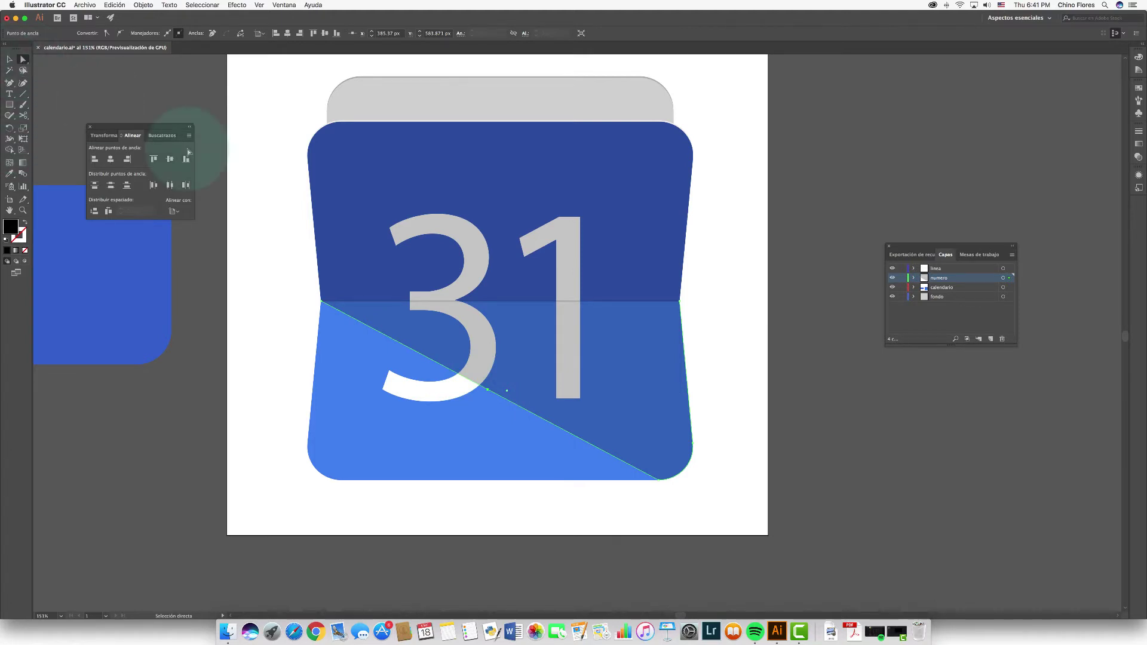
left_click(488, 390)
left_click_drag(488, 393, 439, 482)
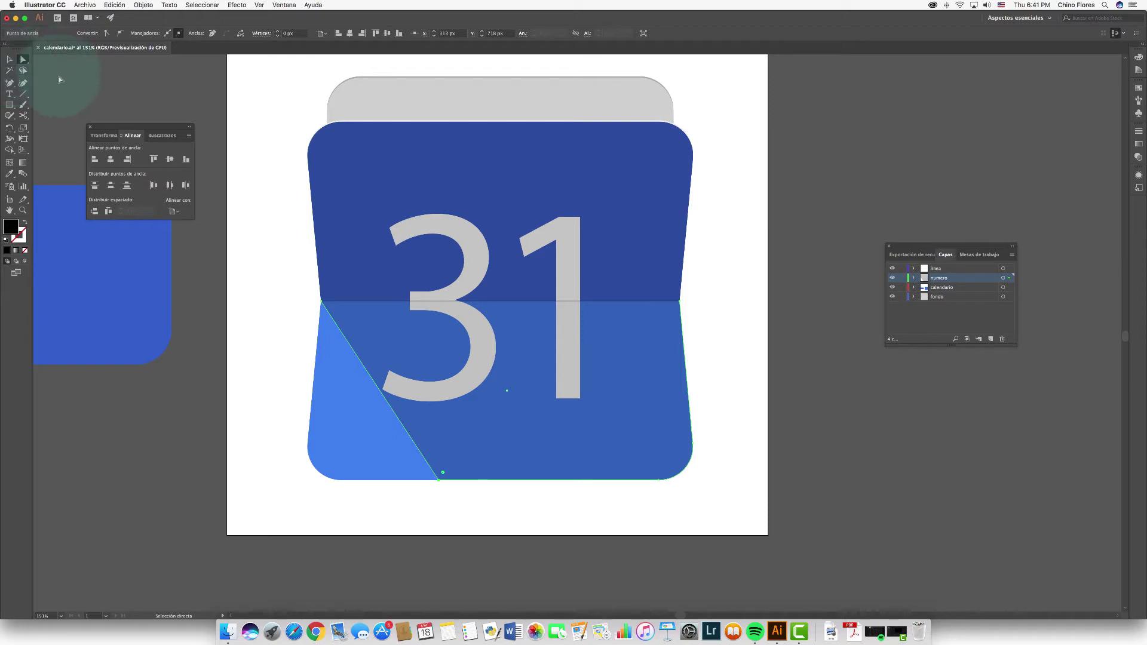
Lower the diagonal shadow overlay on the lower panel to 7% opacity, then deselect it
left_click(245, 154)
left_click(654, 401)
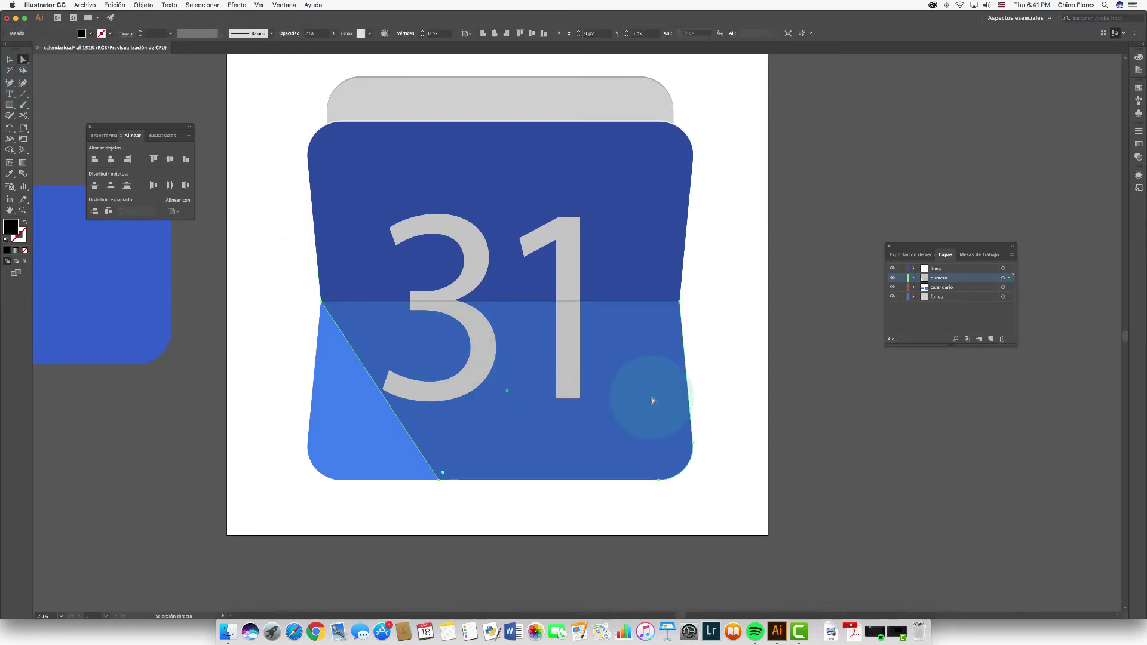
left_click(334, 33)
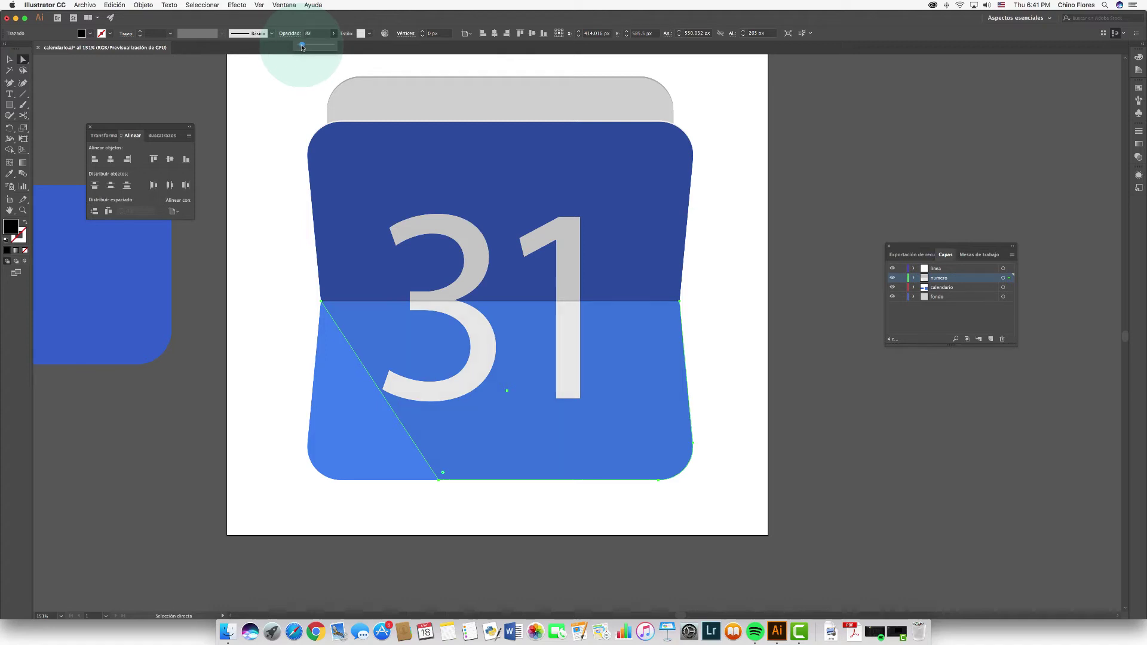
left_click(9, 60)
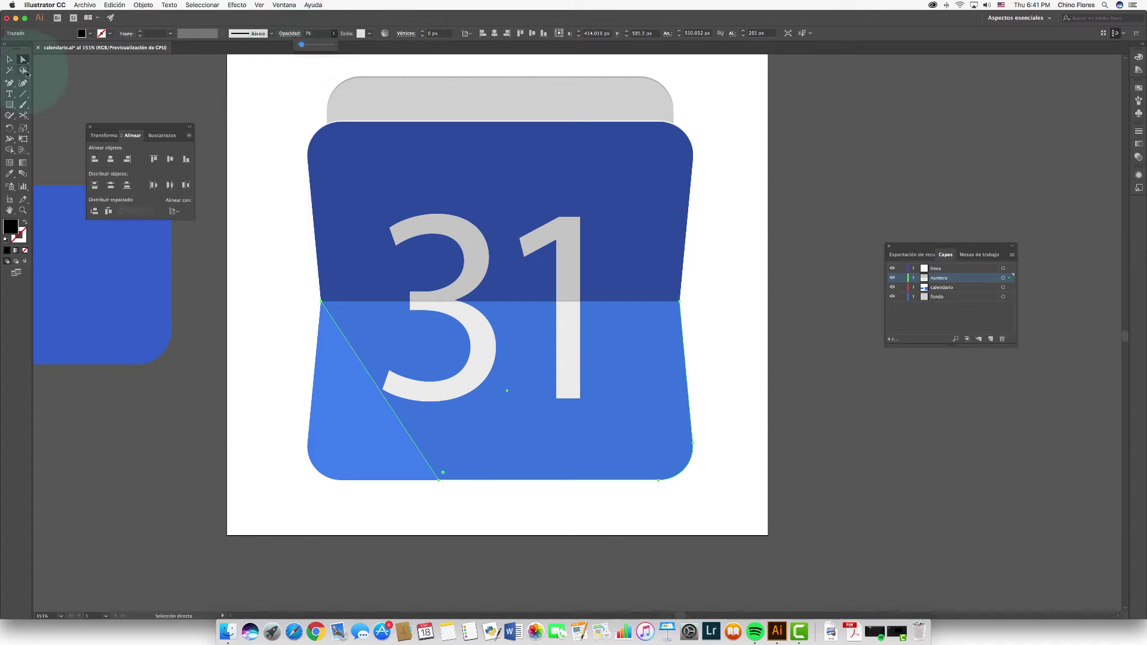
left_click(256, 114)
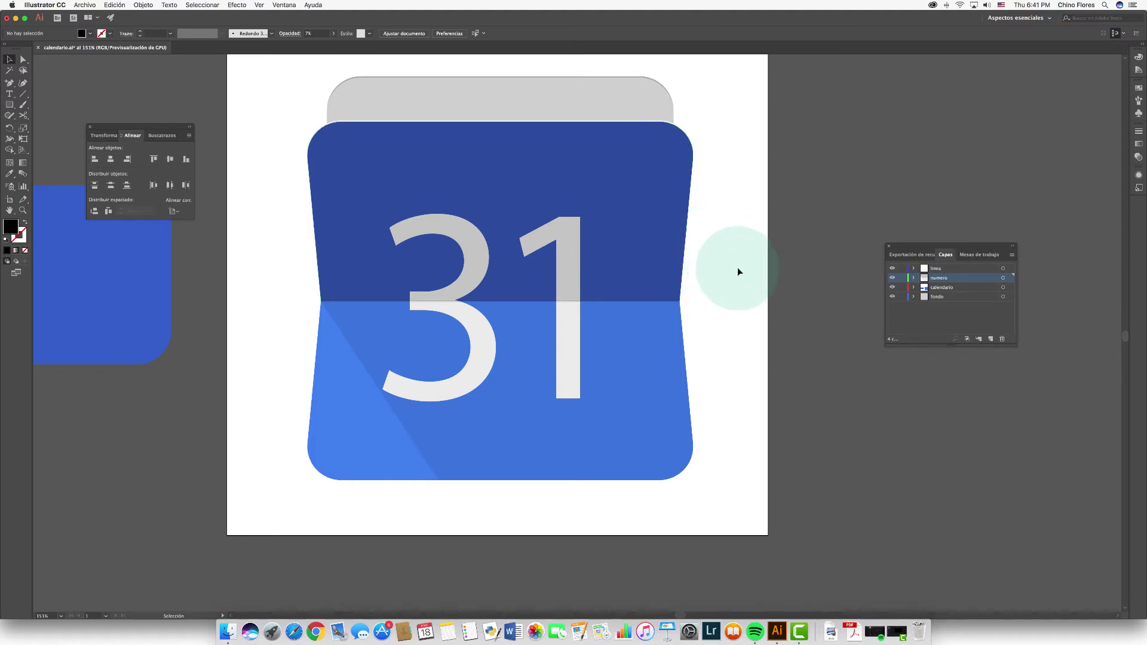
Create a new top layer above linea and name it 'botones'
scroll(737, 272, "up", 2)
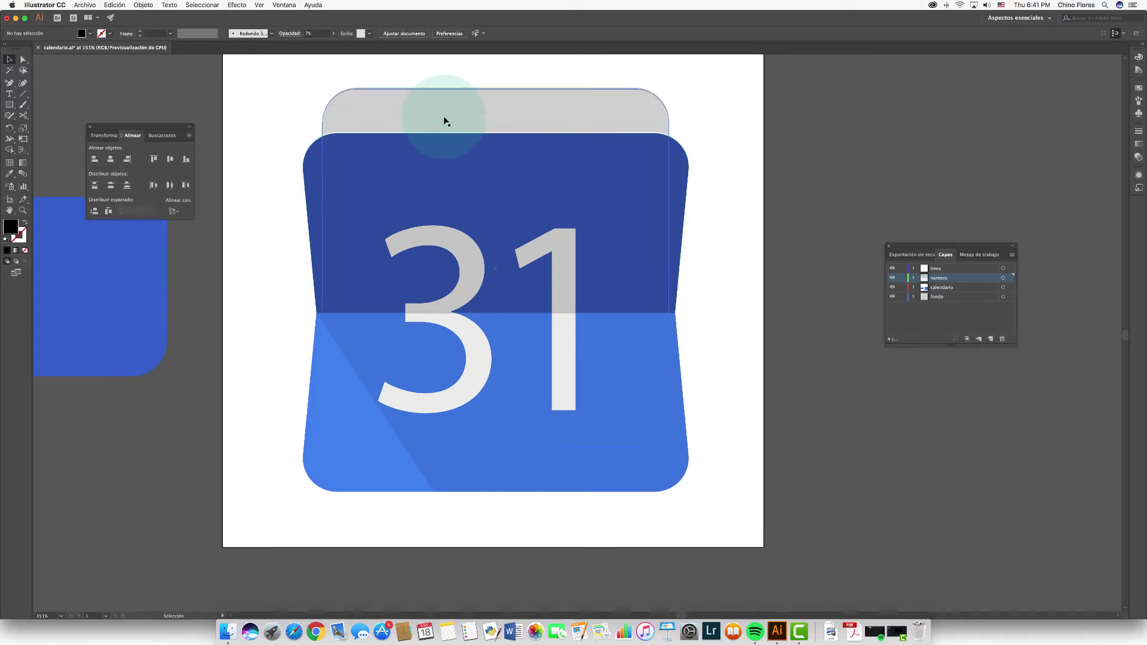
left_click(990, 339)
double_click(941, 270)
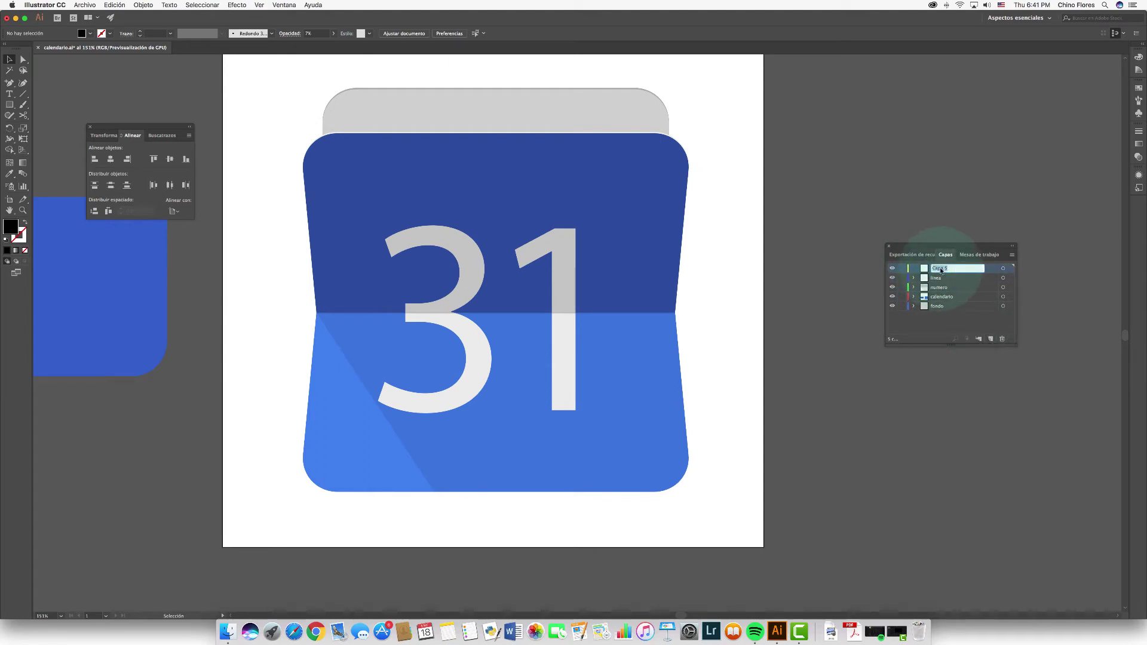
type("botones")
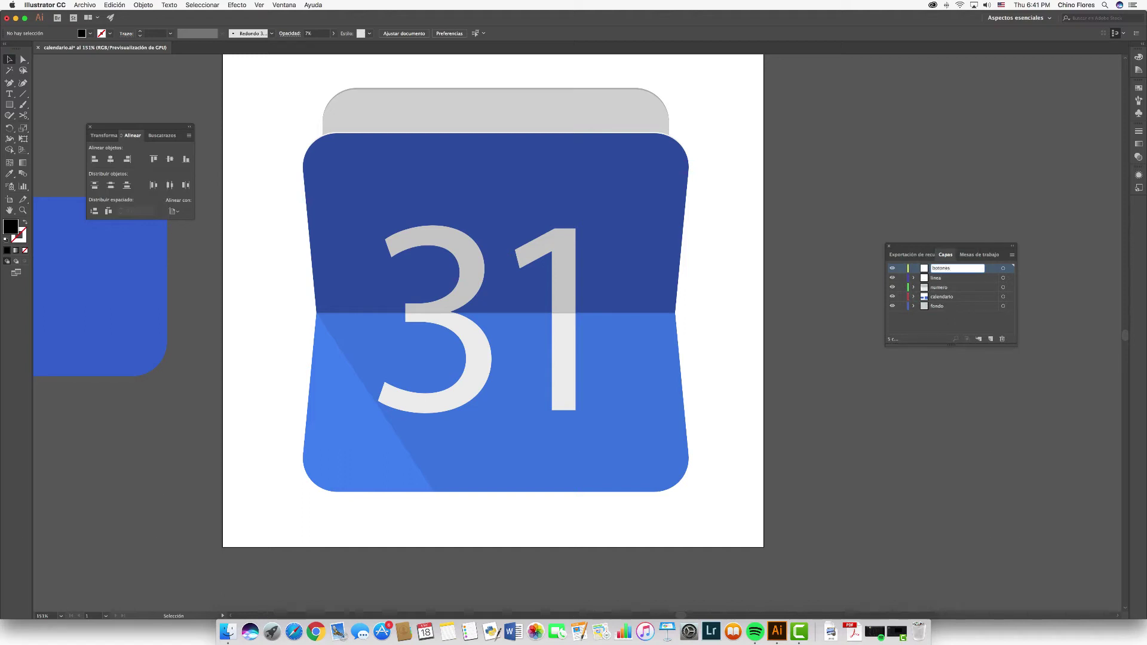
key("Return")
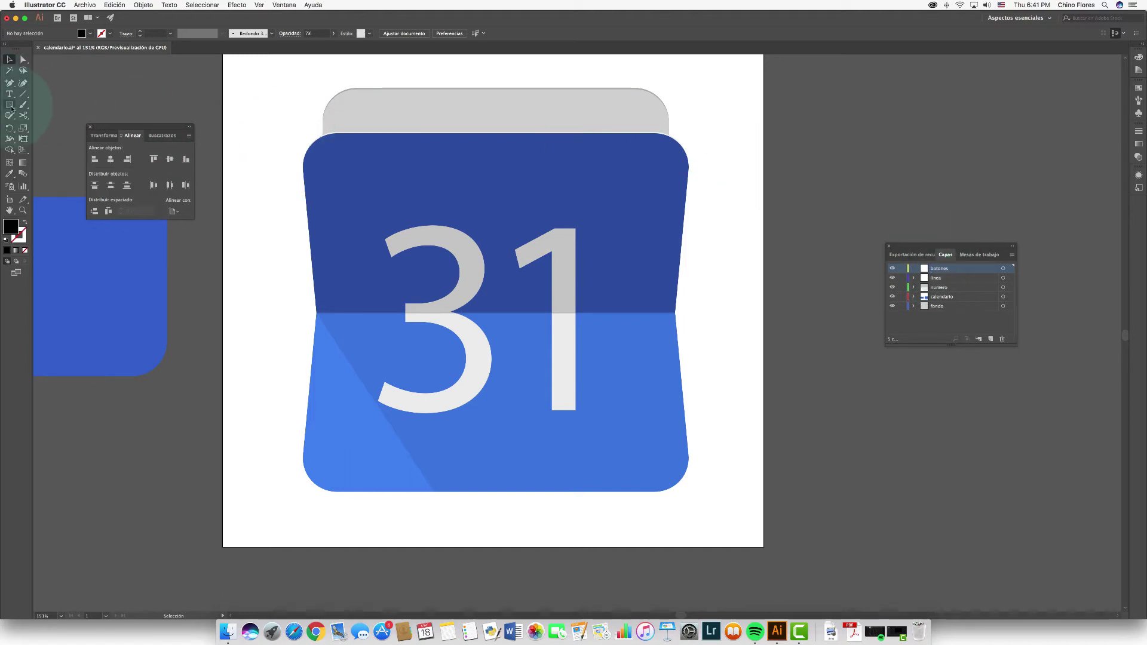
Draw a small 30 × 30 px circle on the grey tab with the Ellipse tool
left_click(10, 106)
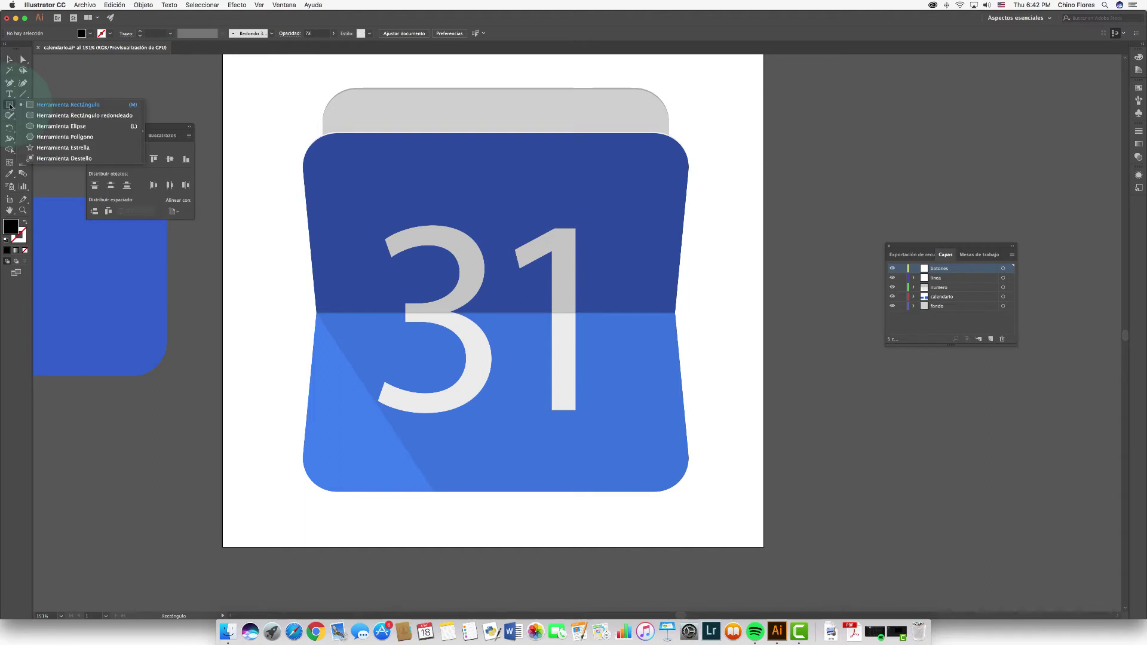
left_click(34, 127)
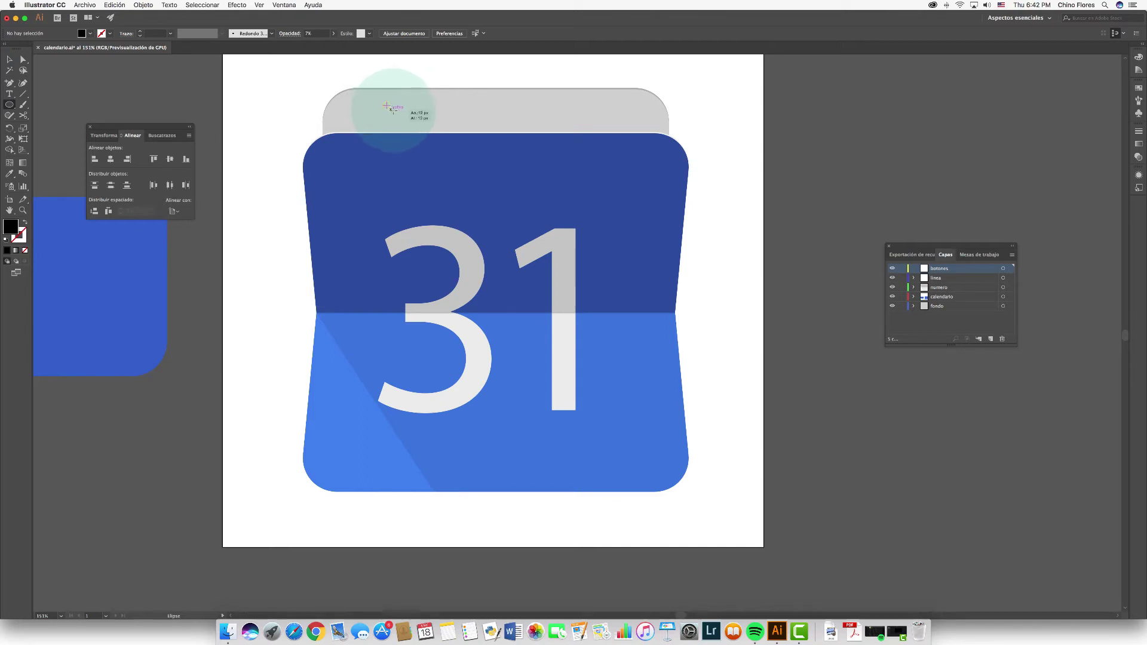
left_click_drag(384, 103, 404, 116)
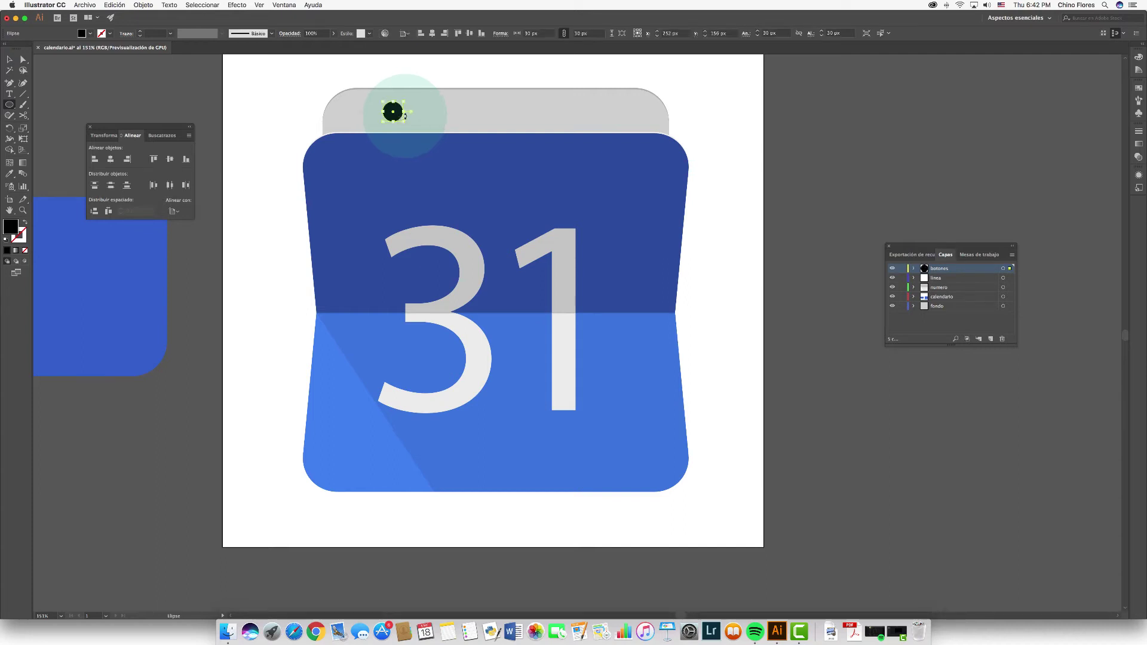
Fill the circle with light grey #efefef
double_click(11, 227)
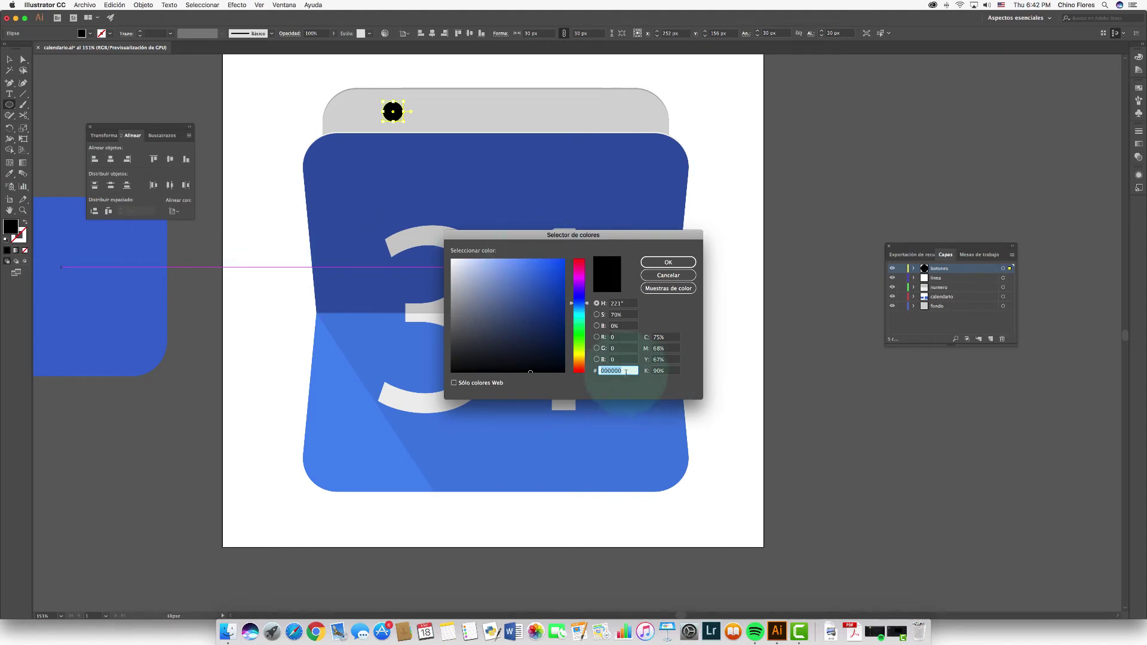
type("efefef")
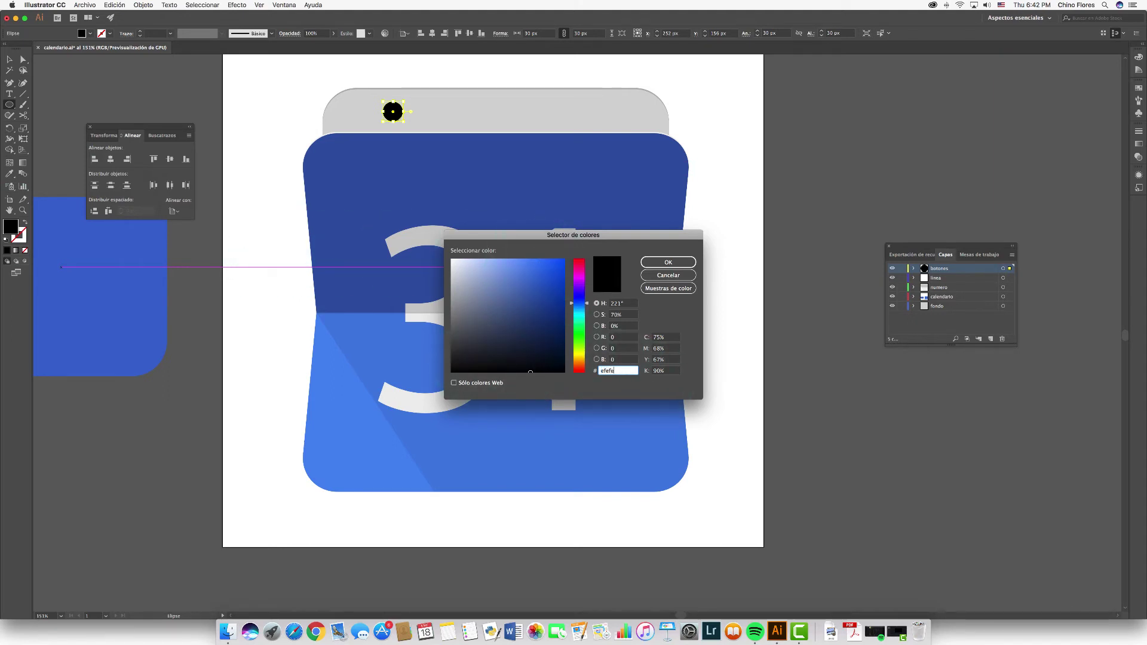
left_click(676, 263)
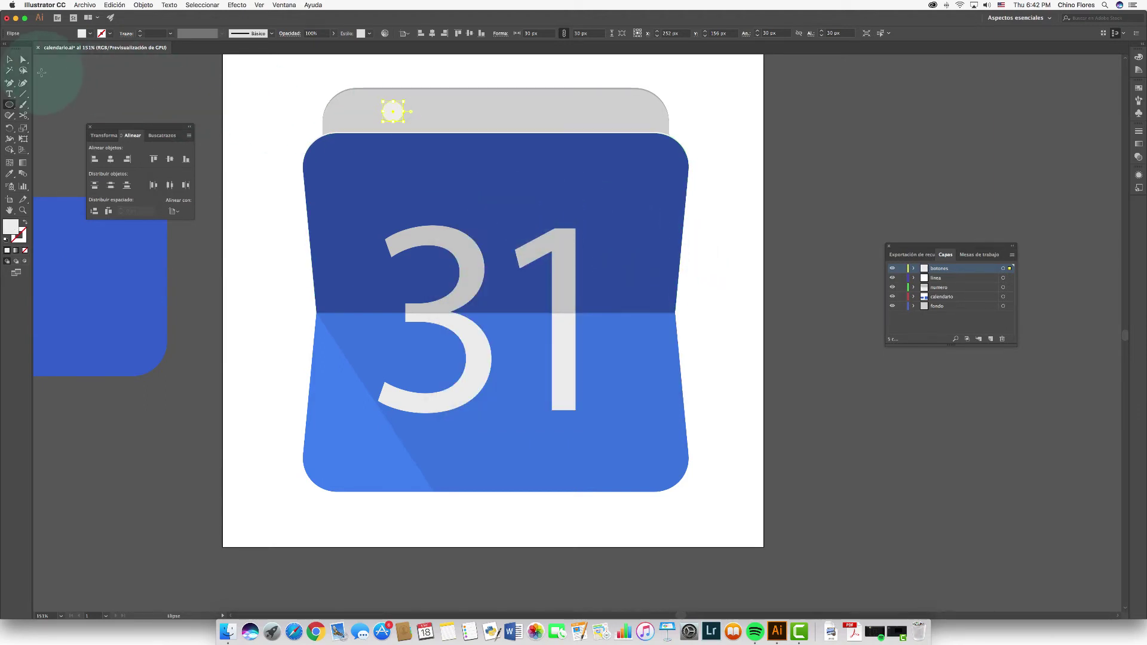
left_click(9, 59)
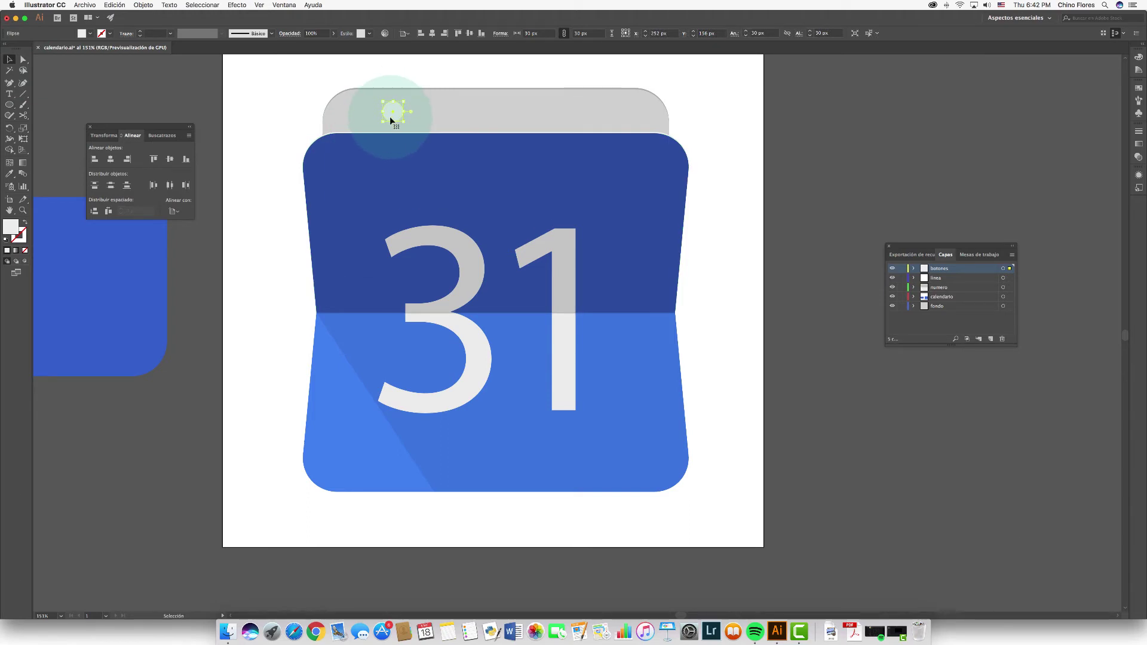
Copy the button circle and paste the copy behind it
left_click(115, 5)
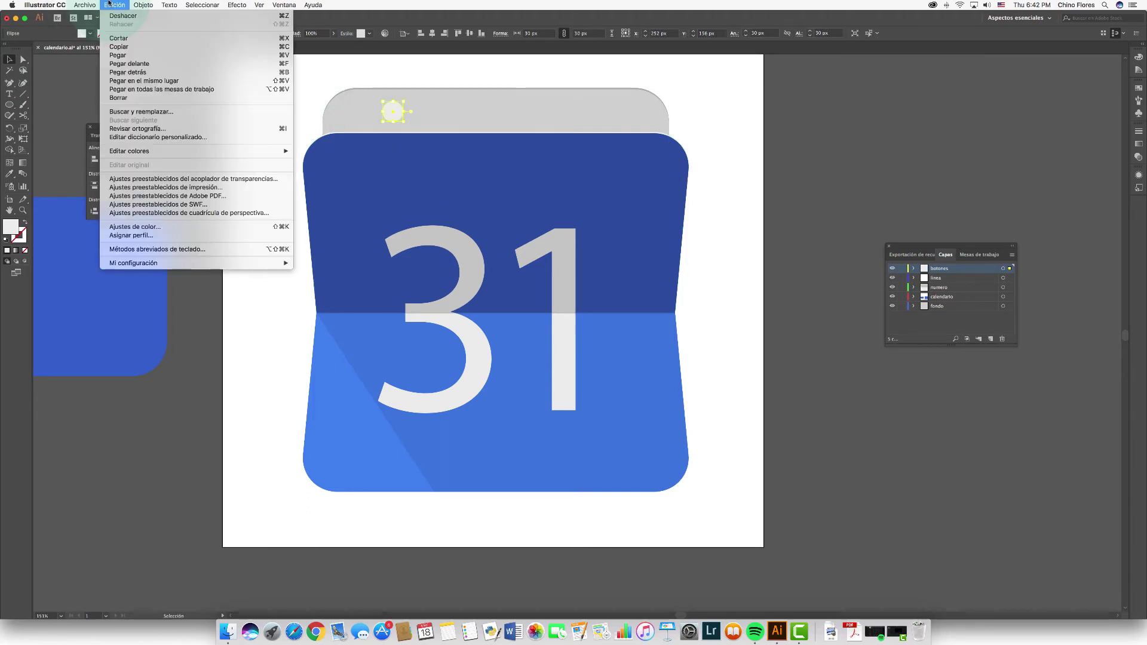
left_click(118, 47)
left_click(114, 5)
left_click(140, 73)
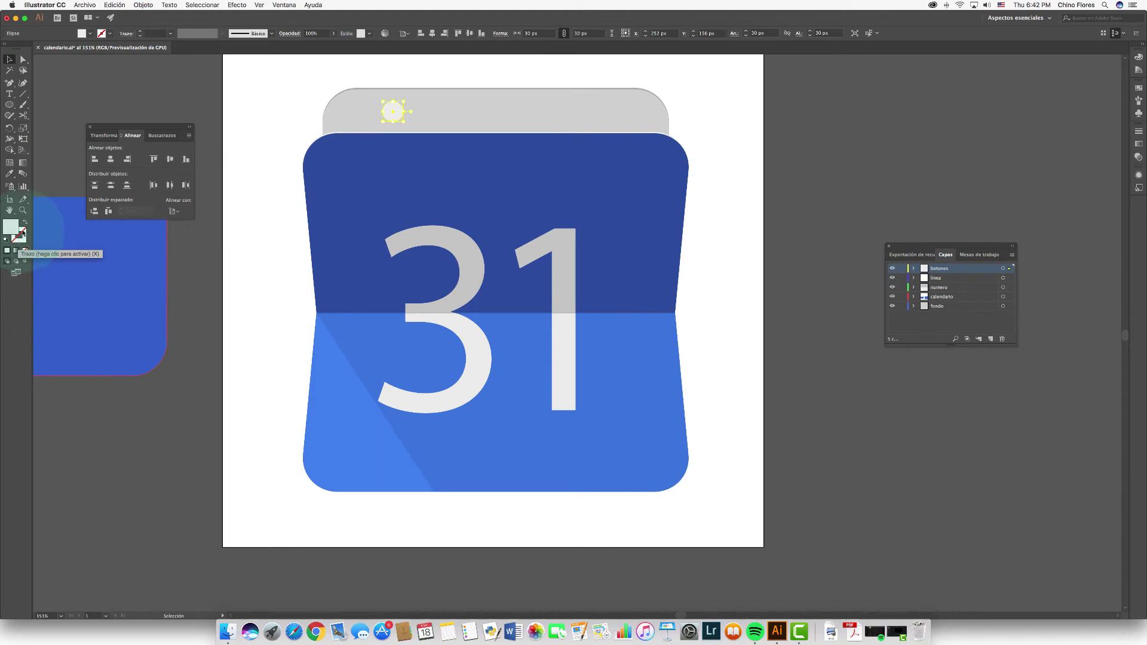
Fill the back copy with mid-grey #808080, then reselect the light button circle
left_click(90, 35)
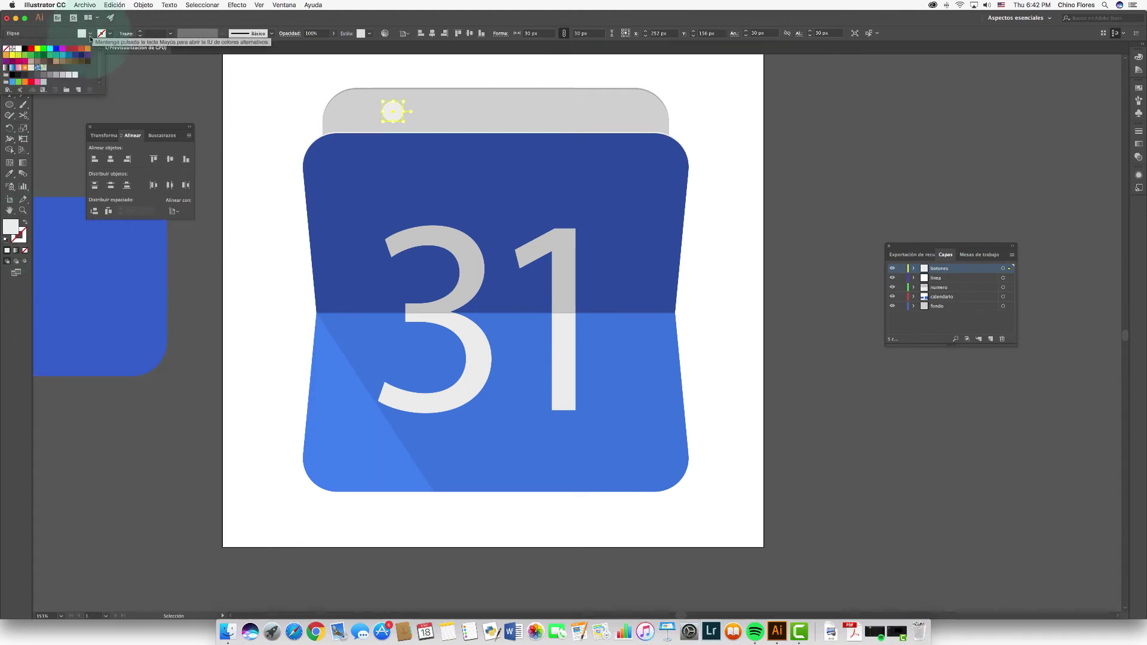
left_click(50, 75)
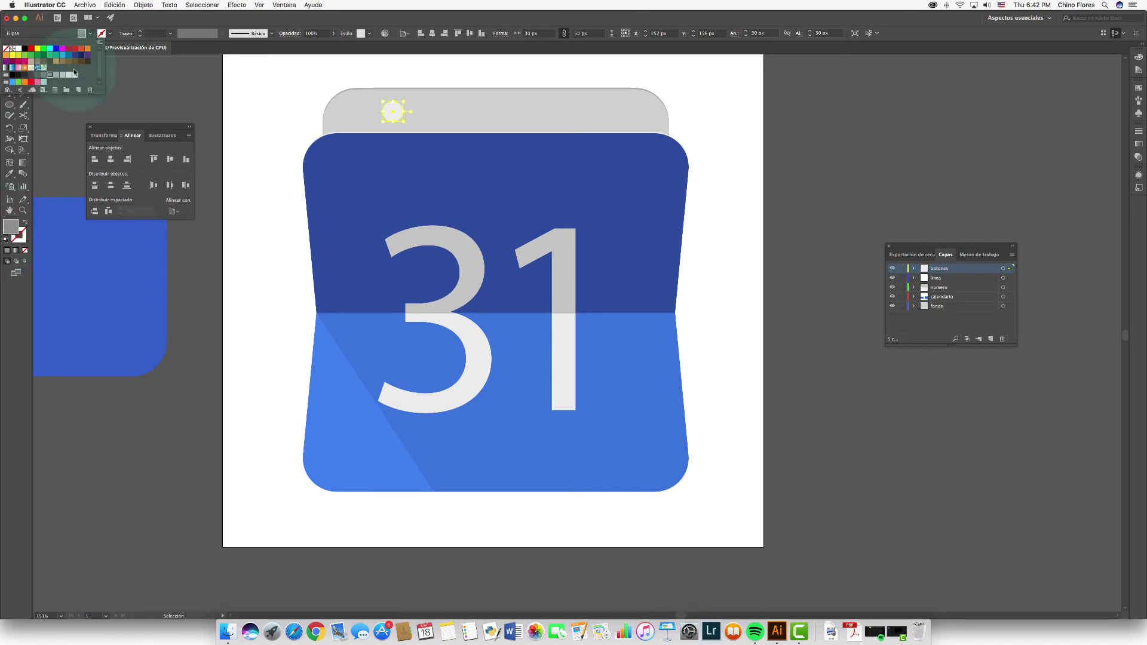
left_click(43, 75)
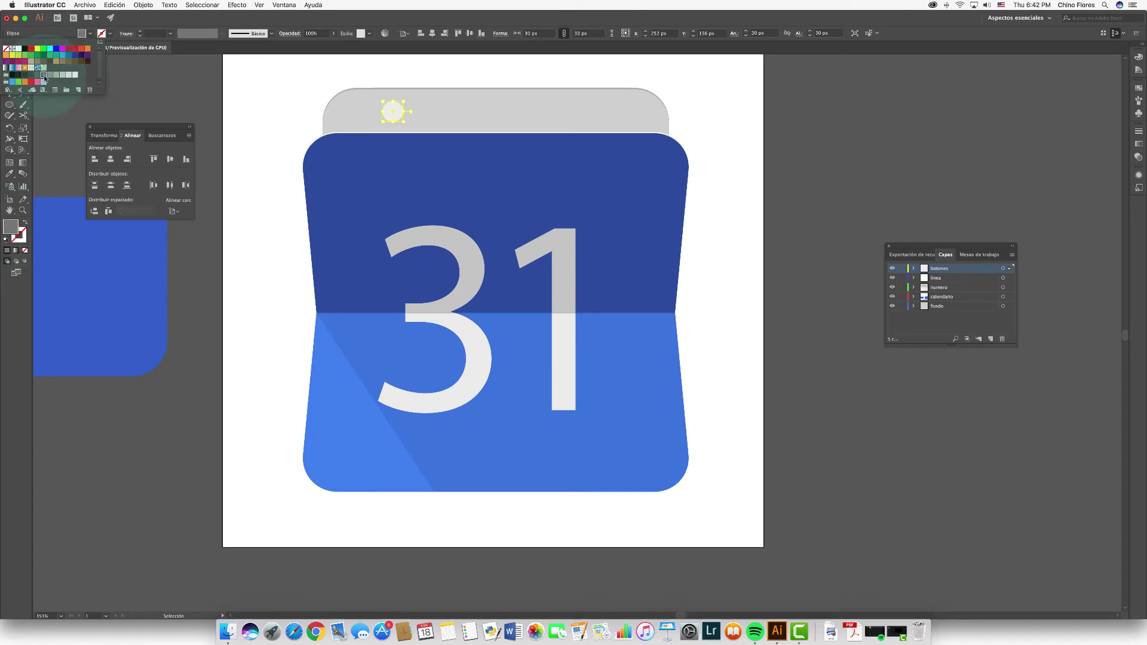
left_click(15, 222)
double_click(13, 226)
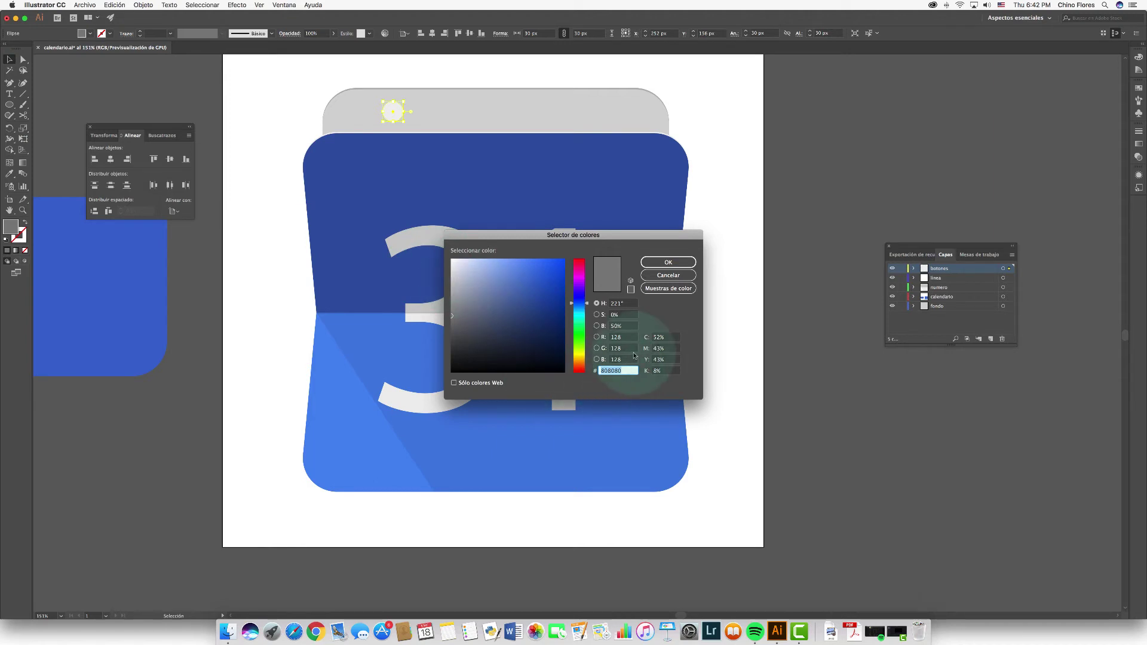
left_click(668, 262)
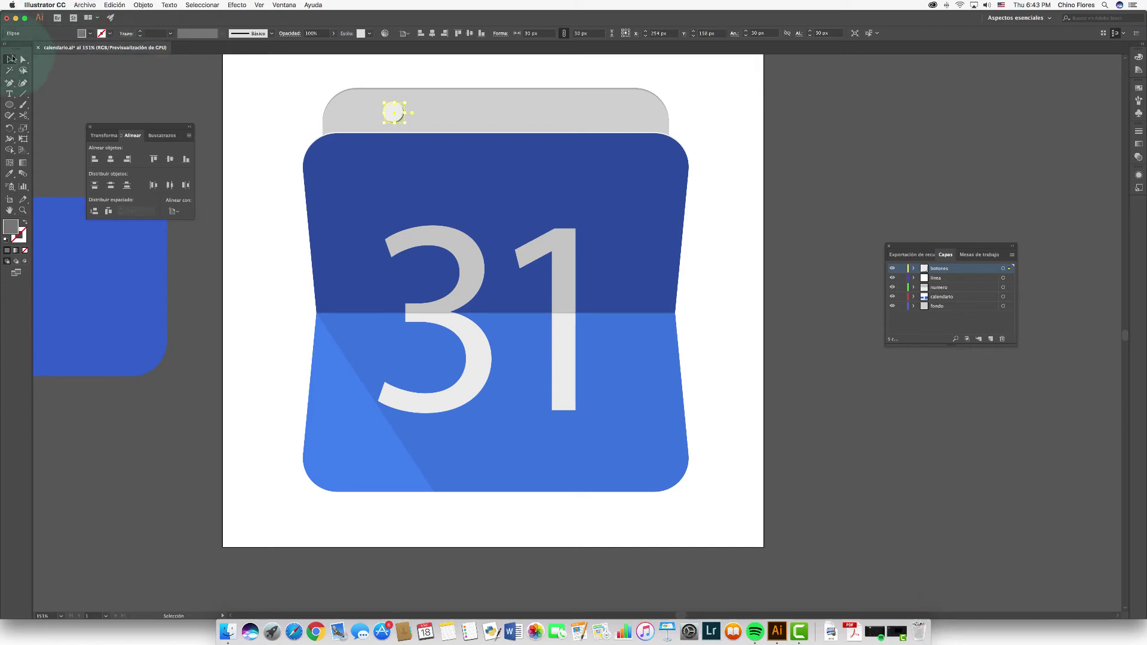
left_click(244, 103)
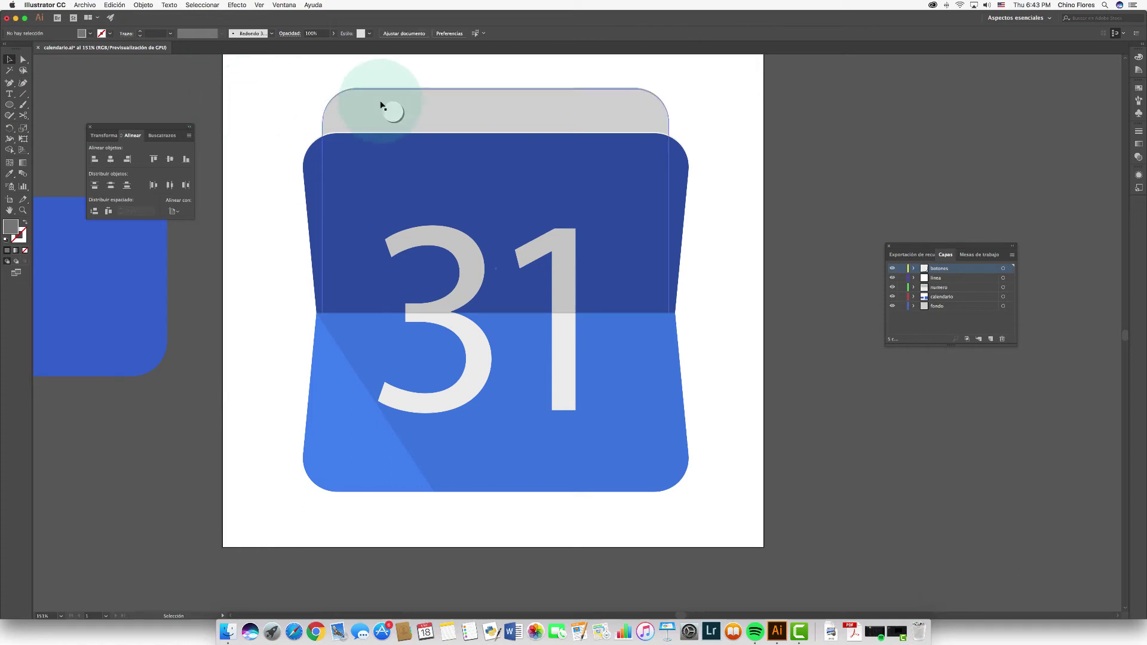
left_click(398, 114)
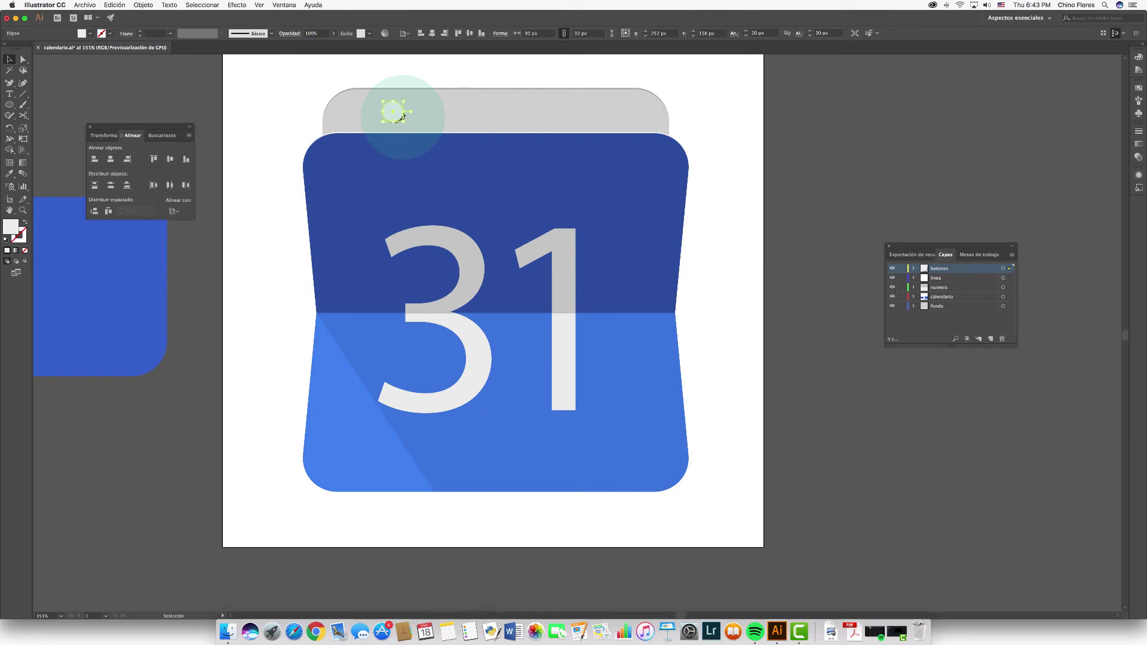
Zoom in, select only the shadow circle and nudge it 1 px up and left
left_click(397, 115, "shift")
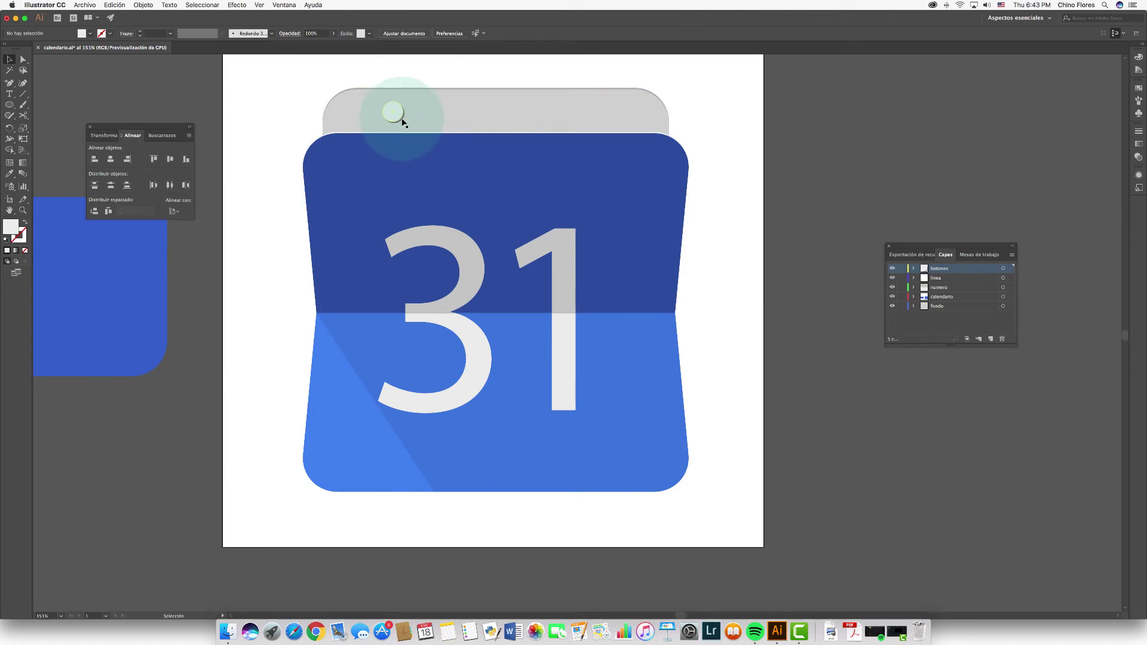
left_click(401, 117)
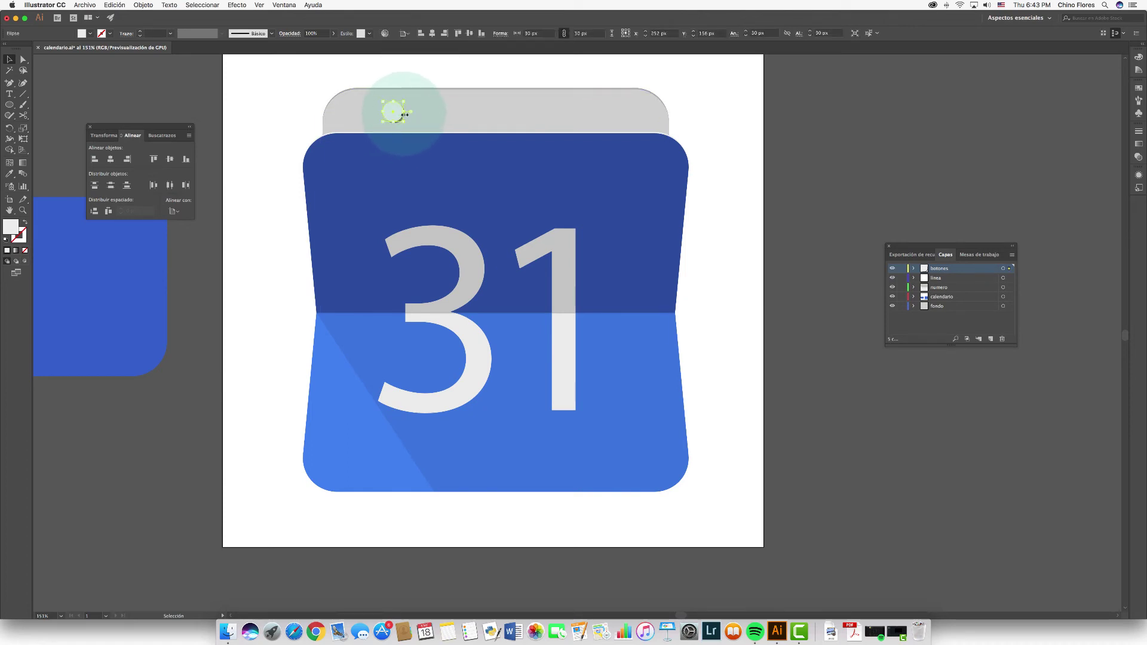
key("super+equal")
key("super+equal")
key("super+equal")
key("super+equal")
key("super+equal")
key("super+equal")
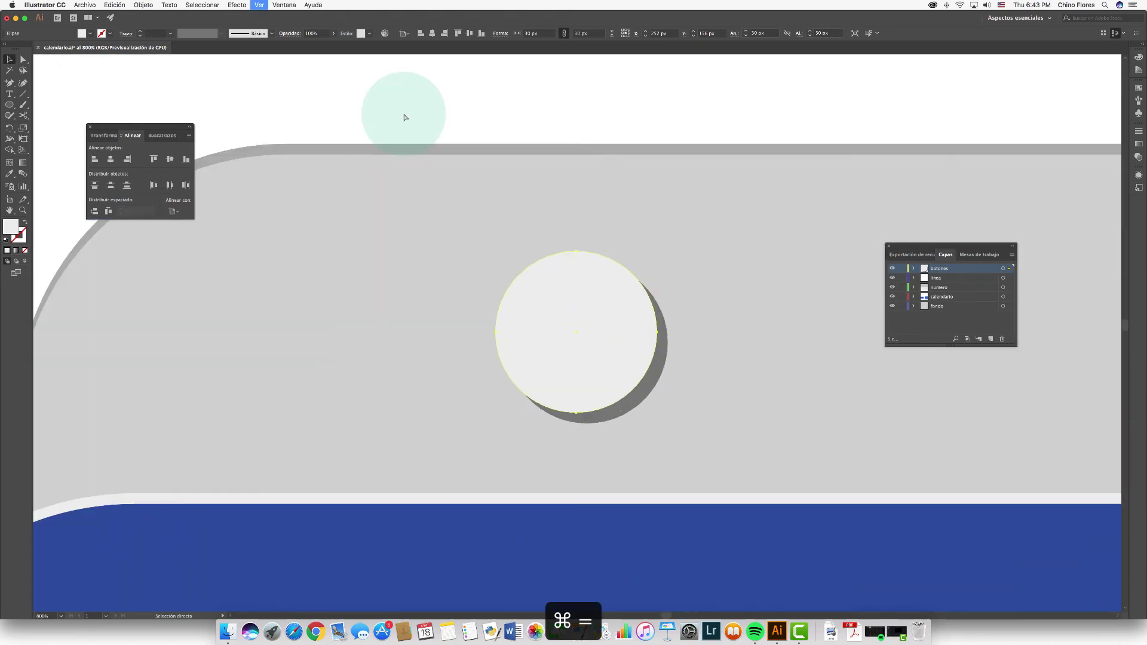
left_click(662, 349, "shift")
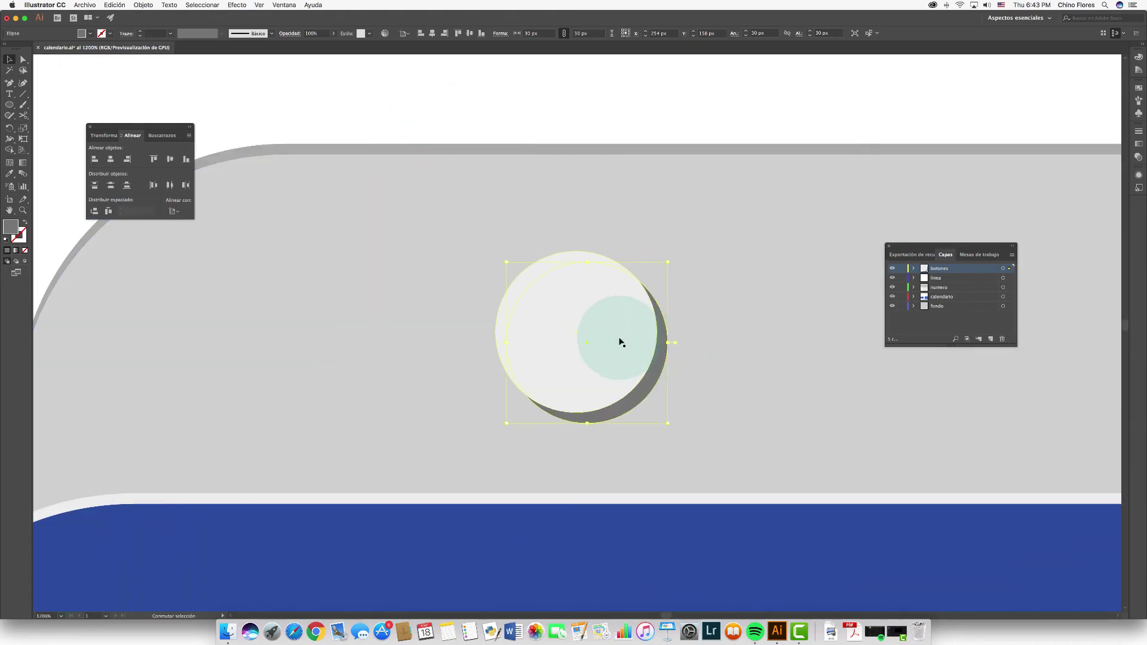
left_click(657, 359)
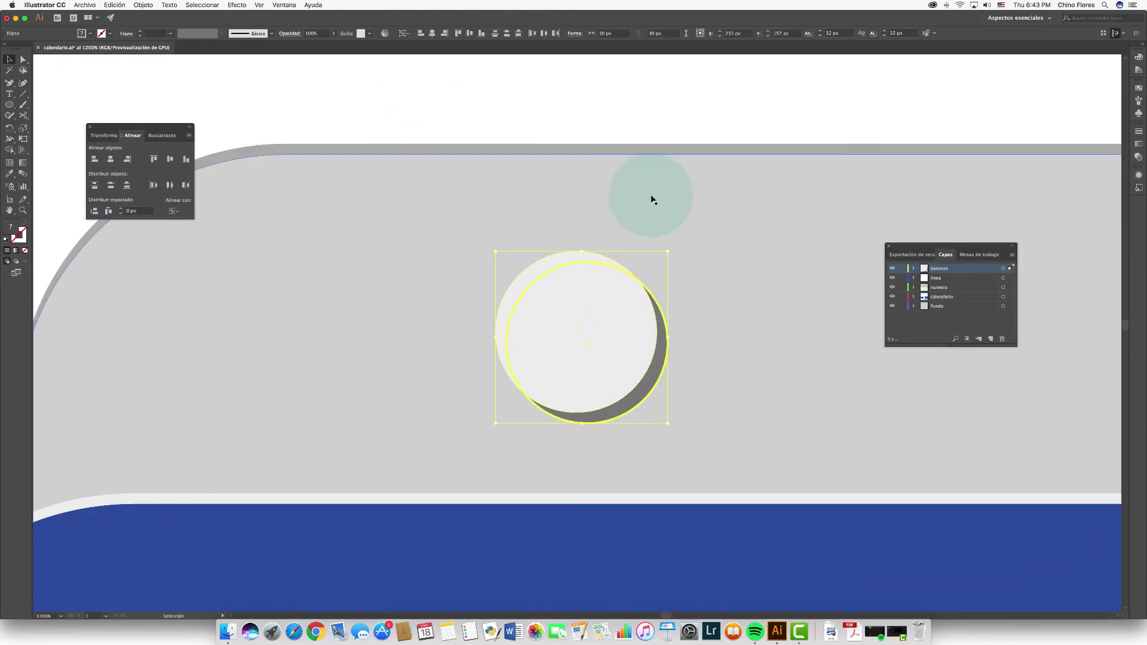
left_click(657, 325)
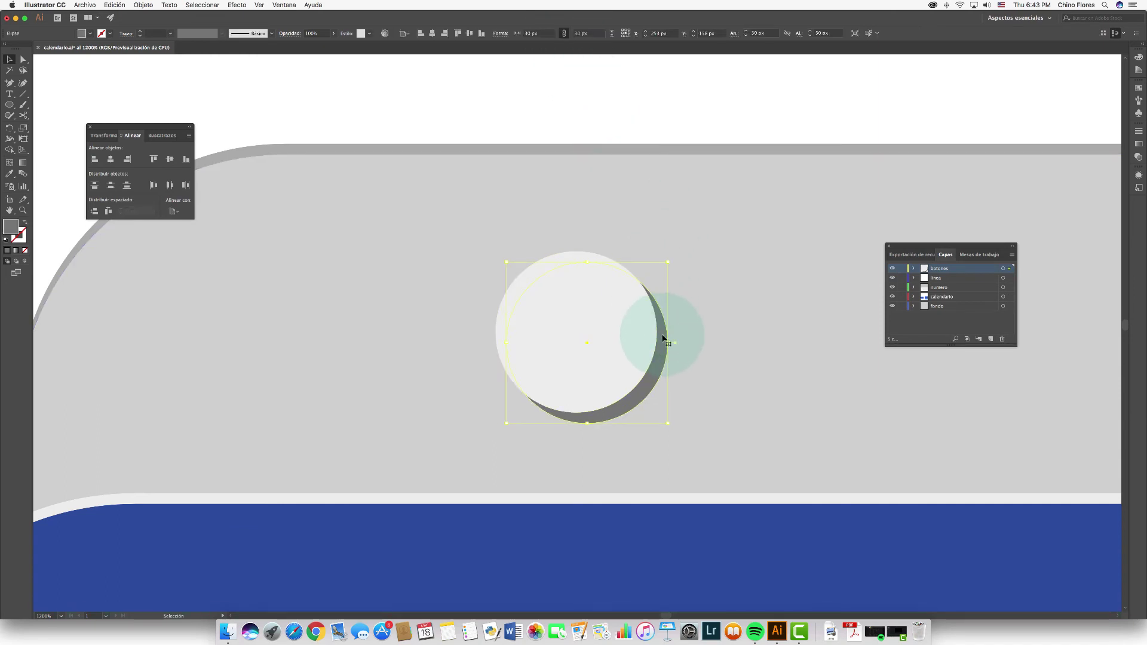
key("Up")
key("Left")
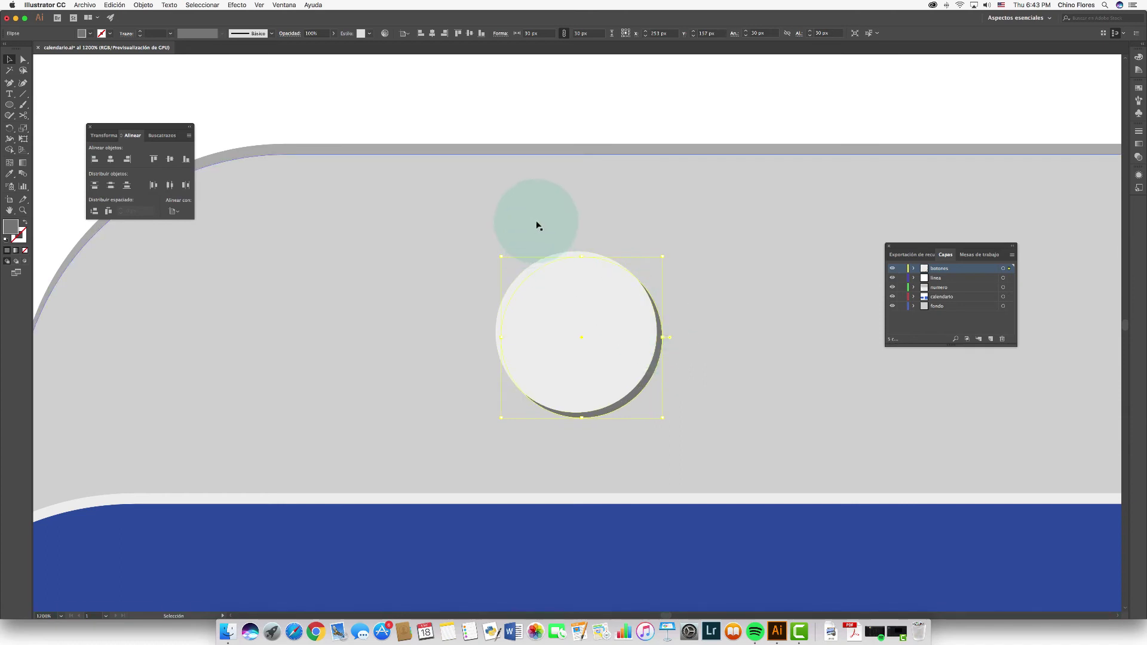
Fade the button's shadow circle to 52% opacity
left_click(333, 33)
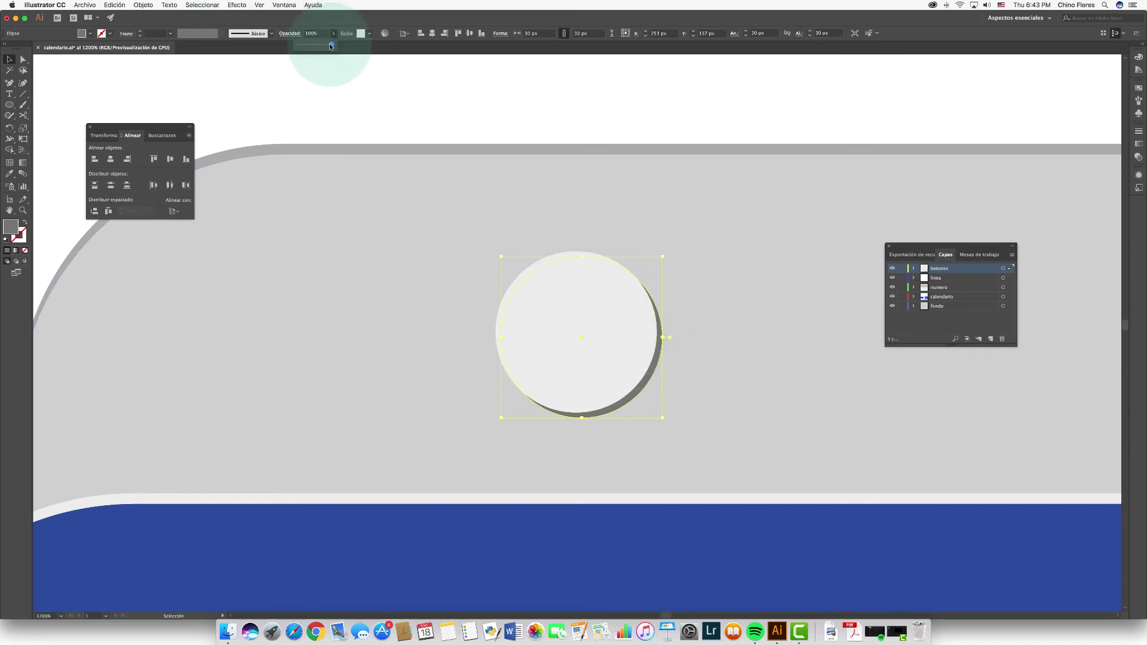
left_click_drag(333, 45, 316, 46)
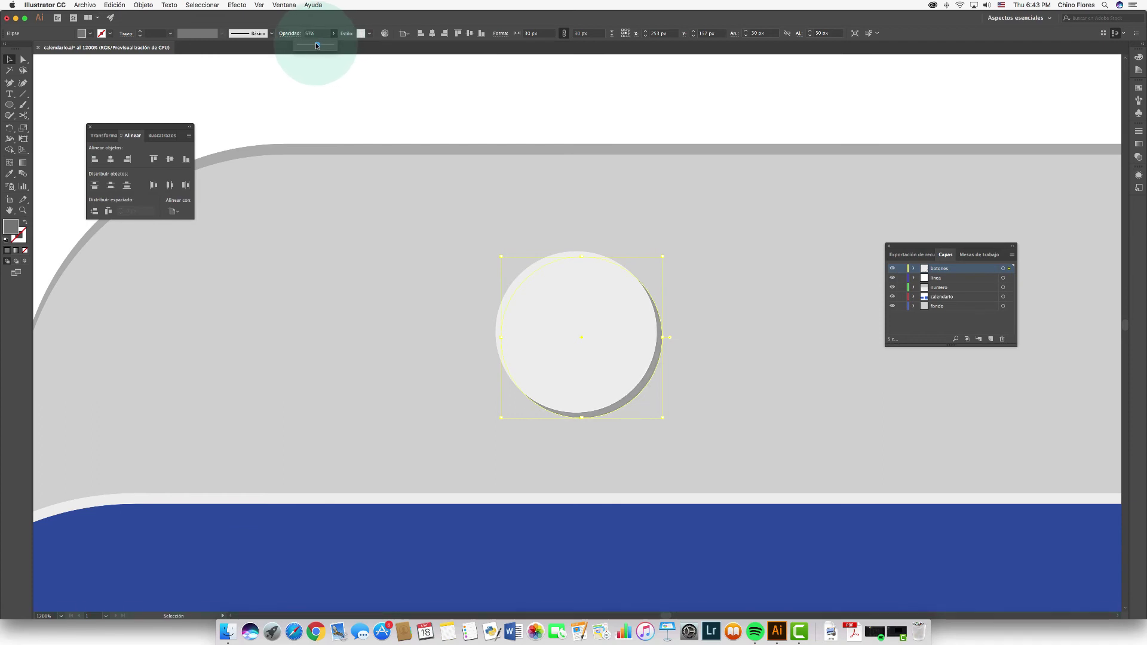
left_click_drag(316, 45, 314, 46)
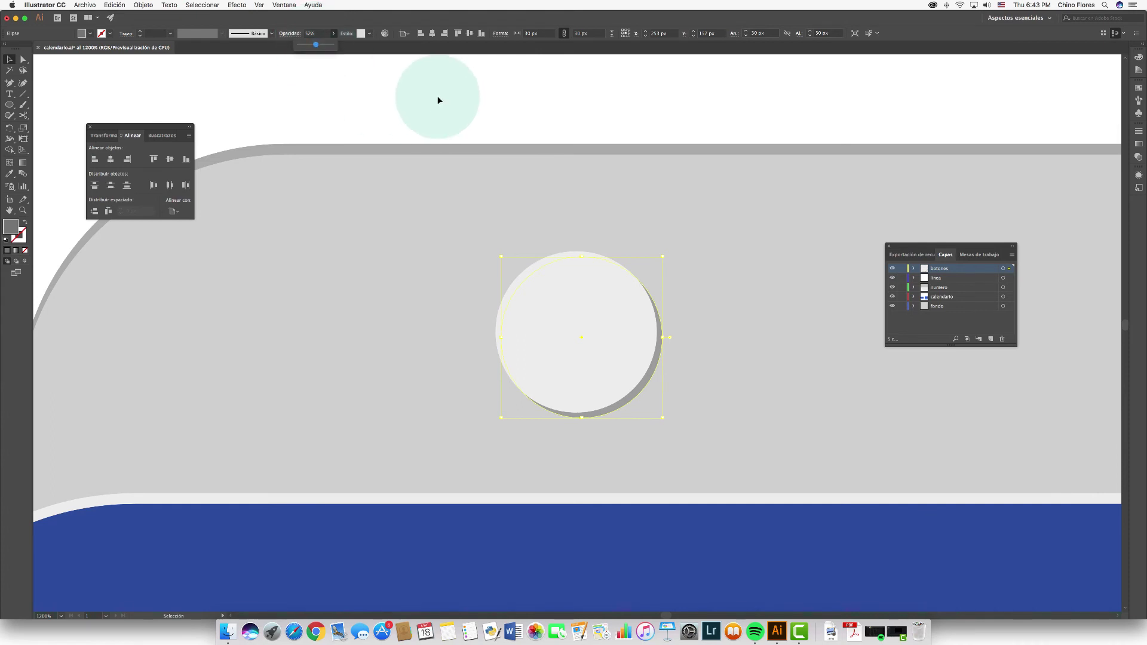
left_click(438, 98)
Group the button circle with its shadow
scroll(438, 100, "up", 3)
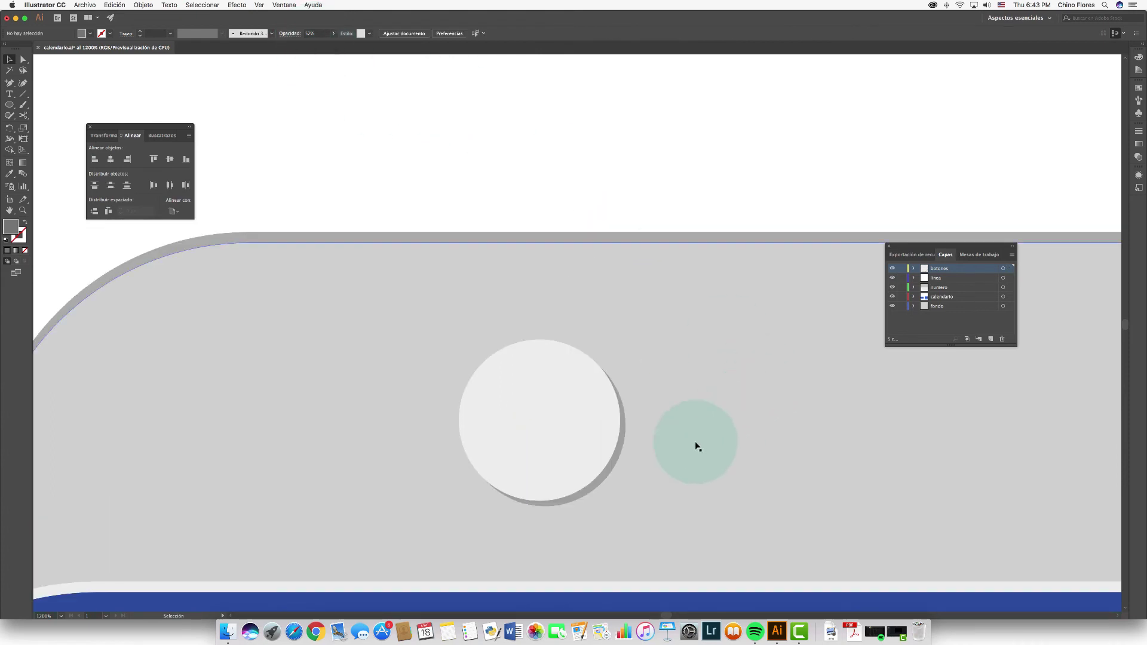
mouse_move(621, 428)
left_mouse_down()
mouse_move(573, 410)
mouse_move(556, 339)
mouse_move(522, 320)
left_mouse_up()
key("super+g")
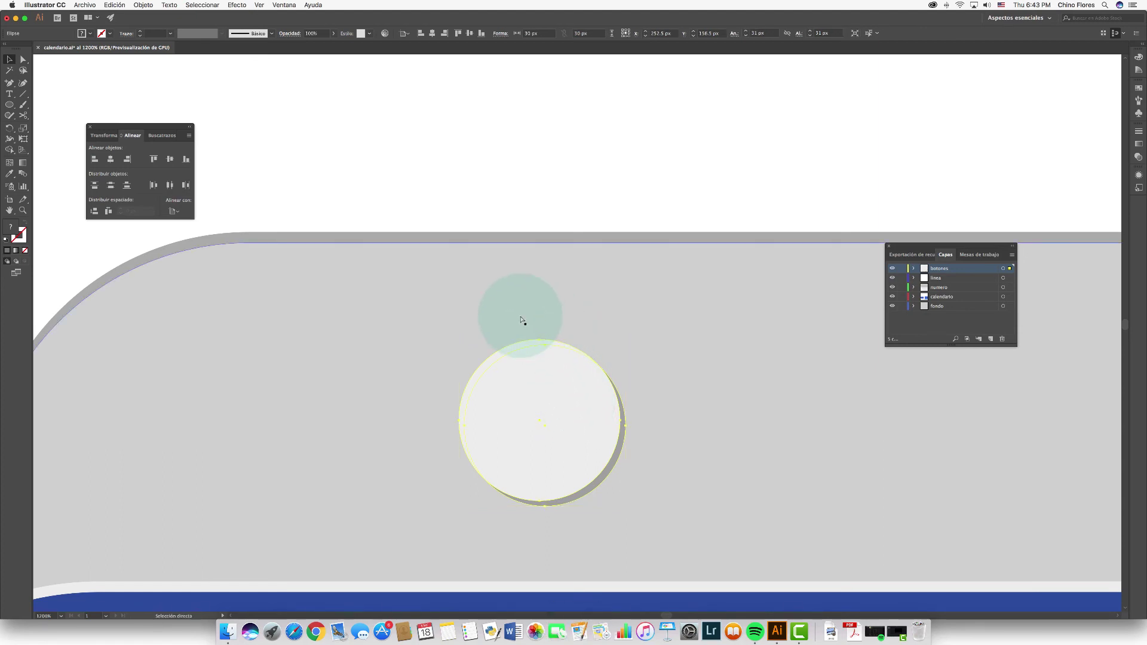
key("super+minus")
key("super+minus")
key("super+minus")
key("super+minus")
key("super+minus")
key("super+minus")
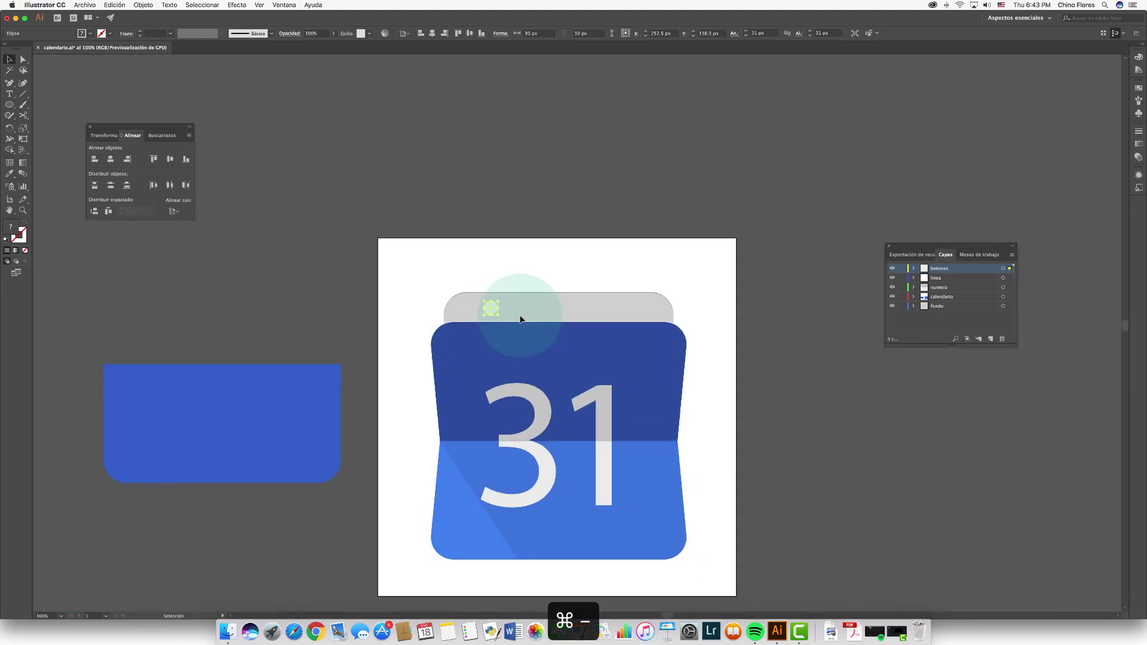
mouse_move(521, 319)
left_mouse_down()
mouse_move(460, 304)
mouse_move(484, 305)
left_mouse_up()
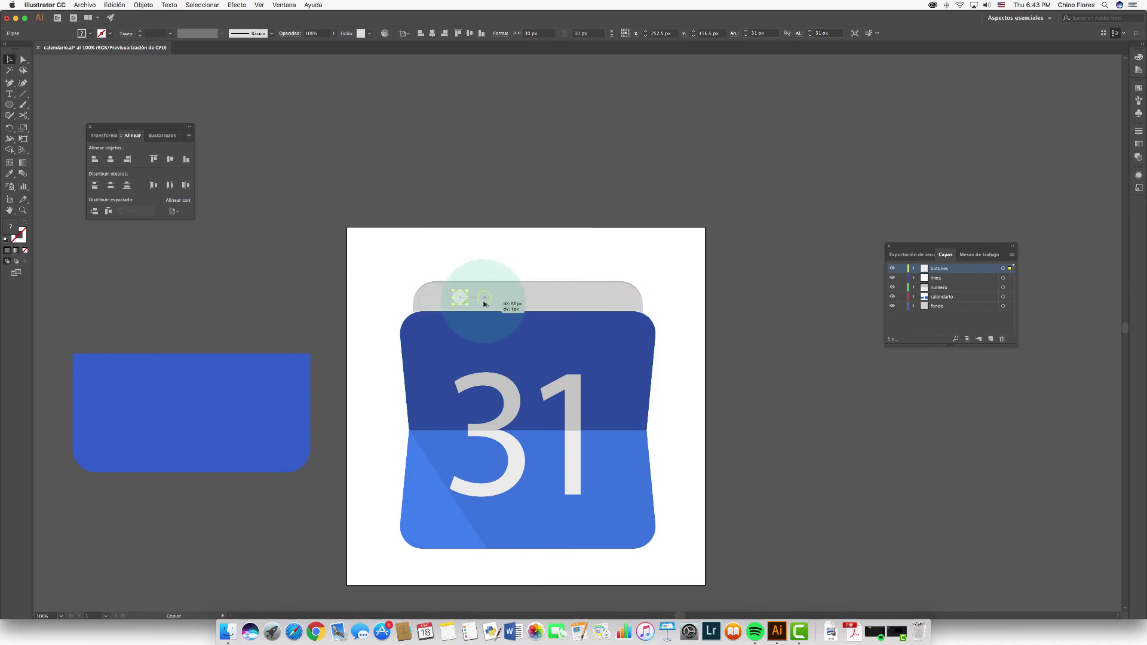
key("super+z")
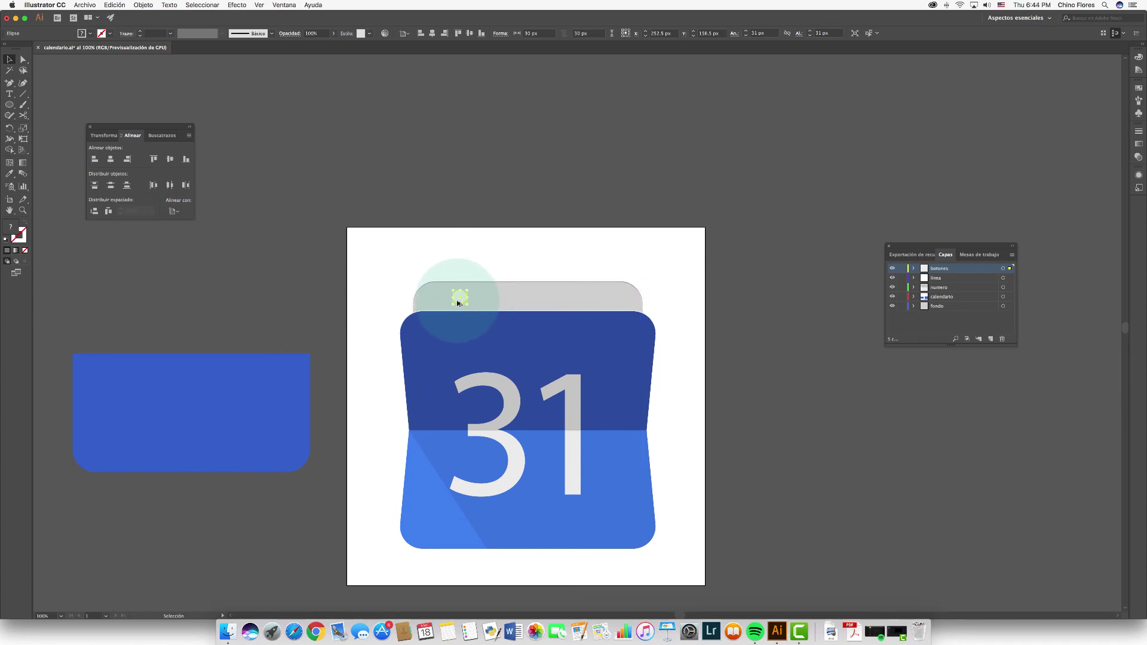
left_click_drag(456, 299, 595, 308)
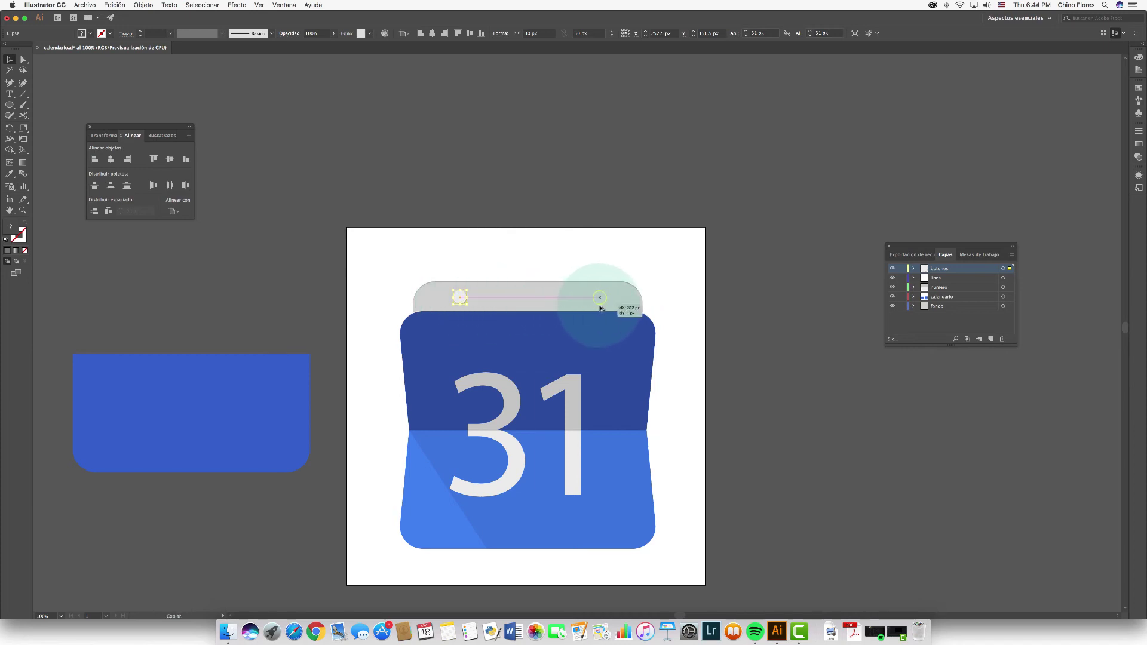
left_click_drag(596, 308, 602, 309)
left_click(474, 222)
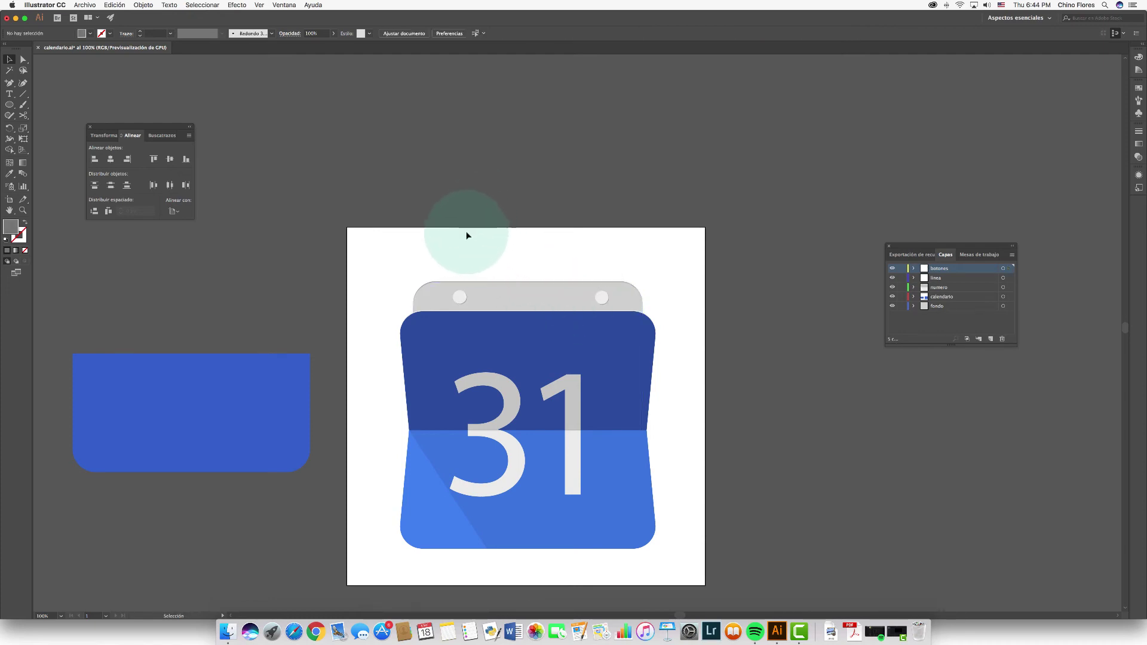
scroll(391, 226, "down", 2)
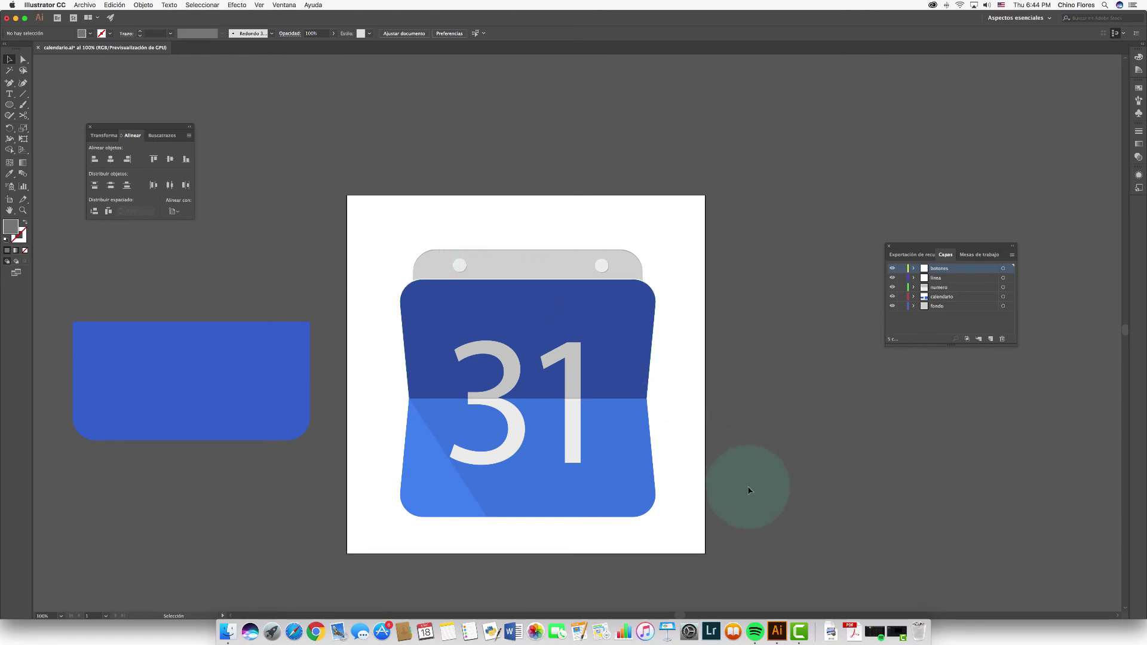
Copy the lower blue half and paste the copy directly behind it
left_click(422, 498)
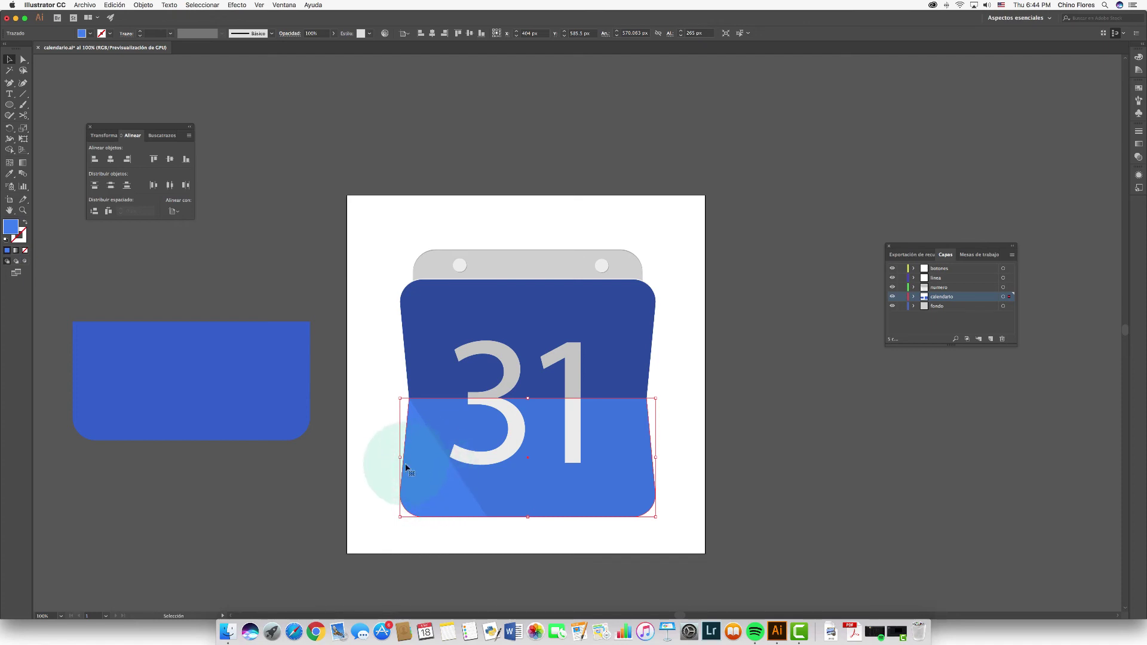
left_click(365, 461)
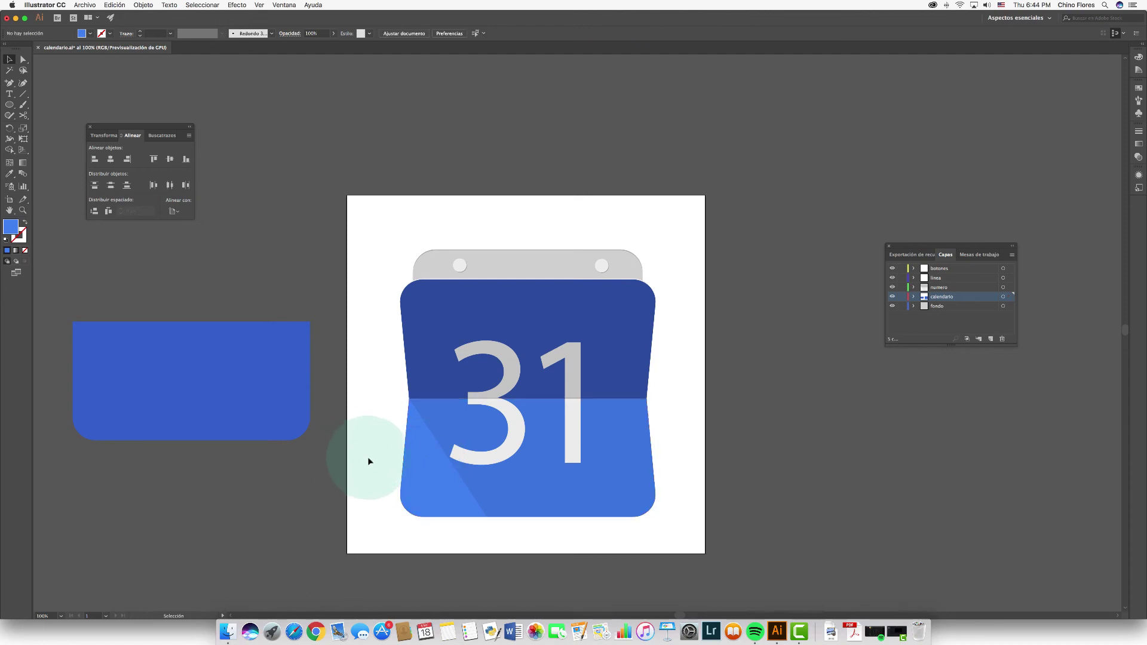
left_click(411, 491)
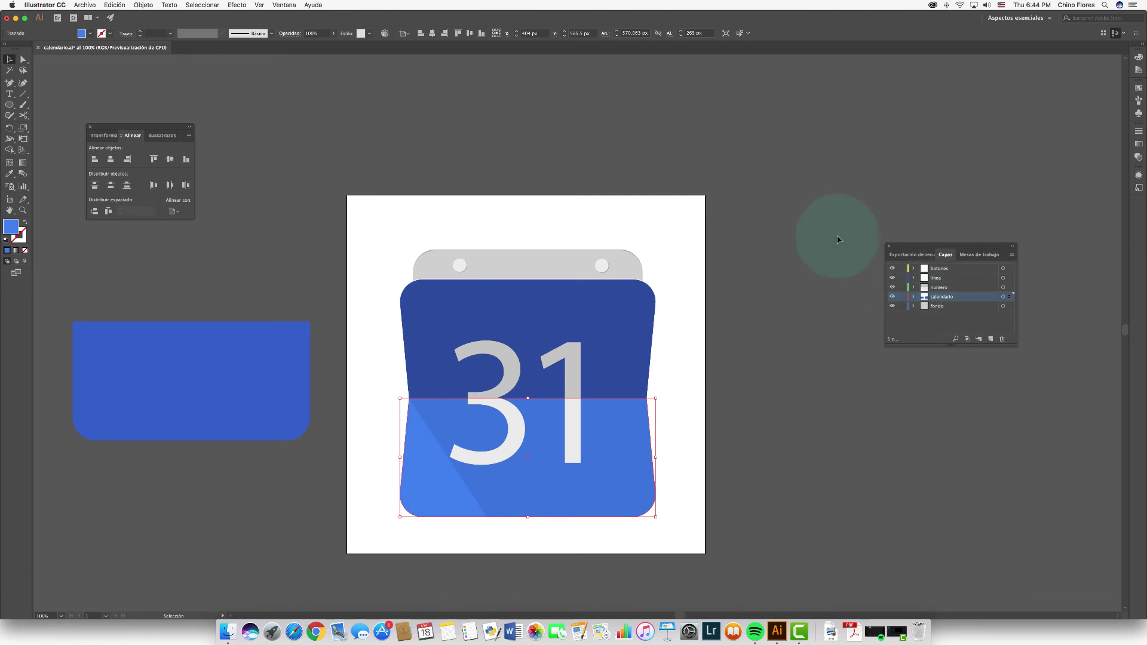
left_click(114, 4)
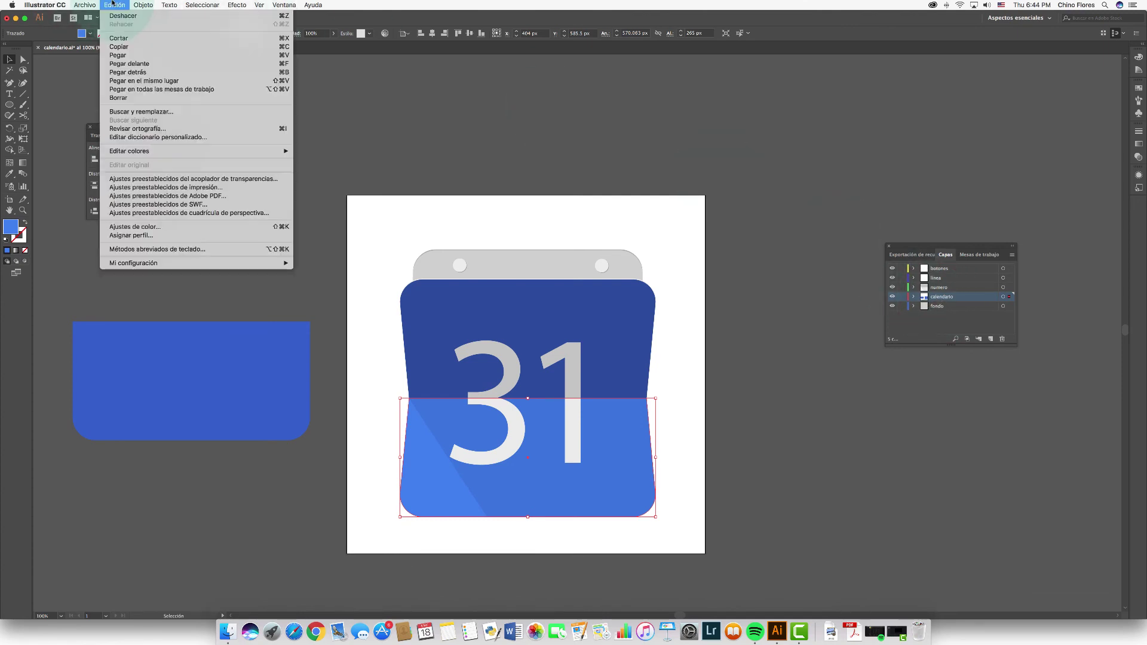
left_click(127, 47)
left_click(120, 5)
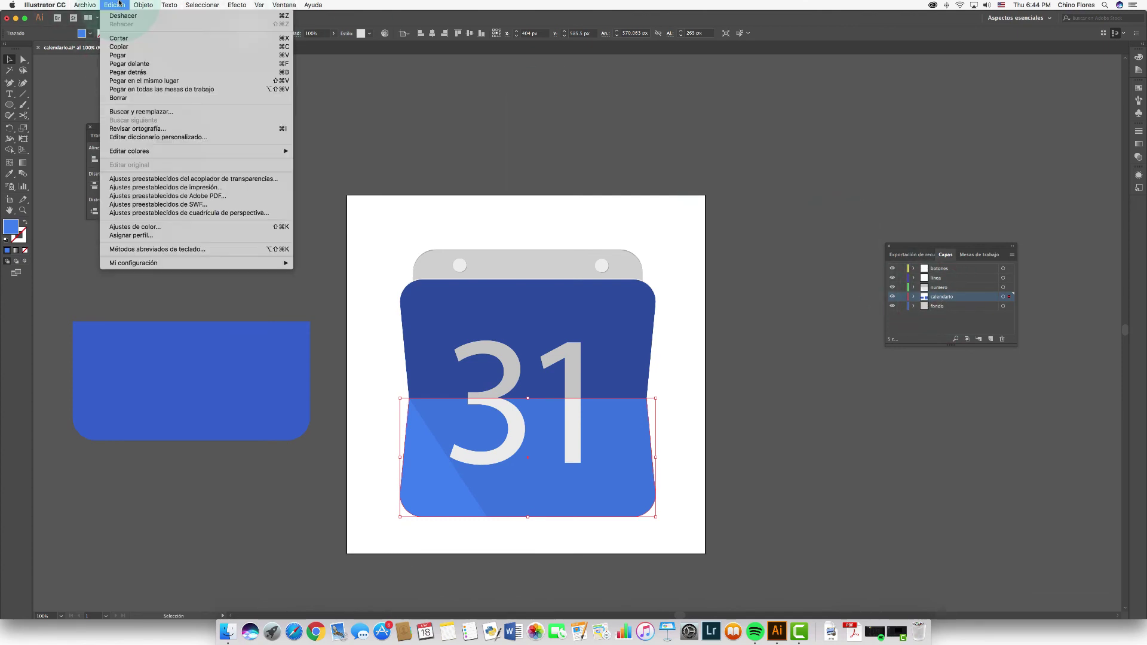
left_click(132, 71)
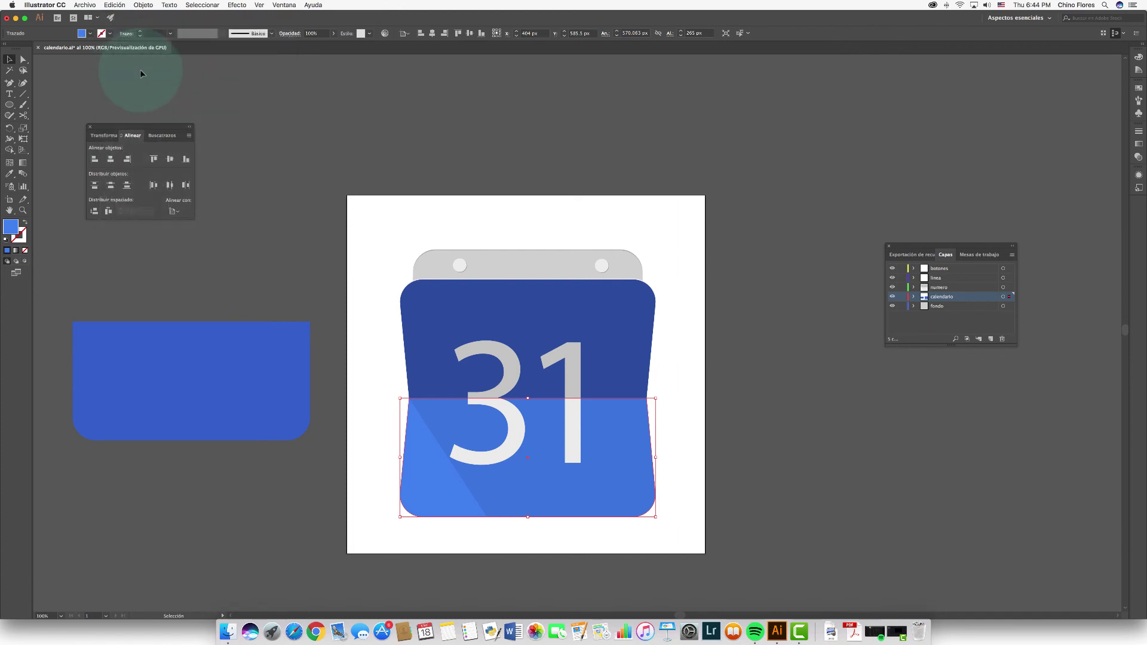
Set the pasted copy's fill to dark grey #666666
left_click(88, 34)
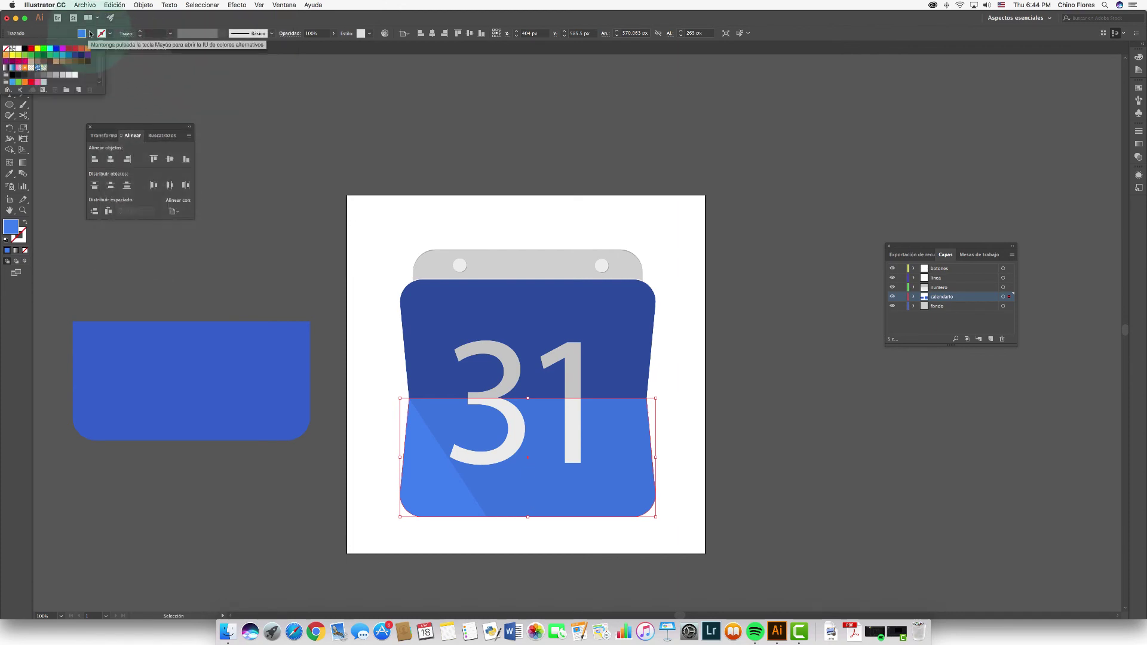
left_click(14, 231)
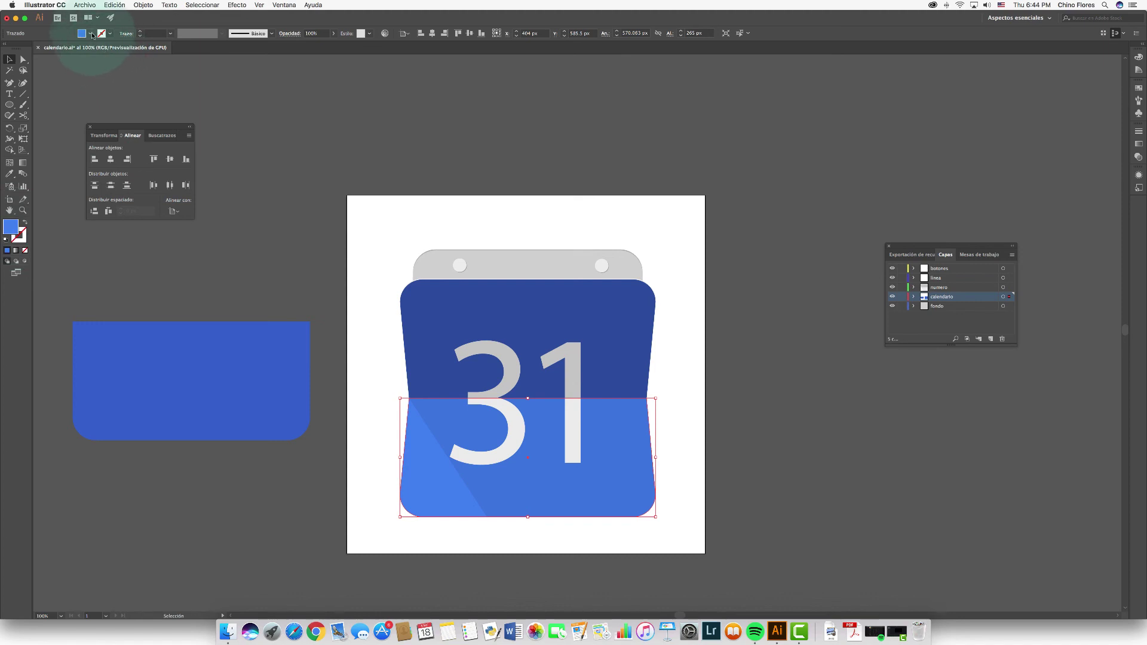
left_click(91, 33)
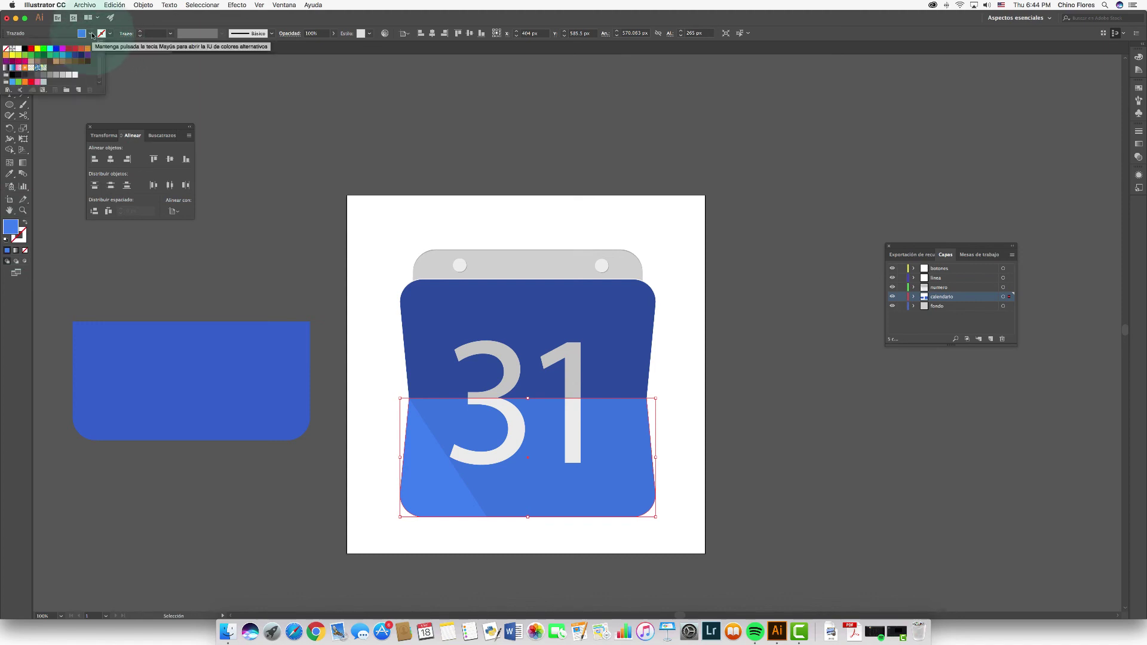
left_click(39, 76)
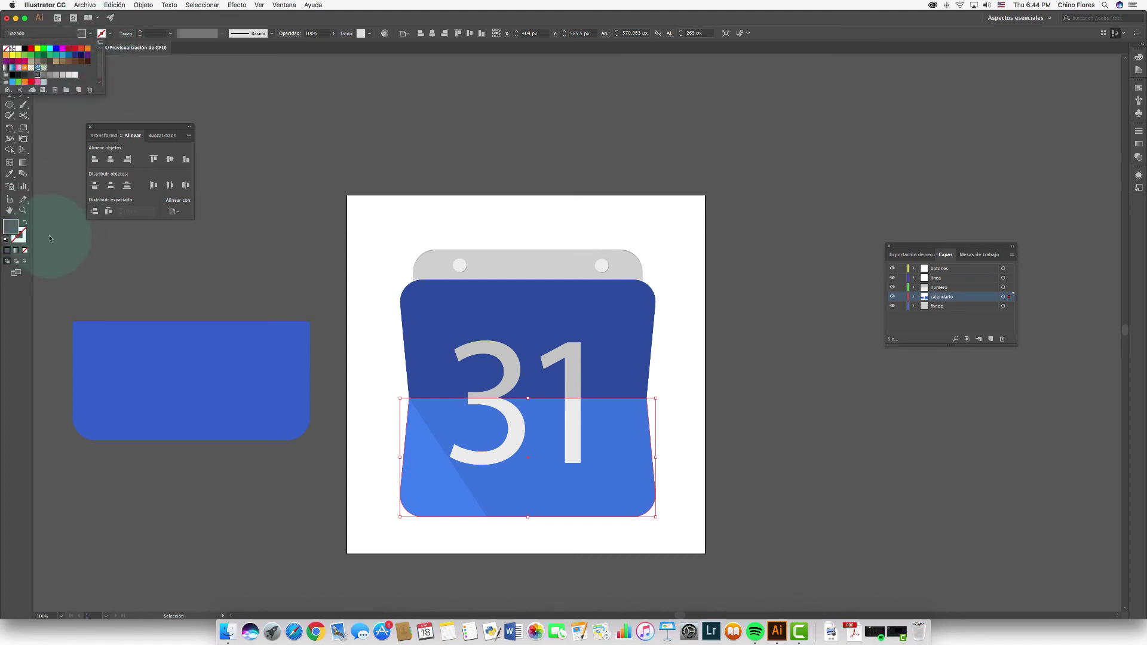
double_click(11, 227)
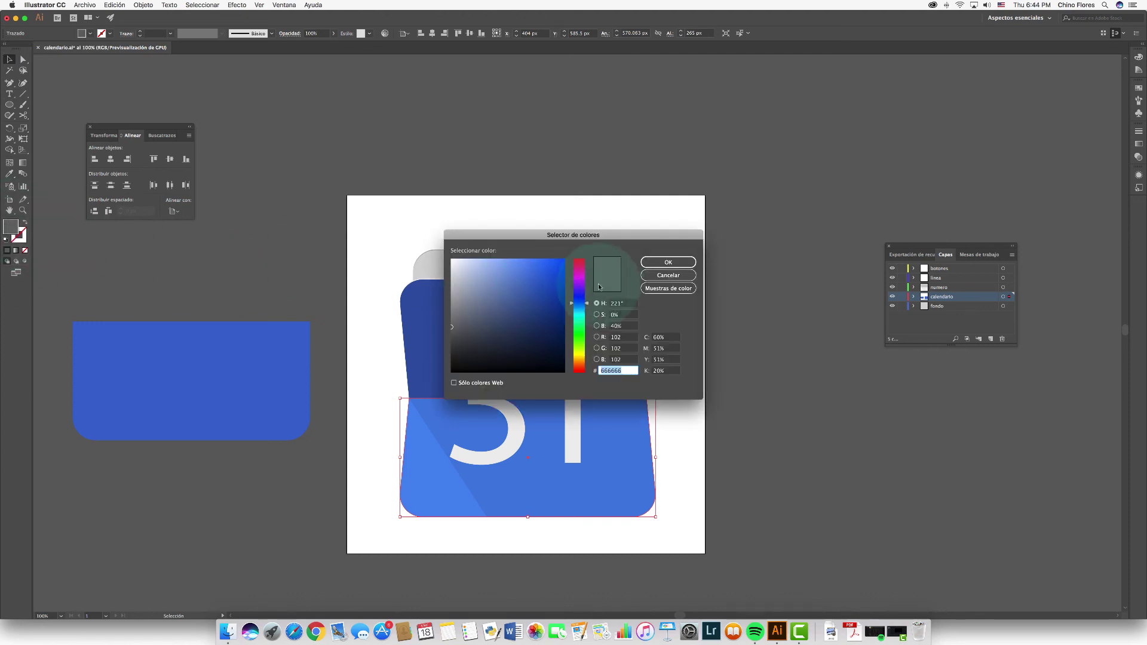
left_click(653, 265)
left_click(496, 317)
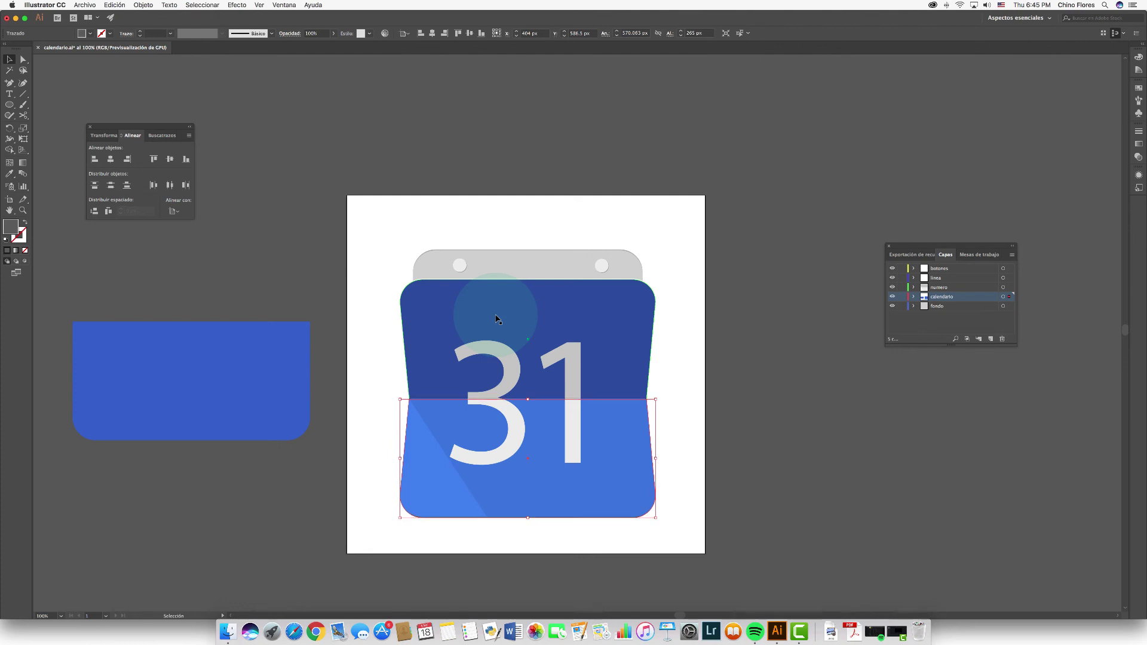
Nudge the grey copy slightly down and fade it to about 40% opacity as a bottom shadow
scroll(694, 410, "down", 2)
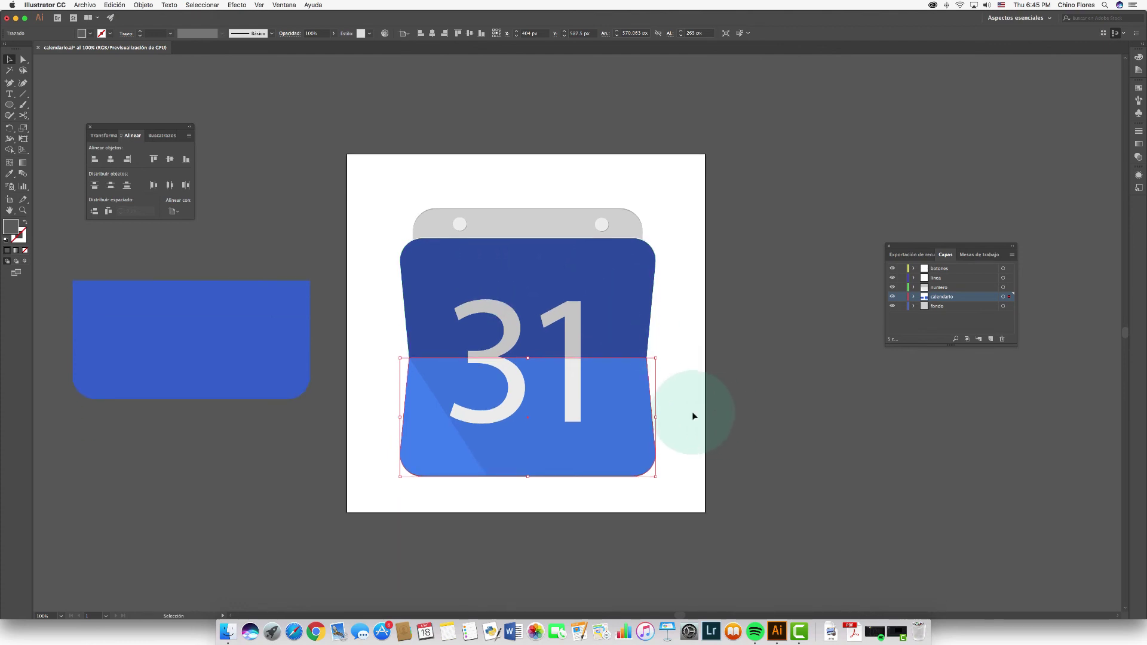
key("a")
key("super+plus")
key("super+plus")
key("super+plus")
key("super+plus")
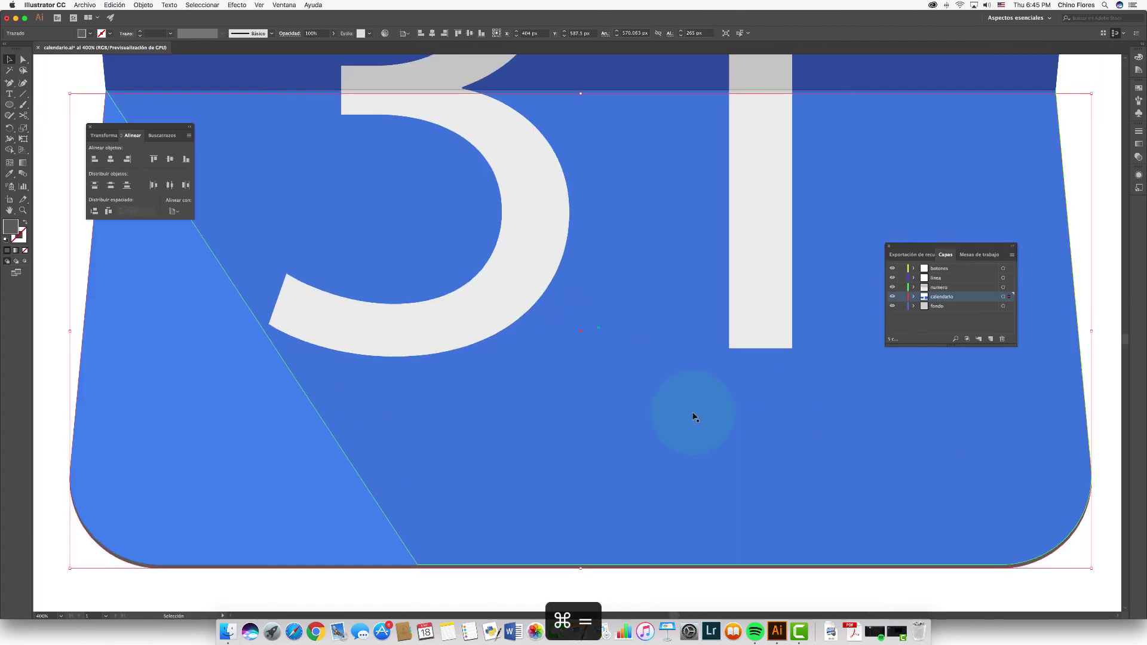
left_click(334, 33)
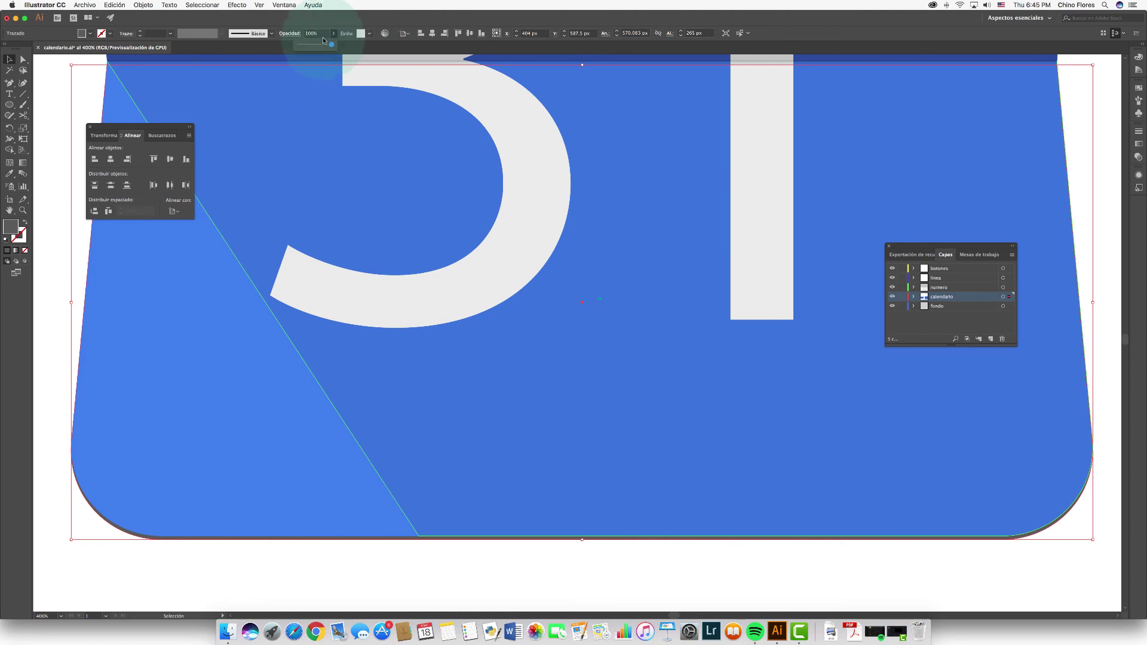
left_click_drag(330, 46, 312, 45)
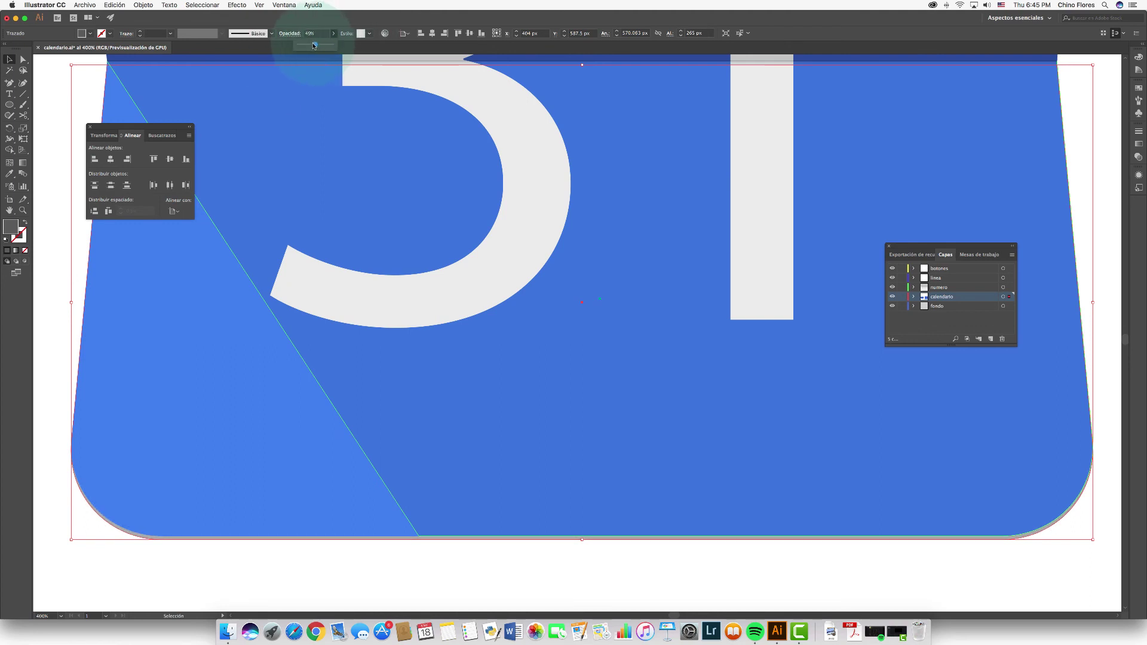
left_click_drag(311, 45, 309, 45)
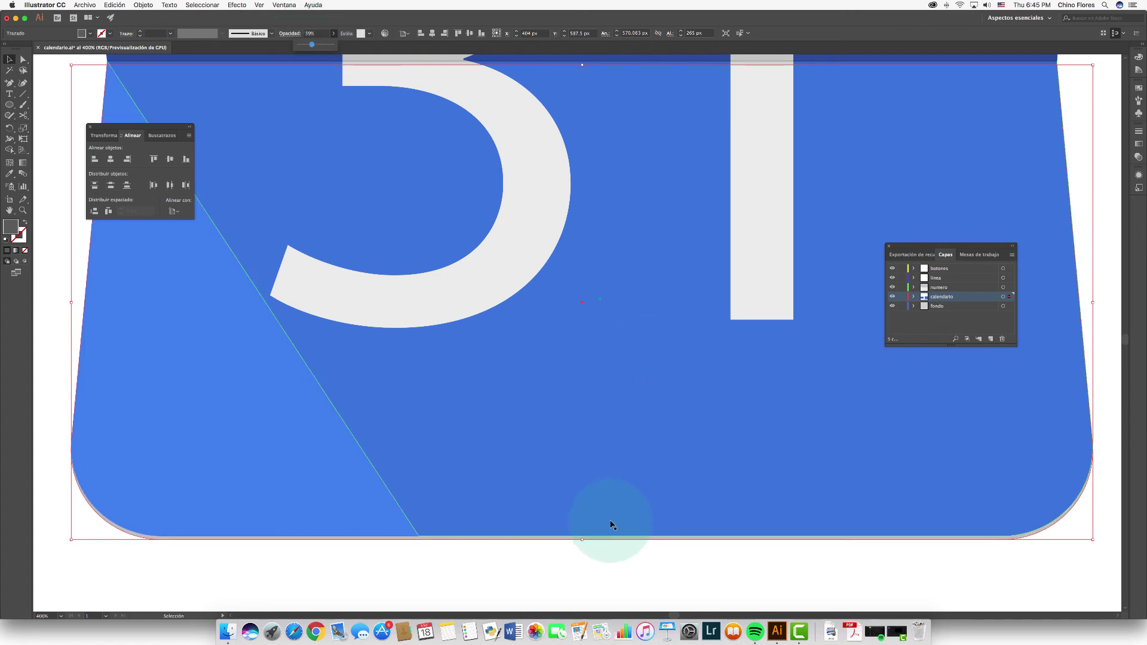
left_click_drag(311, 45, 313, 46)
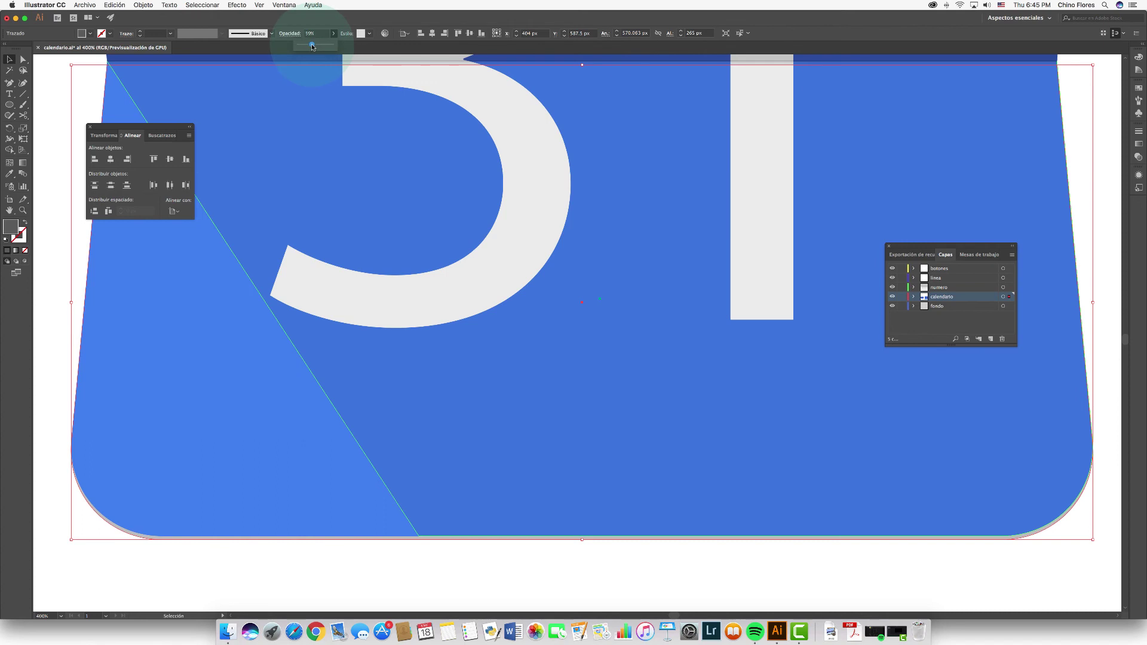
left_click(520, 550)
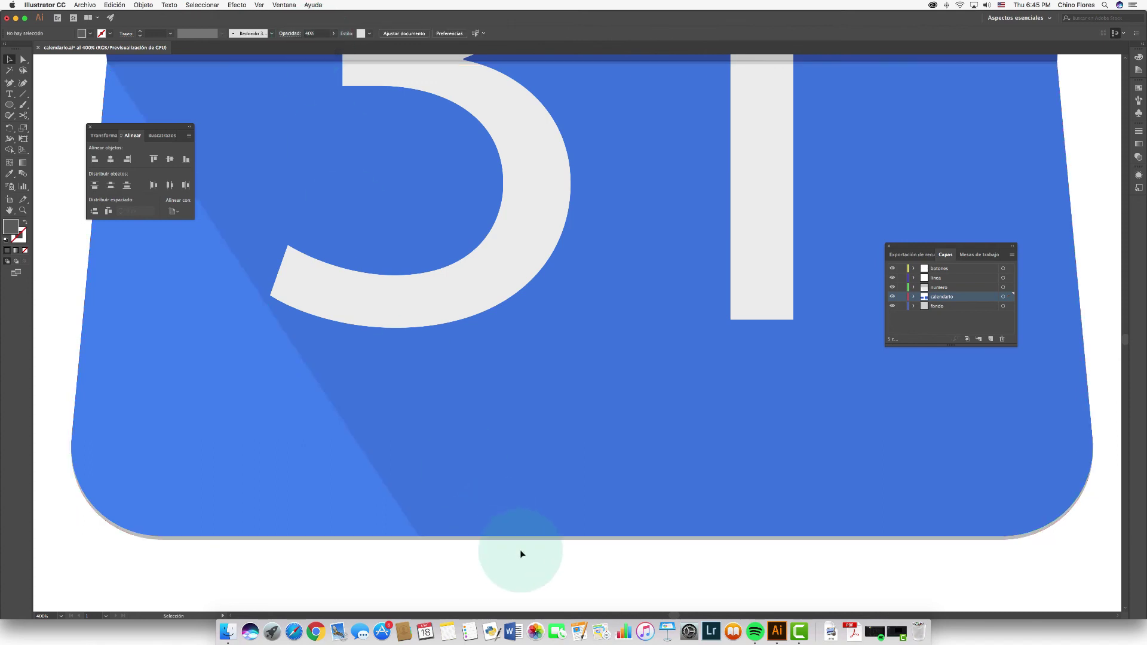
key("super+minus")
key("super+minus")
key("super+minus")
key("super+minus")
key("super+minus")
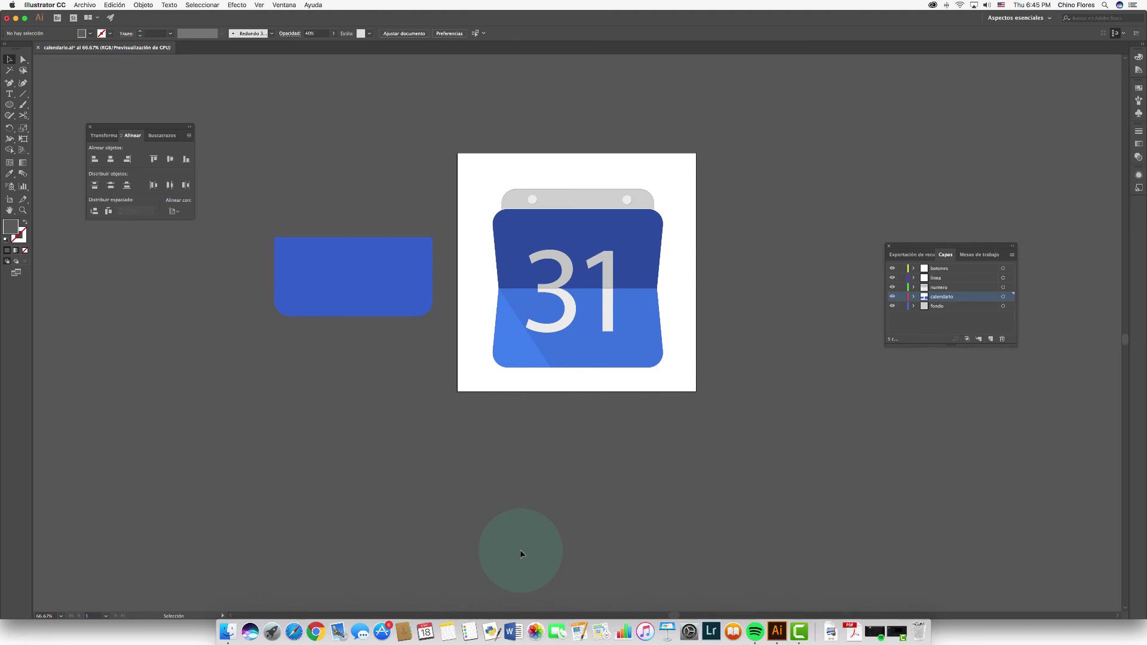
Delete the spare blue rounded rectangle left of the artboard
left_click(325, 296)
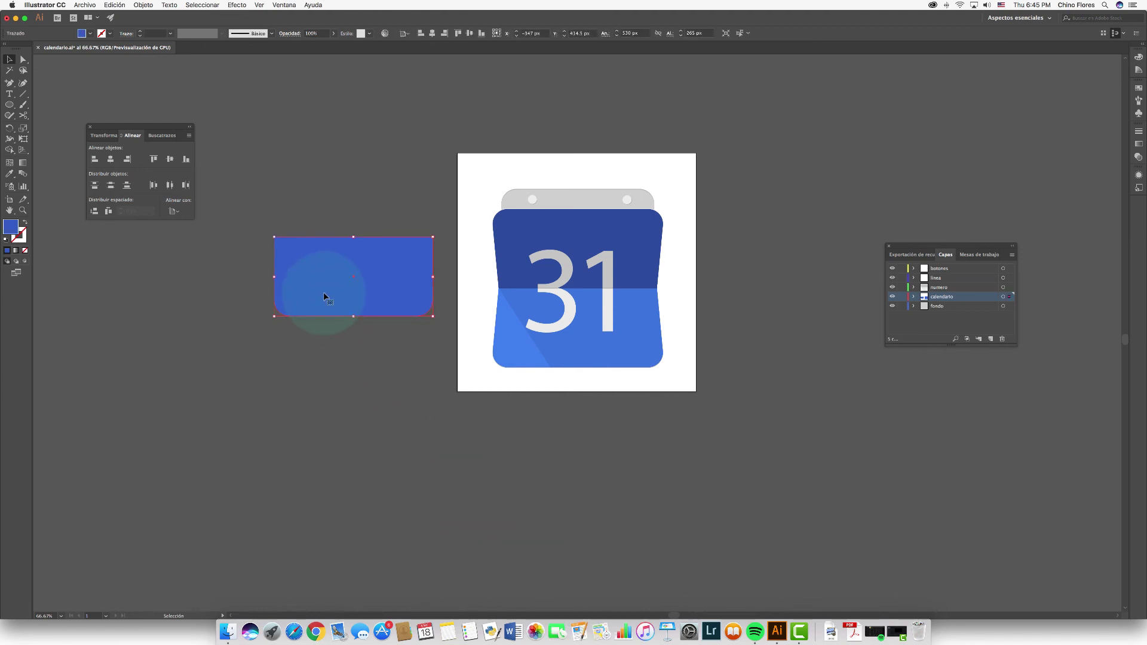
key("Delete")
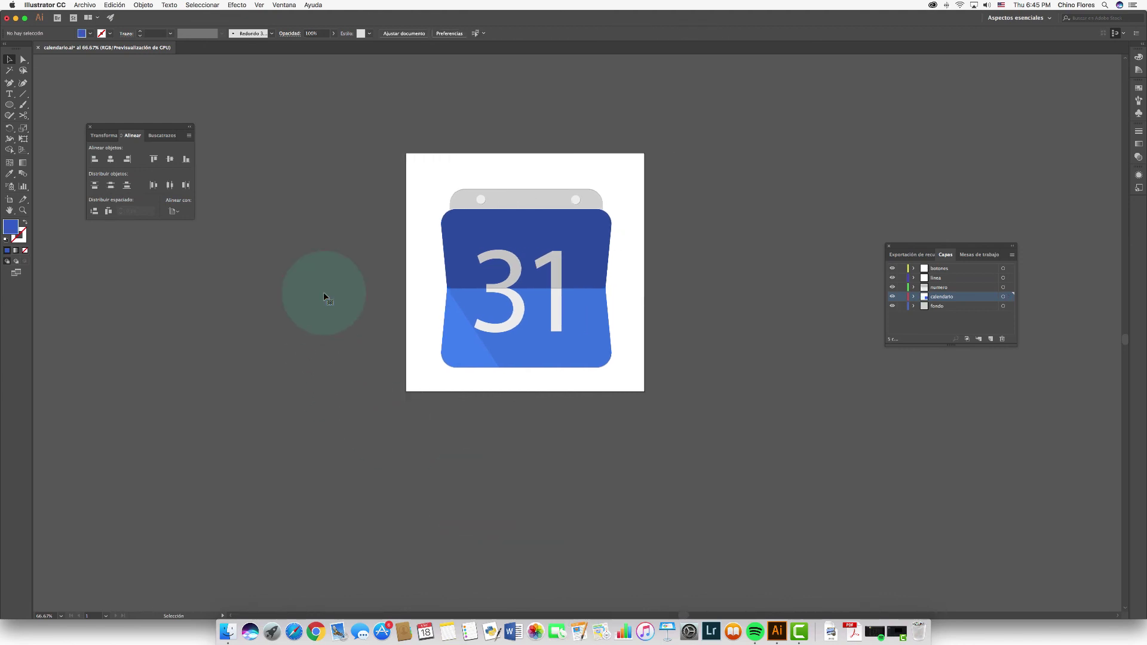